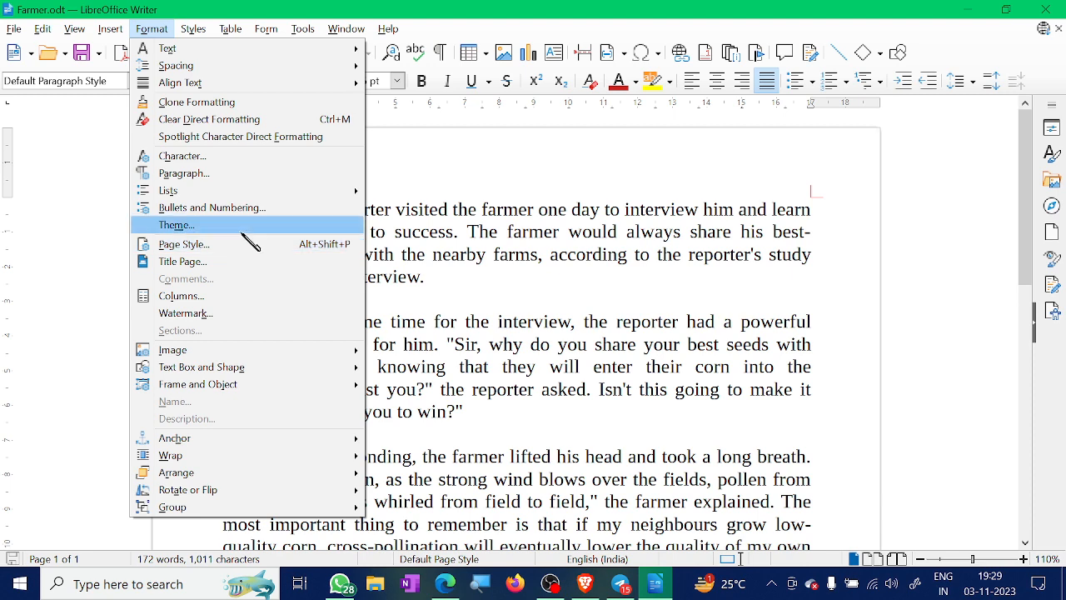
pyautogui.moveTo(237, 193)
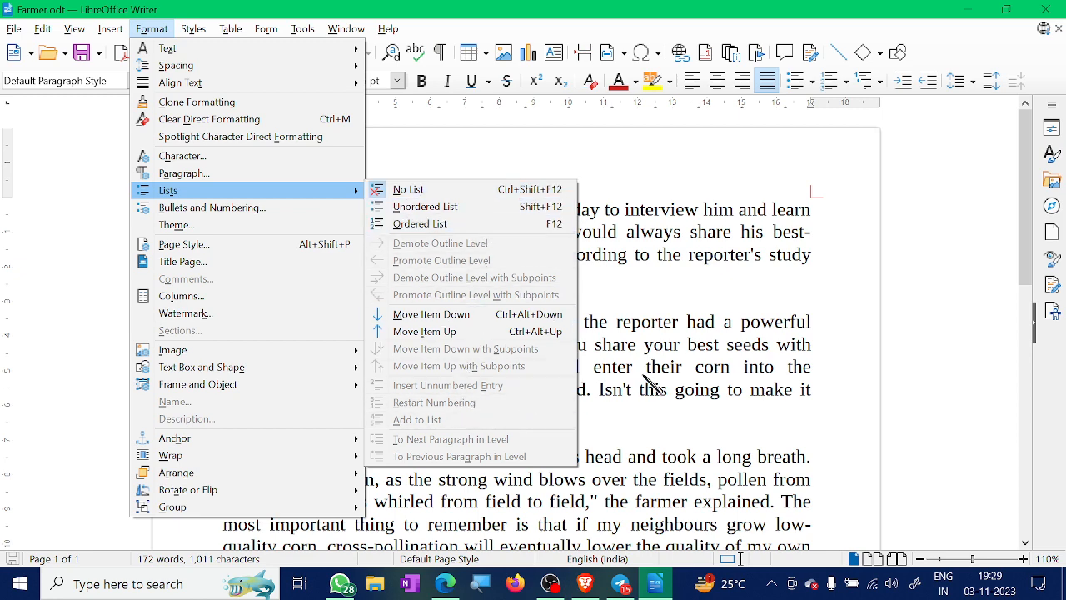
pyautogui.click(676, 379)
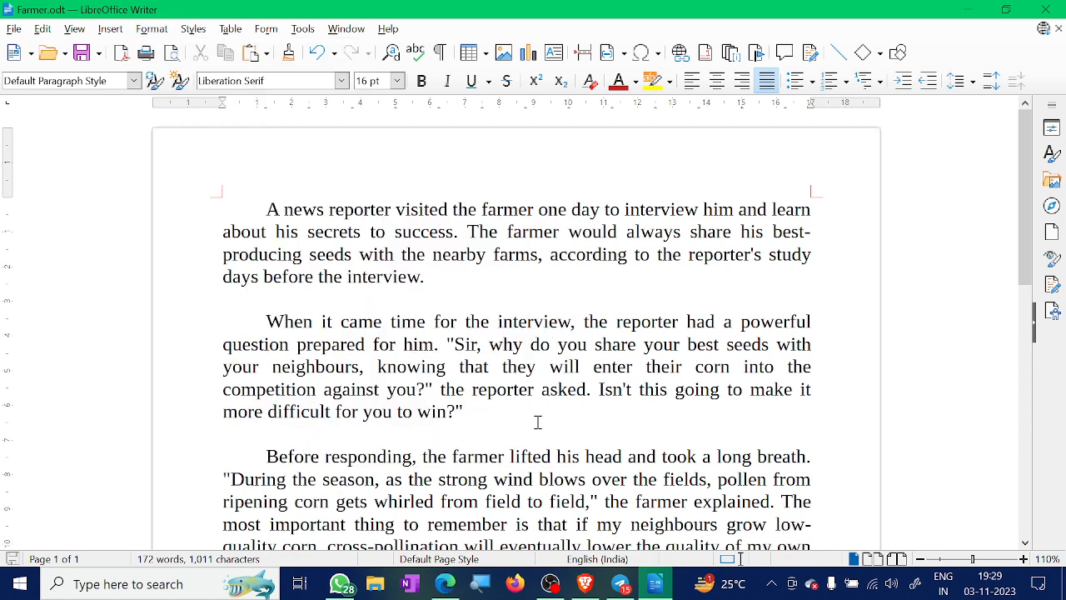
pyautogui.scroll(1, 548, 404)
pyautogui.scroll(-1, 550, 403)
pyautogui.scroll(-4, 549, 403)
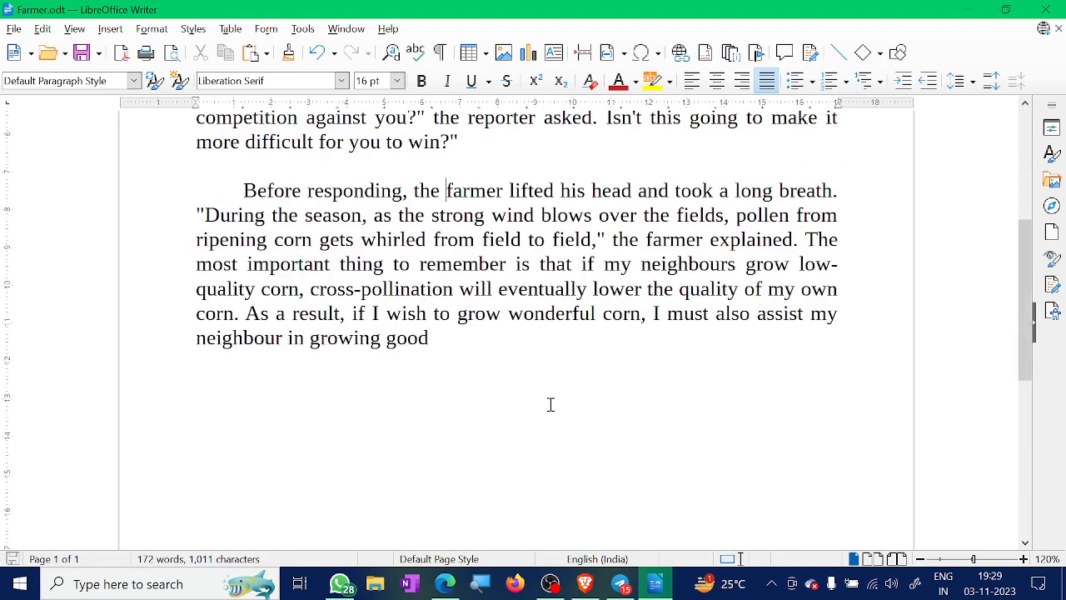
pyautogui.scroll(3, 550, 403)
# - Apply an unordered list to the whole text of the document
pyautogui.hotkey('ctrl', 'a')
pyautogui.scroll(3, 552, 387)
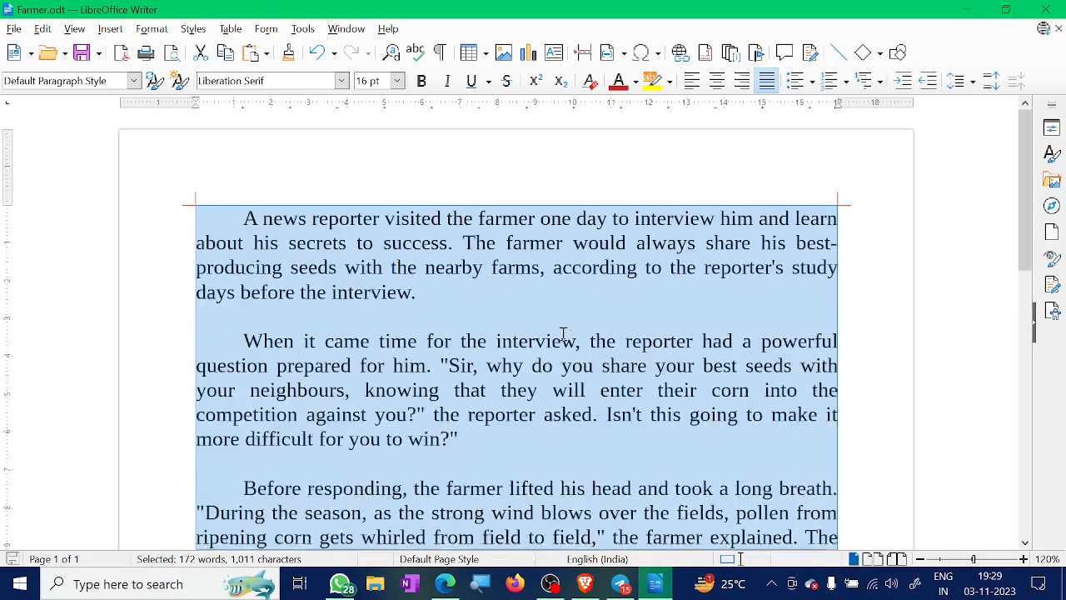
pyautogui.click(151, 28)
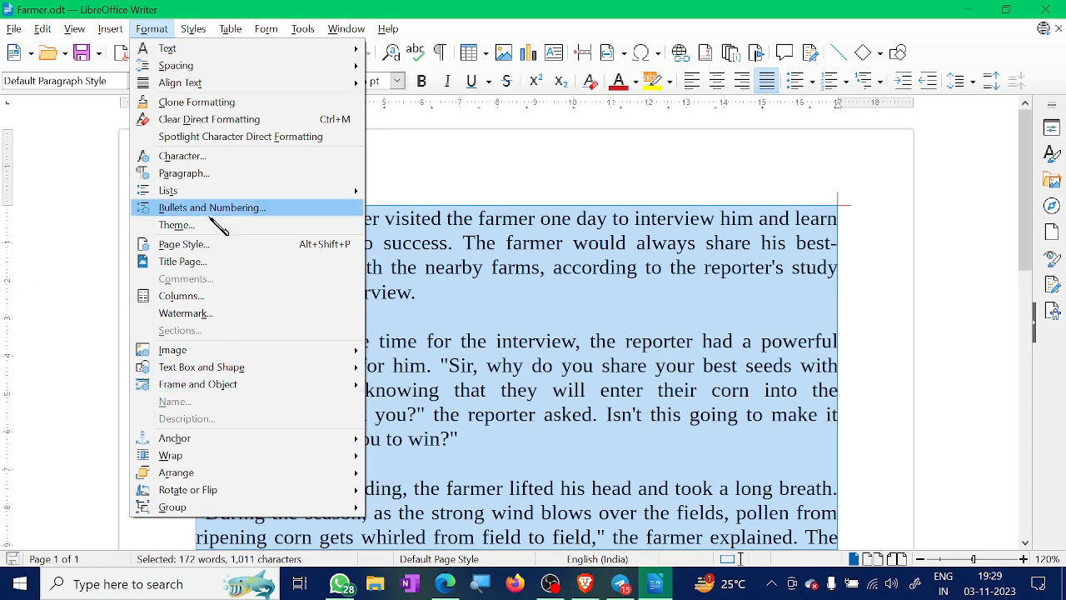
pyautogui.moveTo(281, 193)
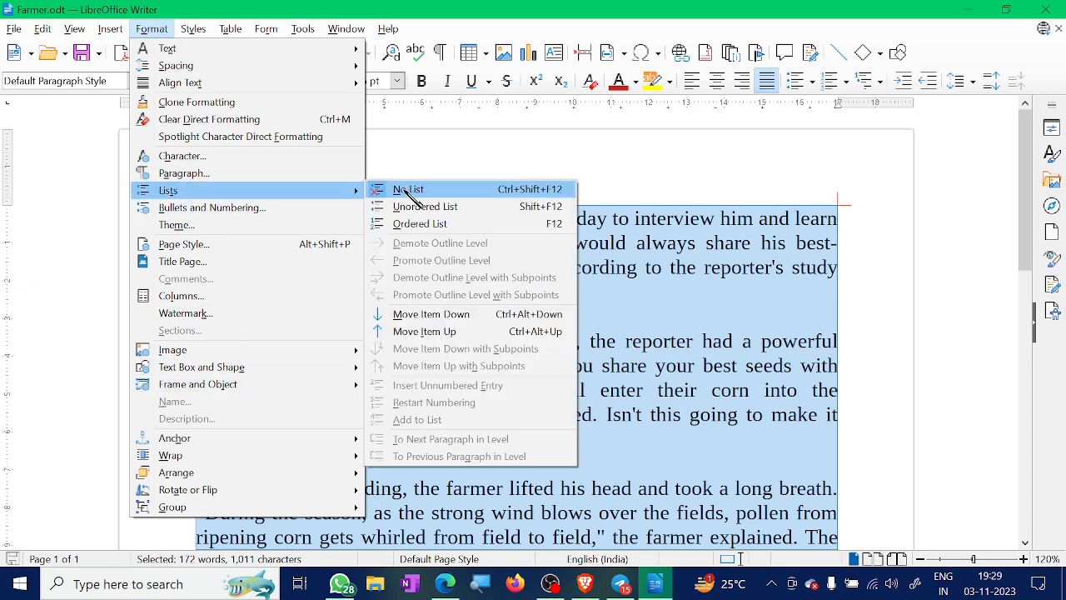
pyautogui.click(476, 210)
pyautogui.scroll(5, 531, 384)
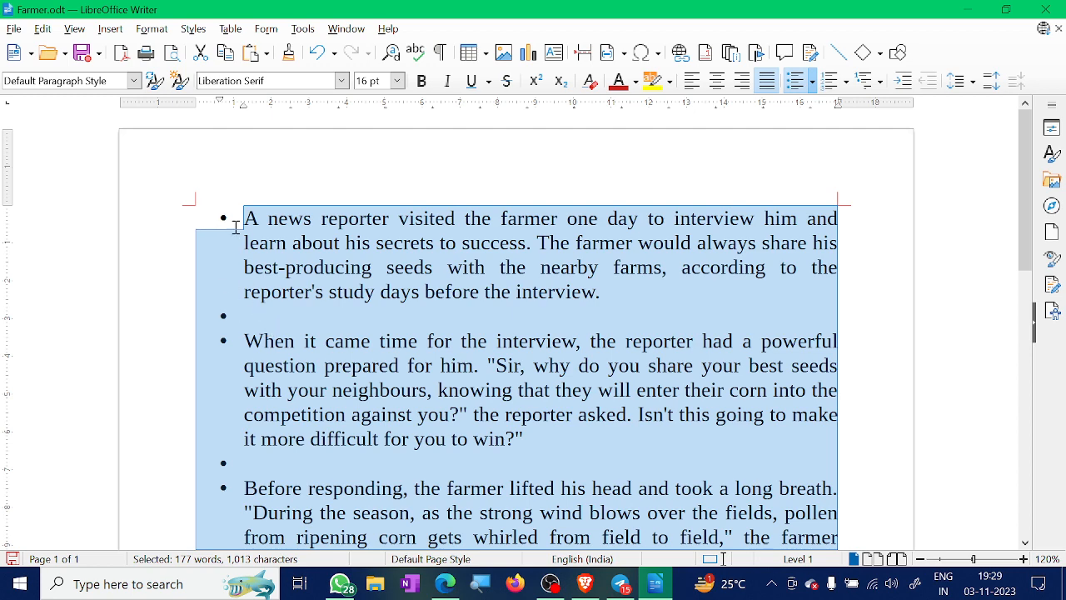
# - Change the bullets of the whole list to large solid circles
pyautogui.click(110, 30)
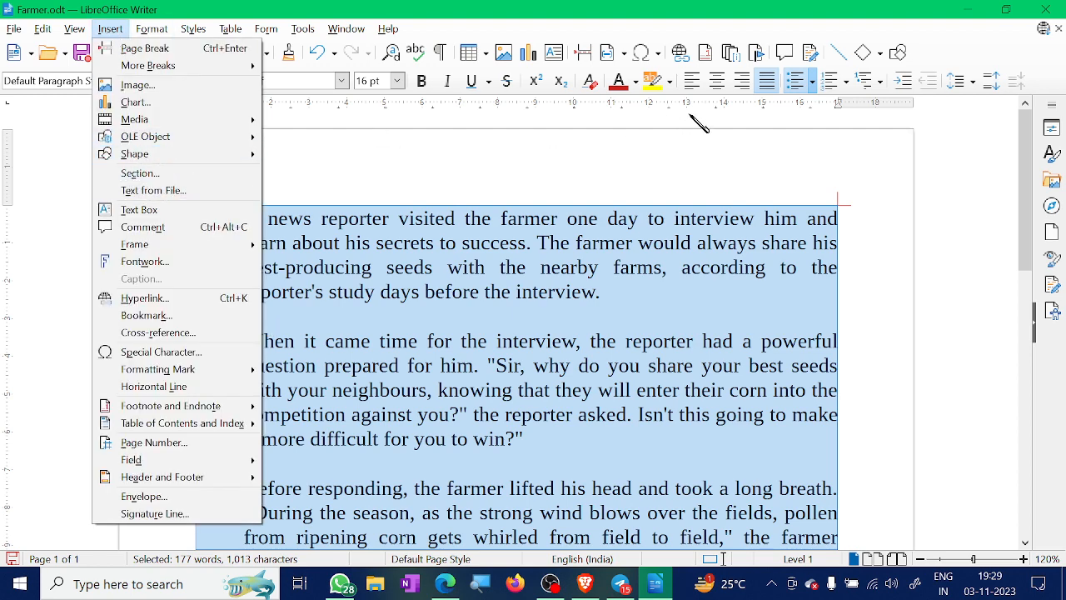
pyautogui.click(731, 9)
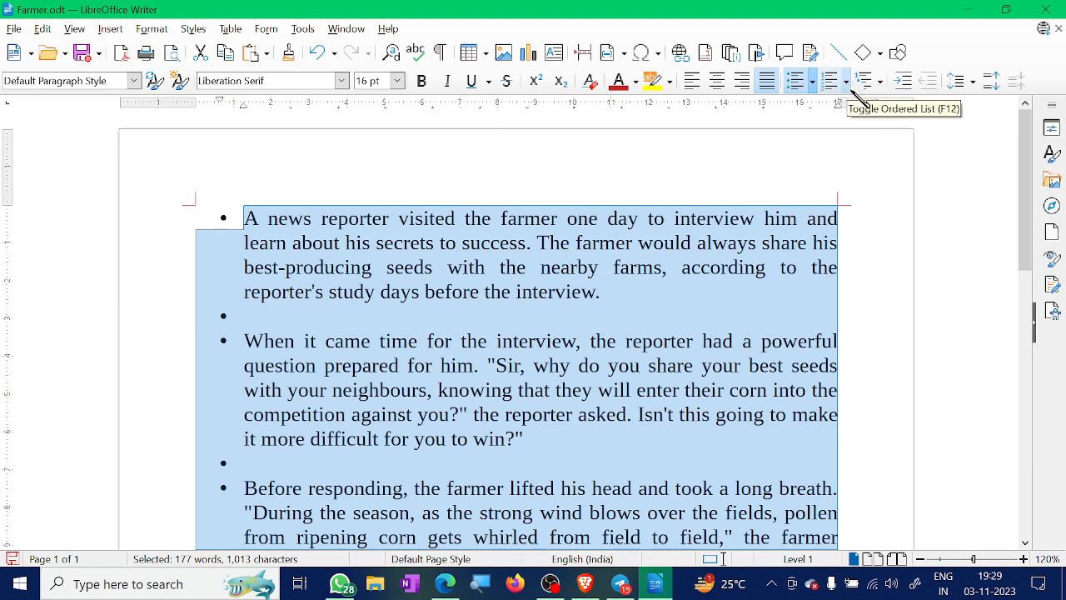
pyautogui.click(812, 81)
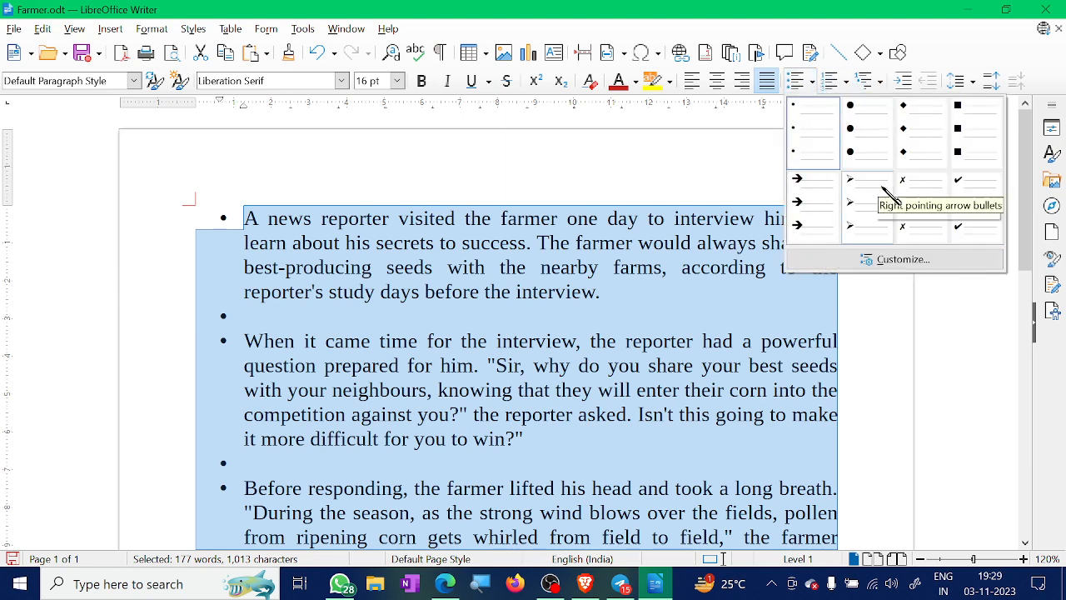
pyautogui.click(851, 138)
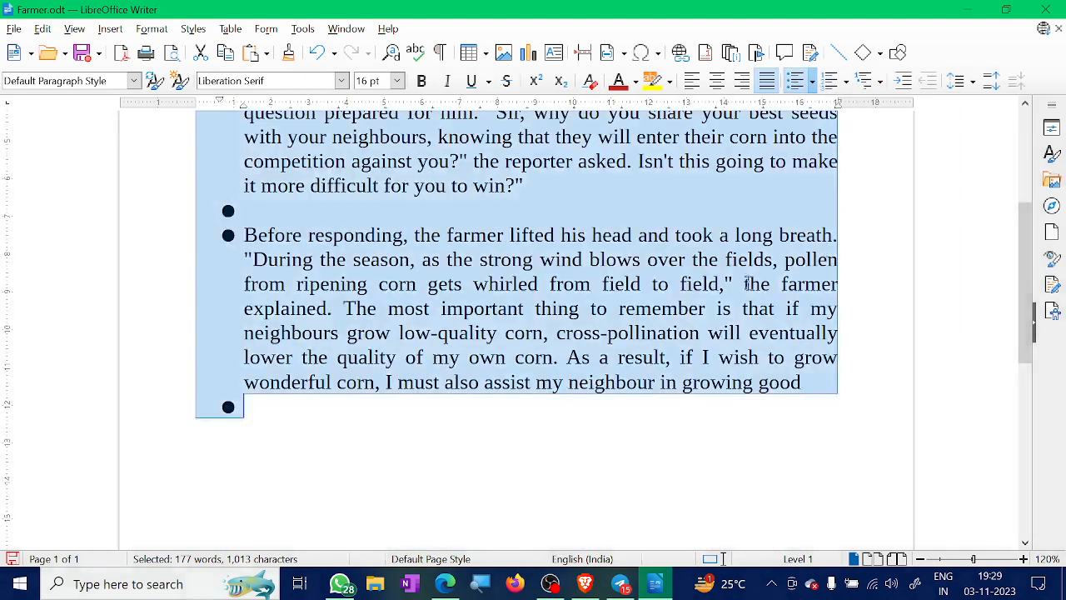
pyautogui.scroll(5, 537, 294)
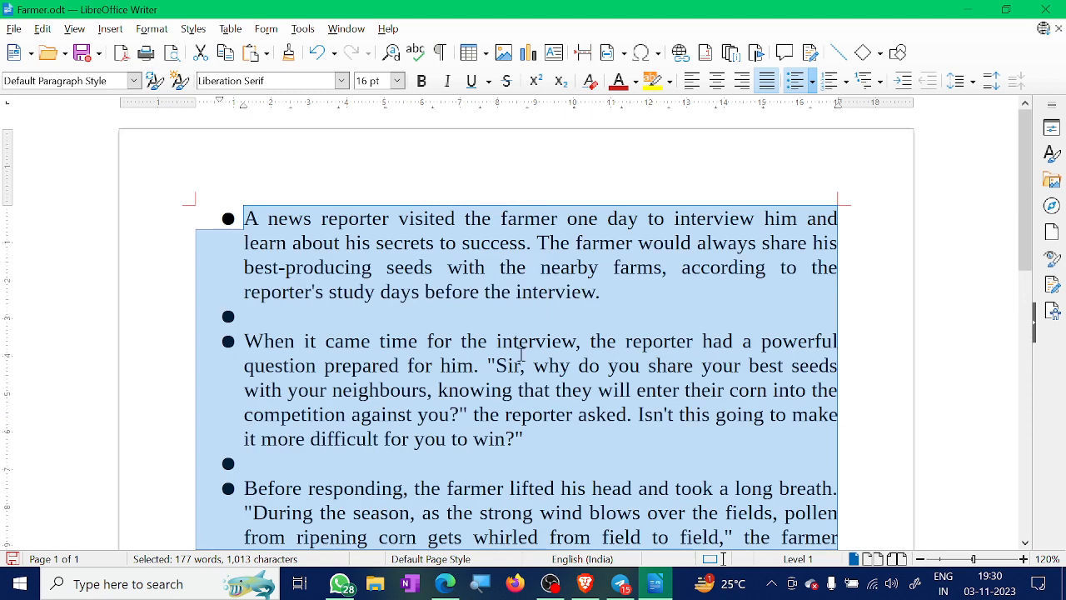
# - Change the bullets of the whole list to the right pointing arrow style
pyautogui.click(846, 82)
pyautogui.click(816, 84)
pyautogui.click(812, 82)
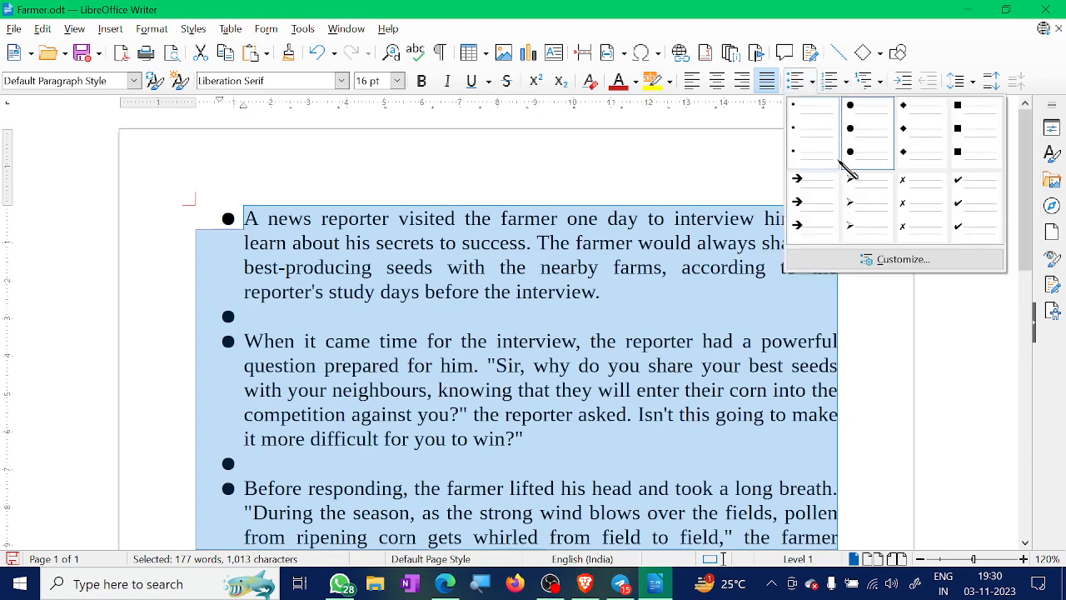
pyautogui.click(866, 207)
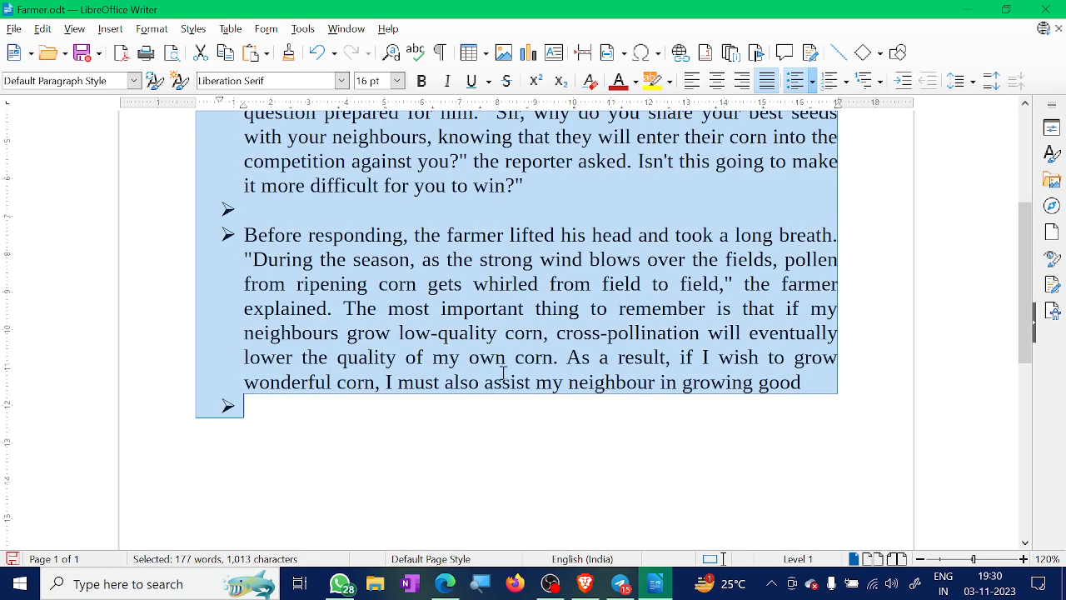
pyautogui.scroll(5, 503, 372)
# - Remove the bullets from all the selected paragraphs with the No List option
pyautogui.click(110, 29)
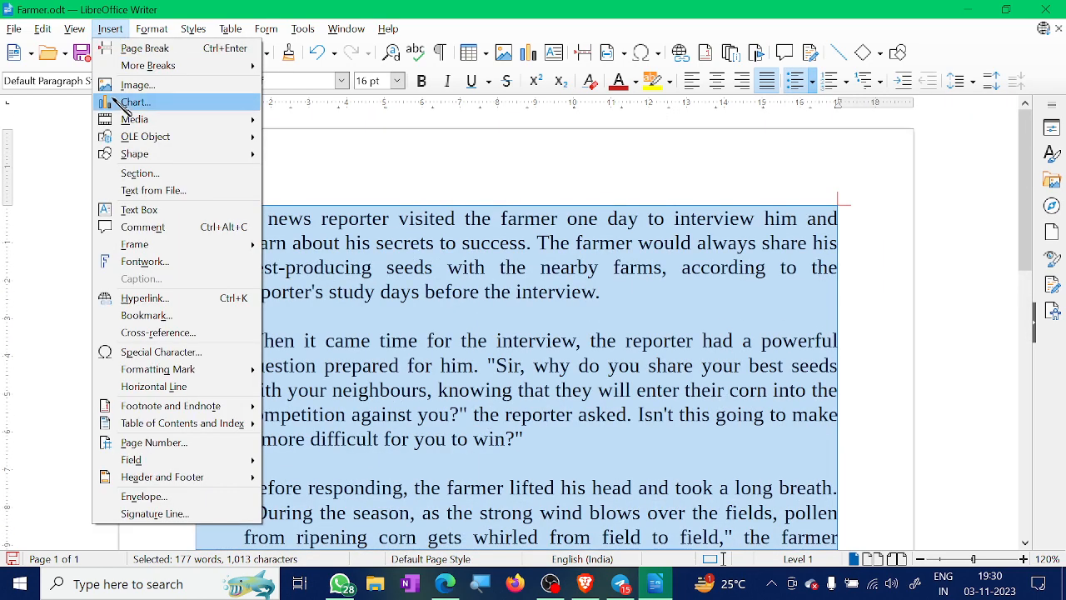
pyautogui.moveTo(151, 37)
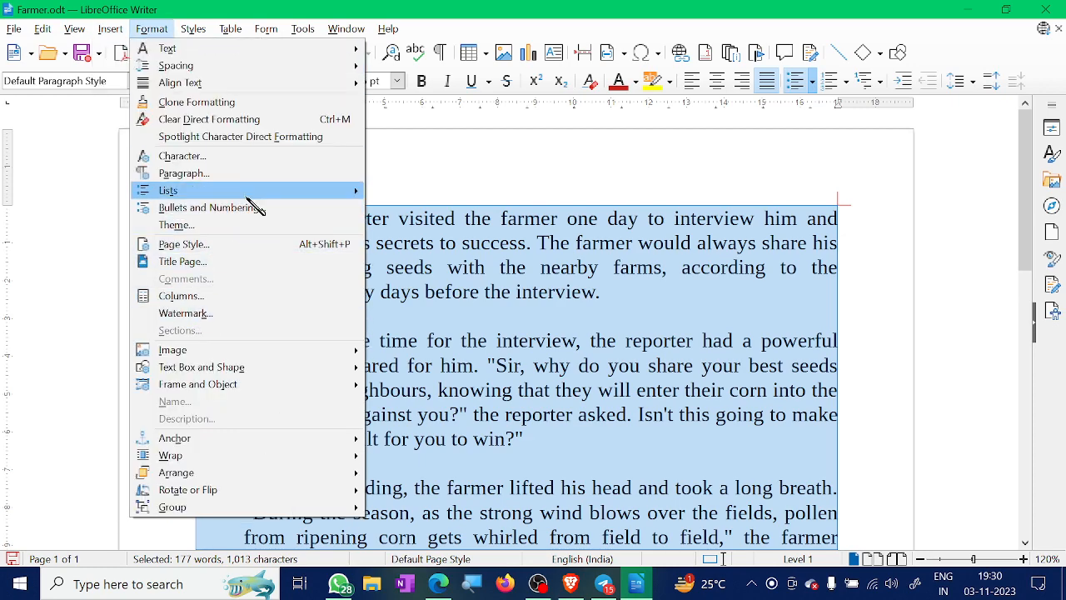
pyautogui.click(412, 197)
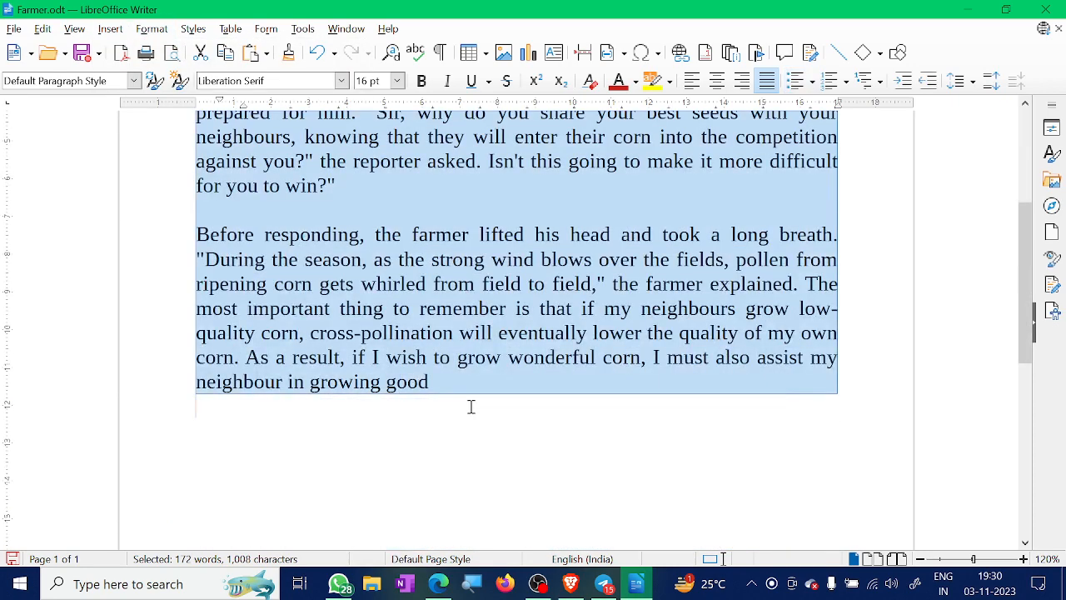
pyautogui.scroll(5, 471, 406)
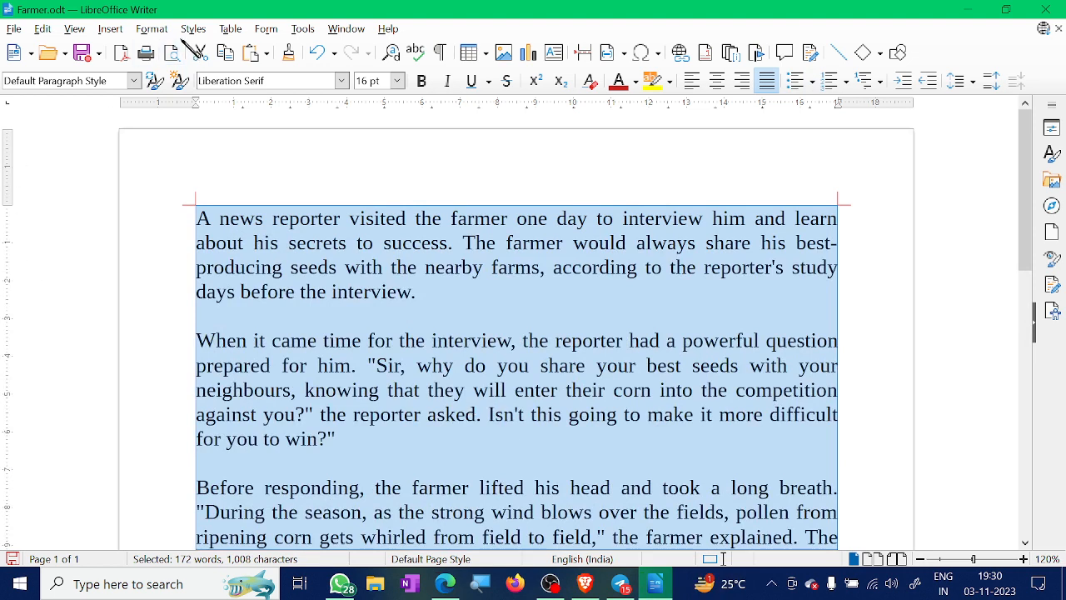
# - Apply an ordered list to all the selected paragraphs of the document
pyautogui.click(152, 30)
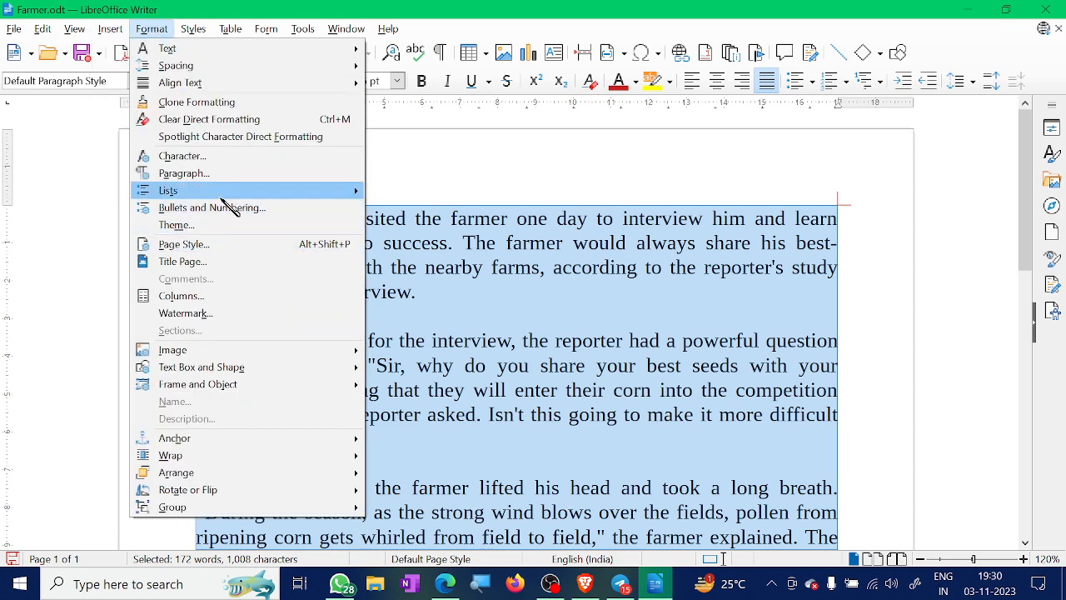
pyautogui.moveTo(238, 196)
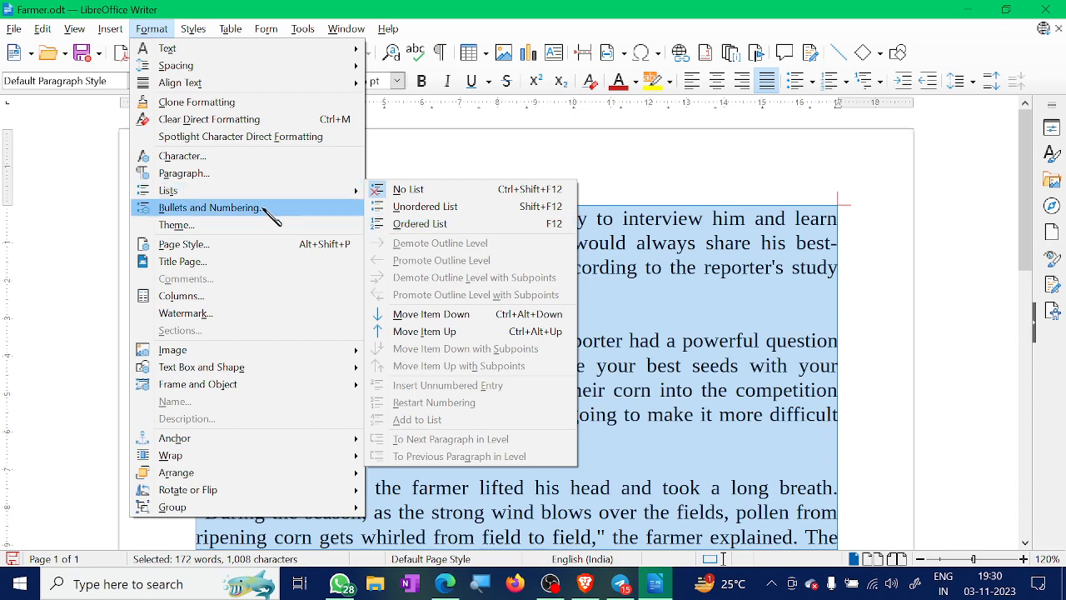
pyautogui.click(470, 224)
pyautogui.scroll(-5, 483, 333)
pyautogui.scroll(3, 495, 362)
pyautogui.scroll(3, 495, 362)
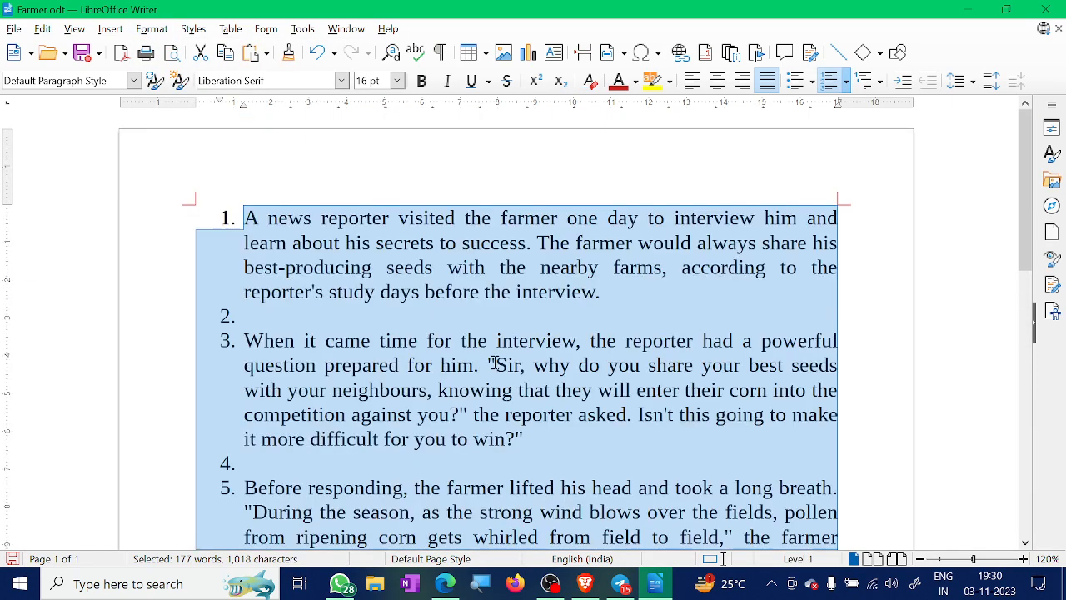
# - Remove the numbering from the two blank paragraphs between the three text paragraphs
pyautogui.click(242, 315)
pyautogui.press('BackSpace')
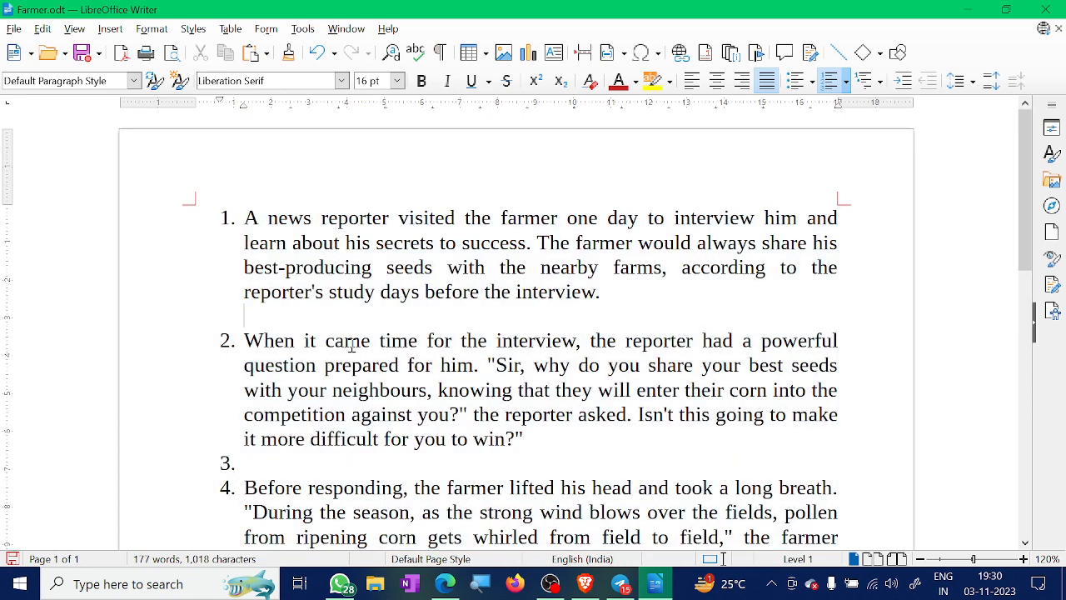
pyautogui.scroll(-1, 284, 343)
pyautogui.click(252, 415)
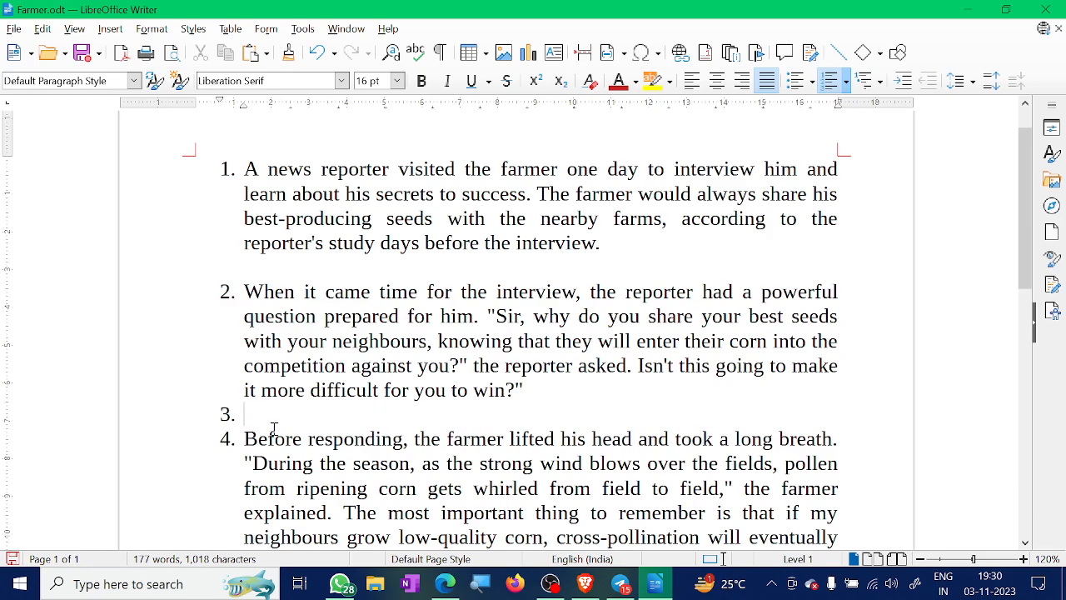
pyautogui.press('BackSpace')
pyautogui.scroll(-4, 273, 428)
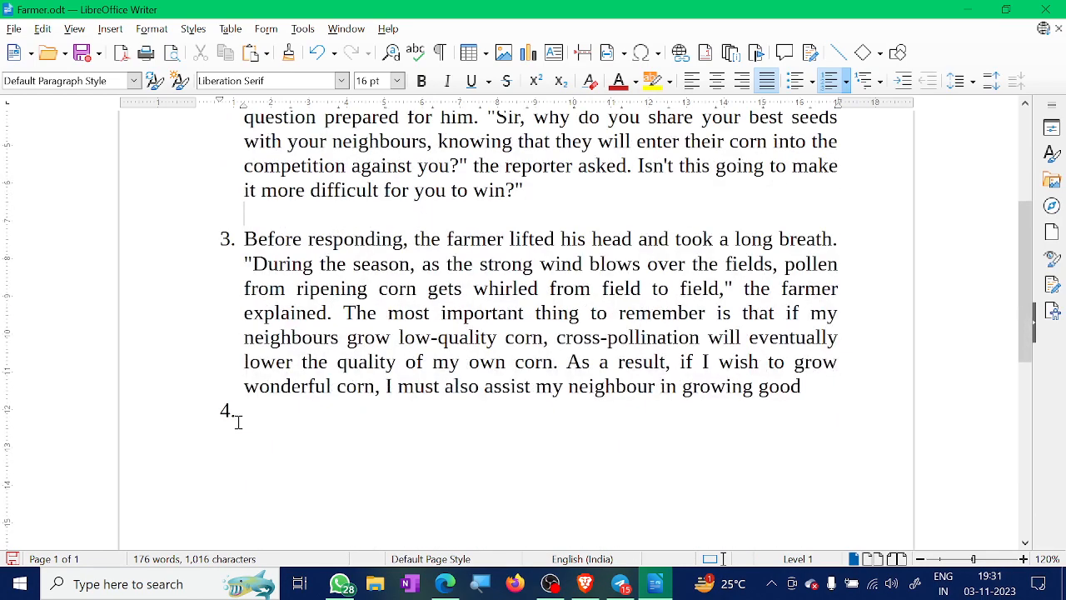
pyautogui.scroll(4, 398, 337)
pyautogui.scroll(1, 339, 321)
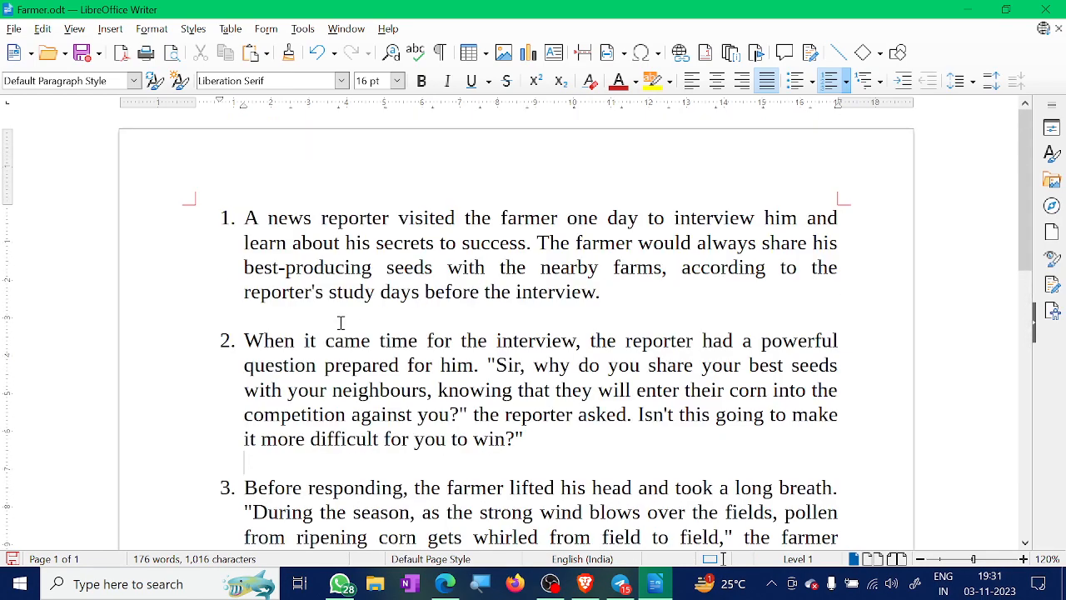
# - Enter "this ." as the text of the fourth list item and start a new line below it
pyautogui.scroll(-5, 349, 325)
pyautogui.click(295, 414)
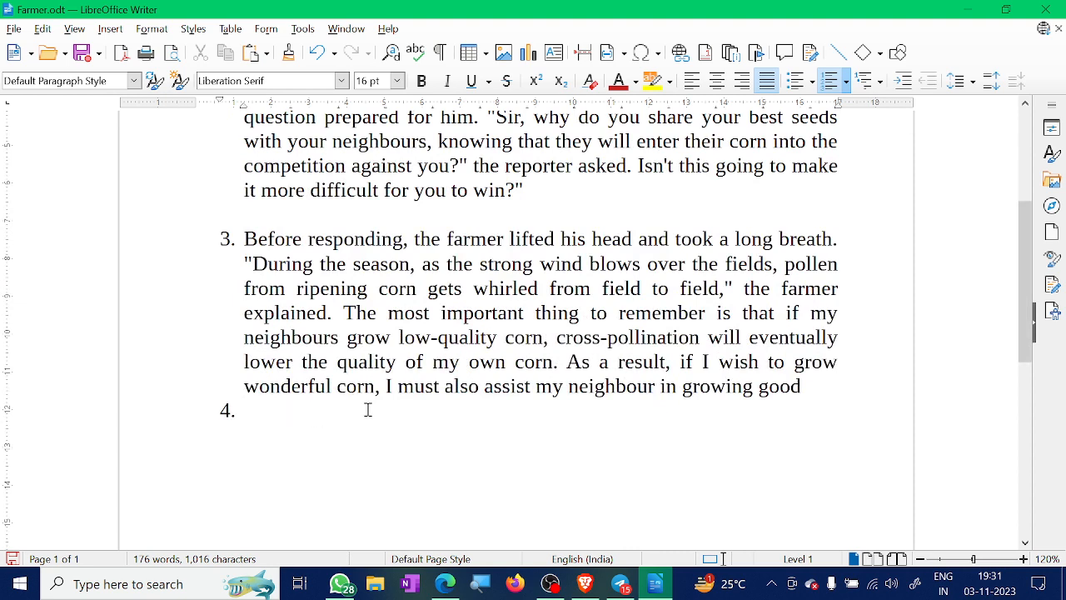
pyautogui.write('this .')
pyautogui.press('Return')
# - Remove the list numbering from the whole document text with the No List option
pyautogui.hotkey('ctrl', 'a')
pyautogui.scroll(5, 263, 429)
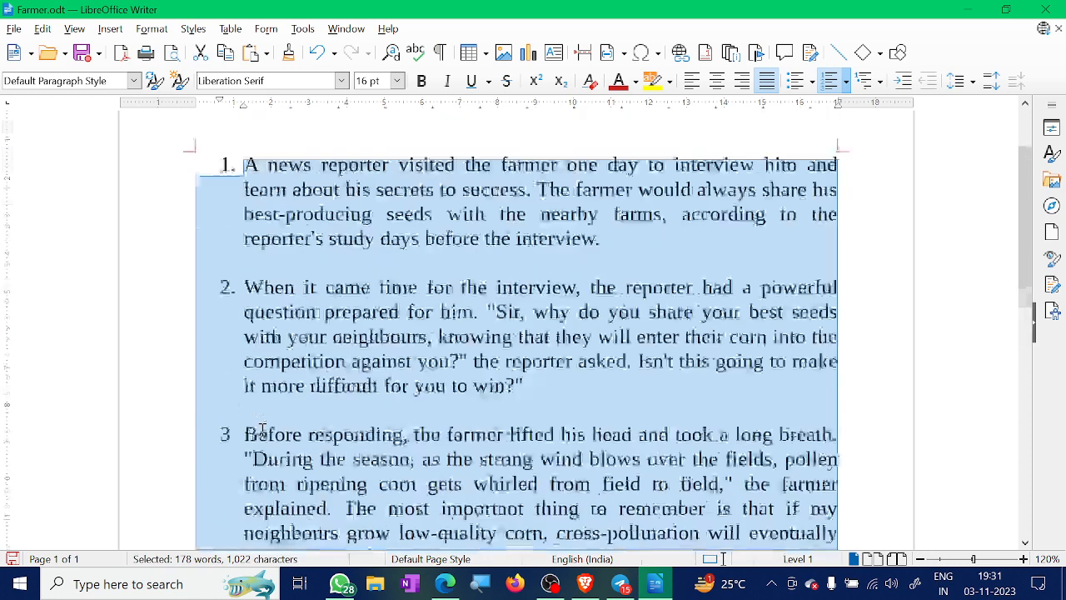
pyautogui.click(151, 28)
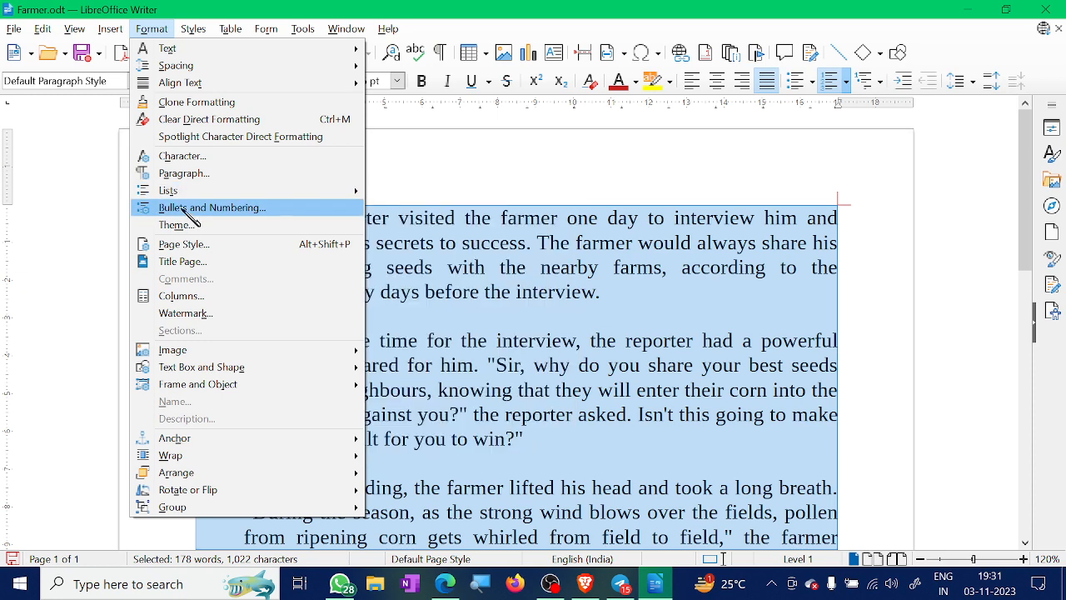
pyautogui.moveTo(191, 195)
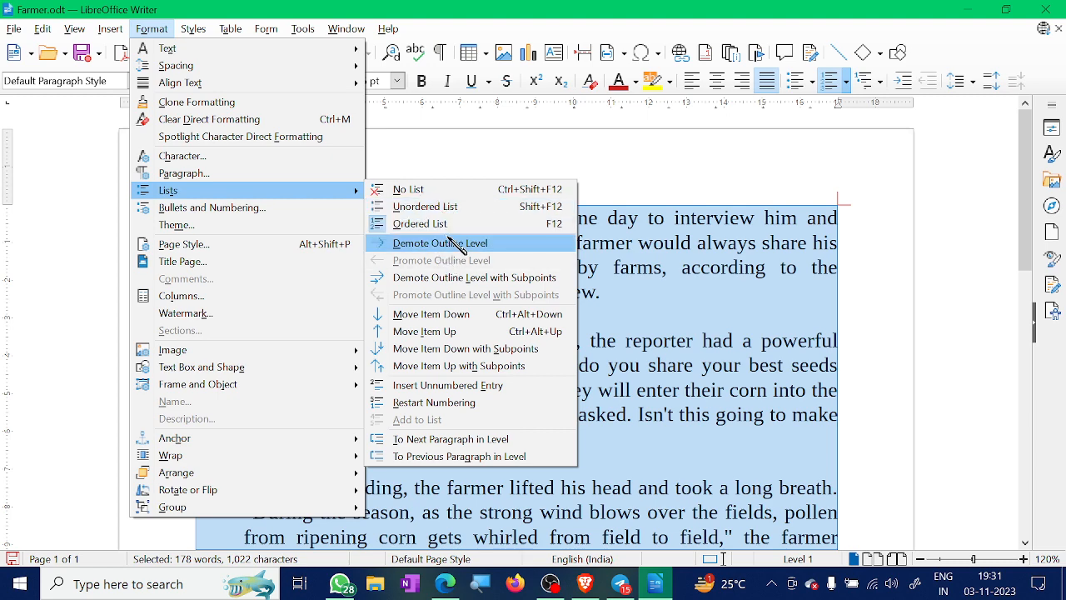
pyautogui.click(438, 195)
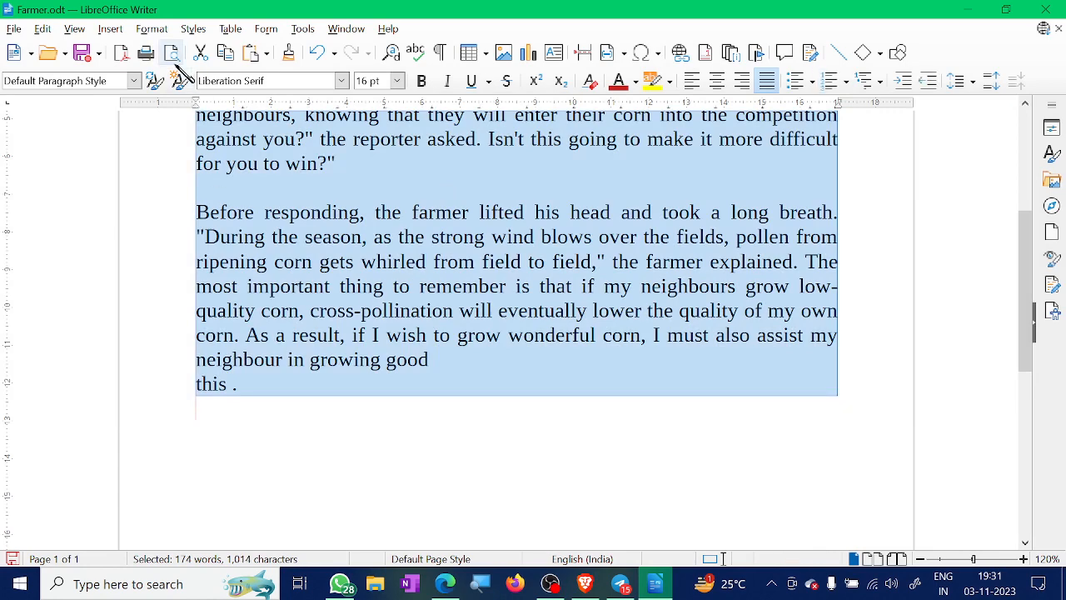
# - Try to move all the selected paragraphs up with Move Item Up, and clear the selection
pyautogui.click(110, 29)
pyautogui.moveTo(154, 26)
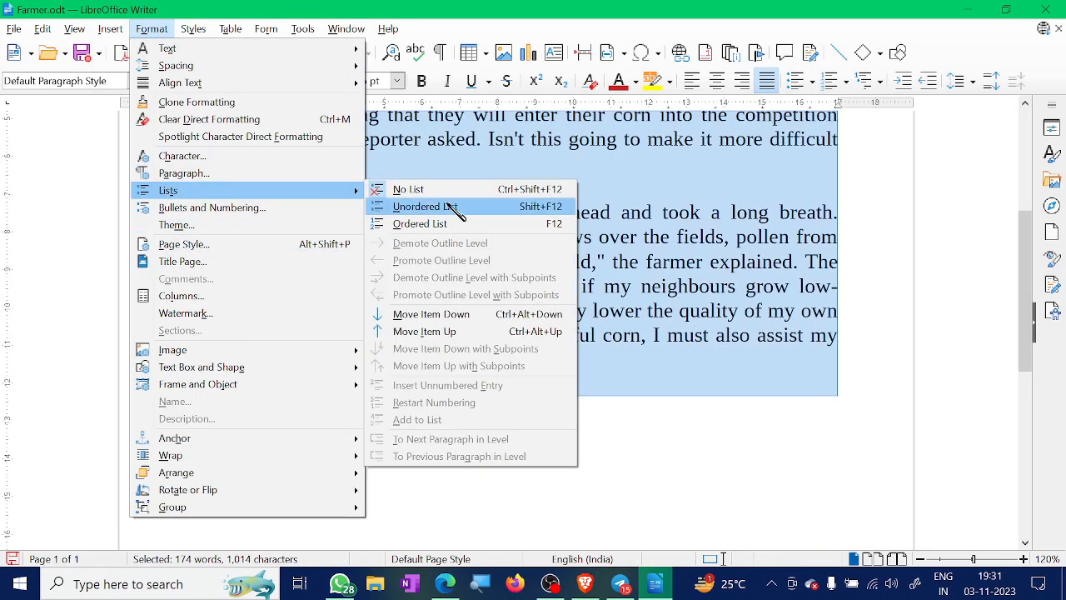
pyautogui.click(462, 333)
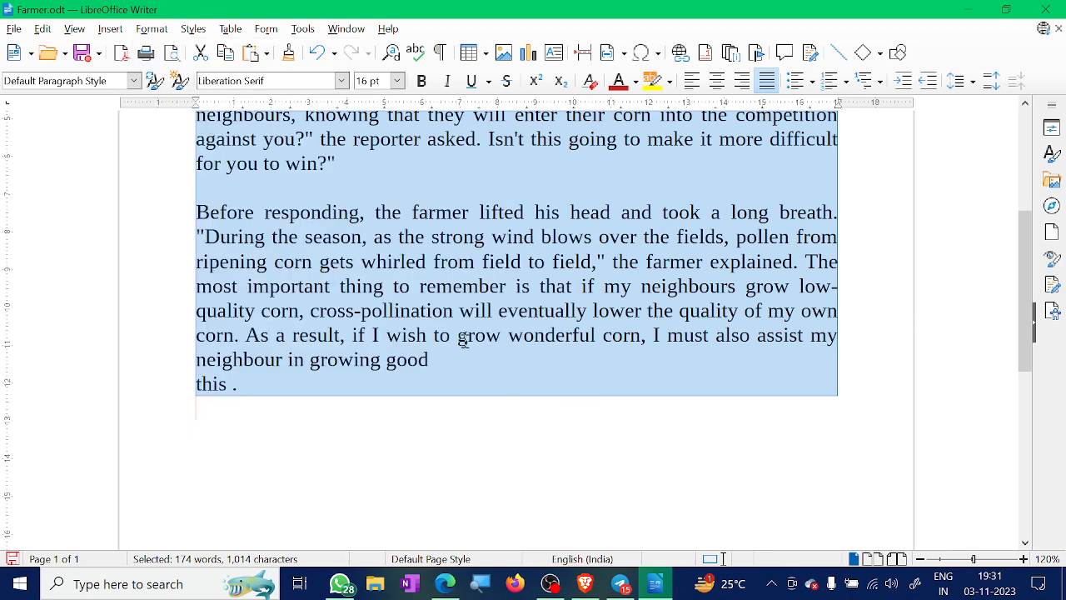
pyautogui.click(319, 279)
pyautogui.scroll(6, 361, 384)
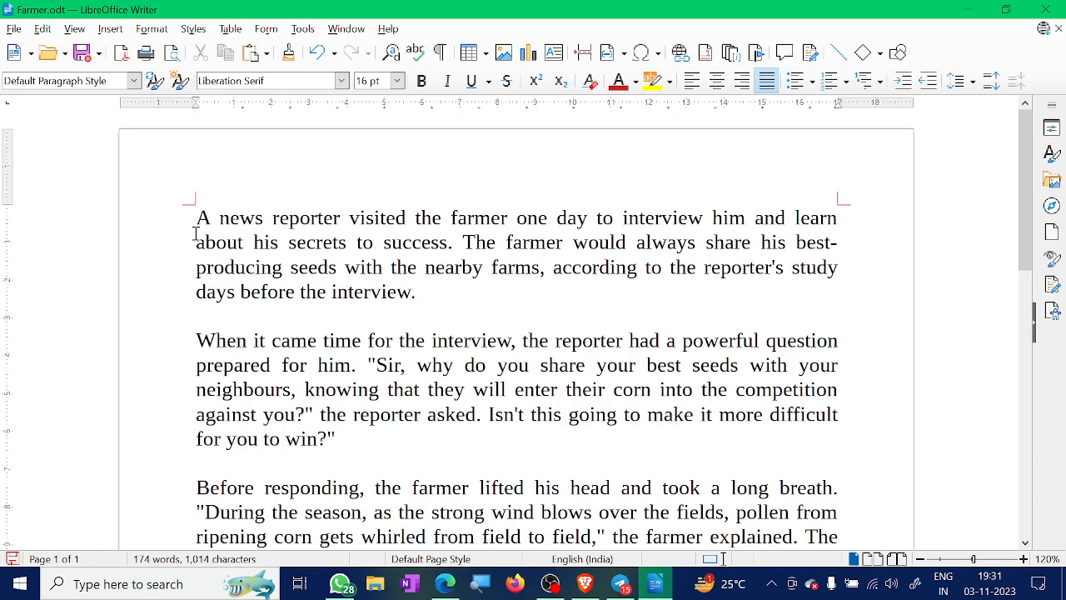
pyautogui.moveTo(203, 217); pyautogui.dragTo(320, 247)
pyautogui.click(335, 314)
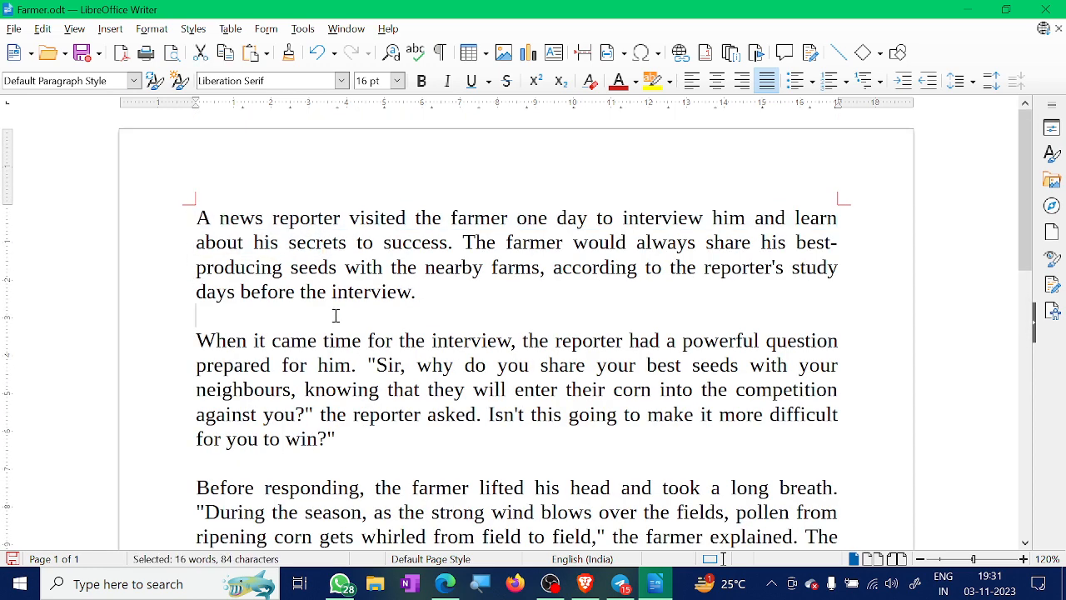
pyautogui.moveTo(195, 213); pyautogui.dragTo(414, 291)
pyautogui.click(242, 330)
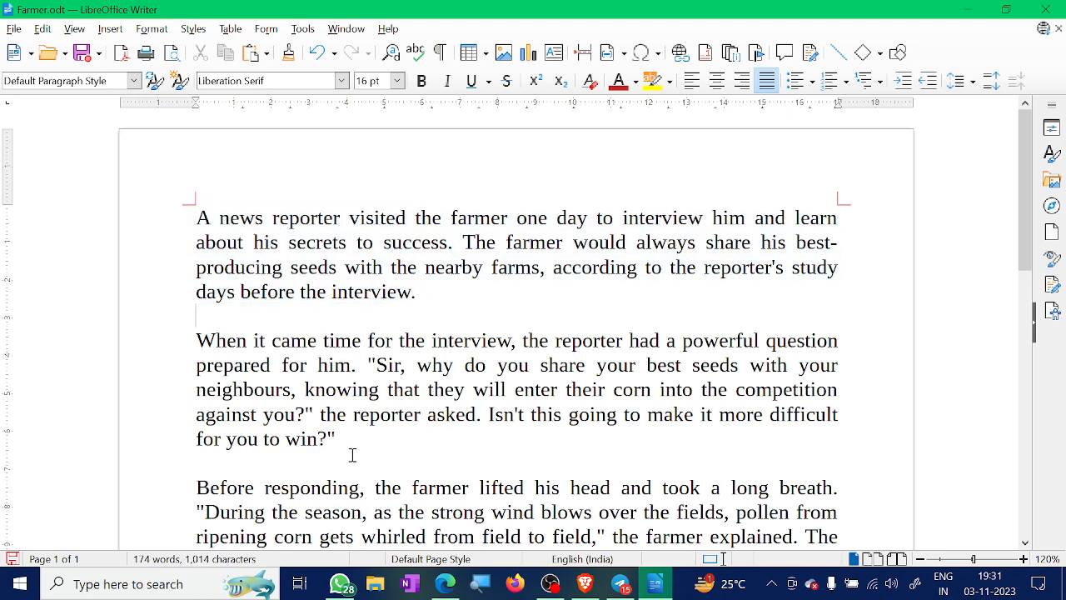
# - Move the second text paragraph, starting "When it came time", up one position with Move Item Up
pyautogui.moveTo(336, 441); pyautogui.dragTo(197, 336)
pyautogui.click(110, 29)
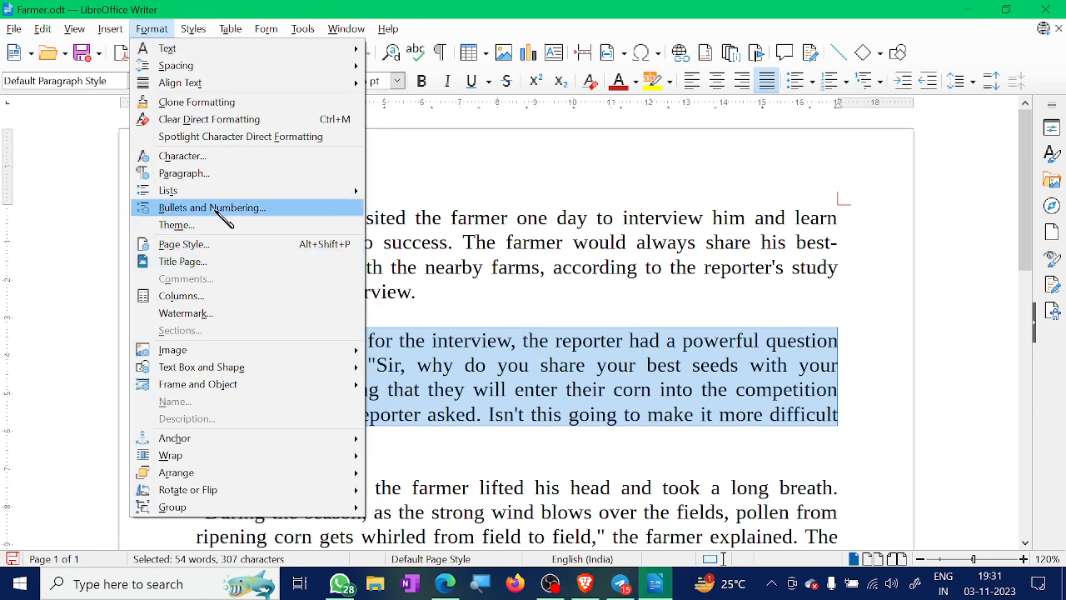
pyautogui.moveTo(225, 192)
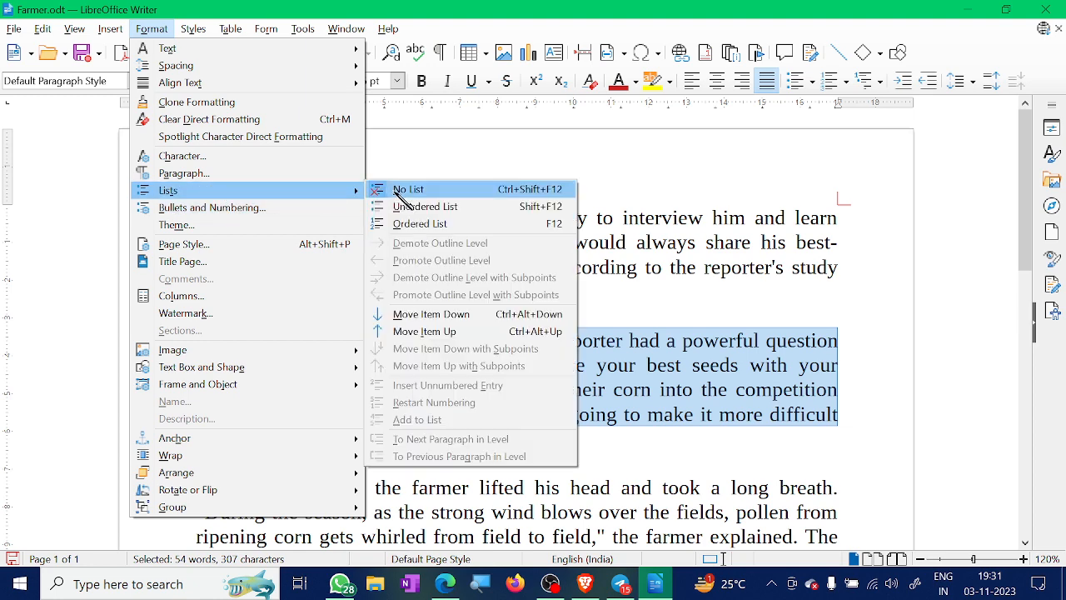
pyautogui.click(418, 332)
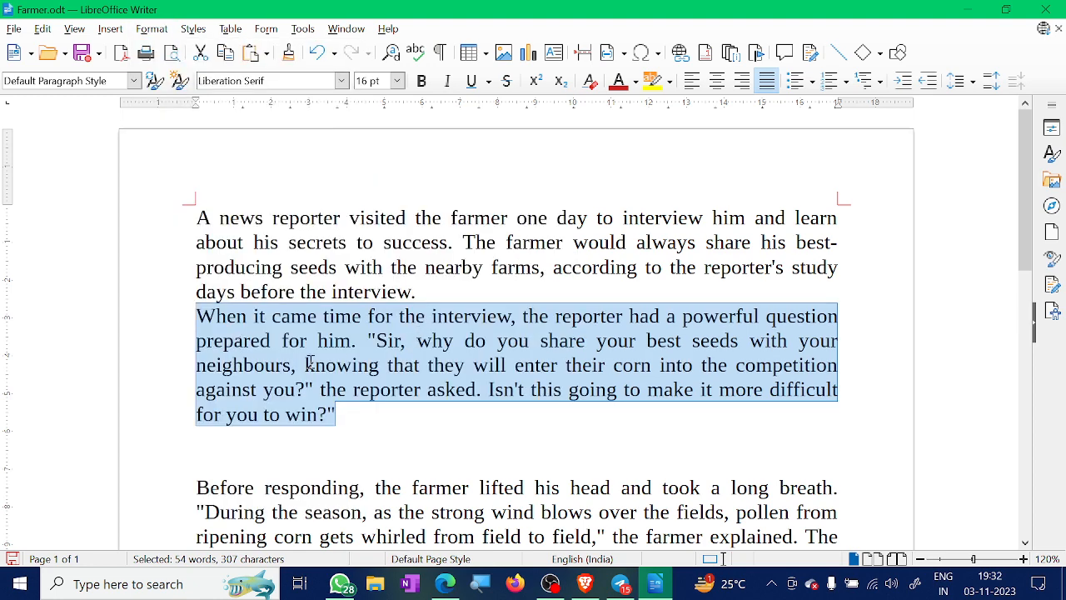
# - Move the selected paragraph above the "A news reporter" paragraph with Move Item Up, and revert that move
pyautogui.click(152, 28)
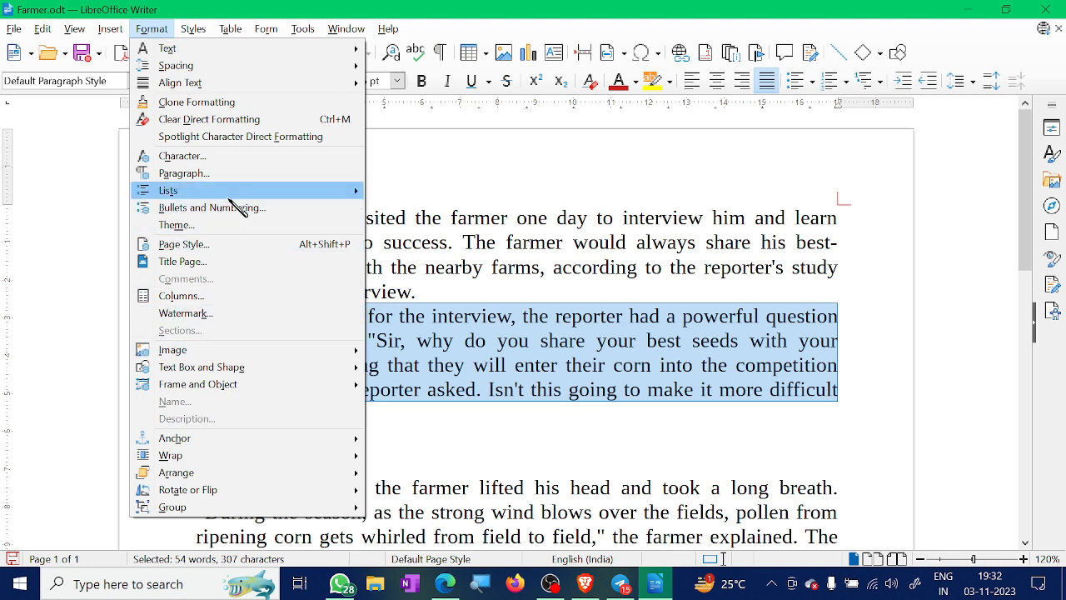
pyautogui.moveTo(235, 194)
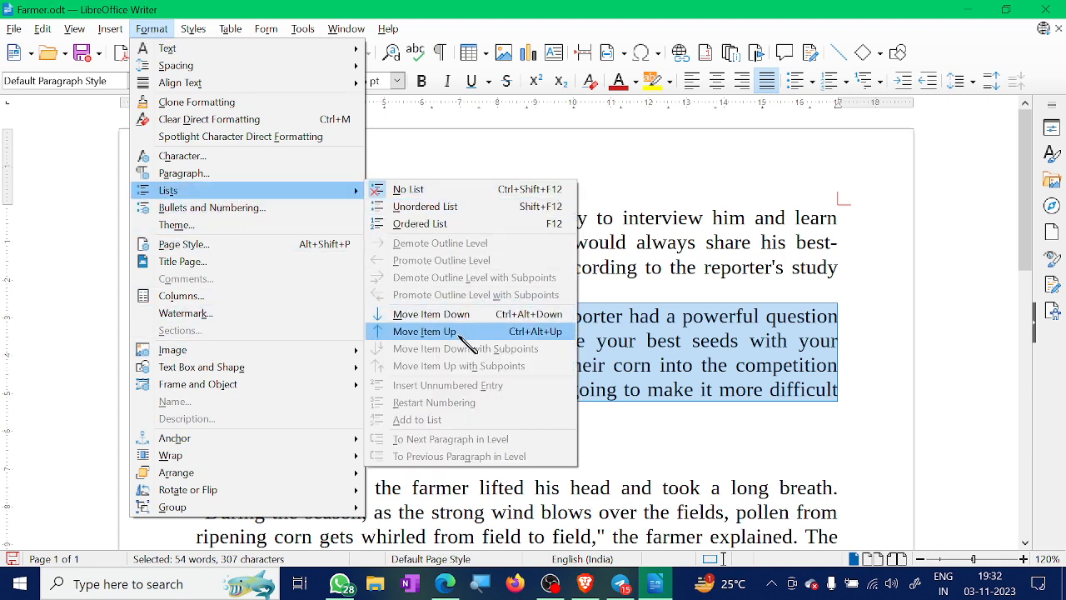
pyautogui.click(424, 331)
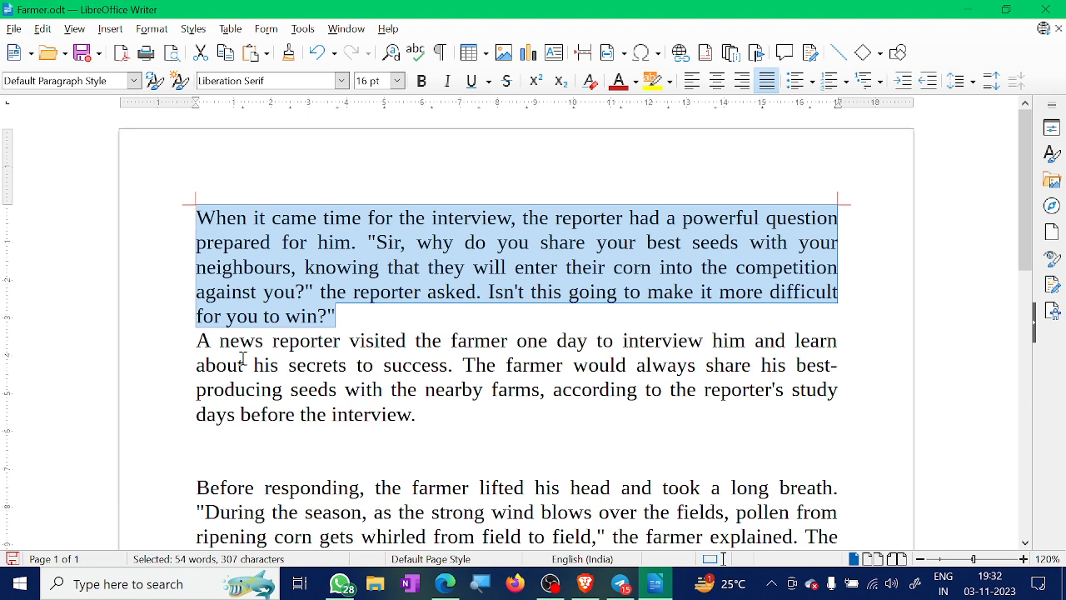
pyautogui.hotkey('ctrl', 'alt', 'Down')
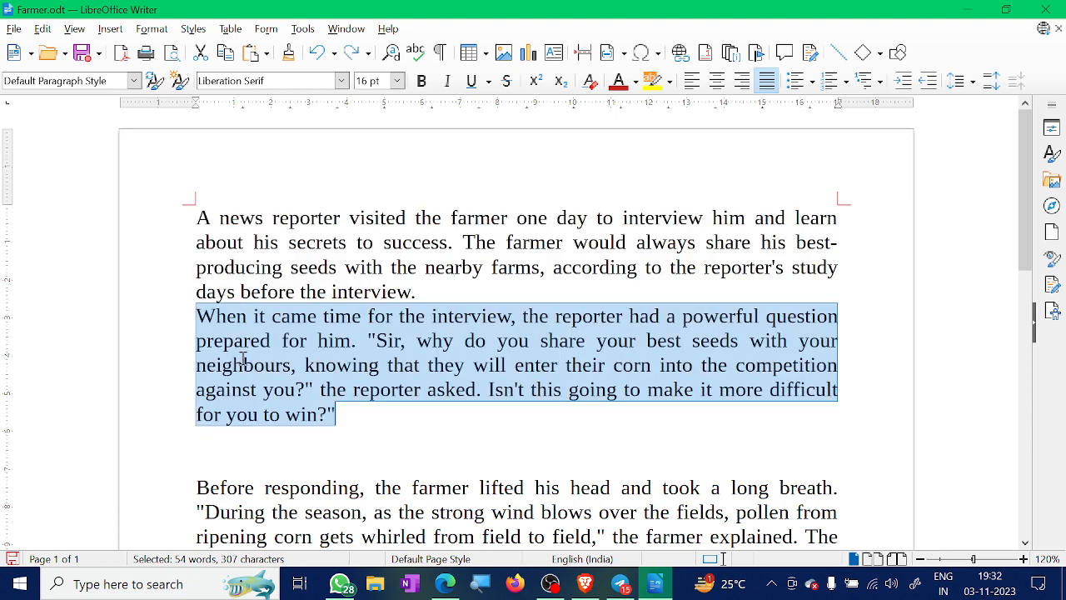
# - Format the selected "When it came time" paragraph as an ordered list and view the list commands available for it
pyautogui.click(150, 29)
pyautogui.moveTo(264, 199)
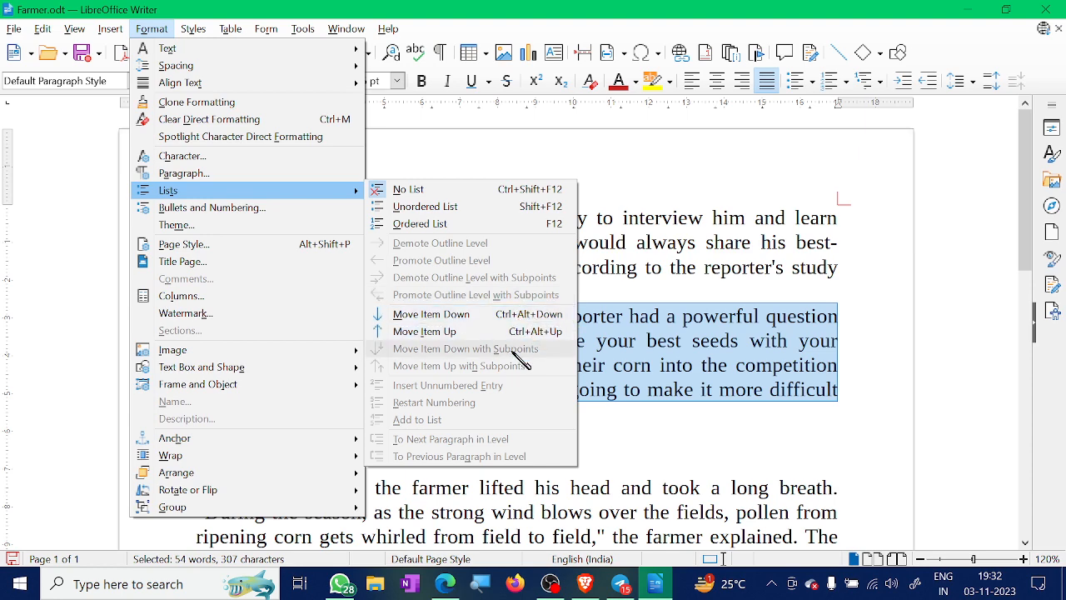
pyautogui.click(433, 223)
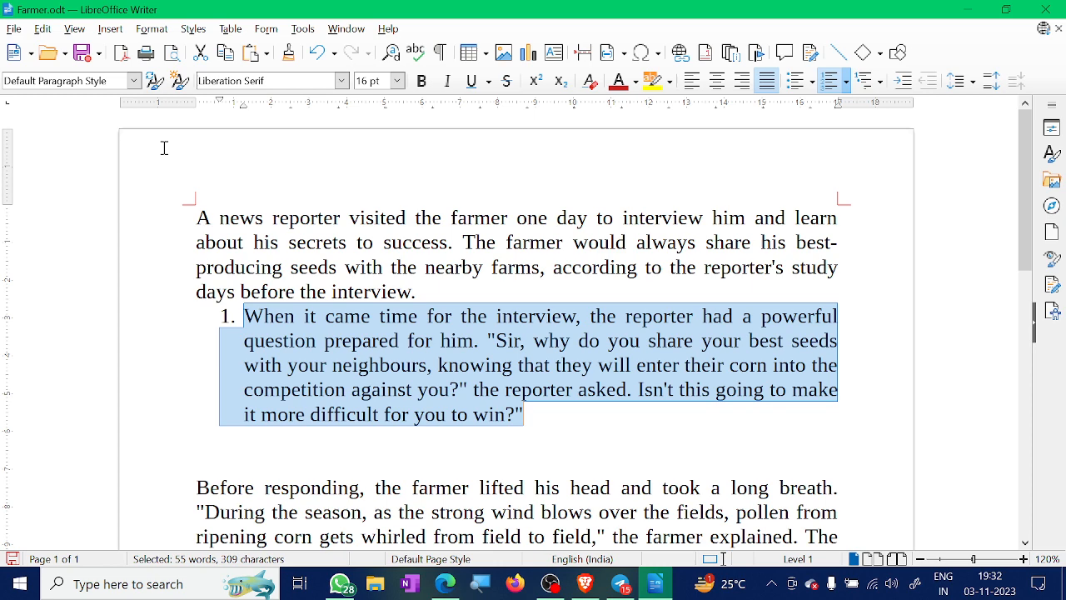
pyautogui.click(152, 28)
pyautogui.moveTo(283, 197)
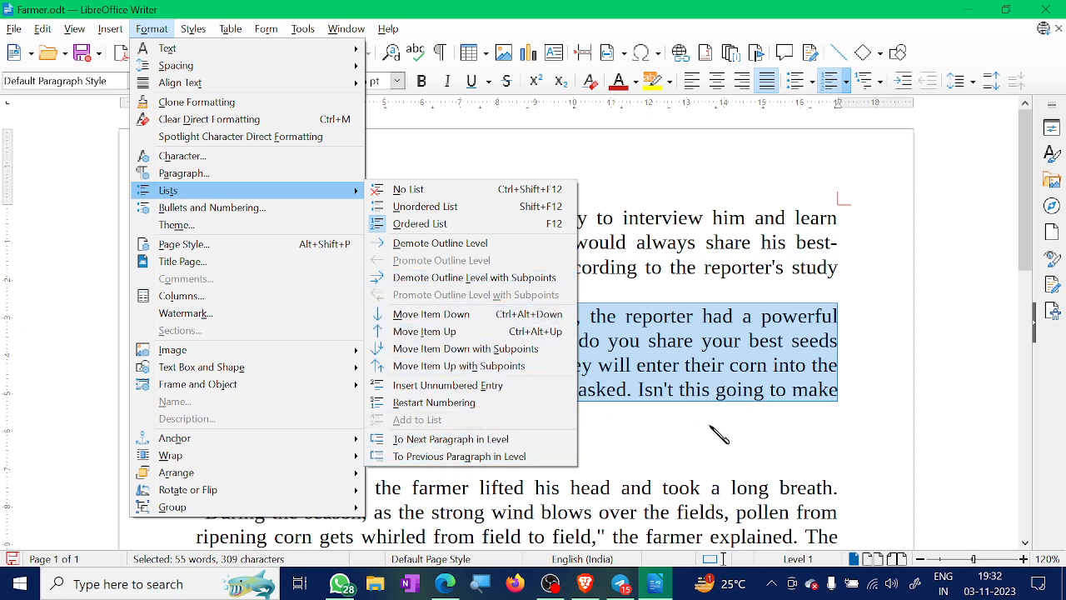
# - Customize the list in Bullets and Numbering, setting the level 1 number format to "A, B, C, ..."
pyautogui.click(243, 211)
pyautogui.moveTo(547, 75); pyautogui.dragTo(710, 141)
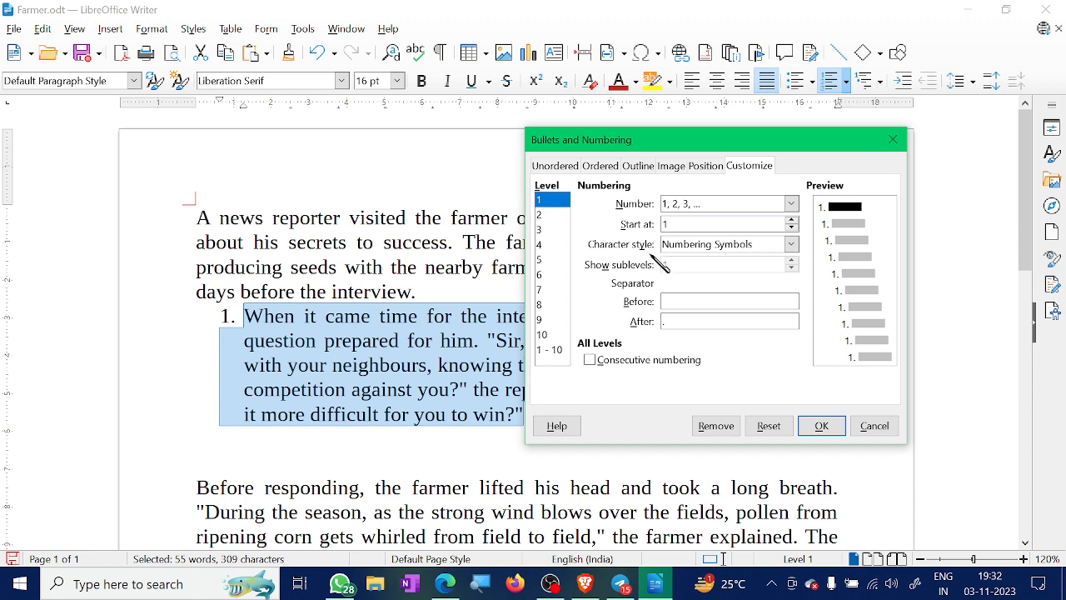
pyautogui.click(717, 209)
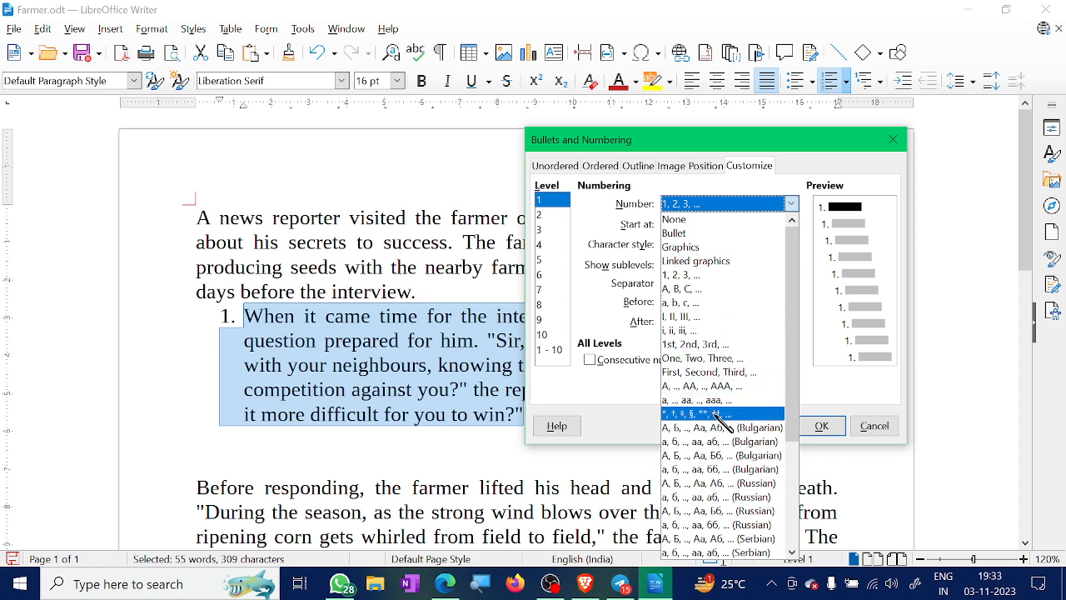
pyautogui.scroll(-1, 724, 420)
pyautogui.scroll(-3, 722, 423)
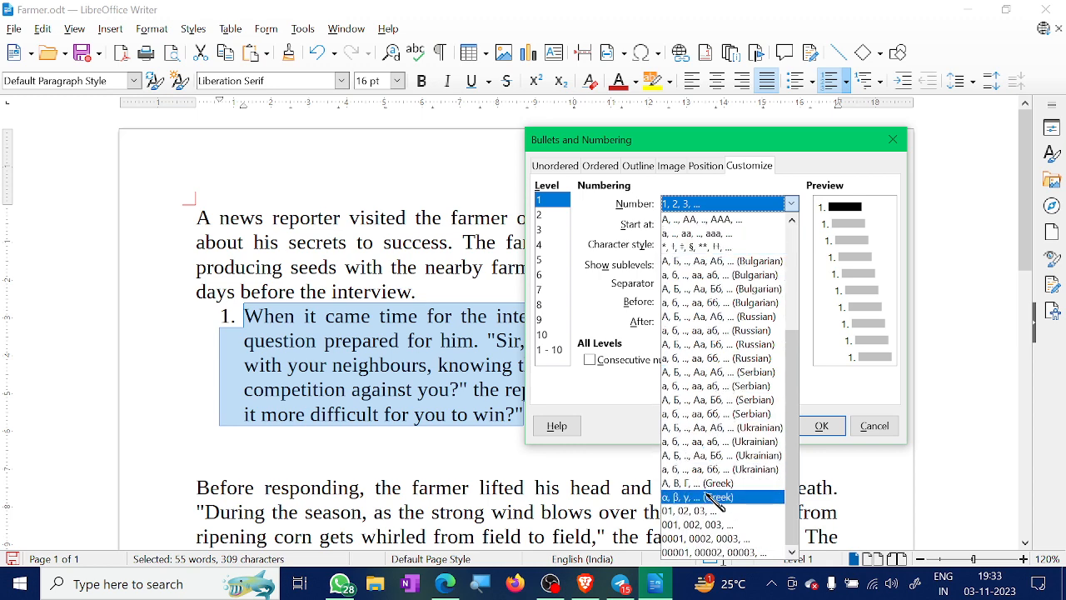
pyautogui.scroll(4, 707, 349)
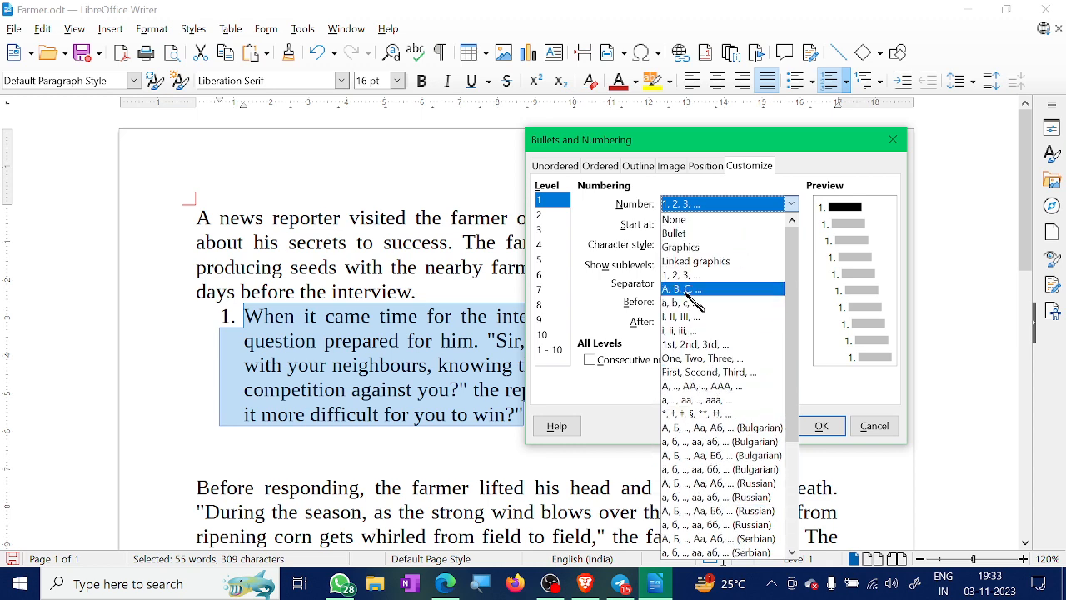
pyautogui.click(695, 286)
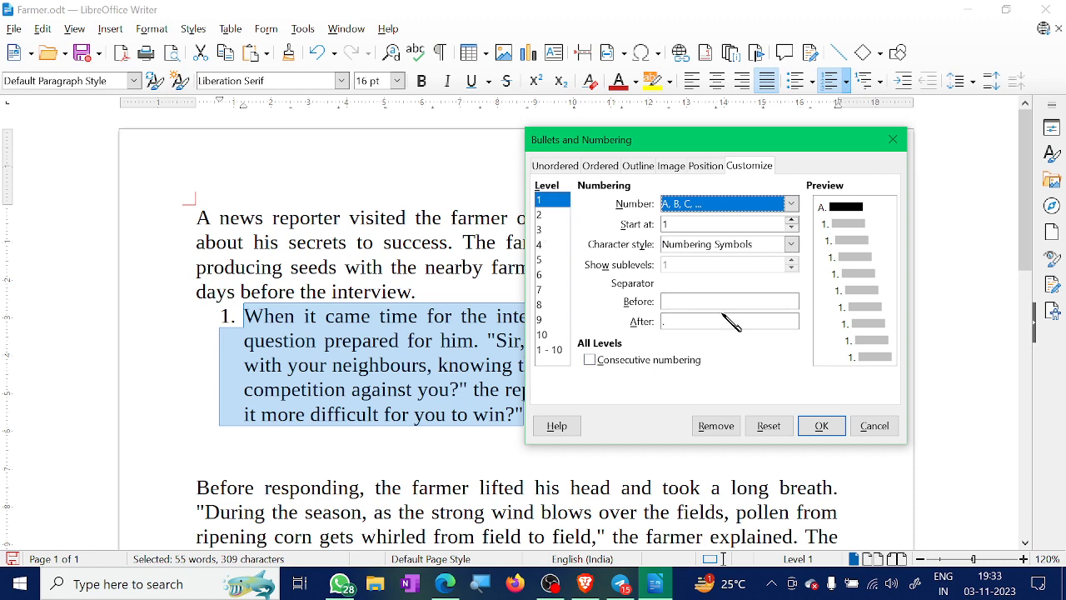
# - View the character style choices for the numbering and the list's position and spacing settings
pyautogui.click(713, 244)
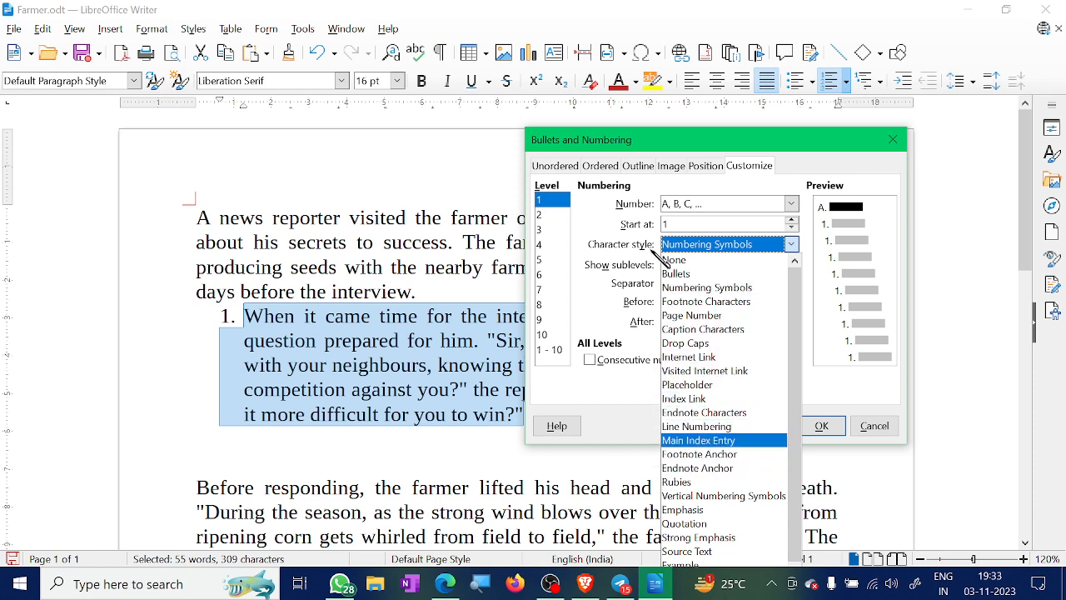
pyautogui.click(621, 411)
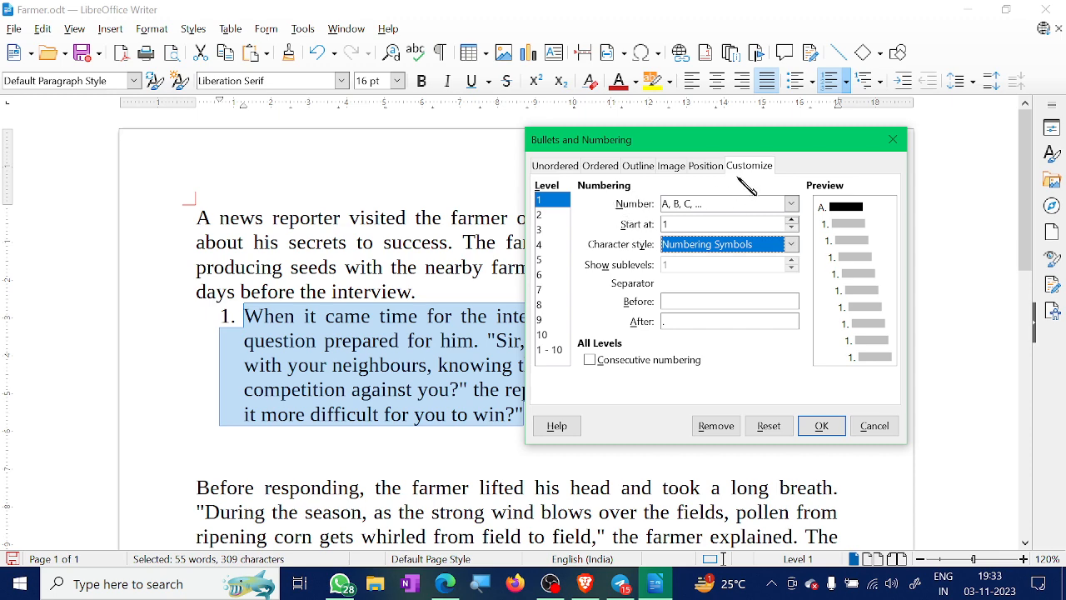
pyautogui.click(712, 170)
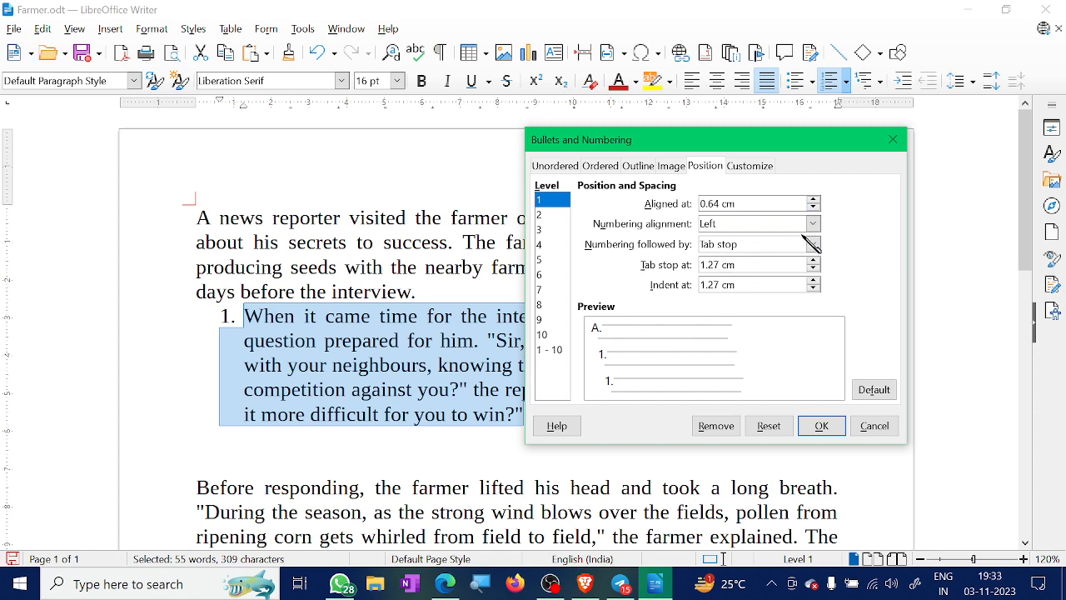
# - Browse the image bullets and try the green check mark and the red cross styles for the list
pyautogui.click(671, 166)
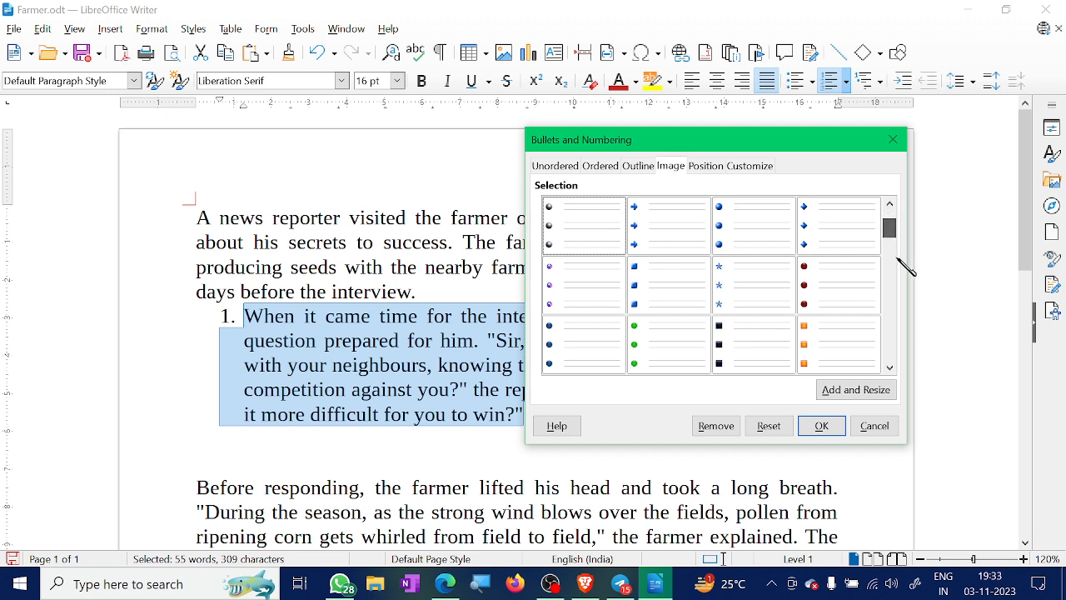
pyautogui.moveTo(890, 222); pyautogui.dragTo(913, 276)
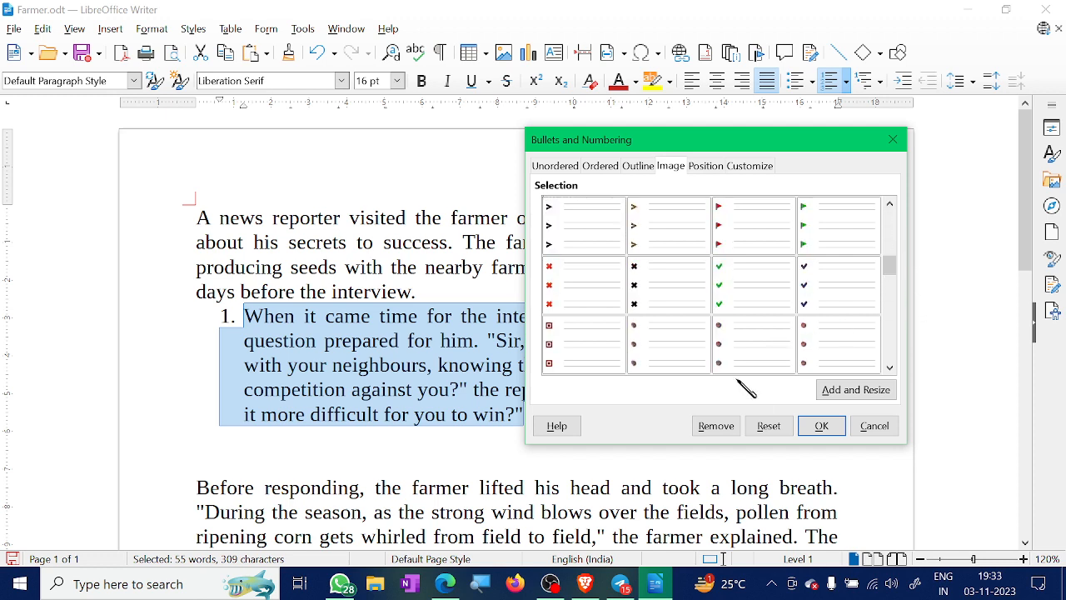
pyautogui.click(745, 304)
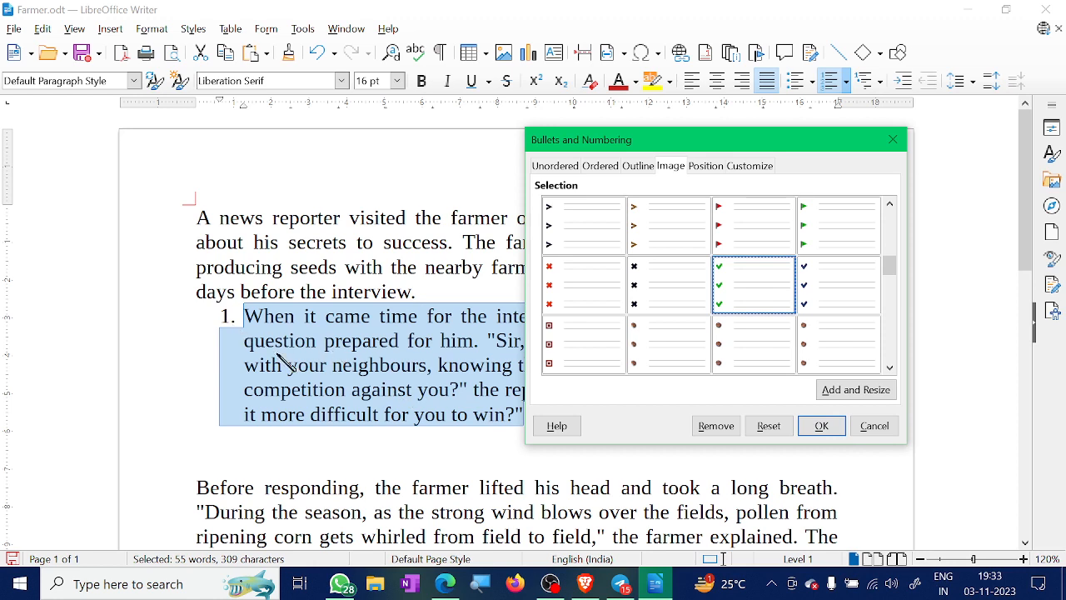
pyautogui.click(587, 292)
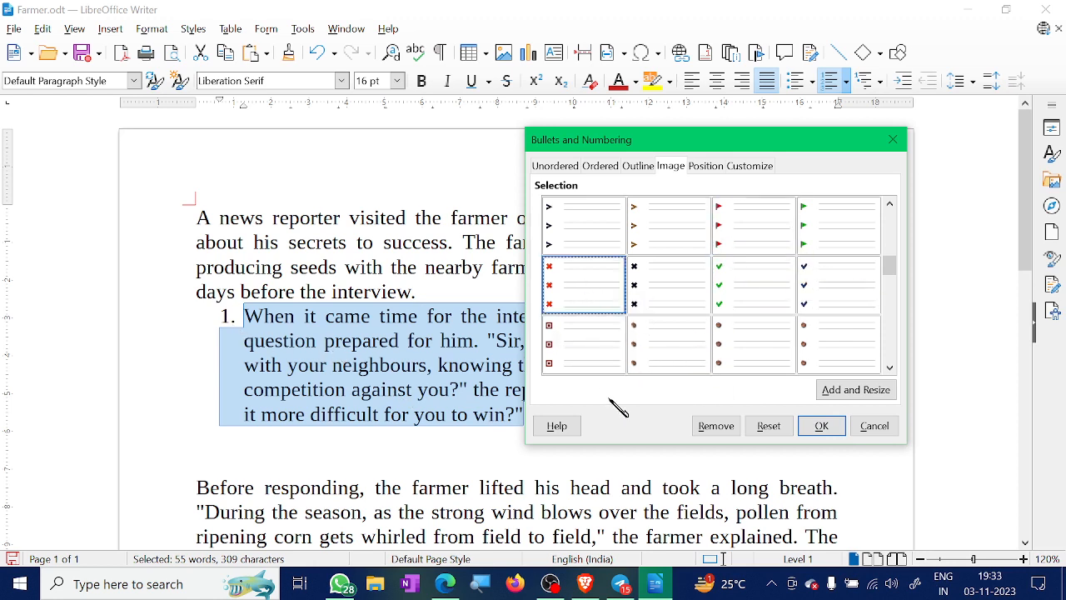
pyautogui.scroll(-5, 740, 333)
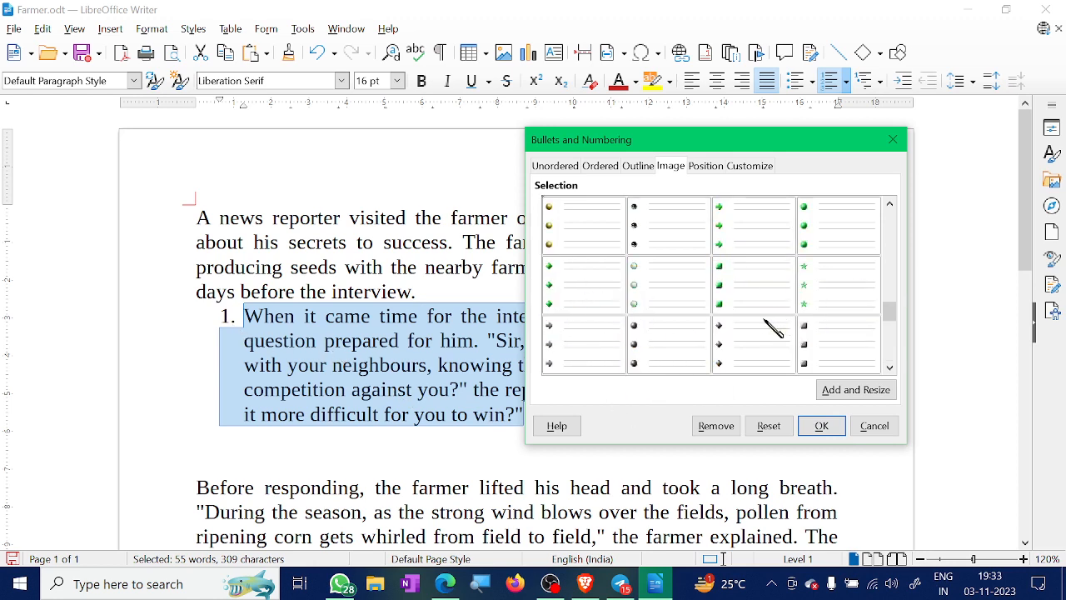
pyautogui.scroll(-5, 766, 325)
pyautogui.scroll(10, 761, 321)
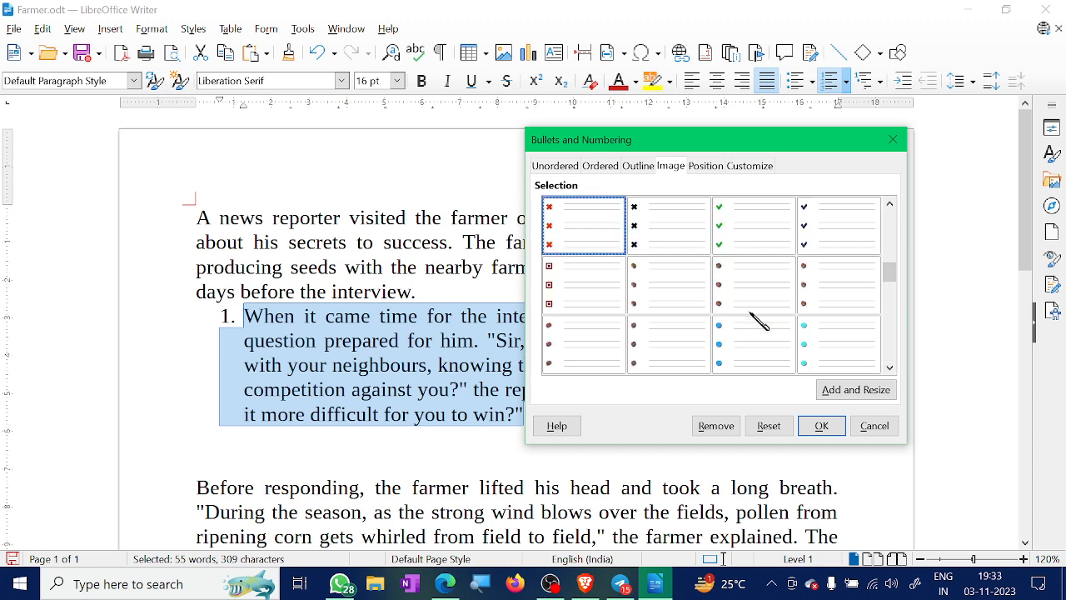
# - Try the 1., 1.1., a) outline scheme, look through the ordered and unordered styles, and discard the Bullets and Numbering changes
pyautogui.click(638, 166)
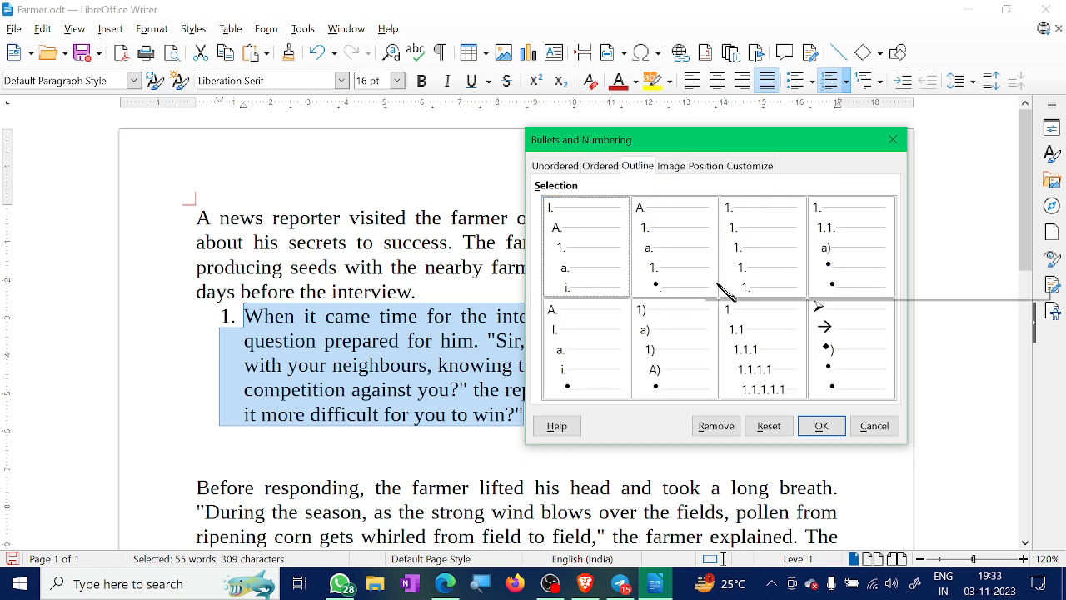
pyautogui.click(809, 258)
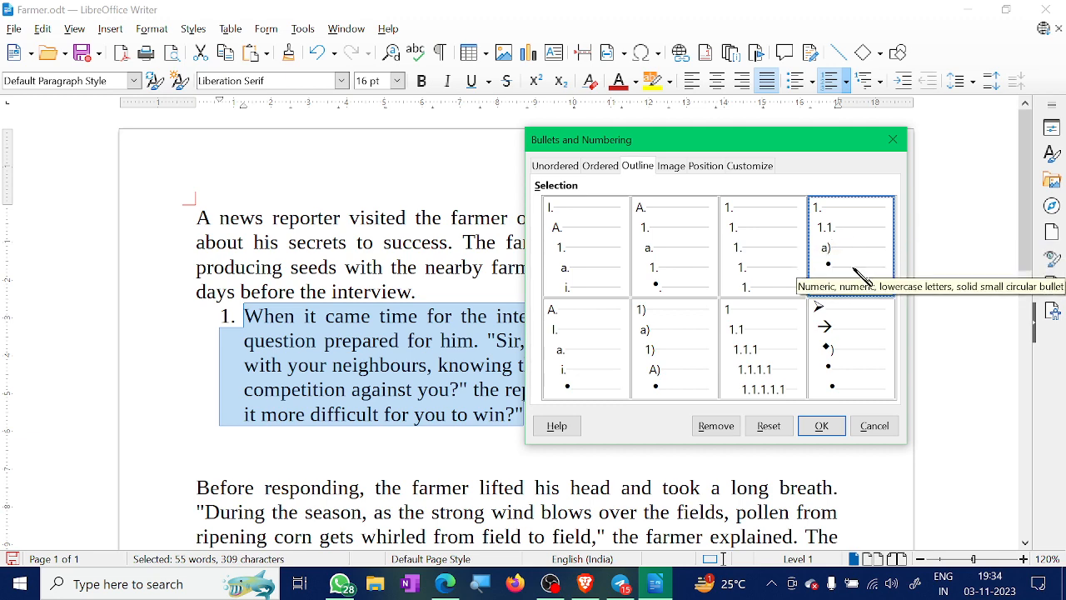
pyautogui.click(598, 166)
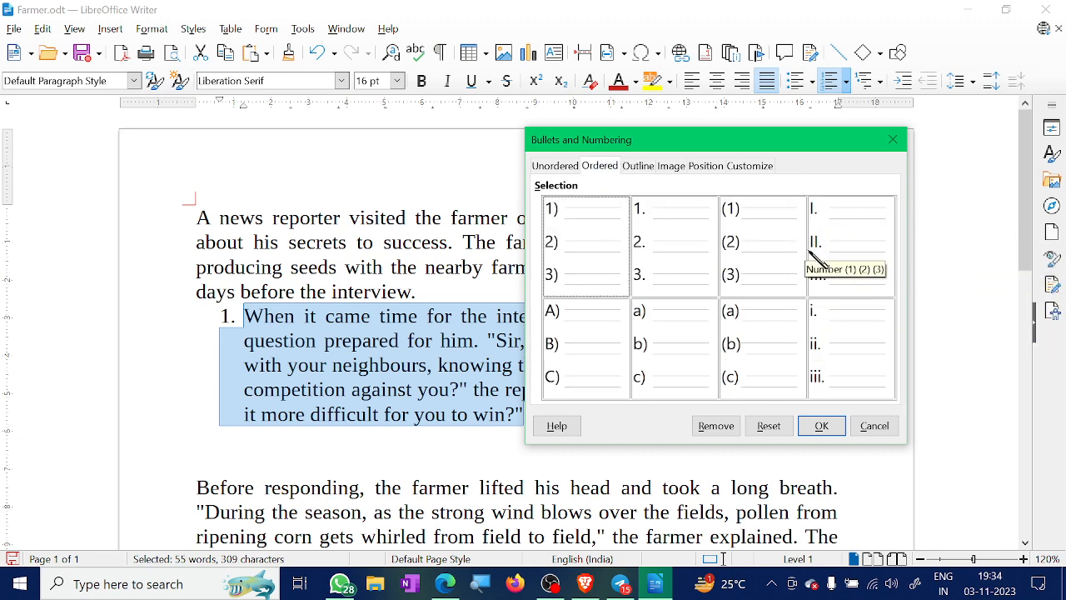
pyautogui.click(555, 166)
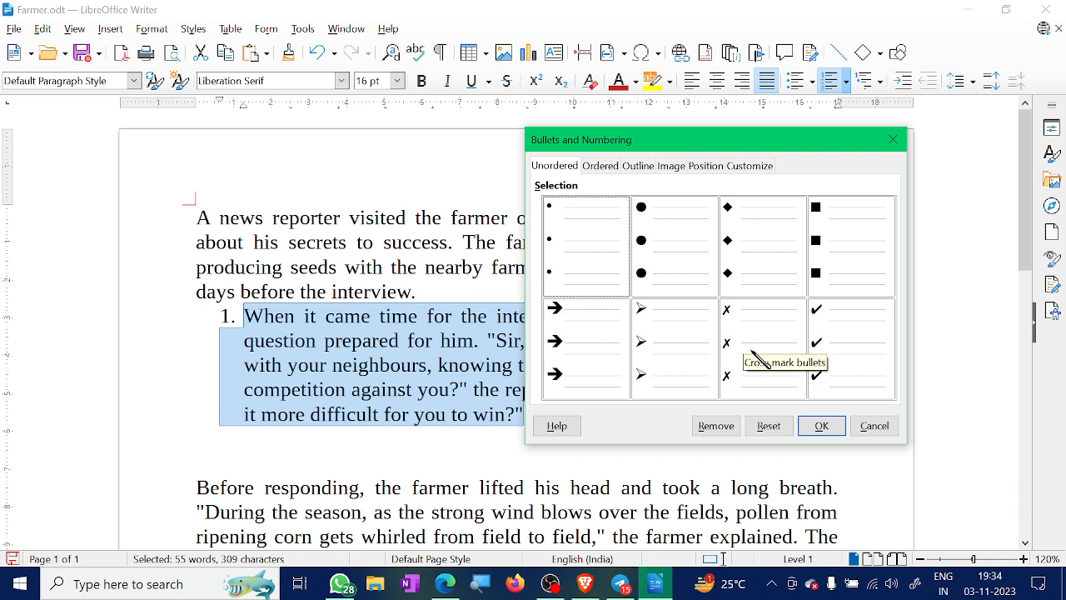
pyautogui.click(841, 424)
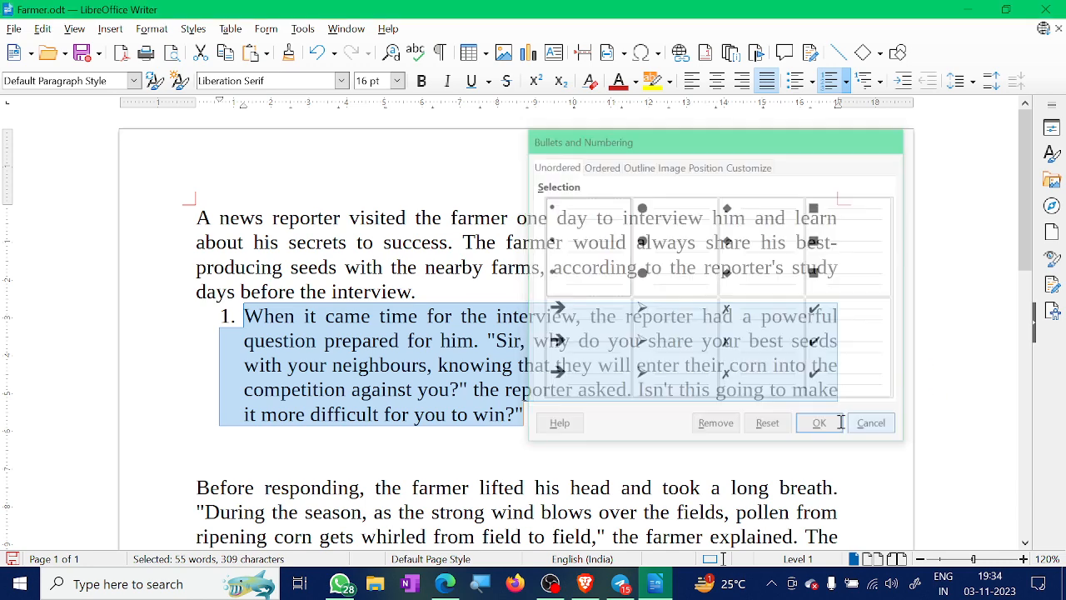
# - Open the page style settings and view the choices for the style that follows Default Page Style
pyautogui.click(152, 28)
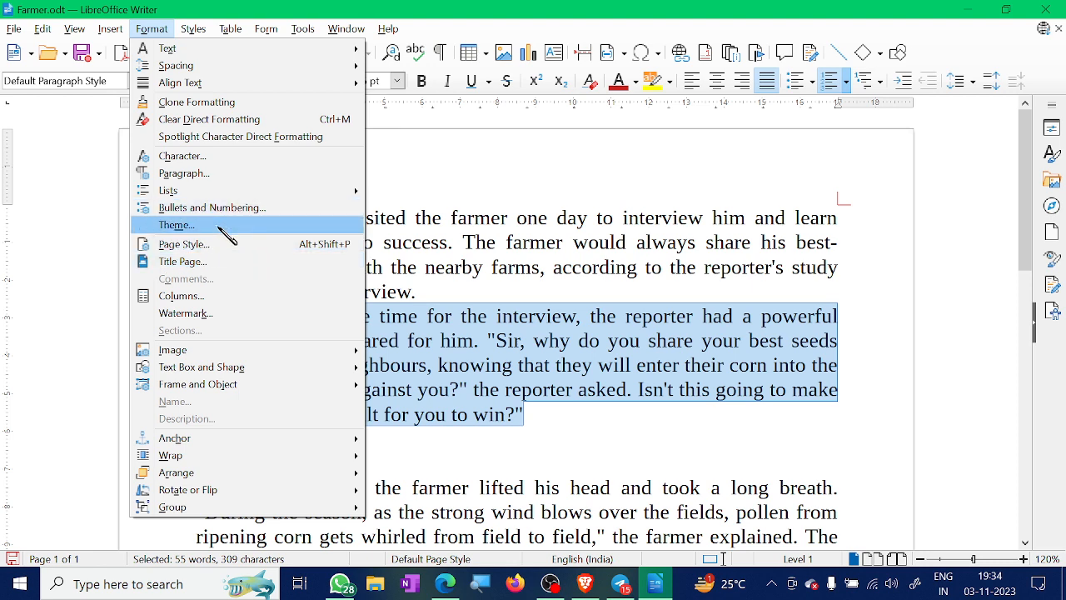
pyautogui.moveTo(214, 194)
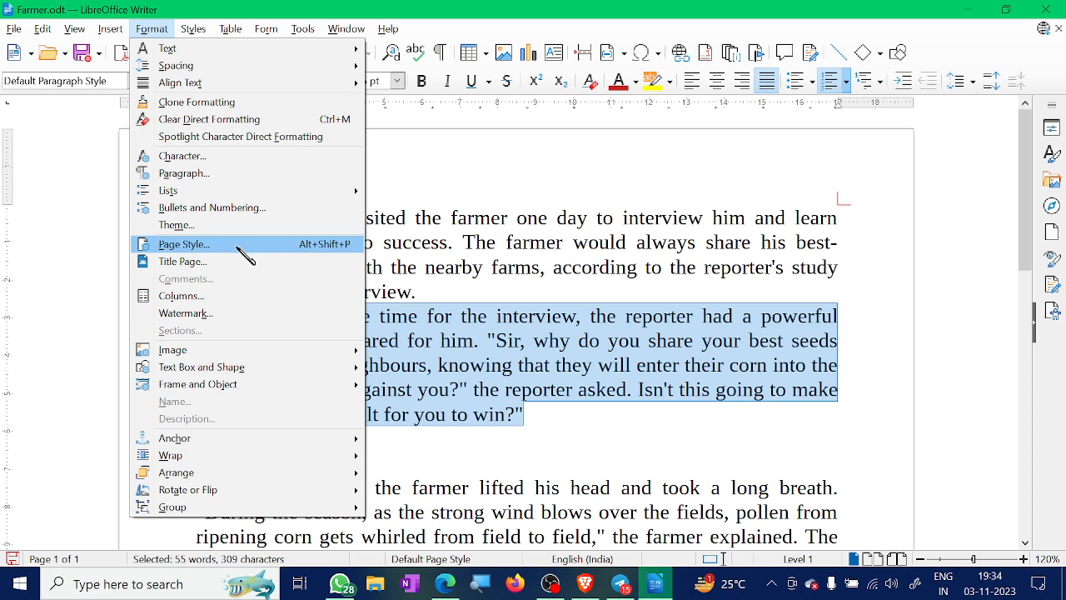
pyautogui.click(239, 246)
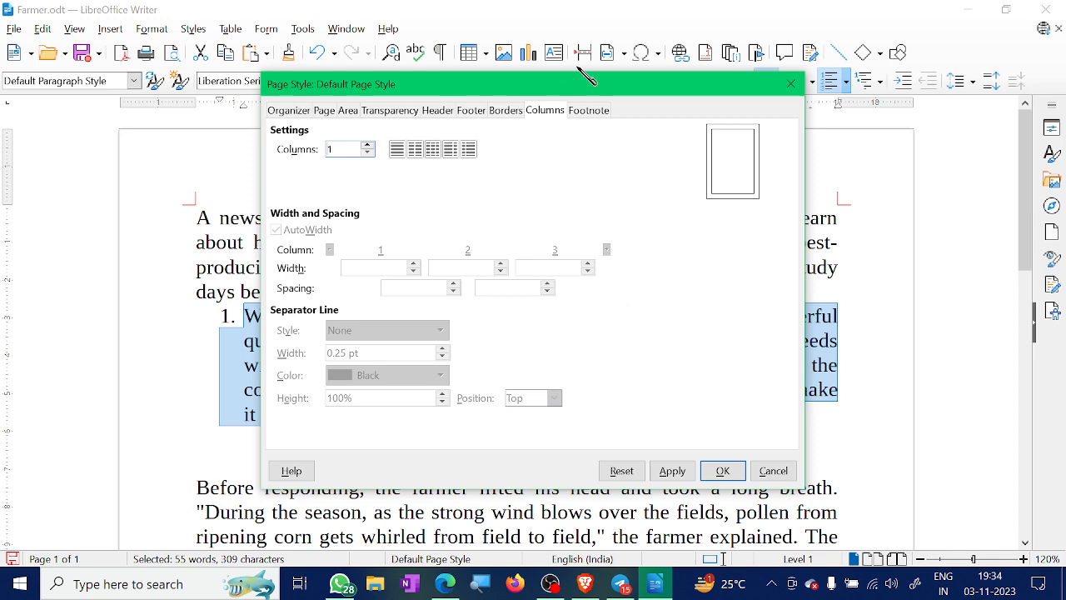
pyautogui.moveTo(593, 89); pyautogui.dragTo(651, 115)
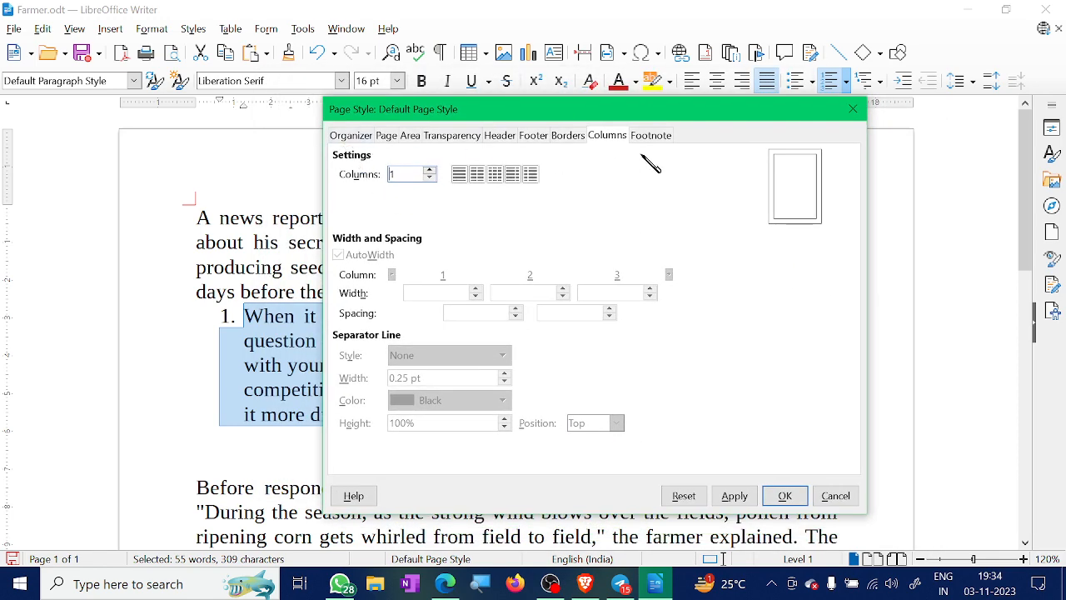
pyautogui.click(362, 138)
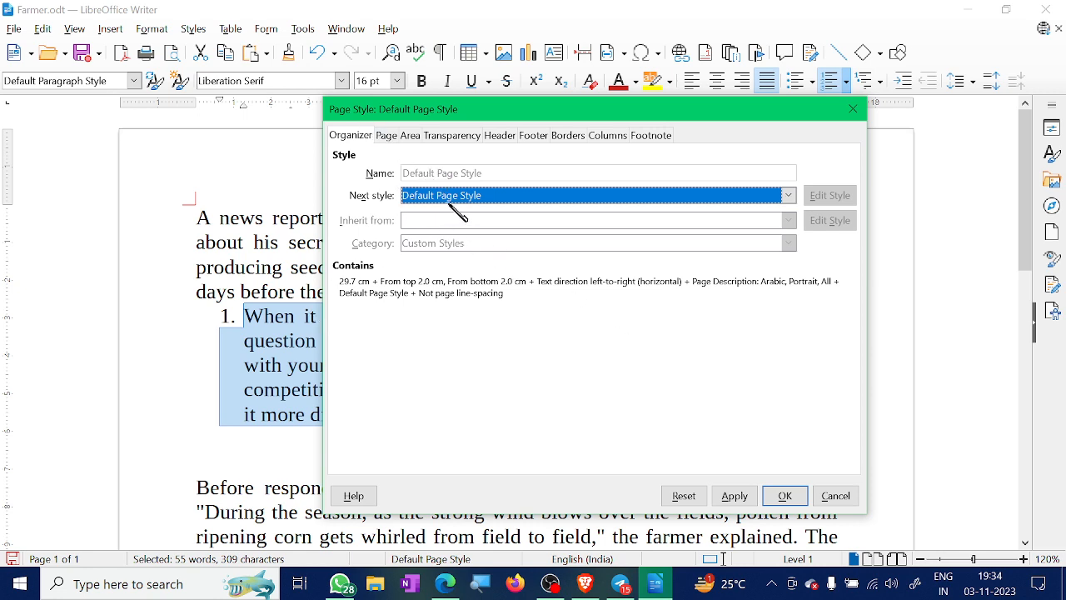
pyautogui.click(788, 196)
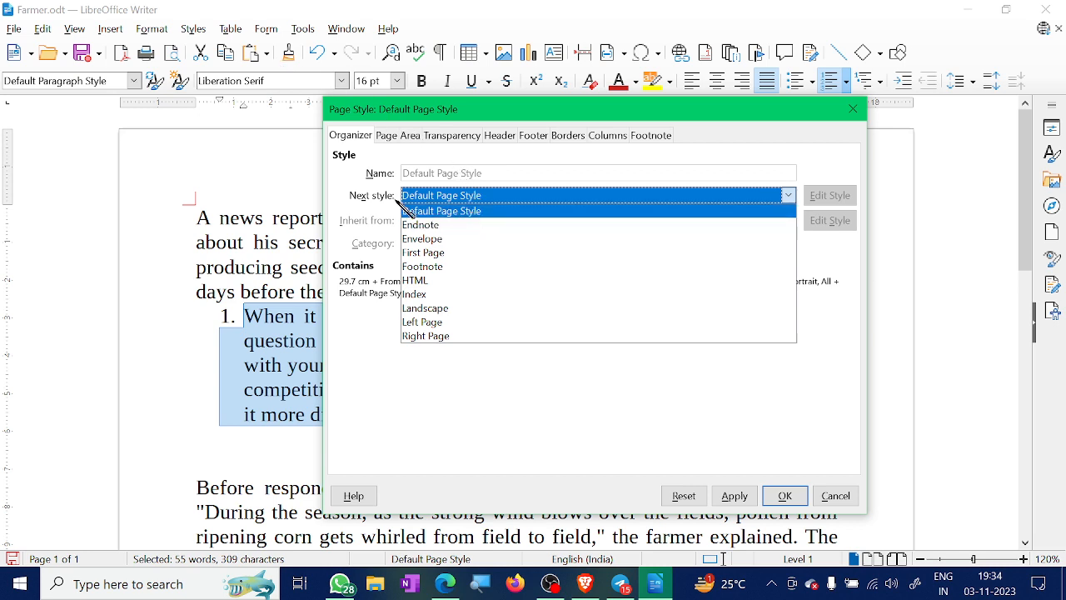
pyautogui.click(335, 200)
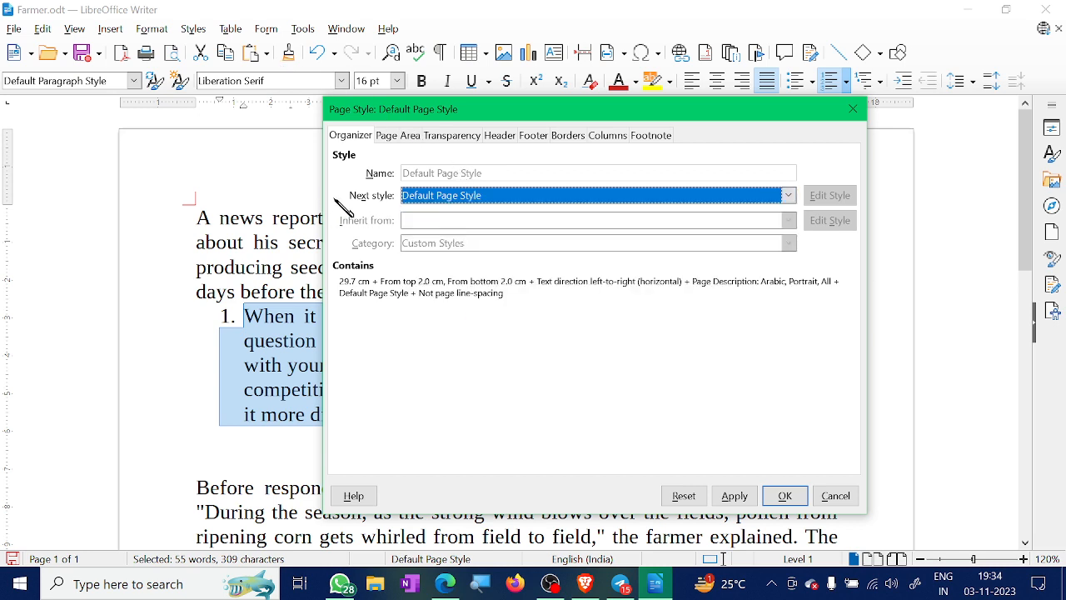
pyautogui.click(498, 198)
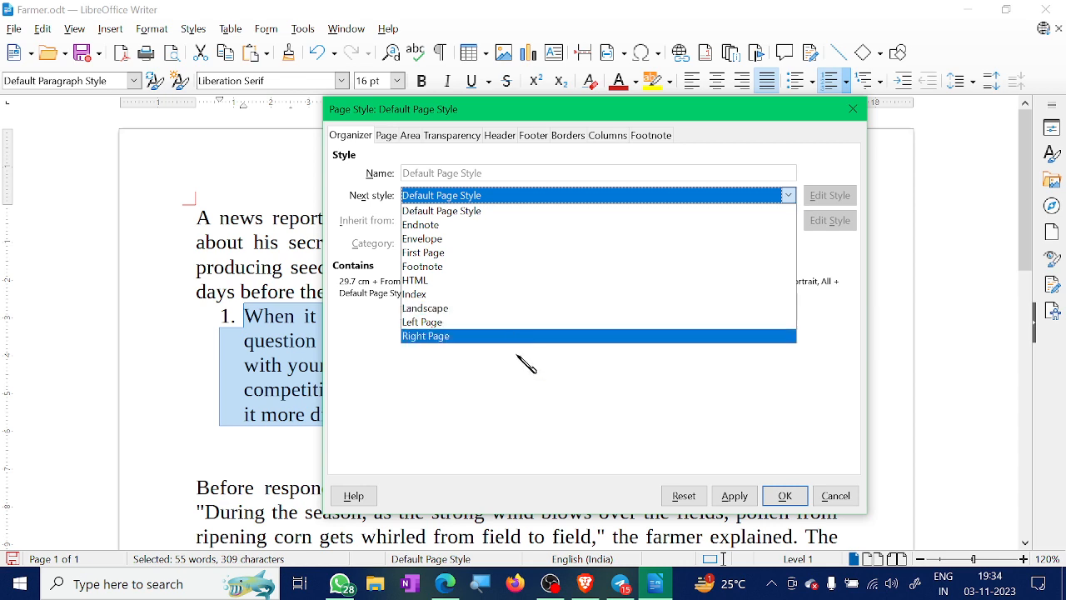
pyautogui.click(523, 390)
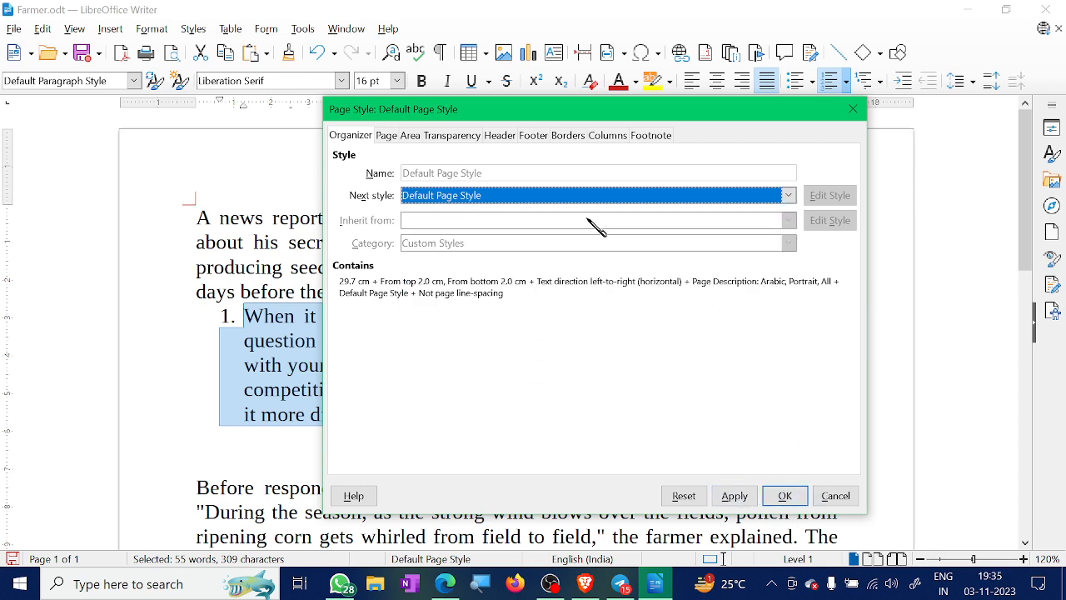
# - Examine the page style's paper and margin settings and look through the paper formats, keeping A4
pyautogui.click(390, 137)
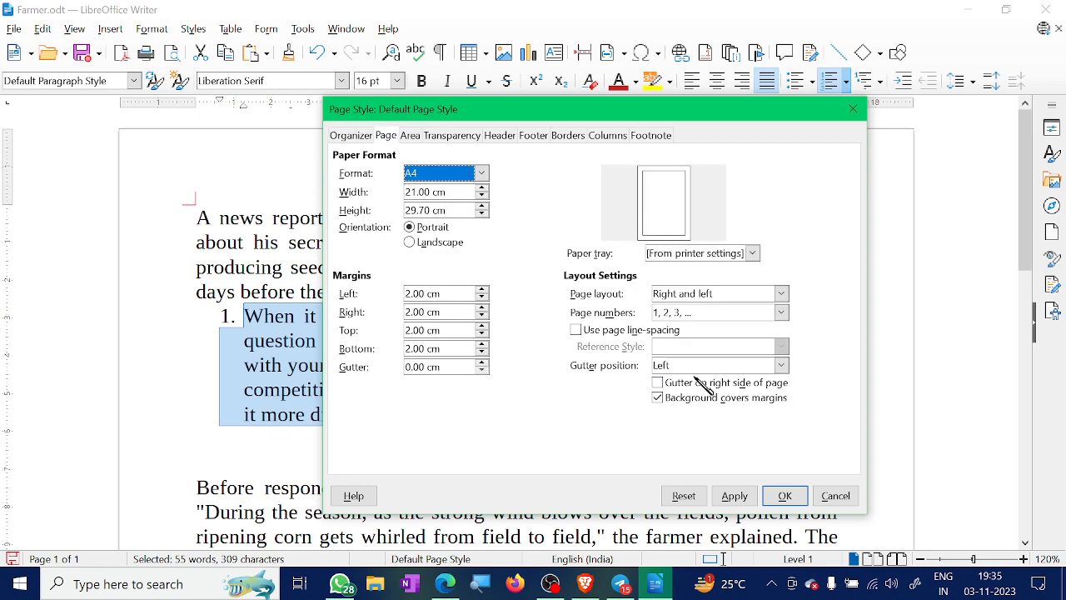
pyautogui.moveTo(539, 113); pyautogui.dragTo(539, 46)
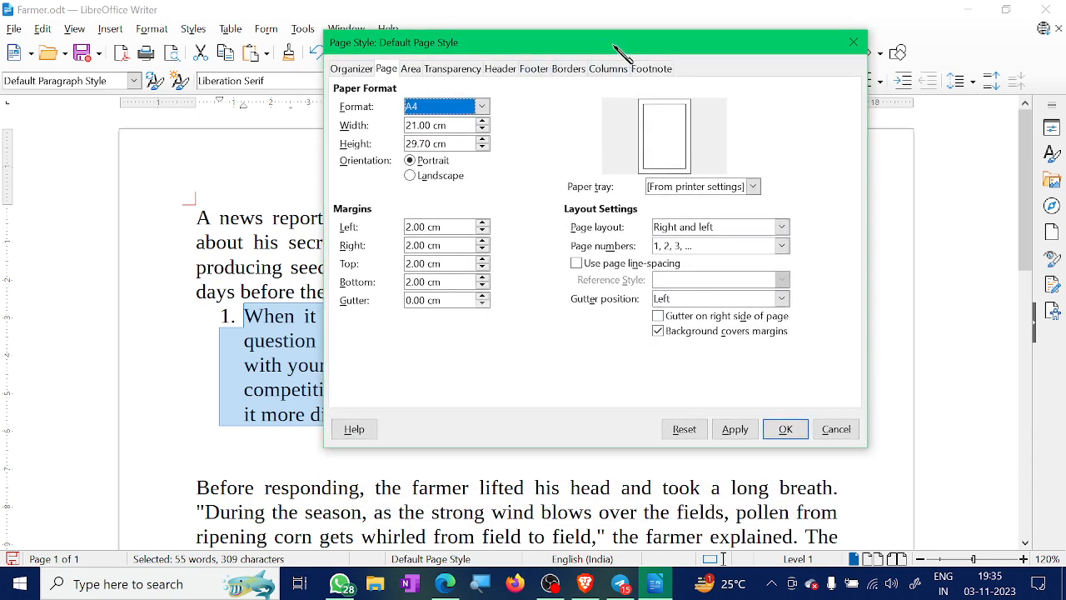
pyautogui.moveTo(612, 43)
pyautogui.mouseDown()
pyautogui.moveTo(657, 60)
pyautogui.moveTo(601, 48)
pyautogui.mouseUp()
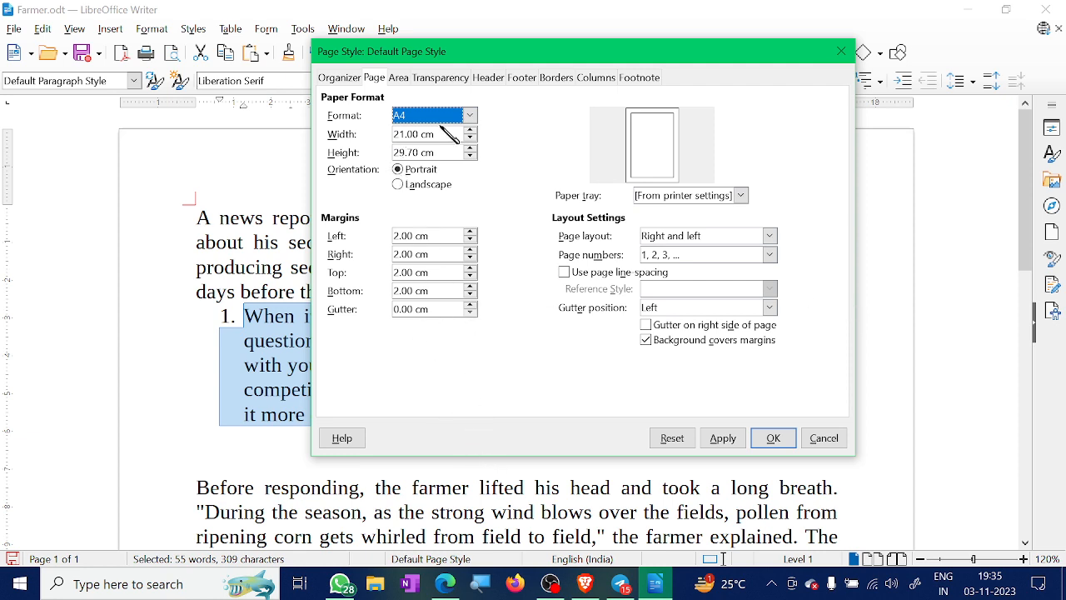
pyautogui.click(470, 115)
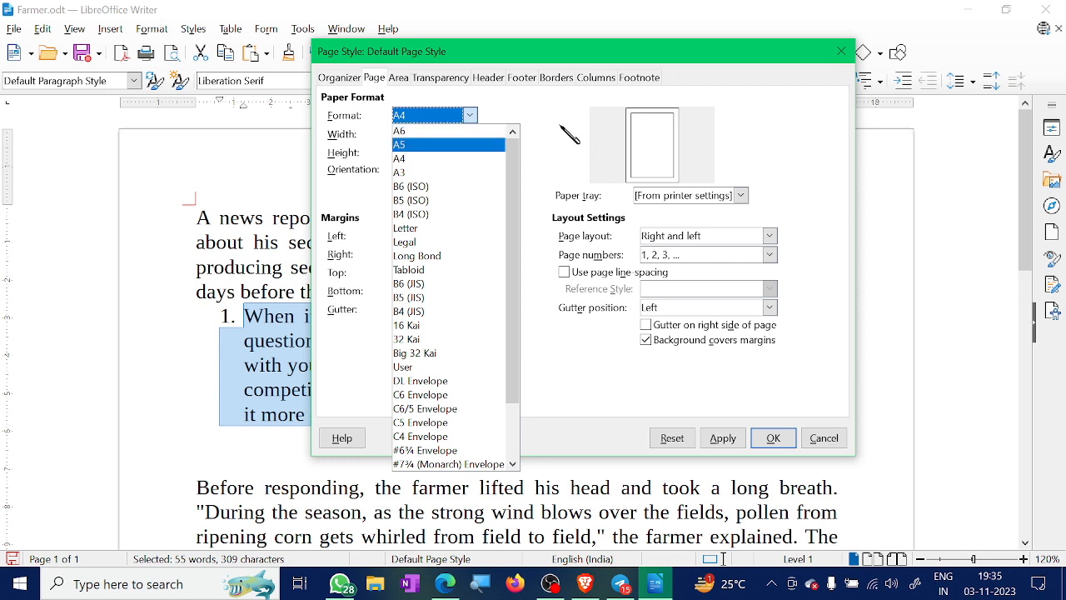
pyautogui.click(416, 160)
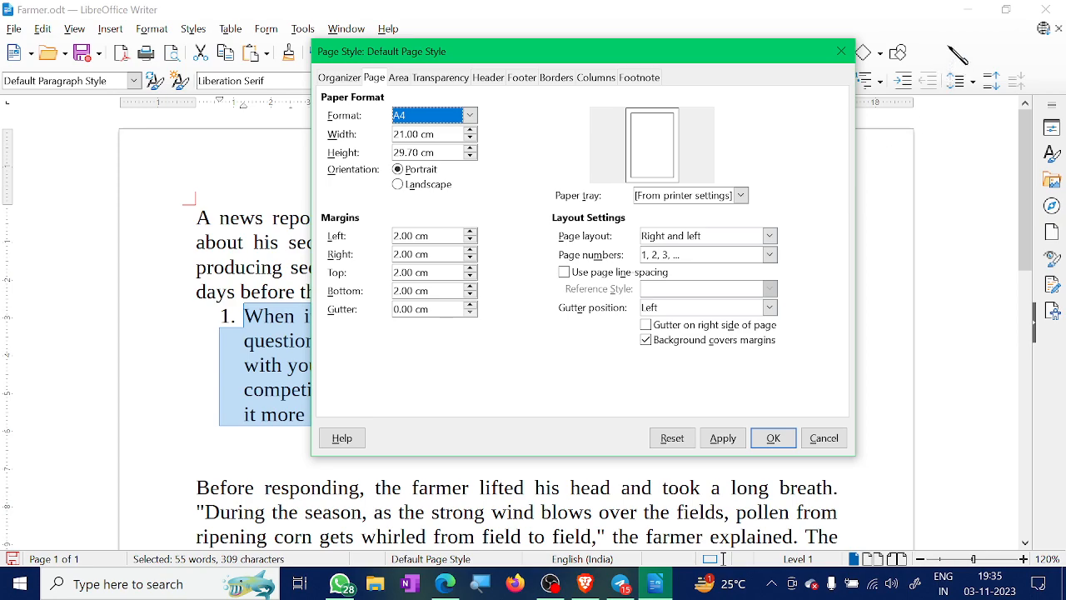
# - Launch EpicPen from the Pen folder on the desktop and return to the page style settings in LibreOffice Writer
pyautogui.click(967, 10)
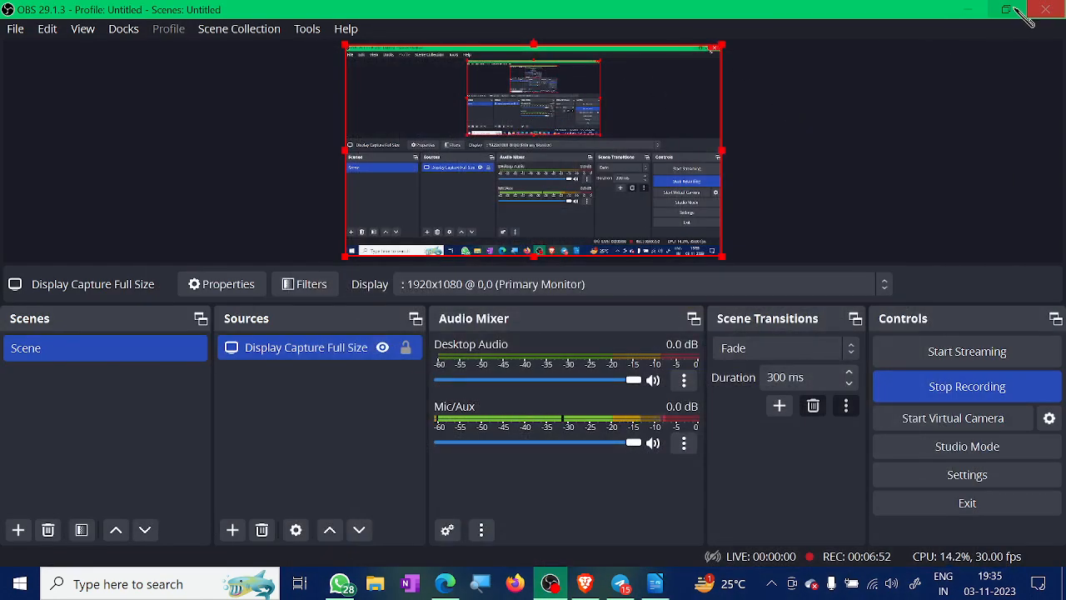
pyautogui.click(966, 9)
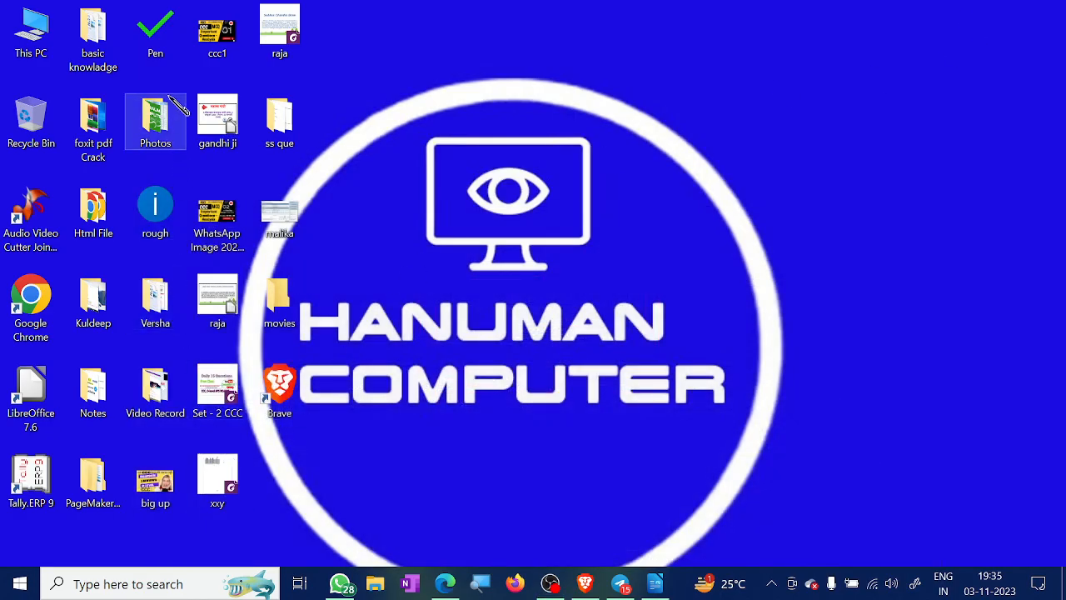
pyautogui.doubleClick(155, 33)
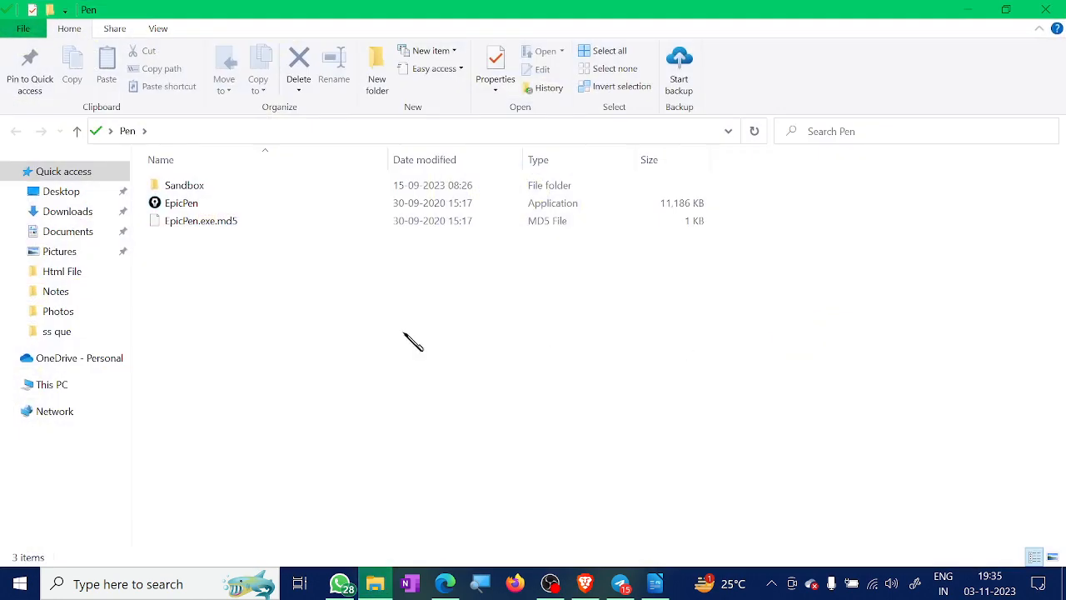
pyautogui.doubleClick(181, 203)
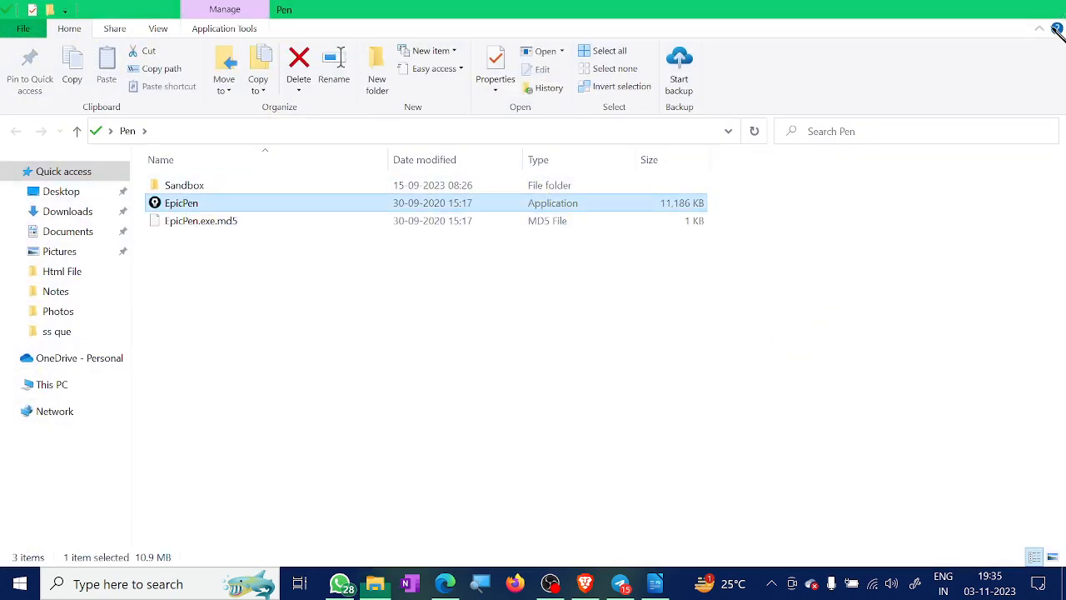
pyautogui.click(1035, 12)
pyautogui.click(655, 584)
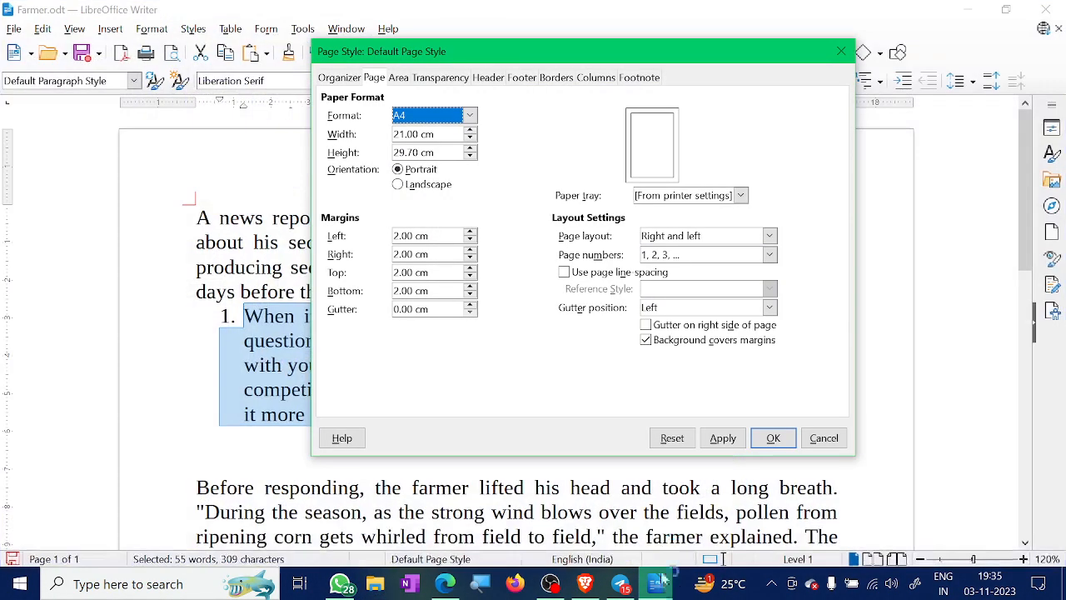
pyautogui.moveTo(695, 51); pyautogui.dragTo(602, 52)
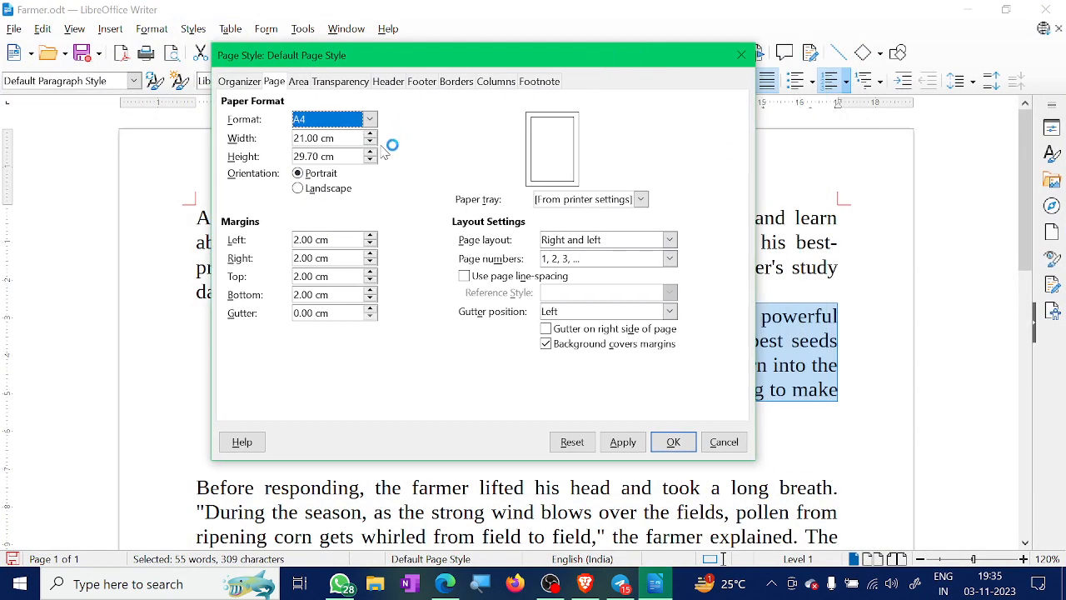
# - Ignore the EpicPen update notice and move the annotation toolbar clear of the page style dialog
pyautogui.click(371, 122)
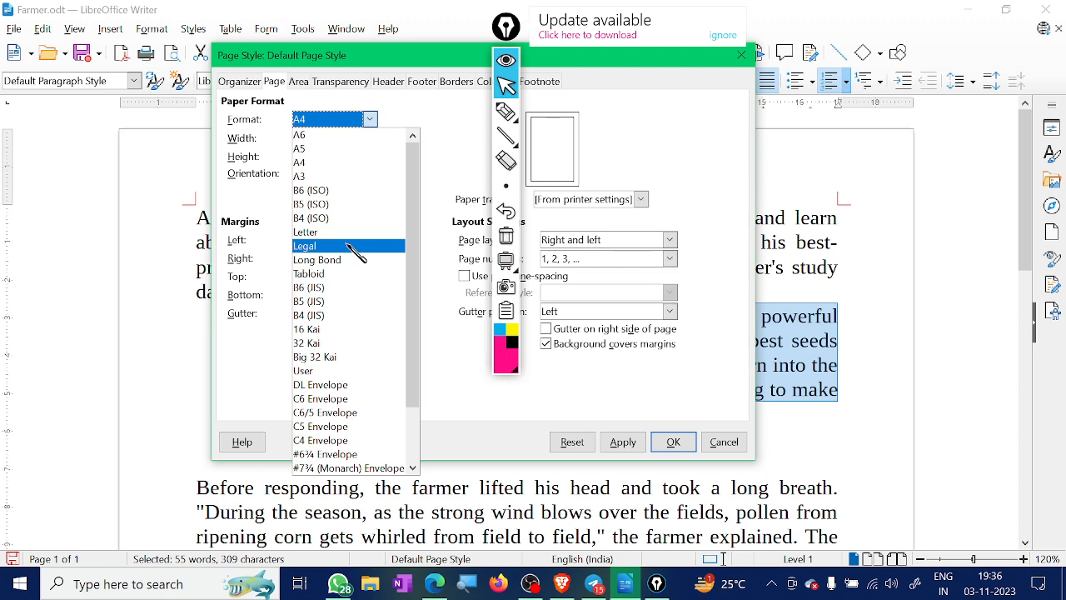
pyautogui.click(721, 36)
pyautogui.moveTo(502, 27)
pyautogui.mouseDown()
pyautogui.moveTo(891, 143)
pyautogui.moveTo(993, 130)
pyautogui.mouseUp()
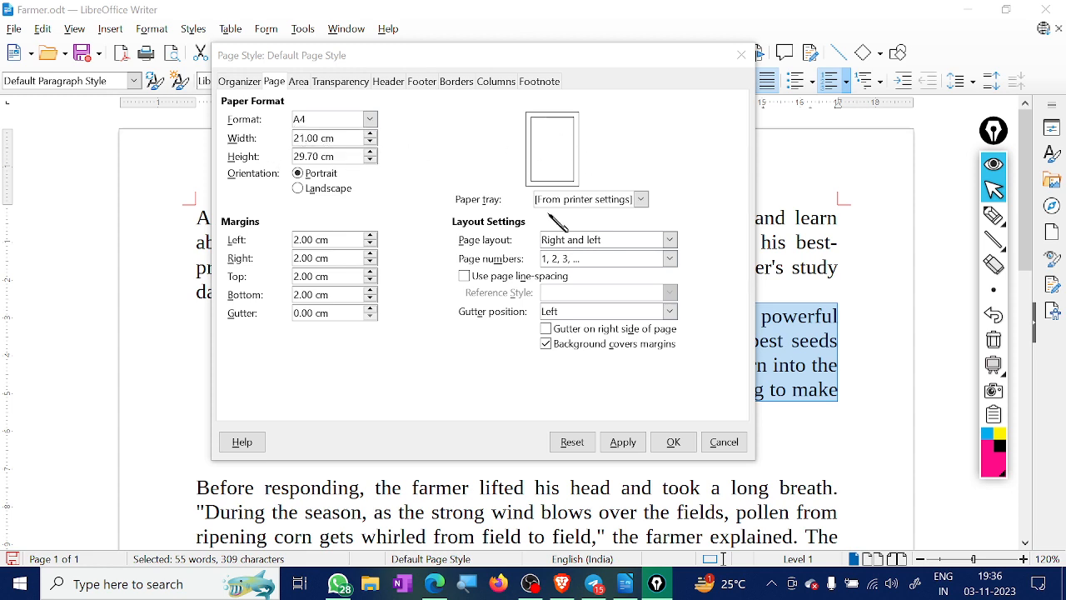
# - Mark the paper format, width and height settings with the pen, outline the page preview and draw its width and height lines
pyautogui.click(991, 218)
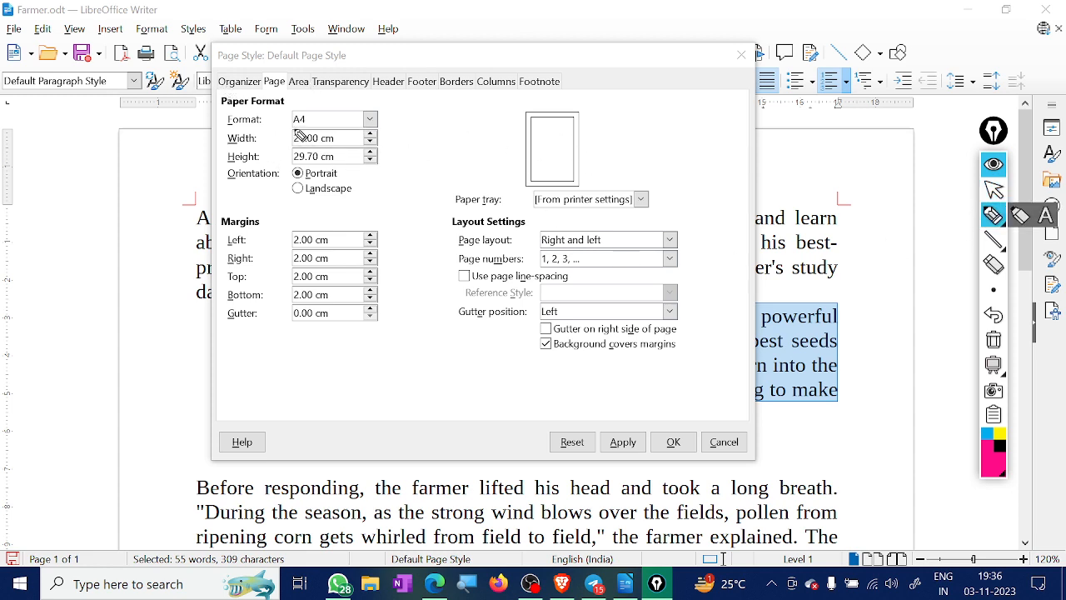
pyautogui.moveTo(276, 125); pyautogui.dragTo(298, 106)
pyautogui.moveTo(570, 105)
pyautogui.mouseDown()
pyautogui.moveTo(513, 97)
pyautogui.moveTo(528, 165)
pyautogui.moveTo(575, 191)
pyautogui.moveTo(588, 117)
pyautogui.moveTo(571, 107)
pyautogui.mouseUp()
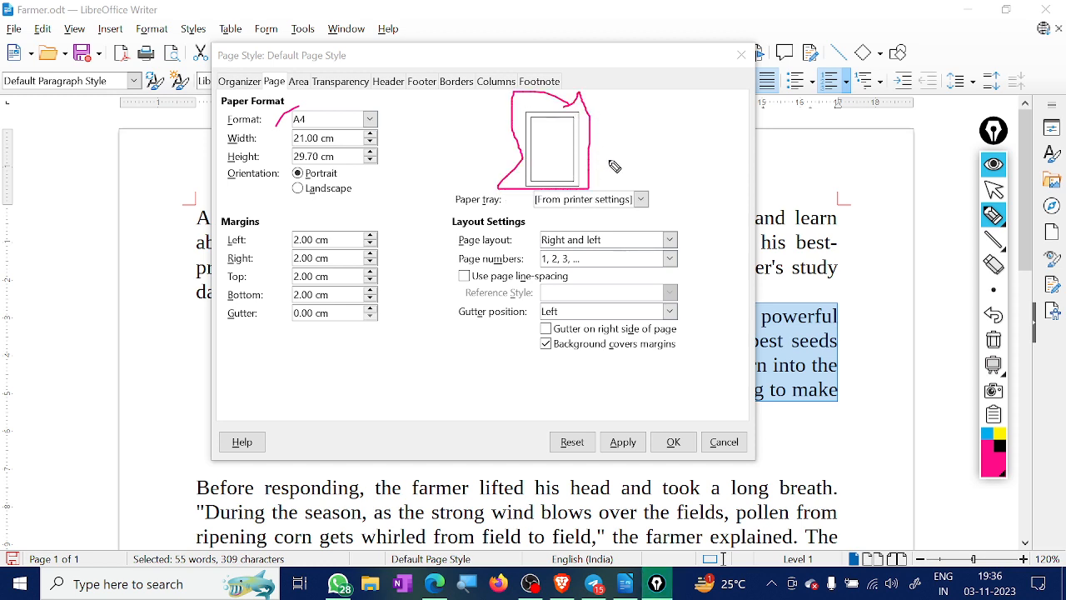
pyautogui.moveTo(651, 153); pyautogui.dragTo(604, 161)
pyautogui.moveTo(235, 141); pyautogui.dragTo(218, 146)
pyautogui.moveTo(537, 151); pyautogui.dragTo(574, 152)
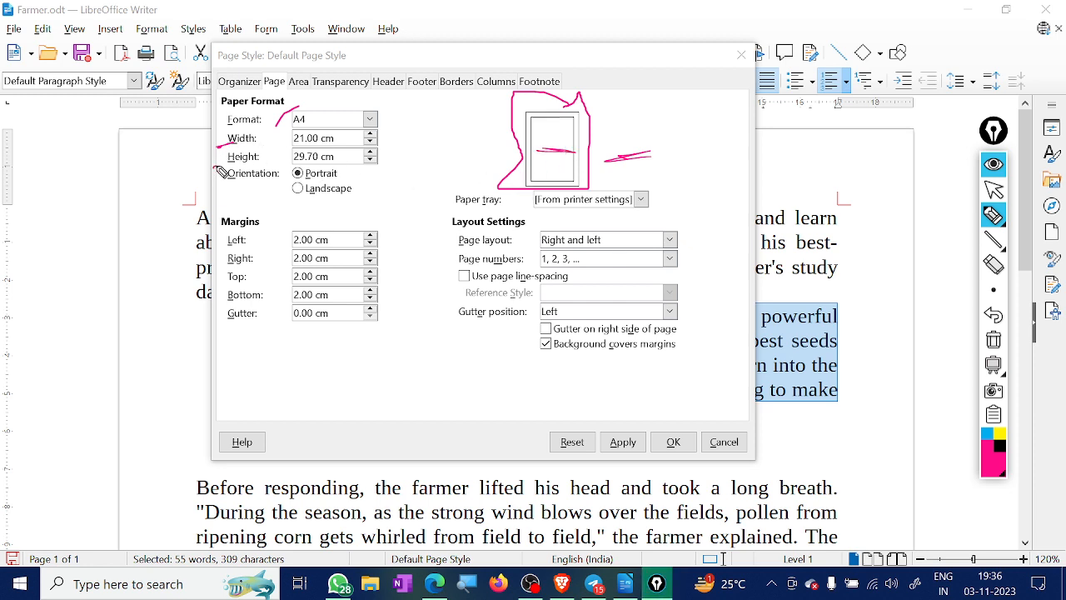
pyautogui.moveTo(213, 167); pyautogui.dragTo(235, 158)
pyautogui.moveTo(552, 124); pyautogui.dragTo(546, 175)
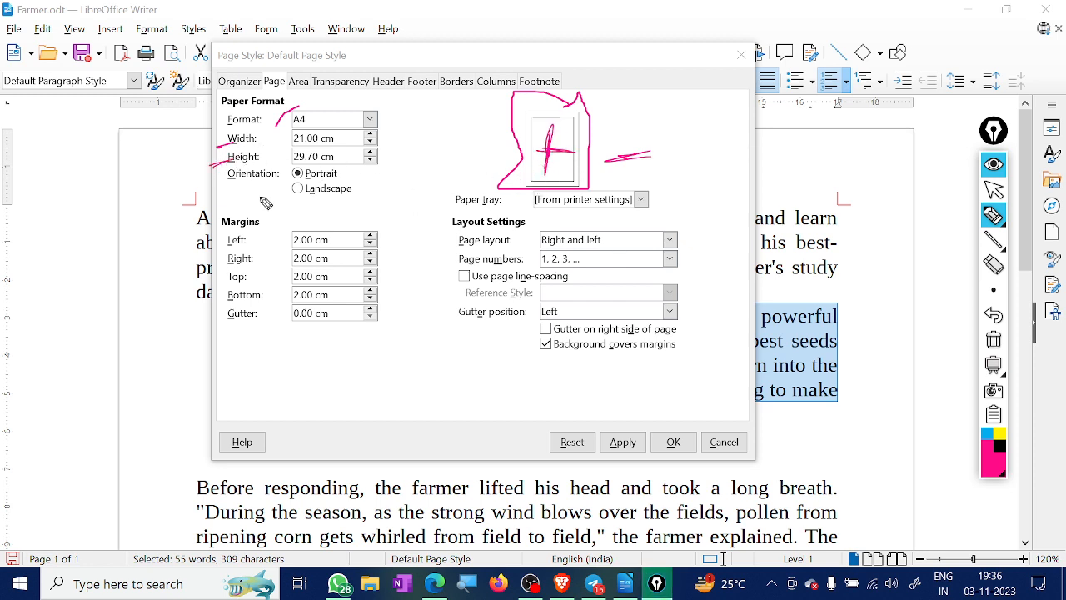
# - Tick the Portrait orientation and sketch an upright page marked P and a wide page with handwriting inside
pyautogui.moveTo(345, 177); pyautogui.dragTo(360, 174)
pyautogui.moveTo(416, 140)
pyautogui.mouseDown()
pyautogui.moveTo(405, 214)
pyautogui.moveTo(421, 141)
pyautogui.moveTo(455, 197)
pyautogui.moveTo(425, 214)
pyautogui.moveTo(416, 173)
pyautogui.moveTo(419, 188)
pyautogui.mouseUp()
pyautogui.click(442, 131)
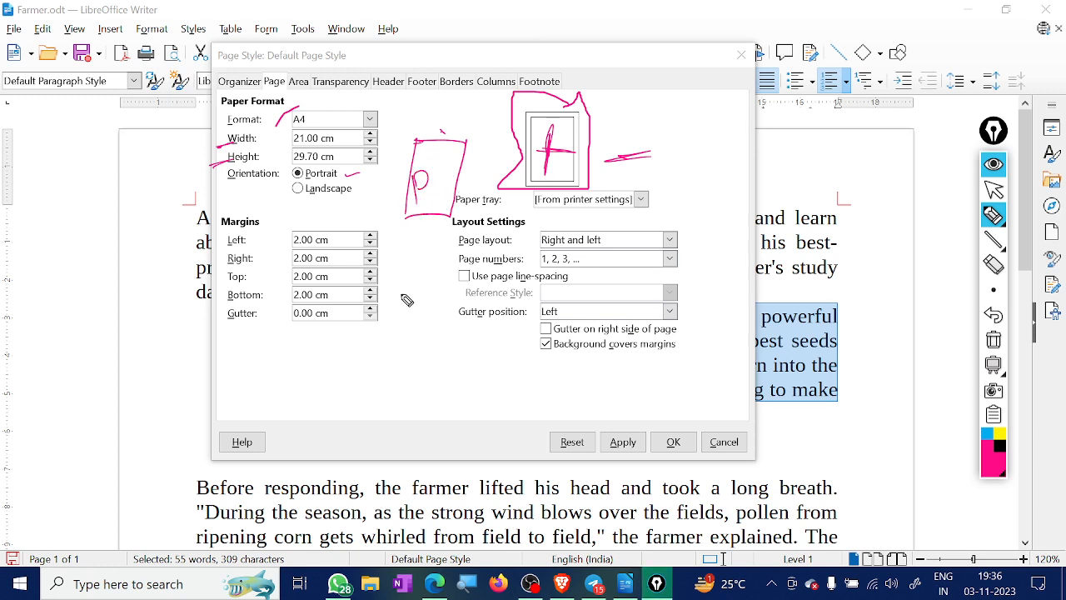
pyautogui.moveTo(405, 314)
pyautogui.mouseDown()
pyautogui.moveTo(408, 266)
pyautogui.moveTo(546, 256)
pyautogui.mouseUp()
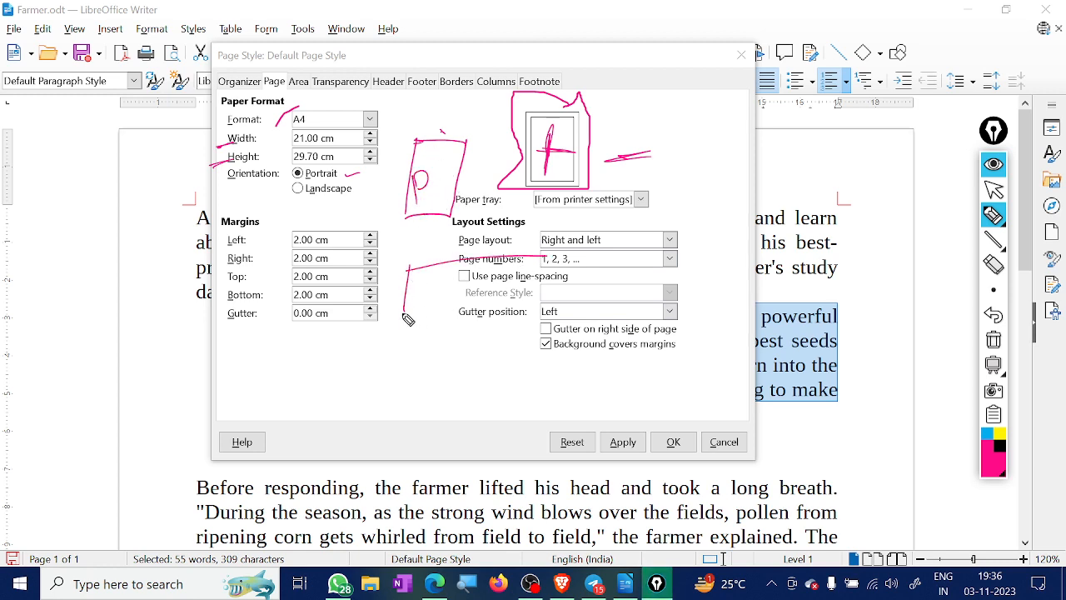
pyautogui.moveTo(400, 314); pyautogui.dragTo(541, 304)
pyautogui.moveTo(548, 260); pyautogui.dragTo(544, 308)
pyautogui.moveTo(468, 275)
pyautogui.mouseDown()
pyautogui.moveTo(463, 295)
pyautogui.moveTo(522, 283)
pyautogui.mouseUp()
# - Handwrite notes above the two page sketches, then circle the portrait sketch and the page preview and re-tick Portrait
pyautogui.click(438, 156)
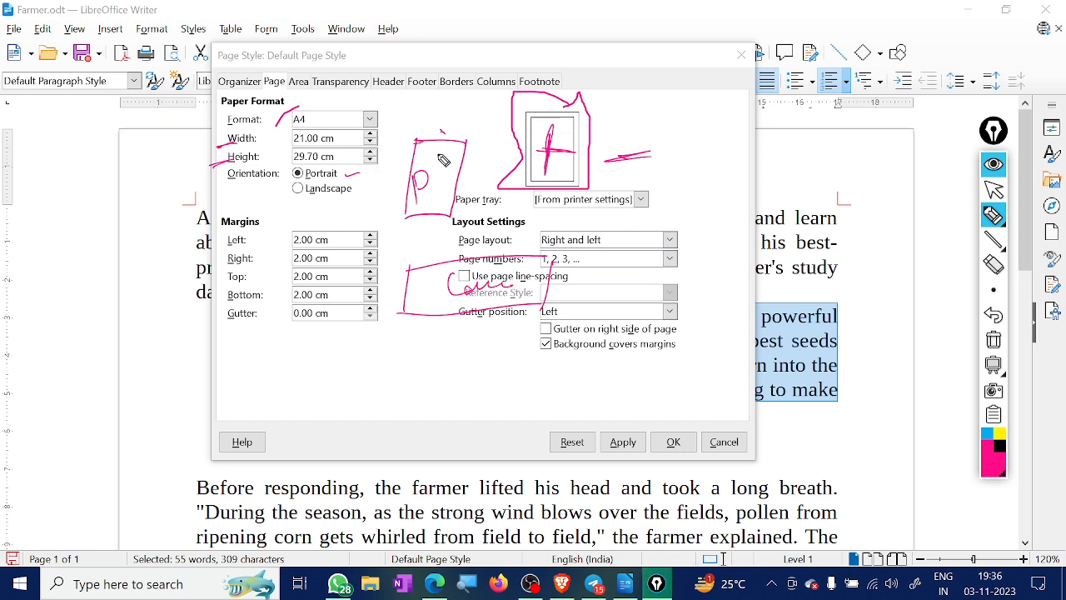
pyautogui.moveTo(442, 144)
pyautogui.mouseDown()
pyautogui.moveTo(460, 121)
pyautogui.moveTo(467, 134)
pyautogui.mouseUp()
pyautogui.moveTo(441, 247)
pyautogui.mouseDown()
pyautogui.moveTo(450, 264)
pyautogui.moveTo(459, 243)
pyautogui.moveTo(443, 250)
pyautogui.mouseUp()
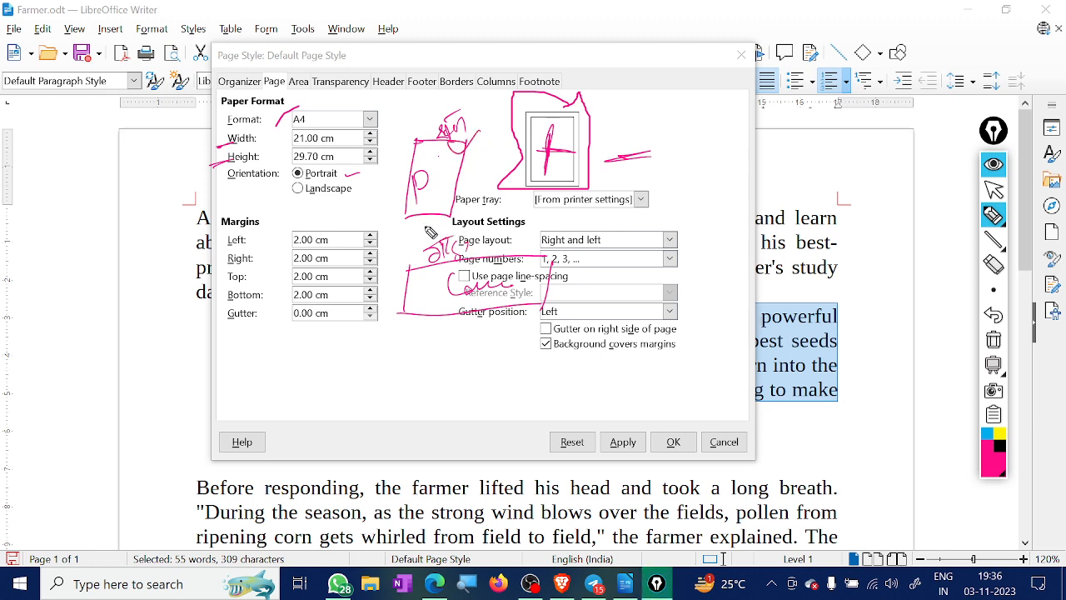
pyautogui.moveTo(480, 151); pyautogui.dragTo(478, 158)
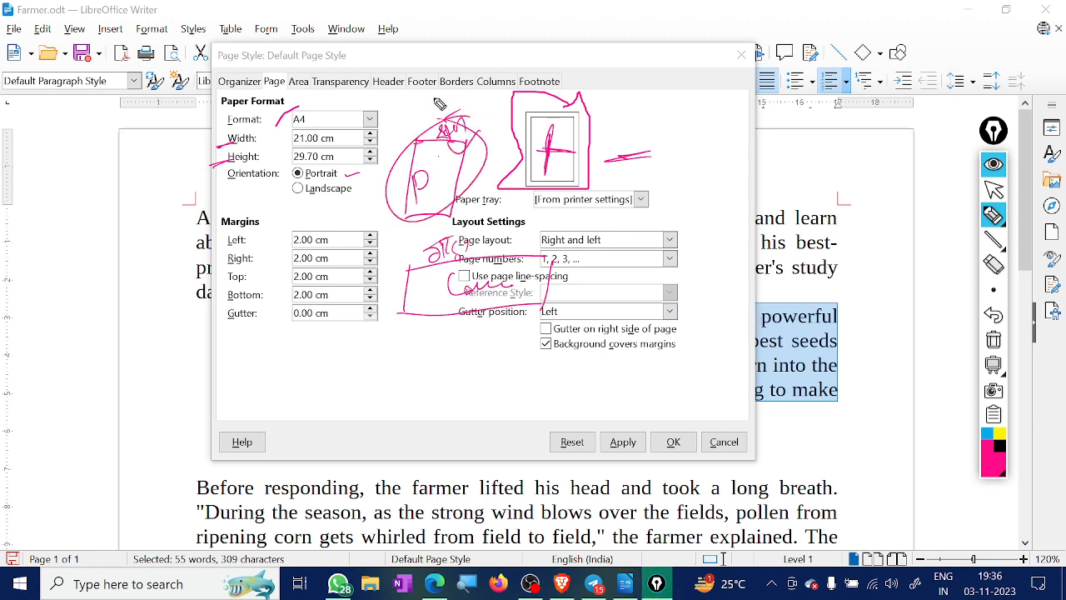
pyautogui.moveTo(440, 104); pyautogui.dragTo(516, 68)
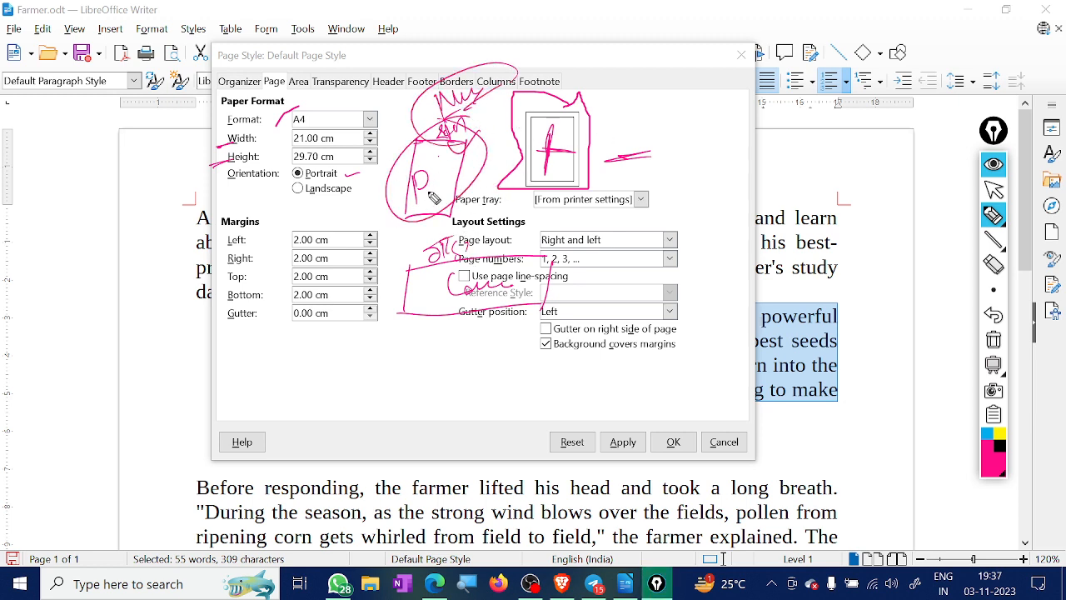
pyautogui.moveTo(344, 179); pyautogui.dragTo(369, 172)
pyautogui.moveTo(530, 117)
pyautogui.mouseDown()
pyautogui.moveTo(576, 187)
pyautogui.moveTo(583, 135)
pyautogui.mouseUp()
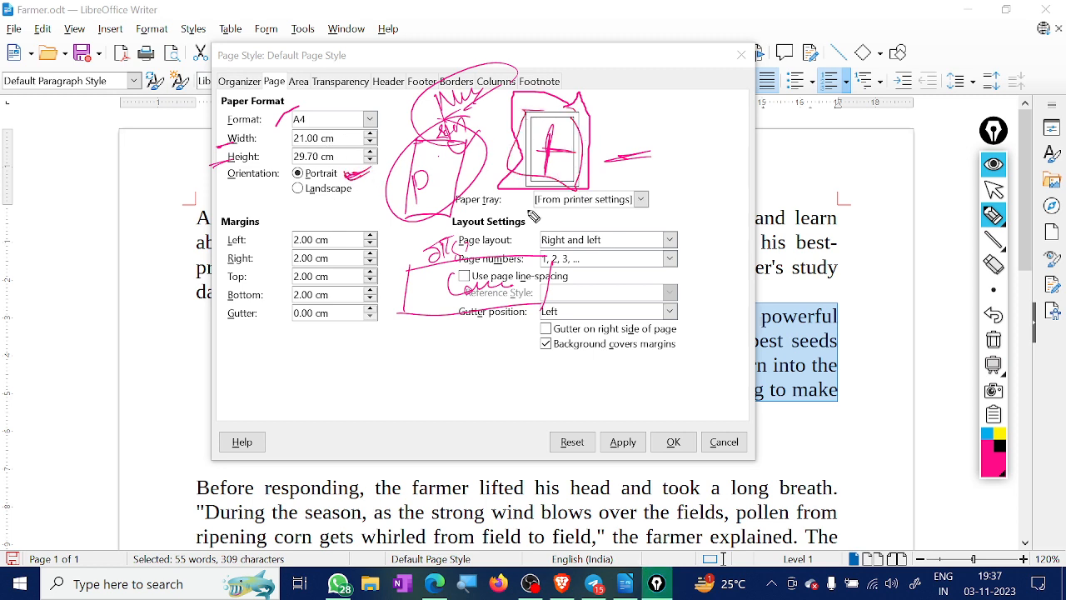
# - Clear all pen annotations, draw a single check mark on the page preview and return to the normal pointer
pyautogui.click(992, 339)
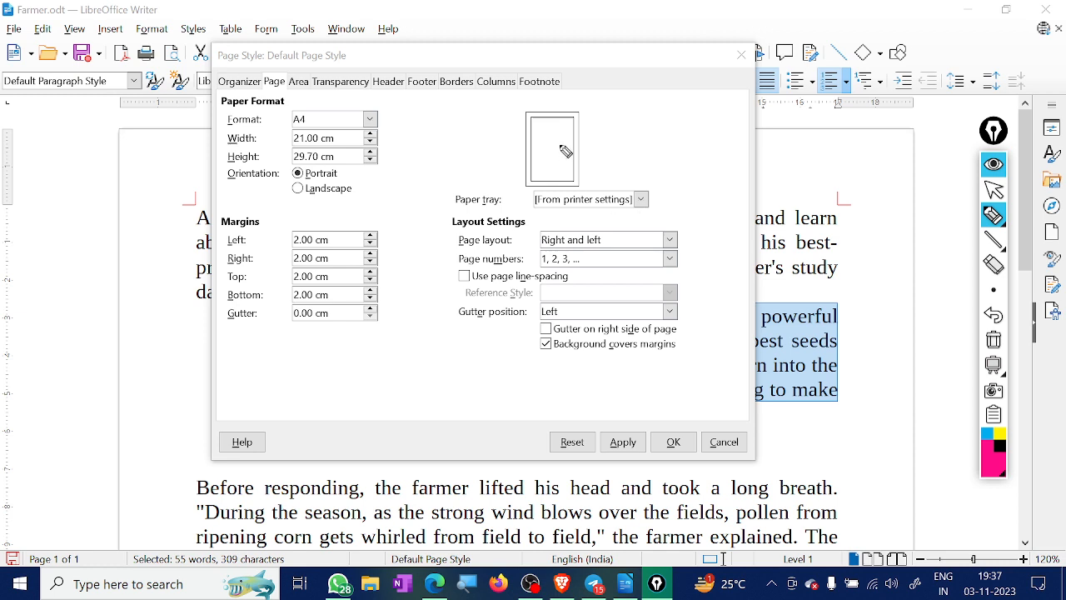
pyautogui.moveTo(558, 147); pyautogui.dragTo(580, 140)
pyautogui.click(993, 190)
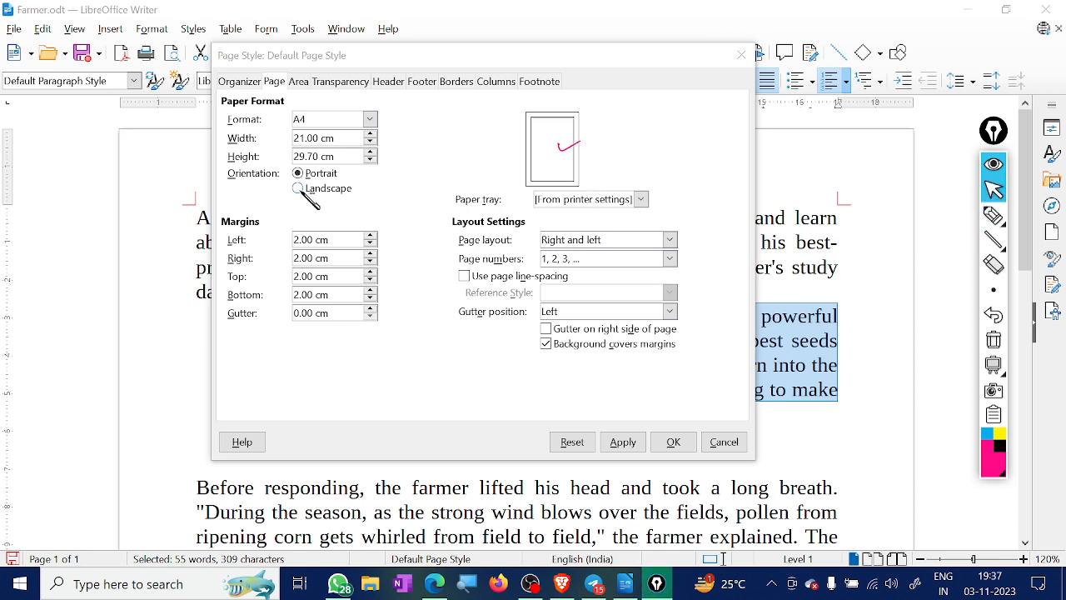
# - Switch the page orientation to Landscape and back to Portrait
pyautogui.click(299, 188)
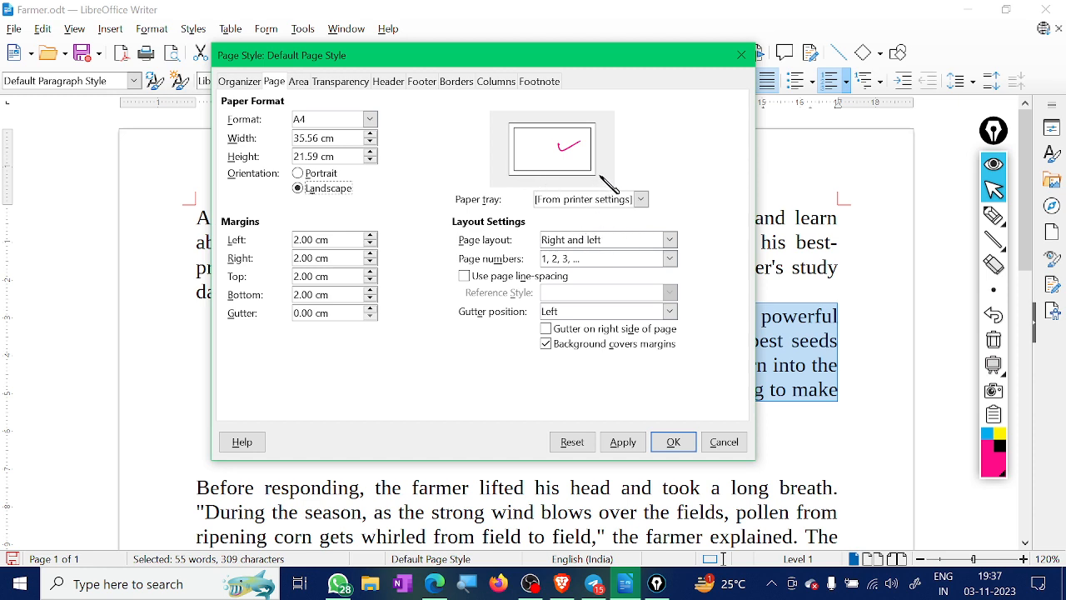
pyautogui.click(298, 173)
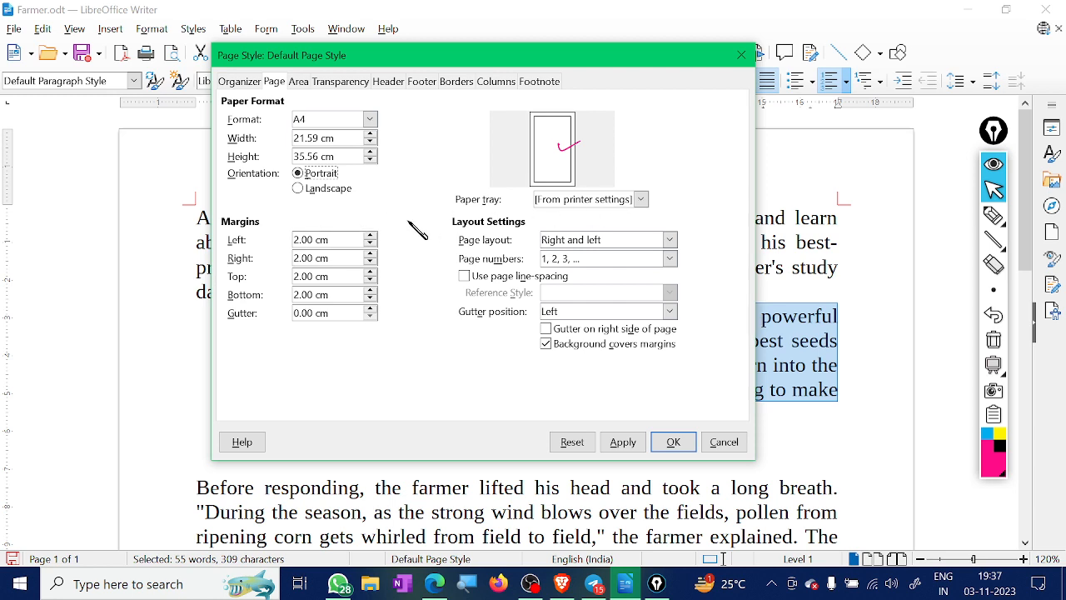
# - Underline the margin labels with the pen and outline the block of margin value fields
pyautogui.click(993, 216)
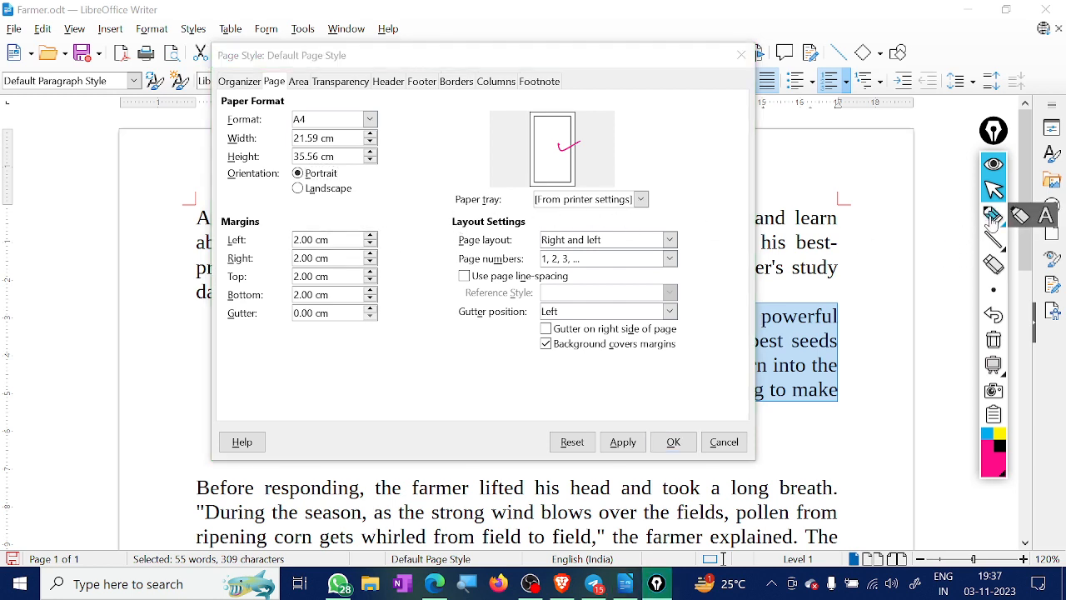
pyautogui.click(991, 219)
pyautogui.moveTo(233, 248)
pyautogui.mouseDown()
pyautogui.moveTo(254, 243)
pyautogui.moveTo(263, 281)
pyautogui.mouseUp()
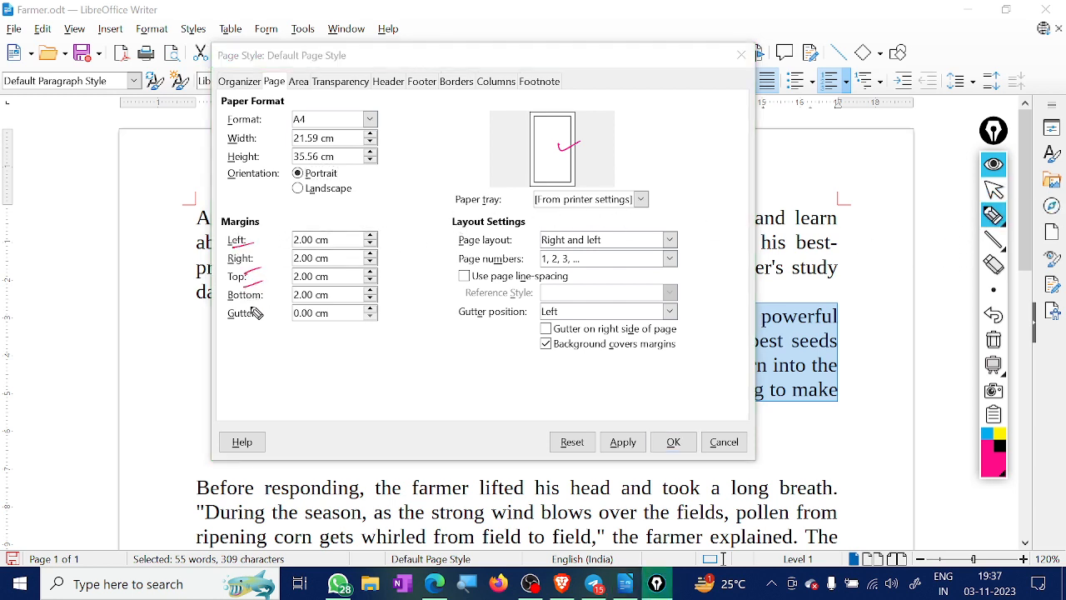
pyautogui.moveTo(232, 338); pyautogui.dragTo(264, 328)
pyautogui.moveTo(293, 230); pyautogui.dragTo(282, 343)
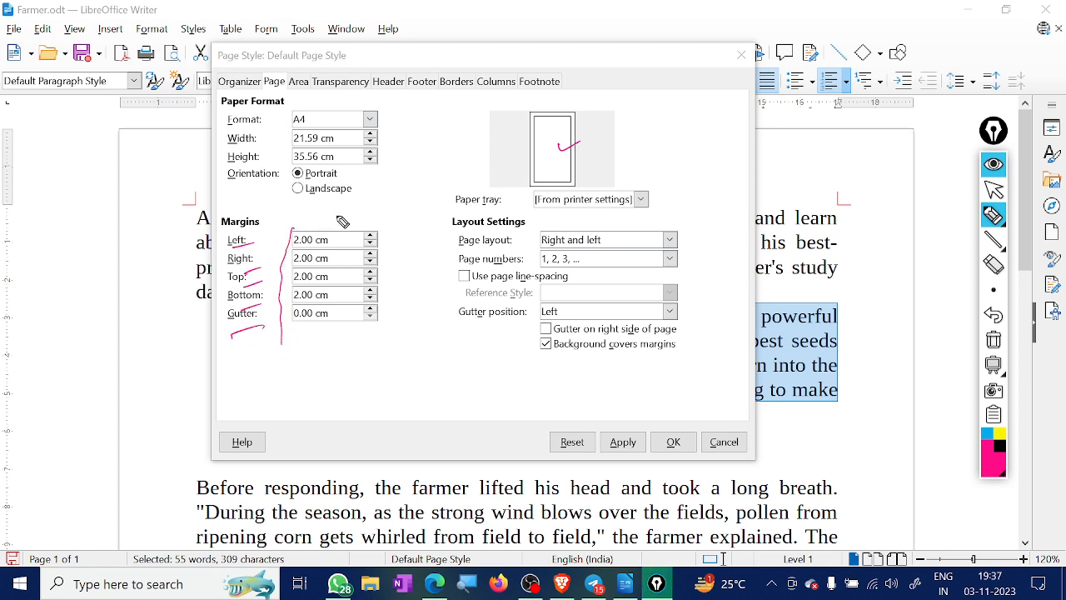
pyautogui.moveTo(287, 223)
pyautogui.mouseDown()
pyautogui.moveTo(367, 206)
pyautogui.moveTo(400, 279)
pyautogui.moveTo(331, 339)
pyautogui.moveTo(288, 343)
pyautogui.mouseUp()
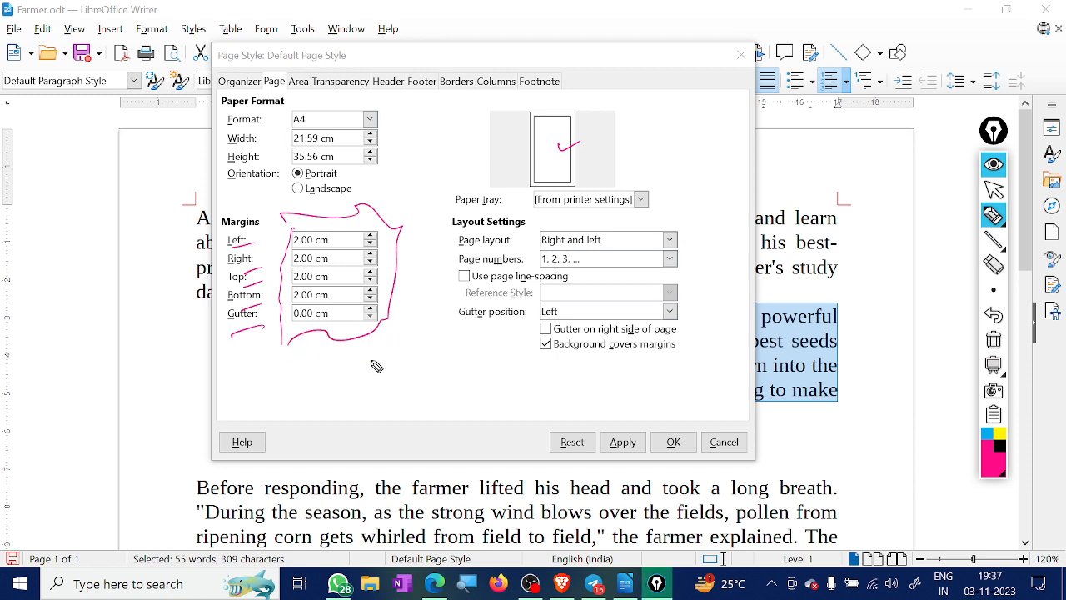
# - Circle the Margins heading, handwrite notes including the value 2.00 below the margin fields, and mark that value with an arc and an arrow
pyautogui.moveTo(380, 353); pyautogui.dragTo(375, 368)
pyautogui.moveTo(409, 345)
pyautogui.mouseDown()
pyautogui.moveTo(415, 393)
pyautogui.moveTo(439, 376)
pyautogui.mouseUp()
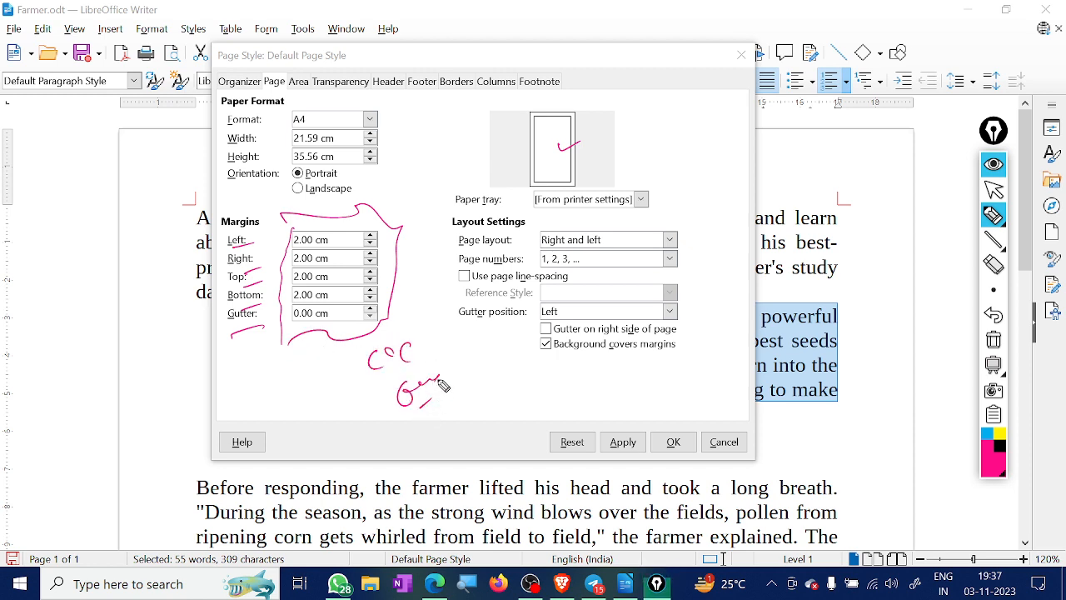
pyautogui.moveTo(265, 203); pyautogui.dragTo(248, 231)
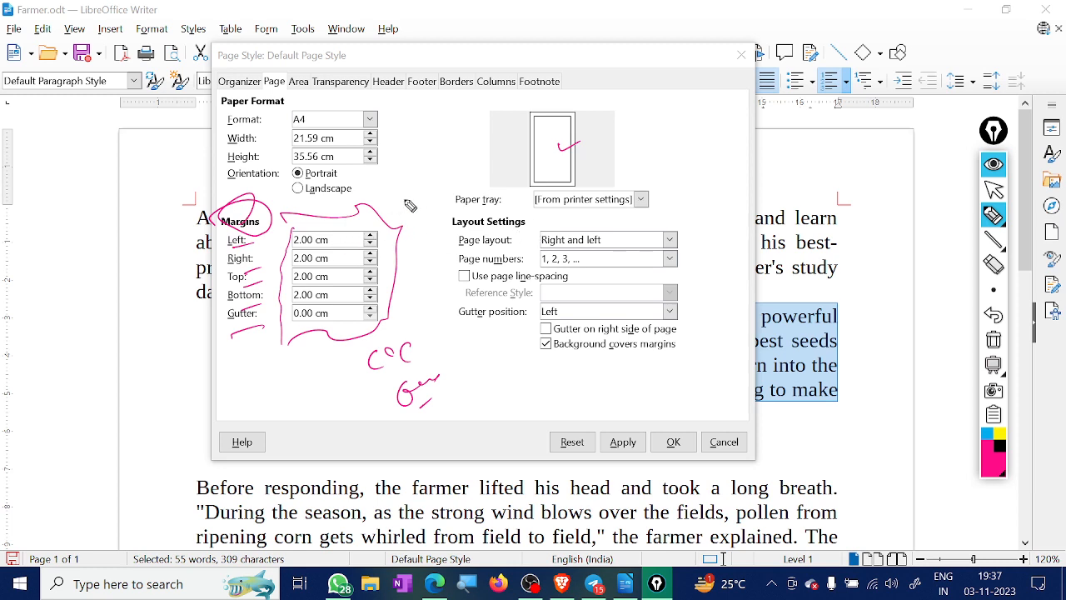
pyautogui.moveTo(401, 358); pyautogui.dragTo(426, 320)
pyautogui.moveTo(456, 392)
pyautogui.mouseDown()
pyautogui.moveTo(500, 379)
pyautogui.moveTo(476, 433)
pyautogui.moveTo(511, 399)
pyautogui.mouseUp()
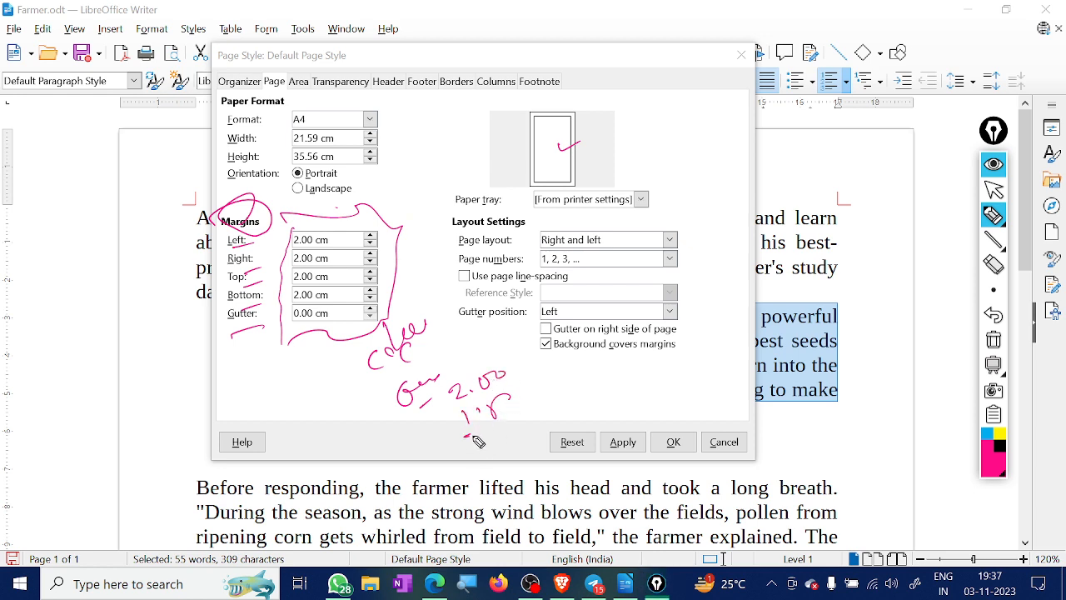
pyautogui.moveTo(475, 436); pyautogui.dragTo(514, 431)
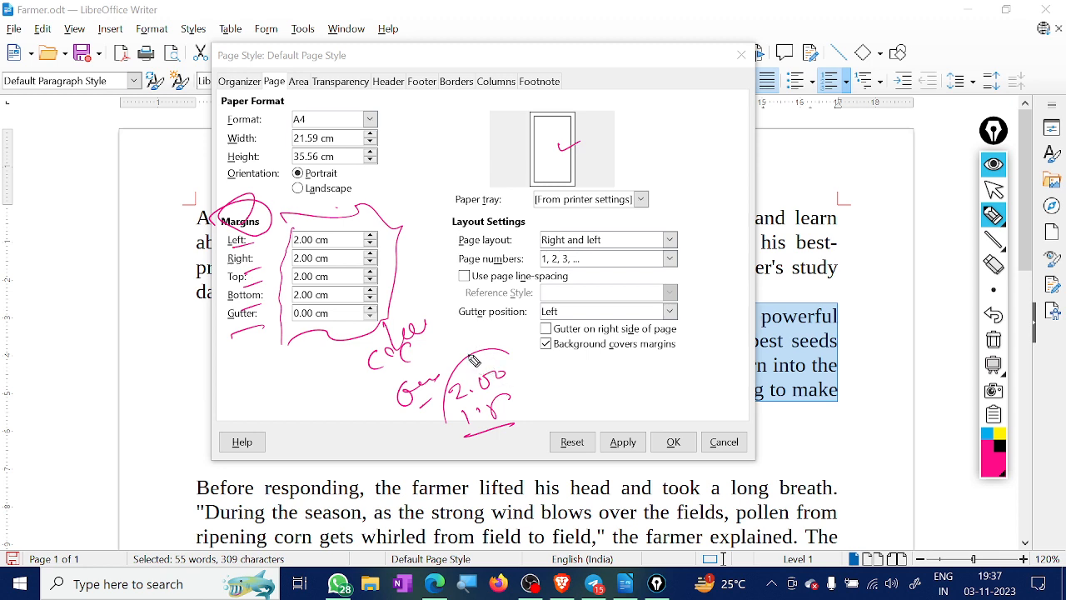
pyautogui.moveTo(463, 332); pyautogui.dragTo(479, 372)
pyautogui.moveTo(468, 357); pyautogui.dragTo(487, 358)
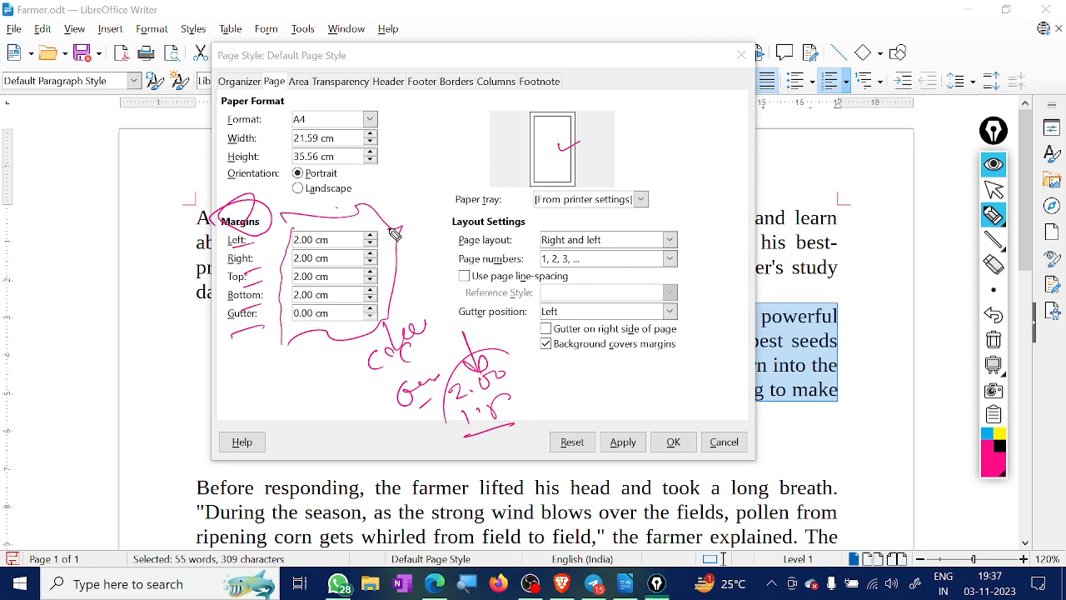
pyautogui.moveTo(391, 231); pyautogui.dragTo(413, 222)
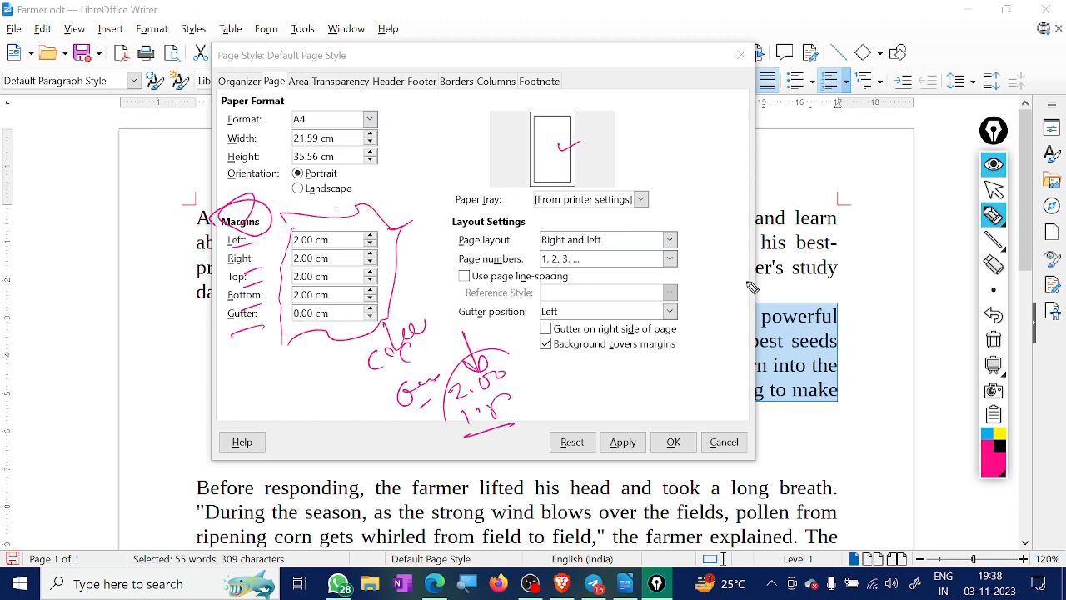
# - Clear all pen annotations and return to the normal pointer
pyautogui.click(993, 340)
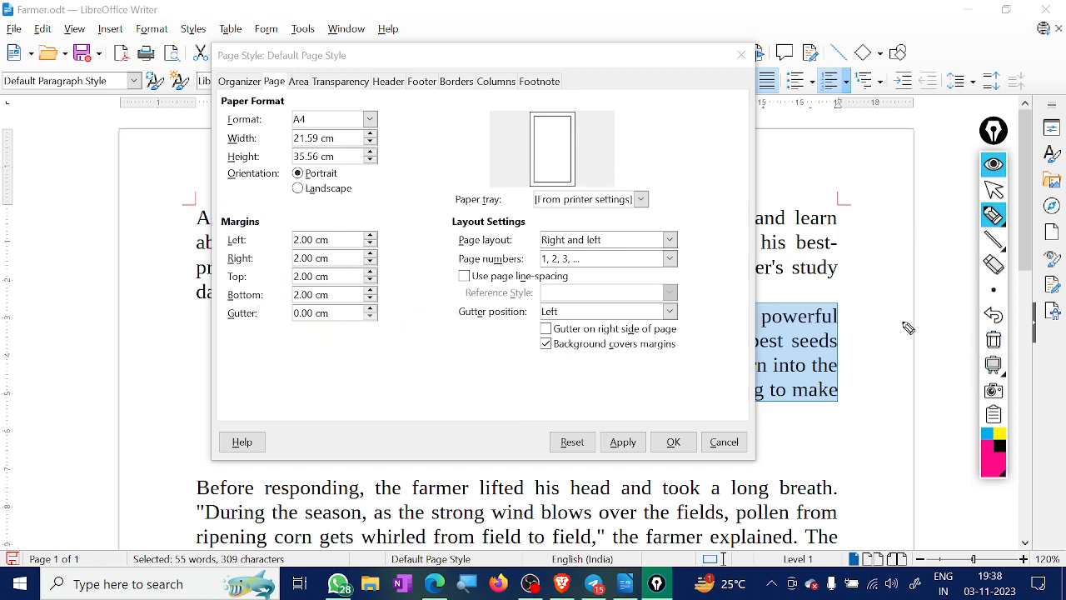
pyautogui.click(993, 190)
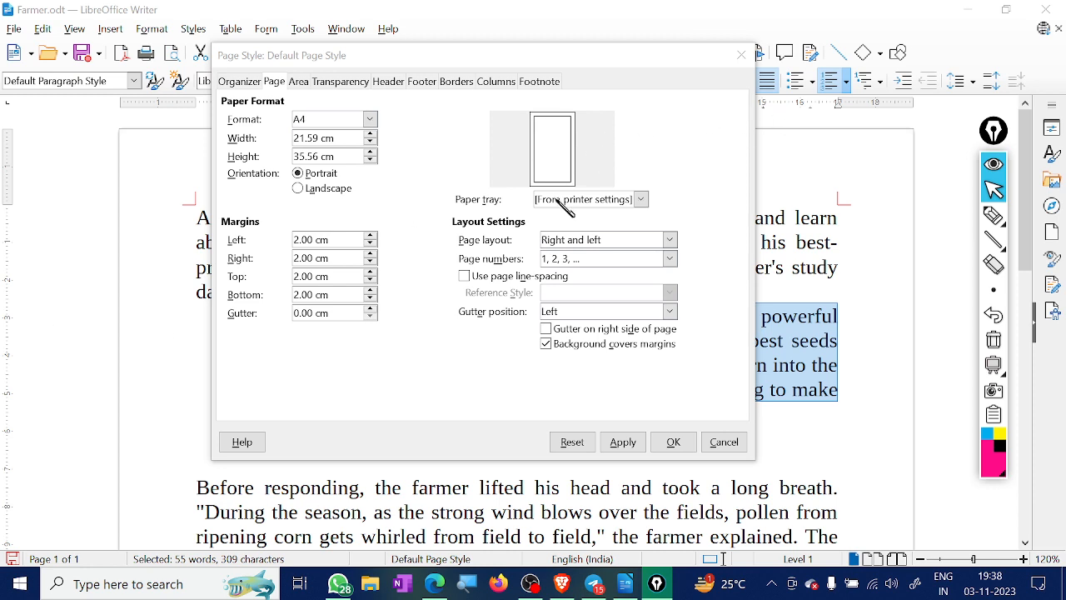
# - Set the left margin to 4.00 cm, apply it and move the Page Style dialog aside to uncover the text
pyautogui.click(371, 236)
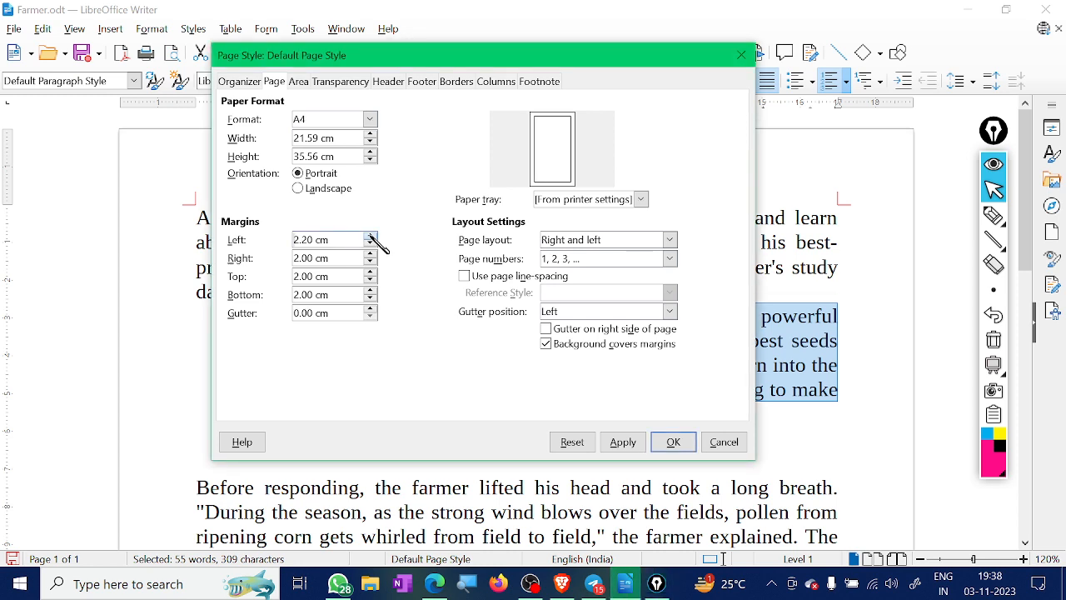
pyautogui.click(370, 235)
pyautogui.click(371, 236)
pyautogui.click(371, 235)
pyautogui.click(621, 441)
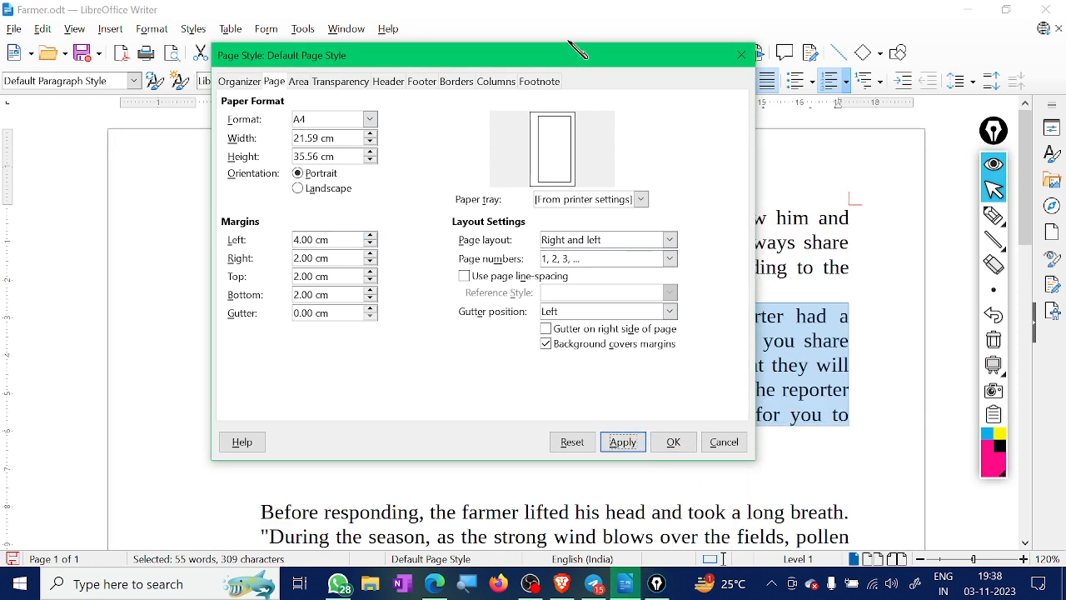
pyautogui.moveTo(583, 57)
pyautogui.mouseDown()
pyautogui.moveTo(733, 327)
pyautogui.moveTo(739, 204)
pyautogui.moveTo(712, 102)
pyautogui.mouseUp()
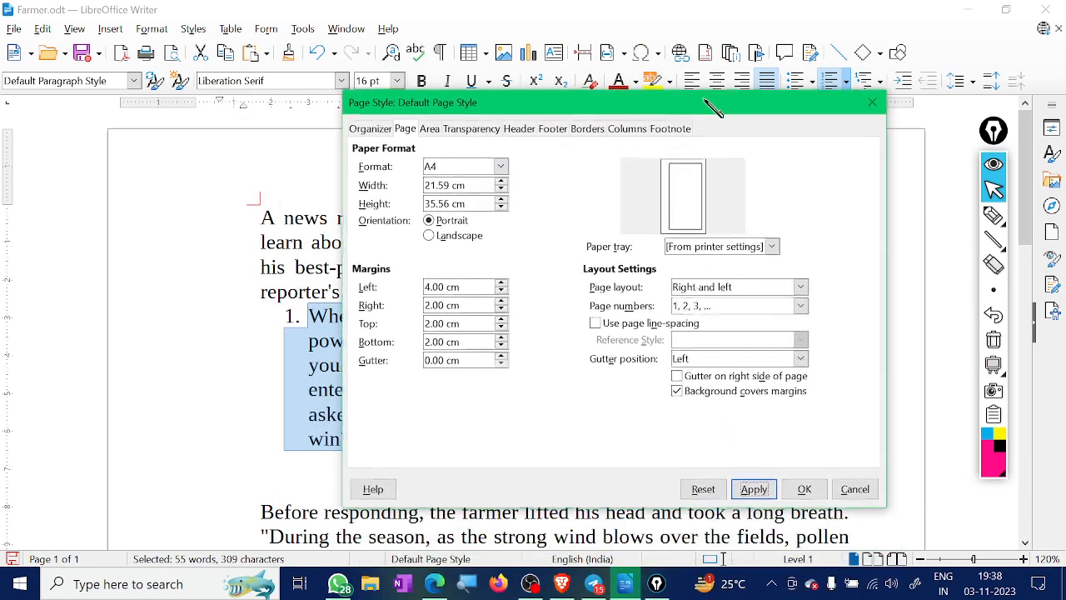
# - Draw pen arrows across the left margin from the page edge to the text, plus a downward arrow from the ruler, and return to the normal pointer
pyautogui.click(993, 215)
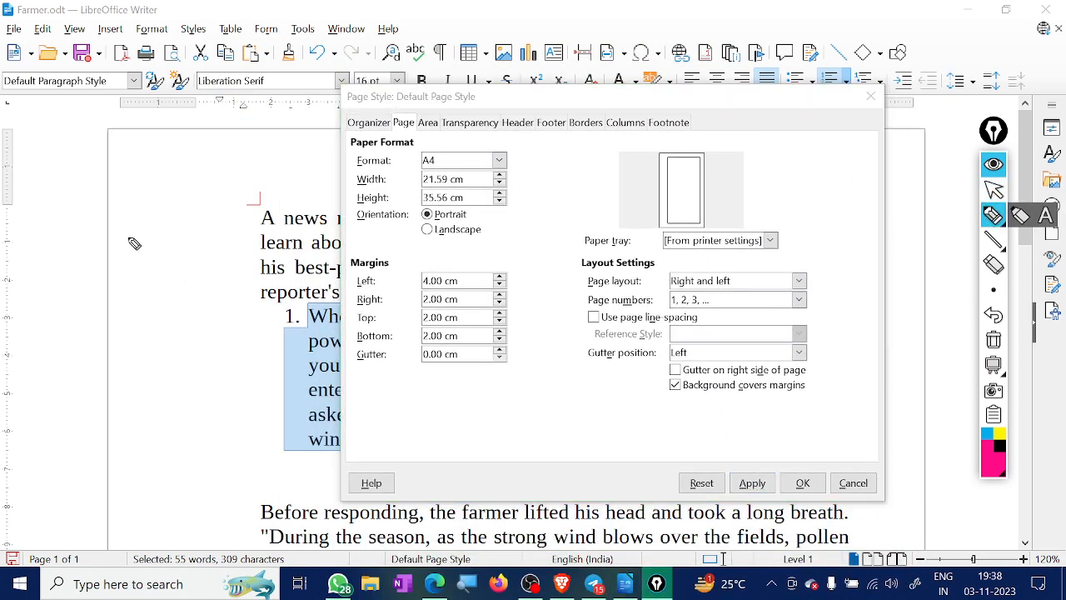
pyautogui.moveTo(107, 226)
pyautogui.mouseDown()
pyautogui.moveTo(256, 230)
pyautogui.moveTo(258, 261)
pyautogui.mouseUp()
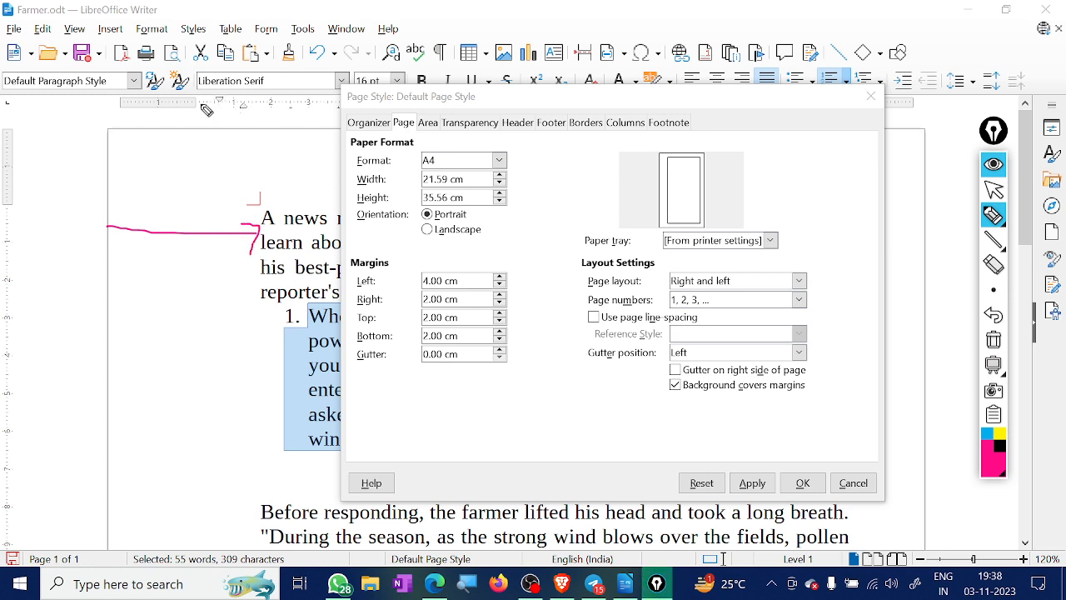
pyautogui.moveTo(199, 102)
pyautogui.mouseDown()
pyautogui.moveTo(203, 210)
pyautogui.moveTo(202, 190)
pyautogui.moveTo(260, 200)
pyautogui.mouseUp()
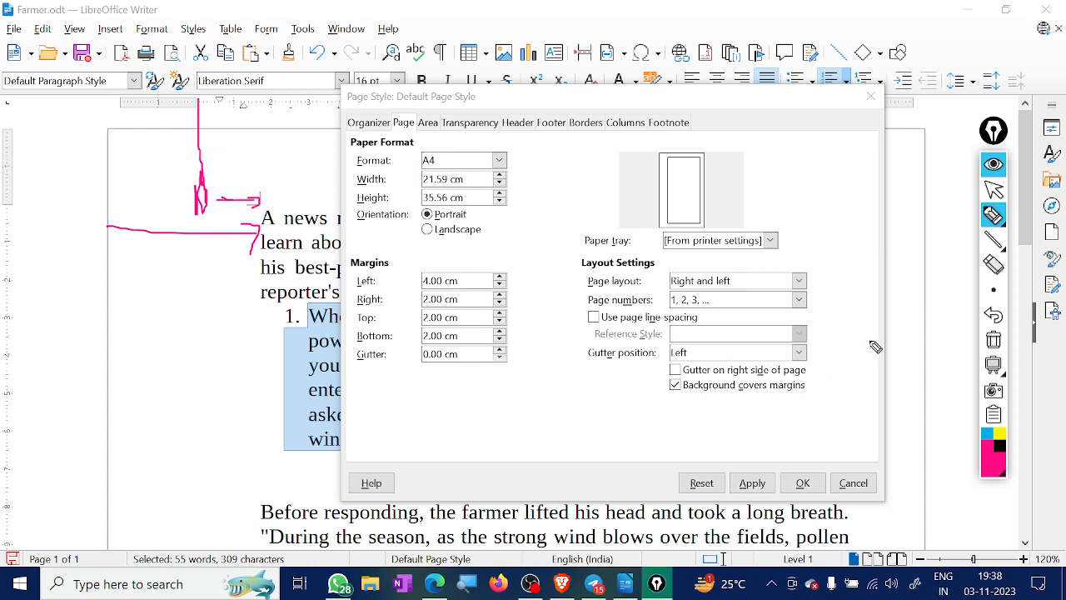
pyautogui.click(993, 190)
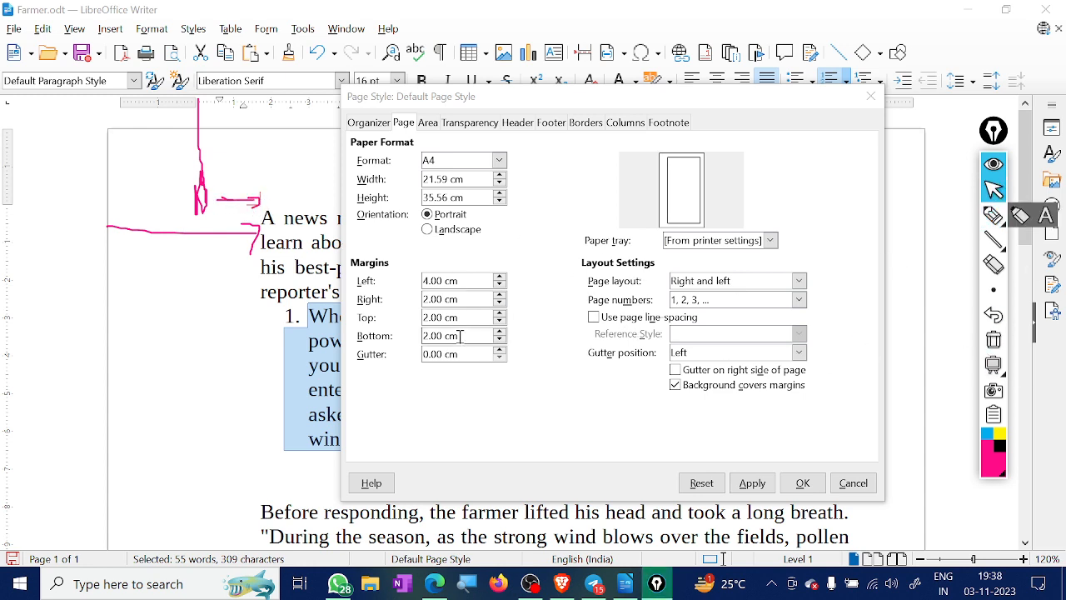
# - Set the left margin to 5.50 cm, apply it and move the dialog further off the text
pyautogui.click(502, 279)
pyautogui.click(502, 277)
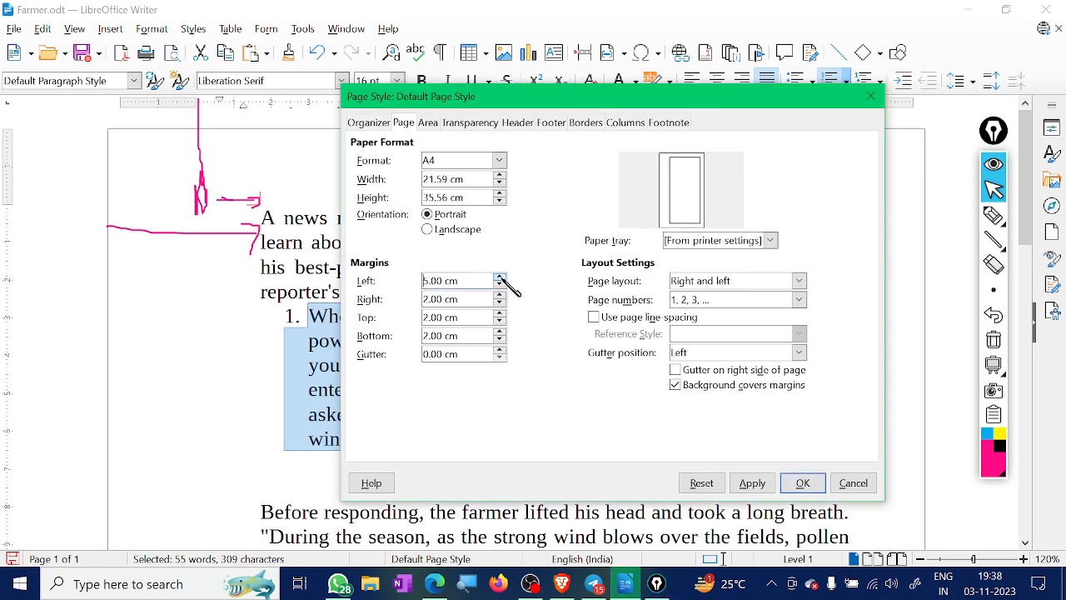
pyautogui.click(752, 483)
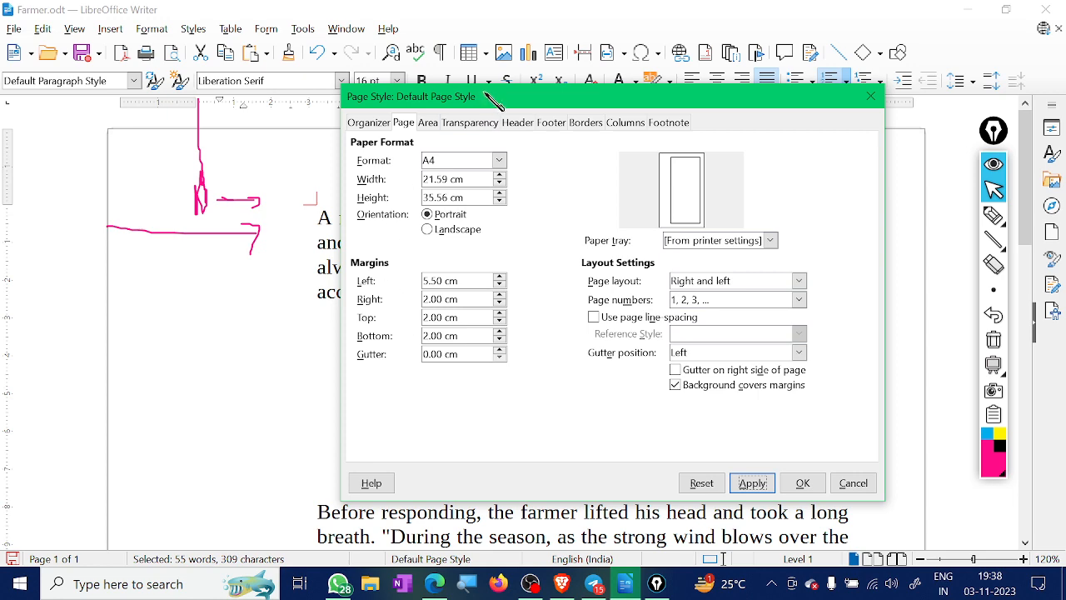
pyautogui.moveTo(495, 96); pyautogui.dragTo(601, 96)
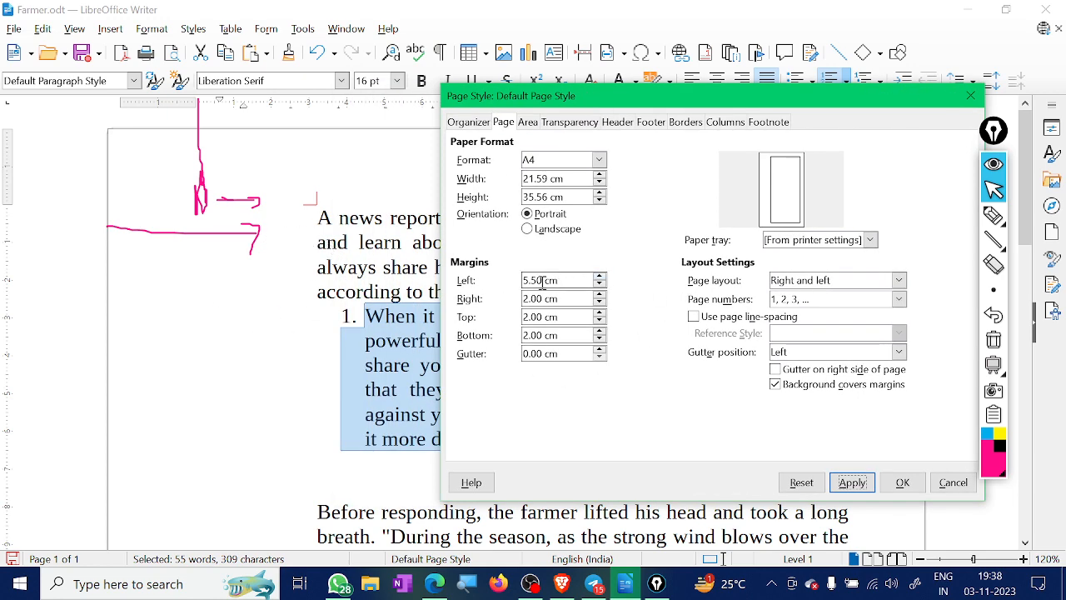
# - Set the left margin to 2.00 cm and apply it
pyautogui.moveTo(542, 281); pyautogui.dragTo(456, 301)
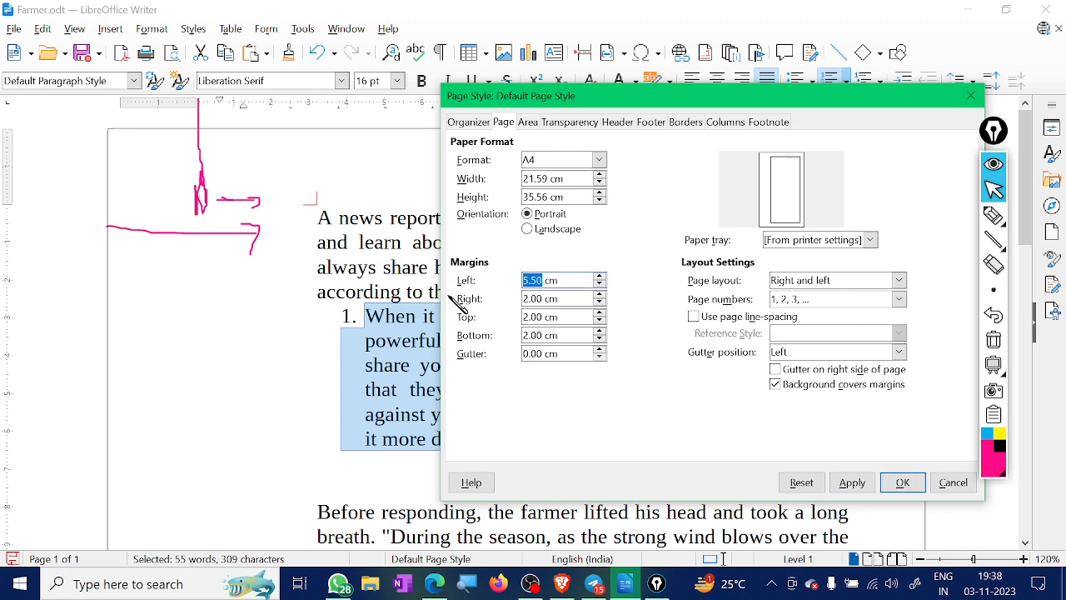
pyautogui.write('2.00')
pyautogui.click(862, 489)
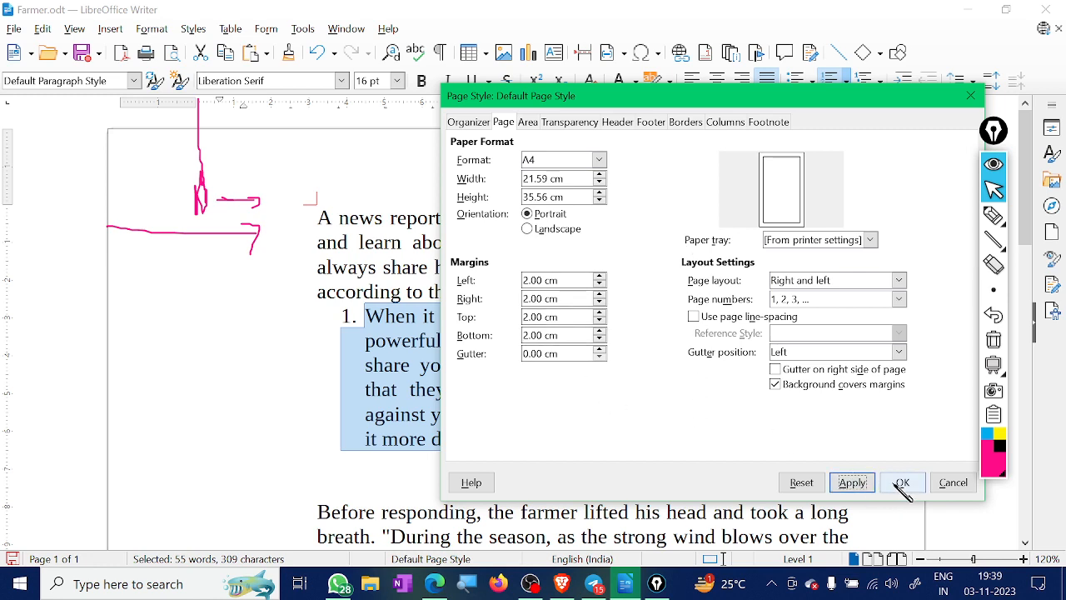
# - Apply a left margin of 1.90 cm, and set it back to 2.00 cm and apply that
pyautogui.click(599, 284)
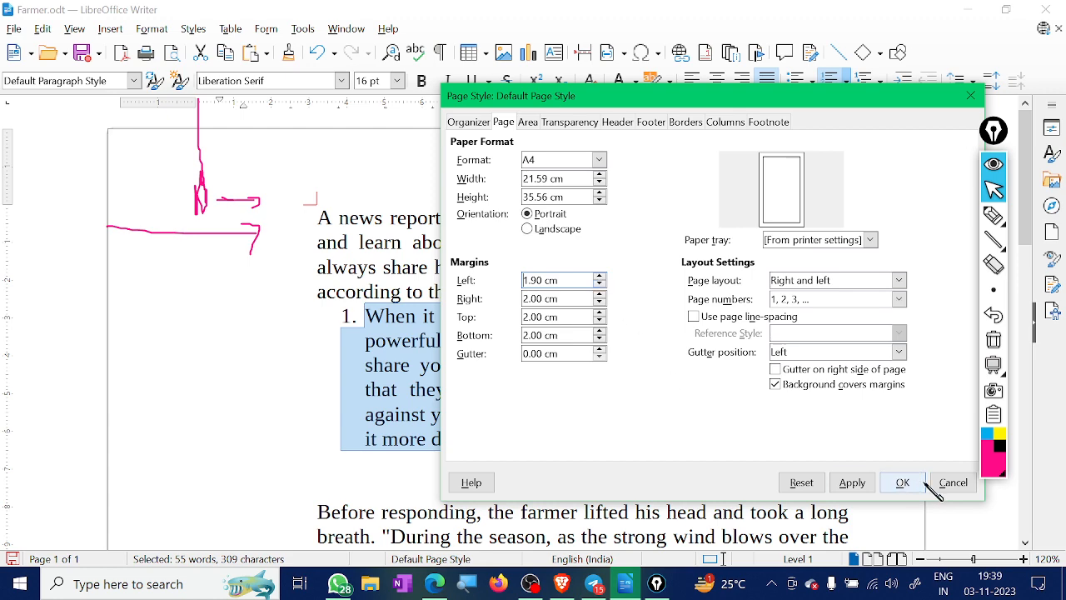
pyautogui.click(858, 483)
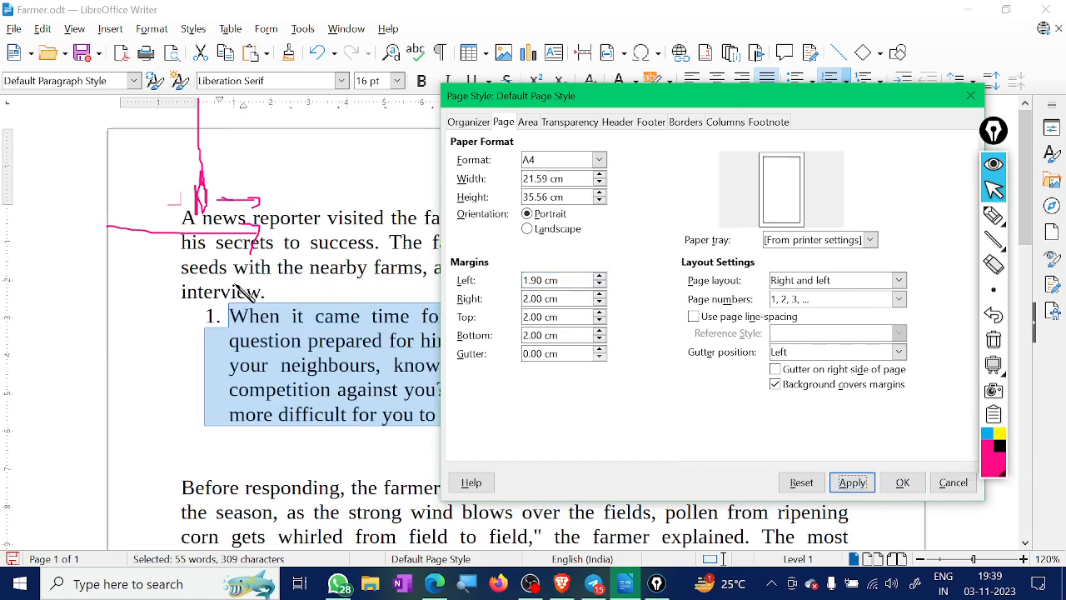
pyautogui.click(599, 276)
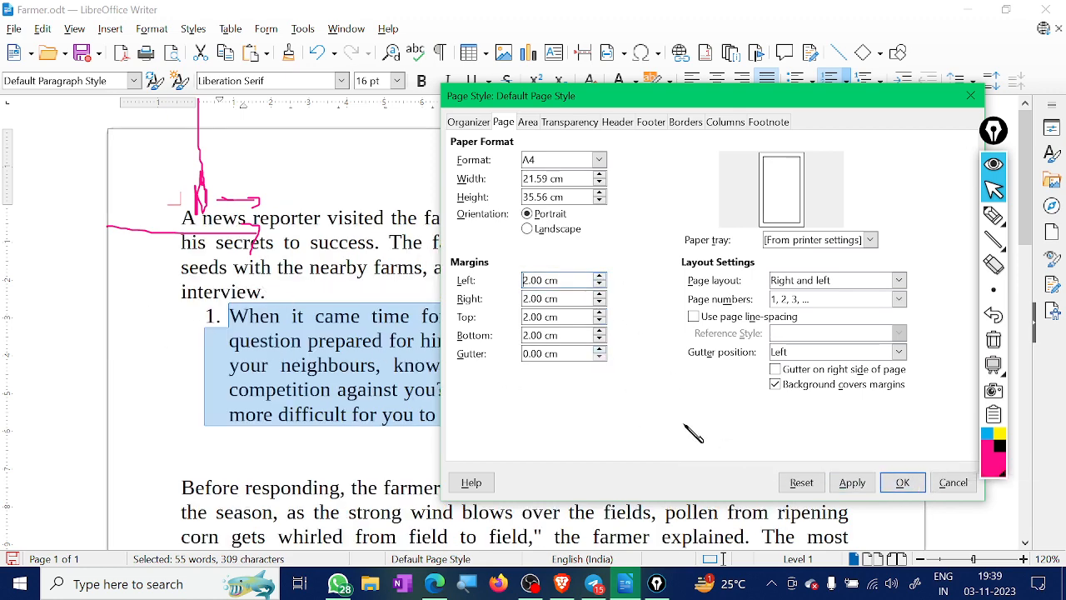
pyautogui.click(852, 483)
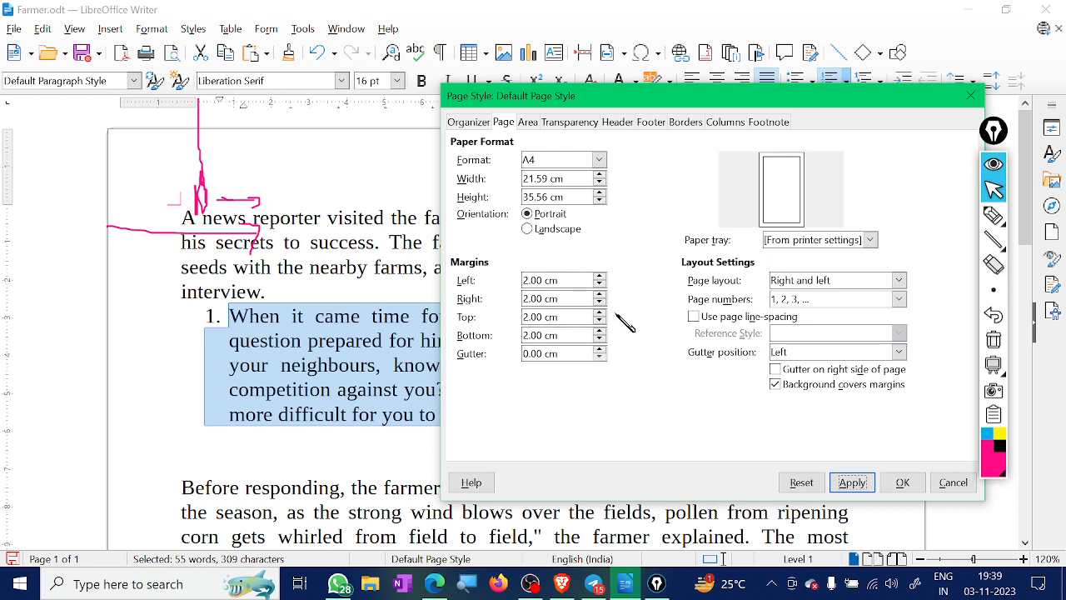
# - Try the Letter and A4 paper formats, and set the page format to Legal
pyautogui.click(599, 160)
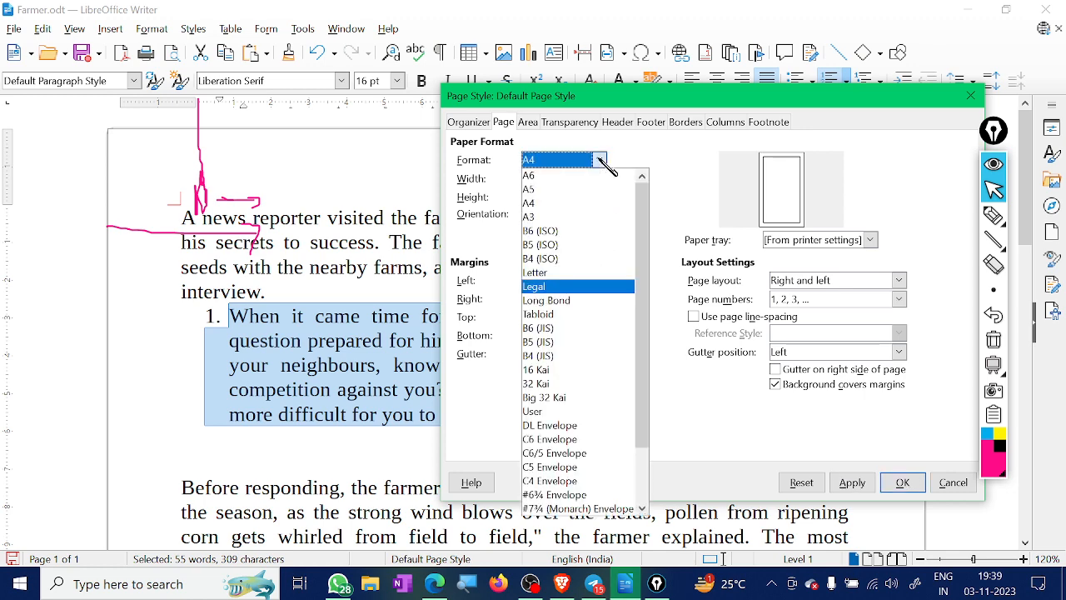
pyautogui.click(545, 272)
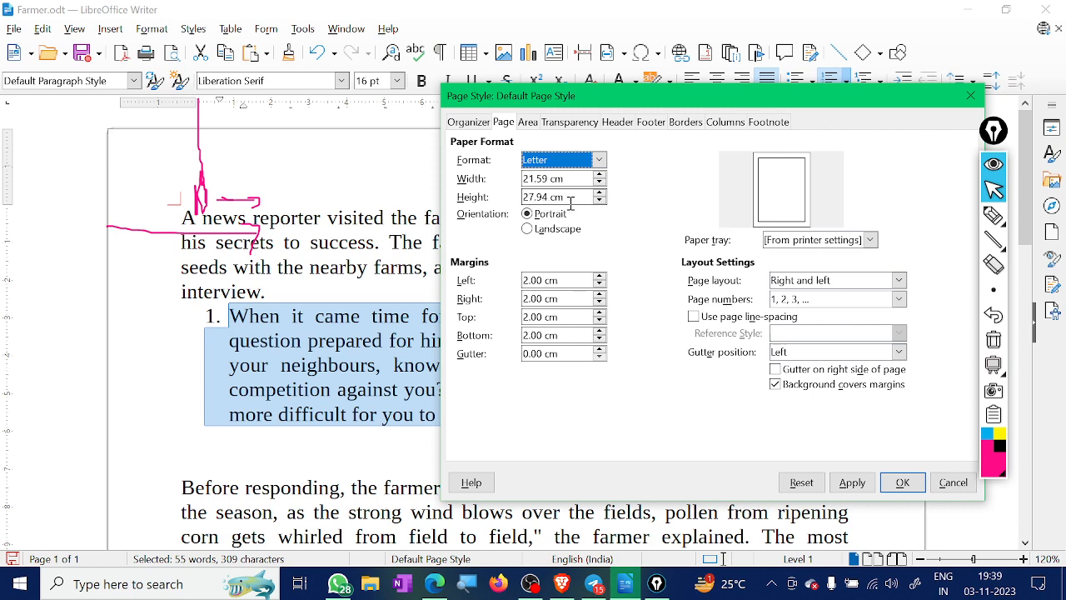
pyautogui.click(599, 162)
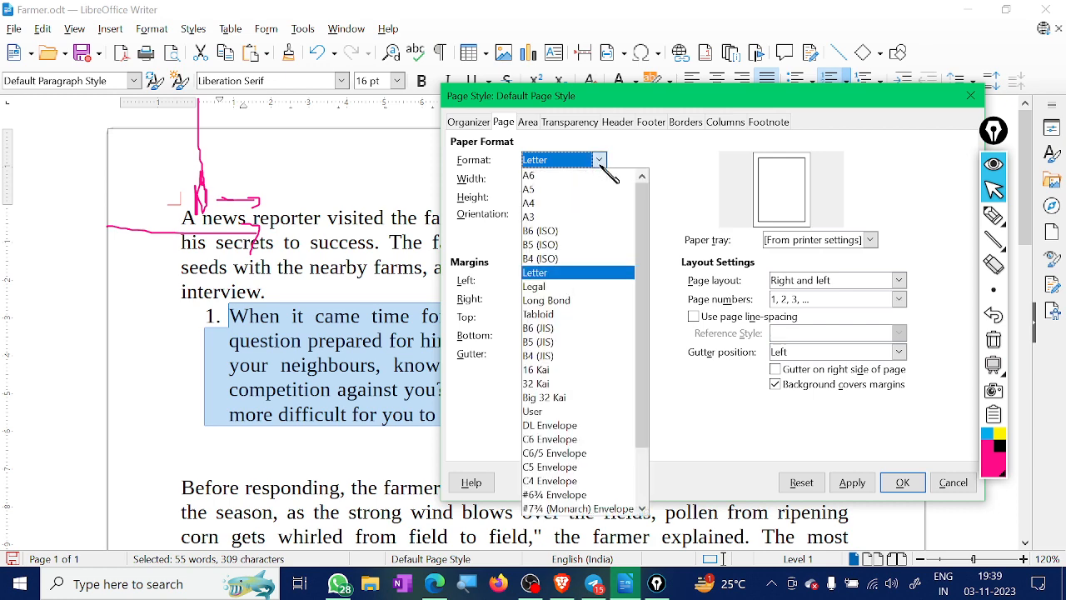
pyautogui.click(565, 204)
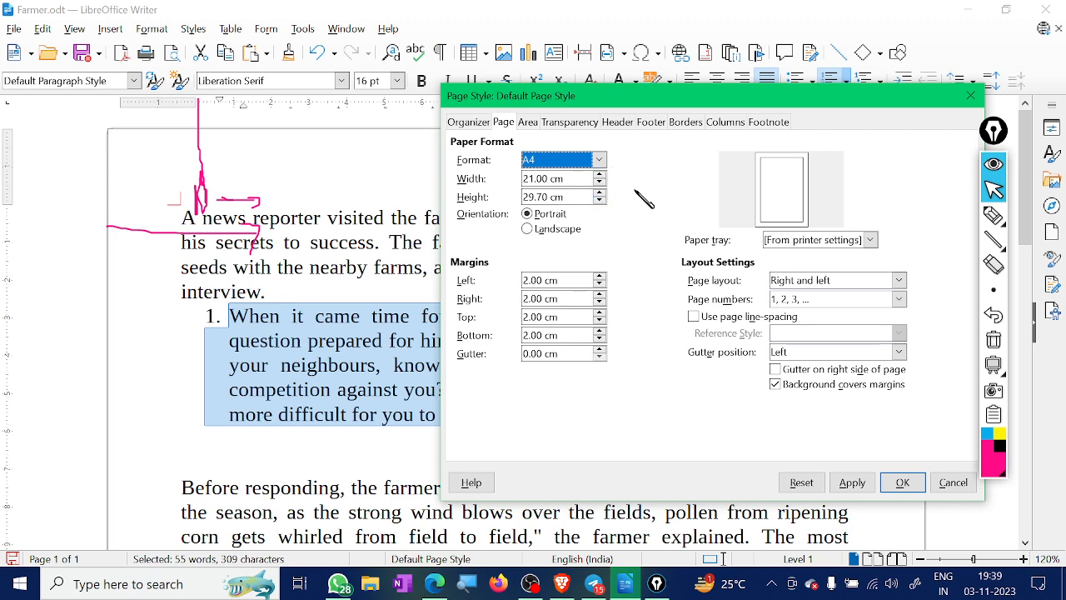
pyautogui.click(599, 160)
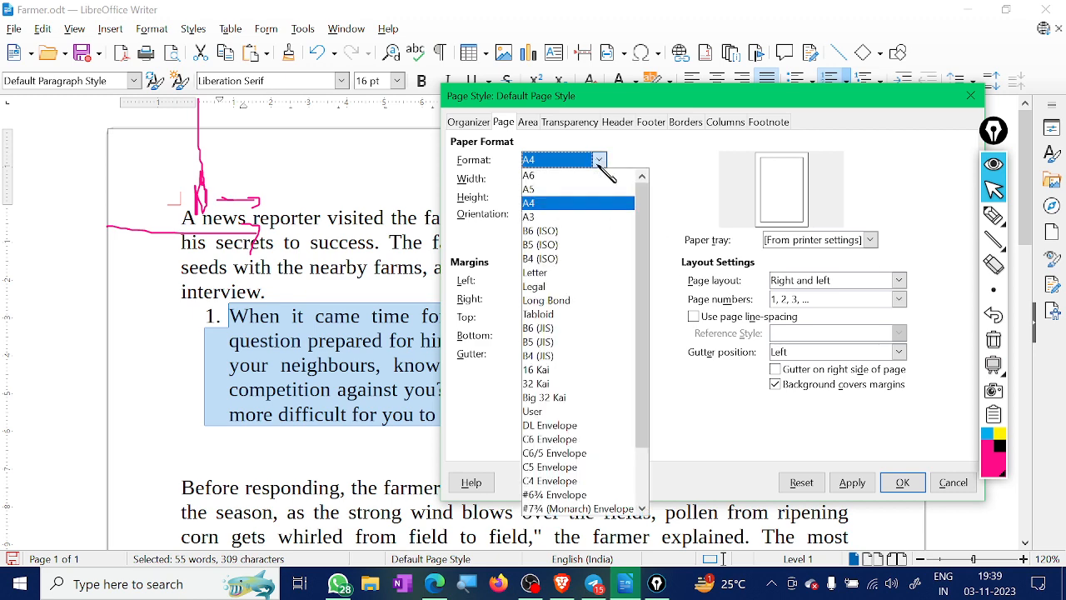
pyautogui.click(583, 286)
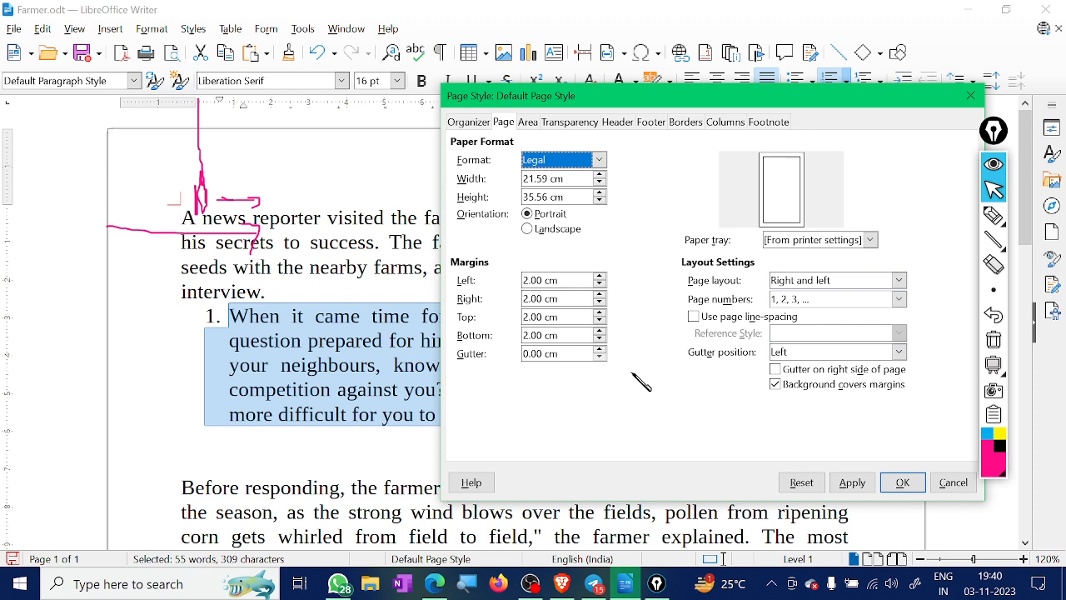
# - Examine the available options for page layout, page numbers and gutter position without changing them
pyautogui.click(888, 283)
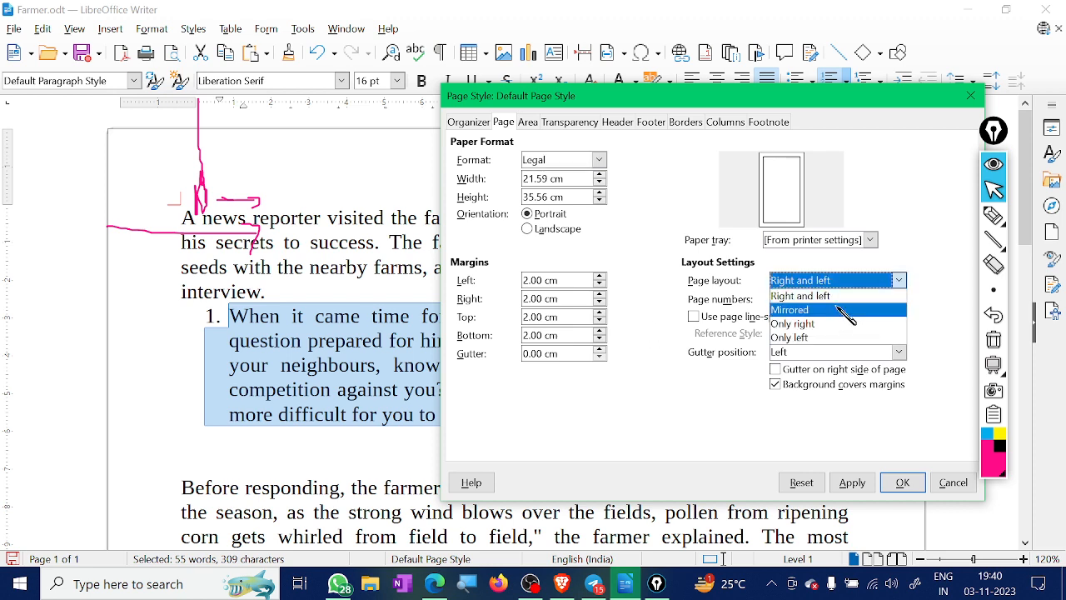
pyautogui.click(648, 286)
pyautogui.click(827, 302)
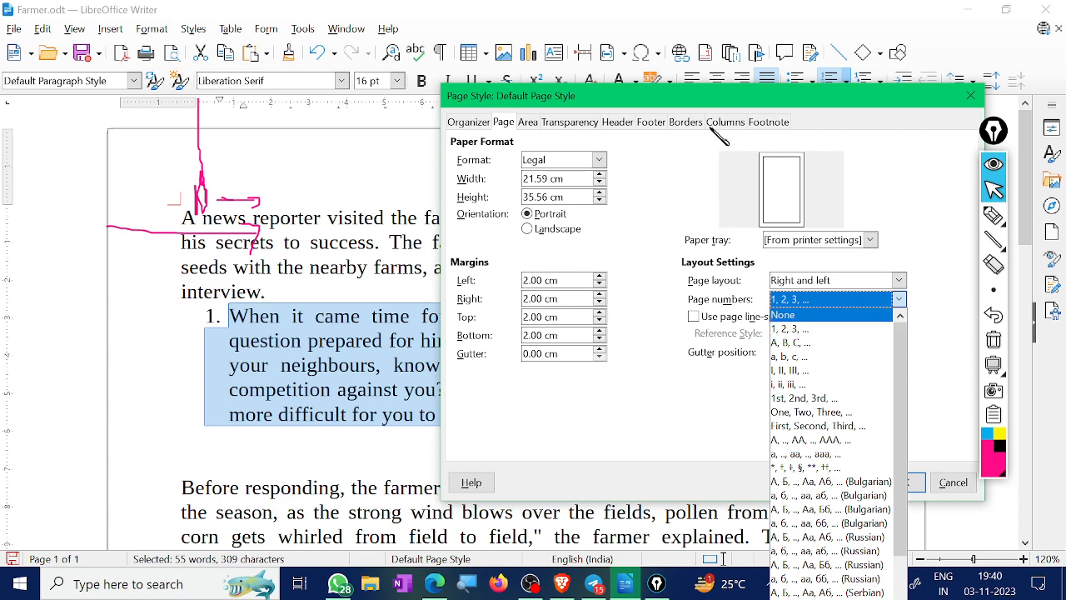
pyautogui.click(662, 192)
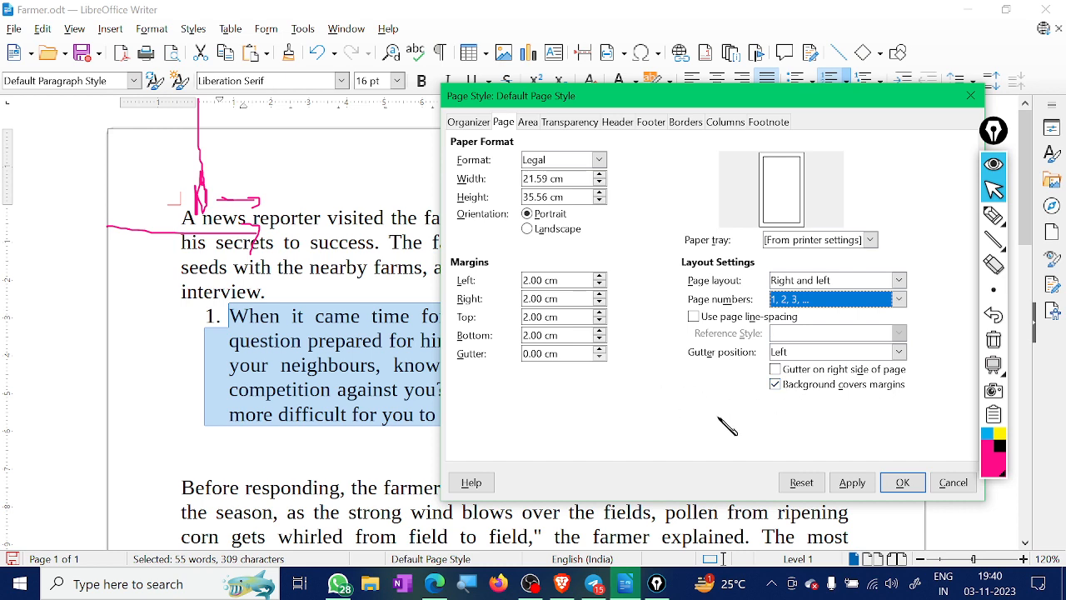
pyautogui.click(793, 353)
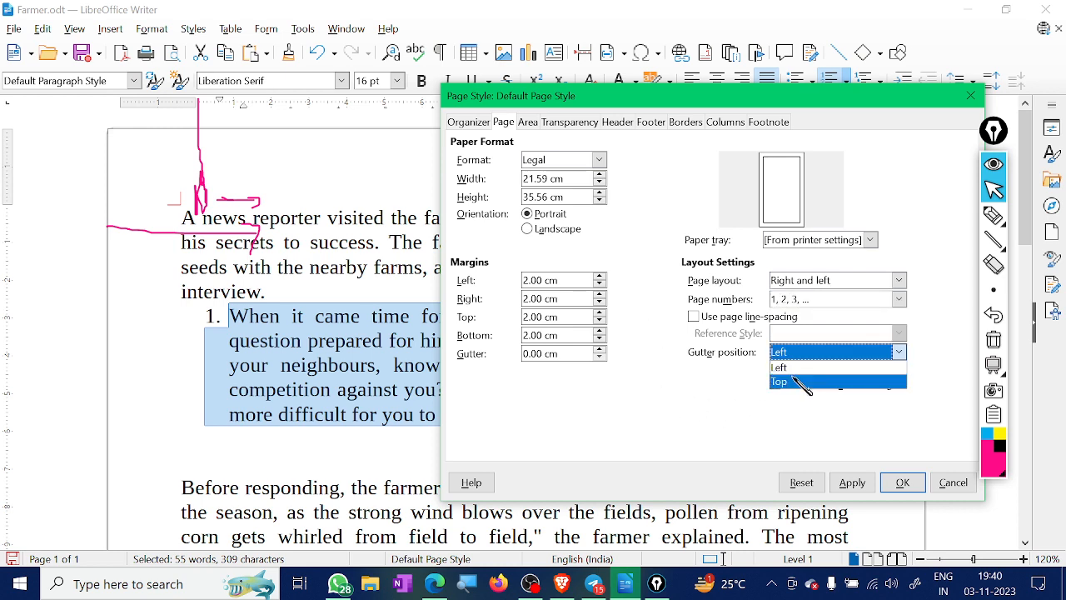
pyautogui.click(760, 404)
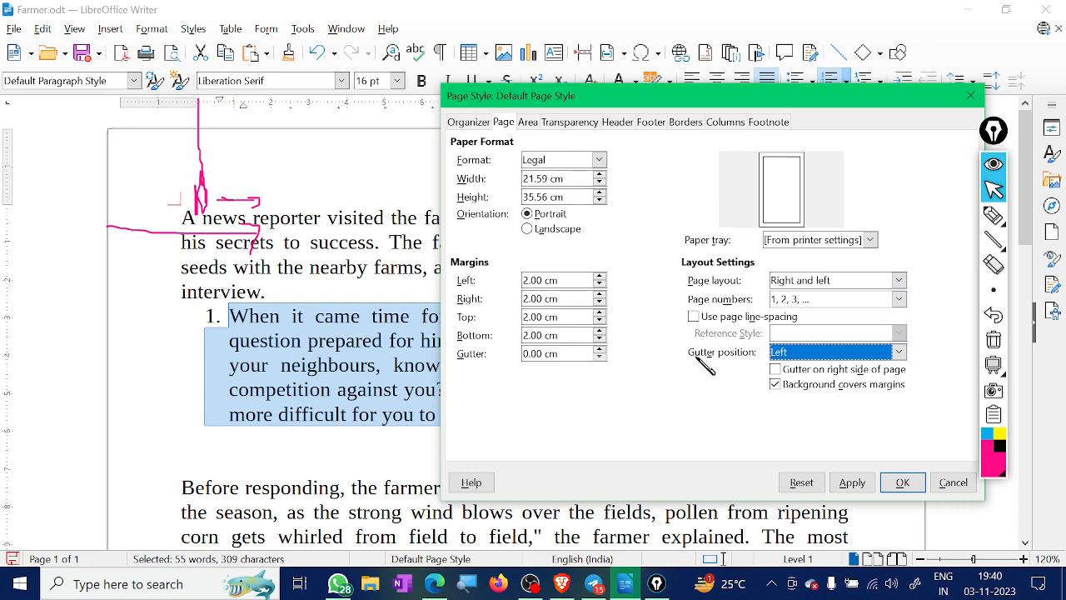
# - Fill the page area with the orange colour ff972f and apply it
pyautogui.click(527, 125)
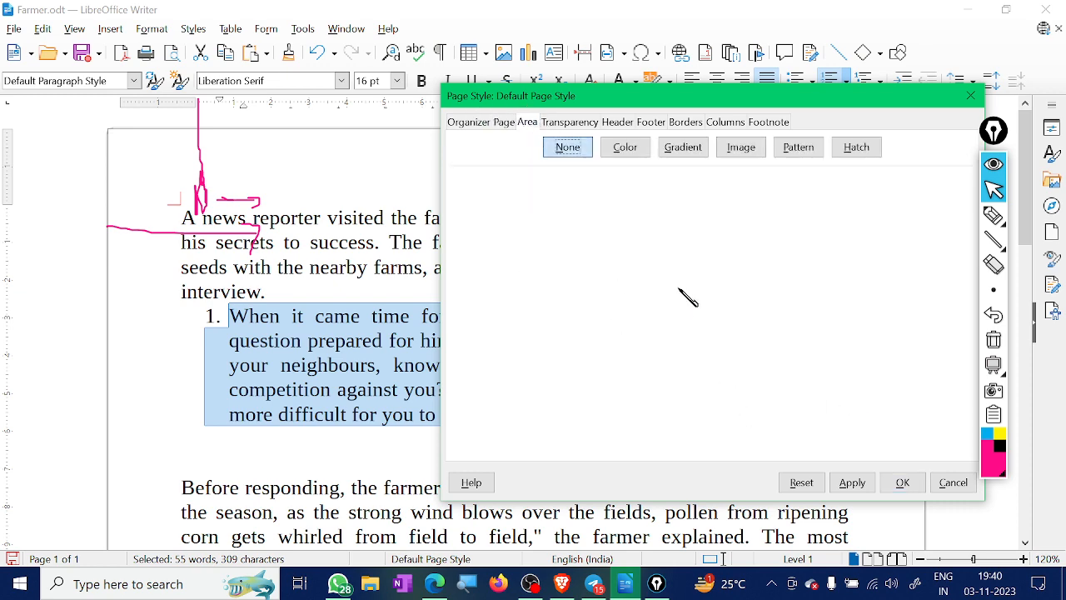
pyautogui.moveTo(696, 98); pyautogui.dragTo(693, 90)
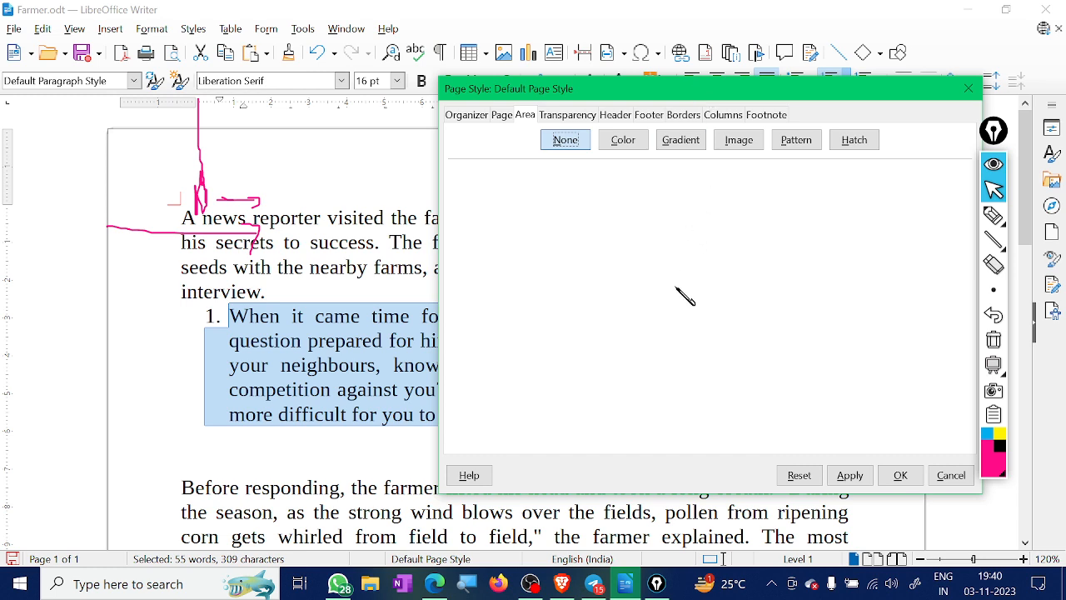
pyautogui.click(623, 139)
pyautogui.click(531, 284)
pyautogui.click(493, 271)
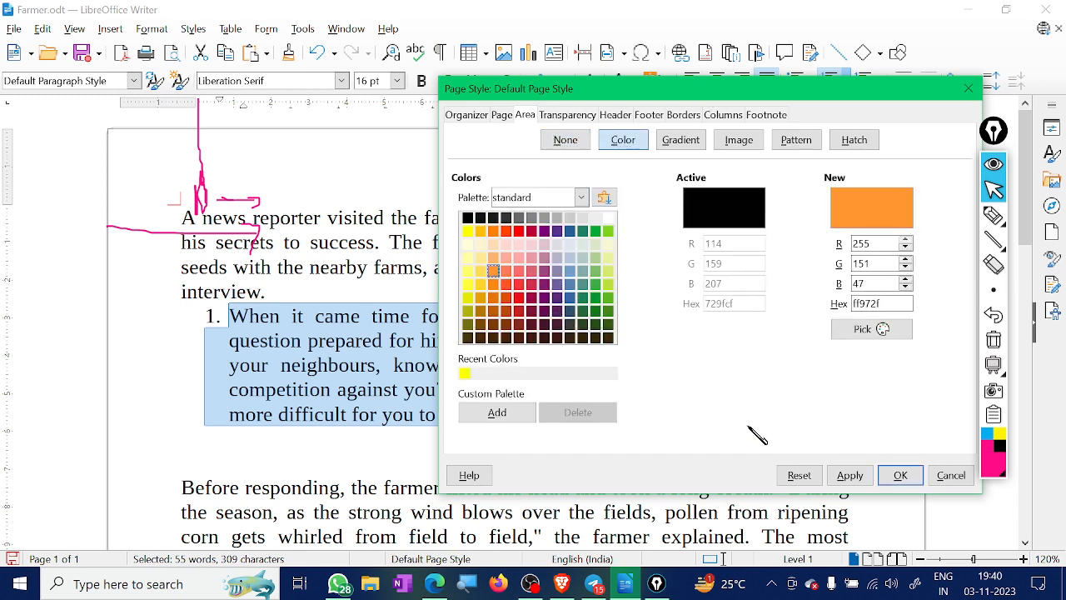
pyautogui.click(849, 478)
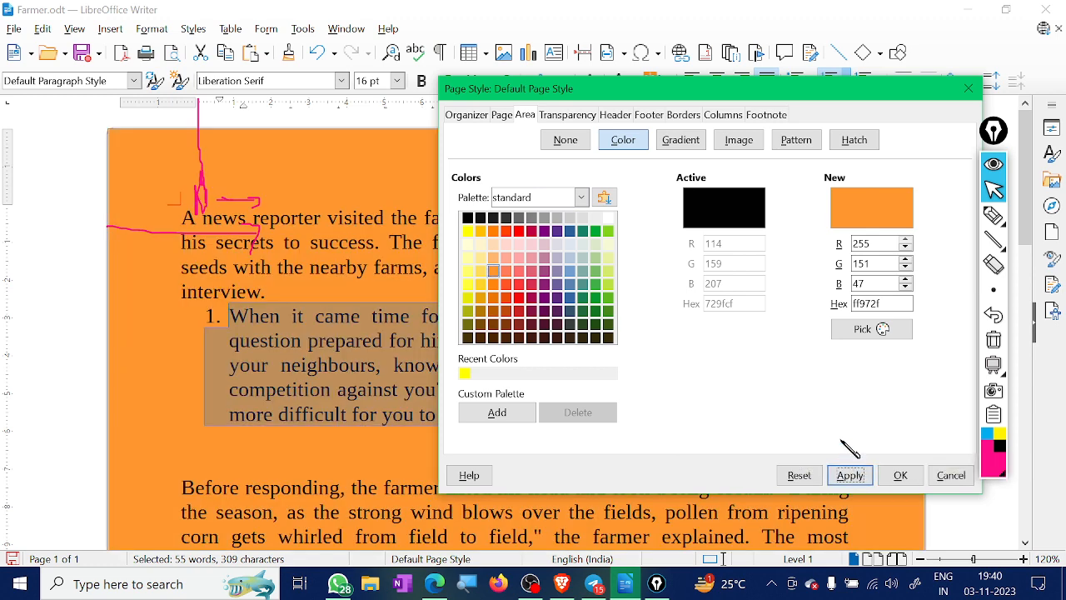
# - Apply the red page colour d62e4e, followed by the purple 6b5e9b, as the page background
pyautogui.moveTo(576, 94)
pyautogui.mouseDown()
pyautogui.moveTo(570, 108)
pyautogui.moveTo(572, 80)
pyautogui.mouseUp()
pyautogui.click(528, 267)
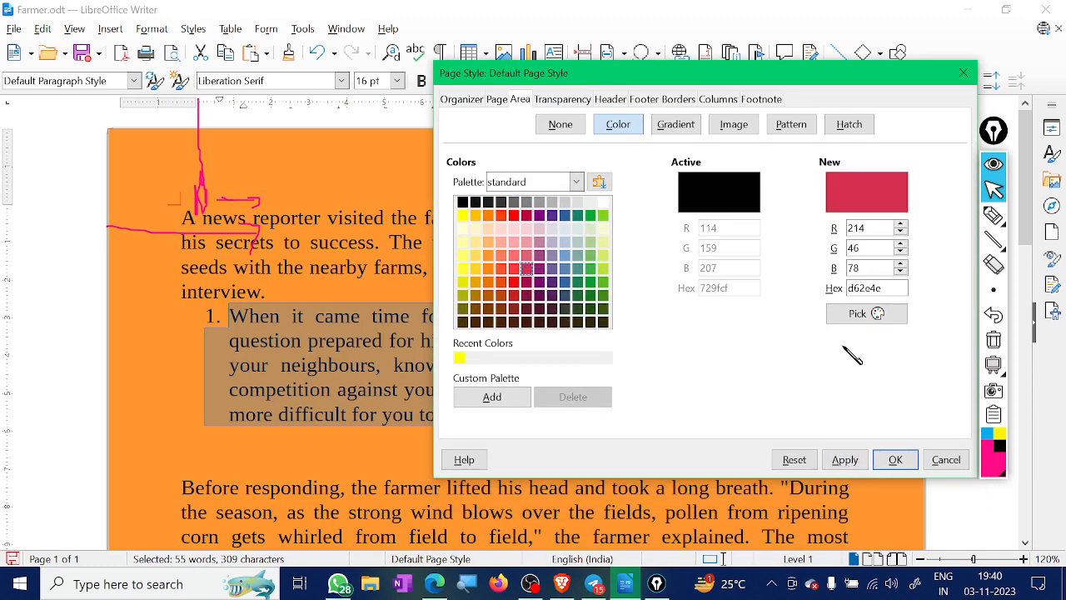
pyautogui.click(843, 460)
pyautogui.click(552, 267)
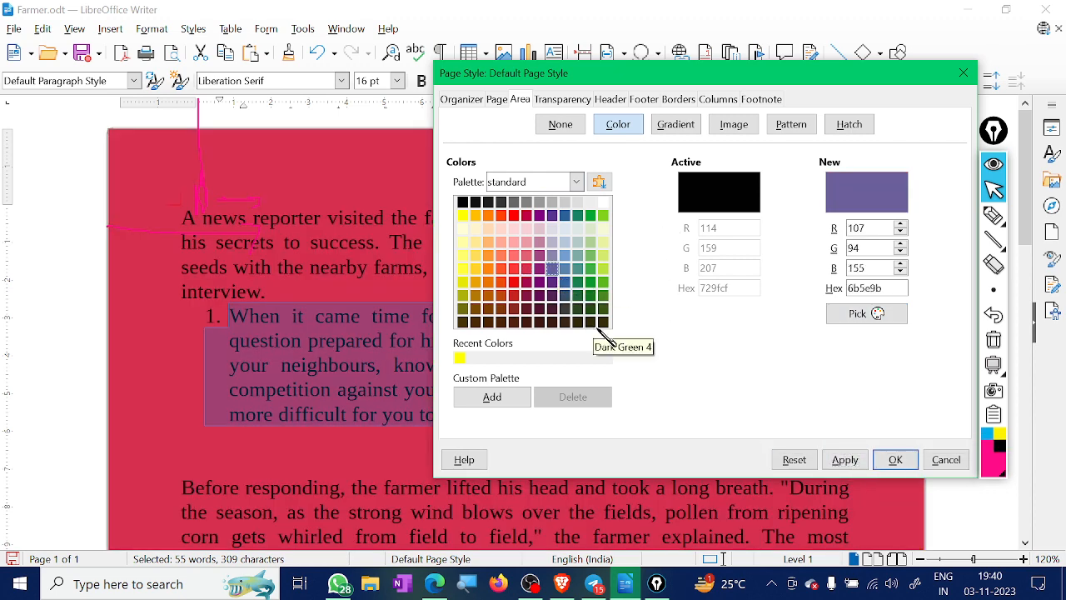
pyautogui.click(845, 459)
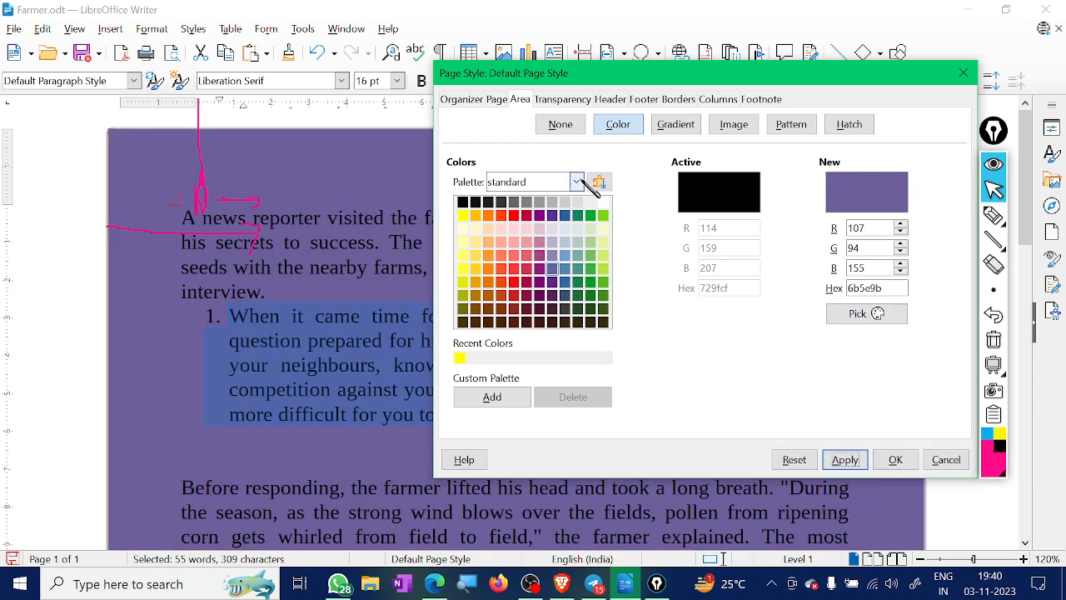
# - Switch the page area fill to a gradient, choose the Rainbow preset and apply it
pyautogui.click(675, 124)
pyautogui.click(518, 242)
pyautogui.click(507, 299)
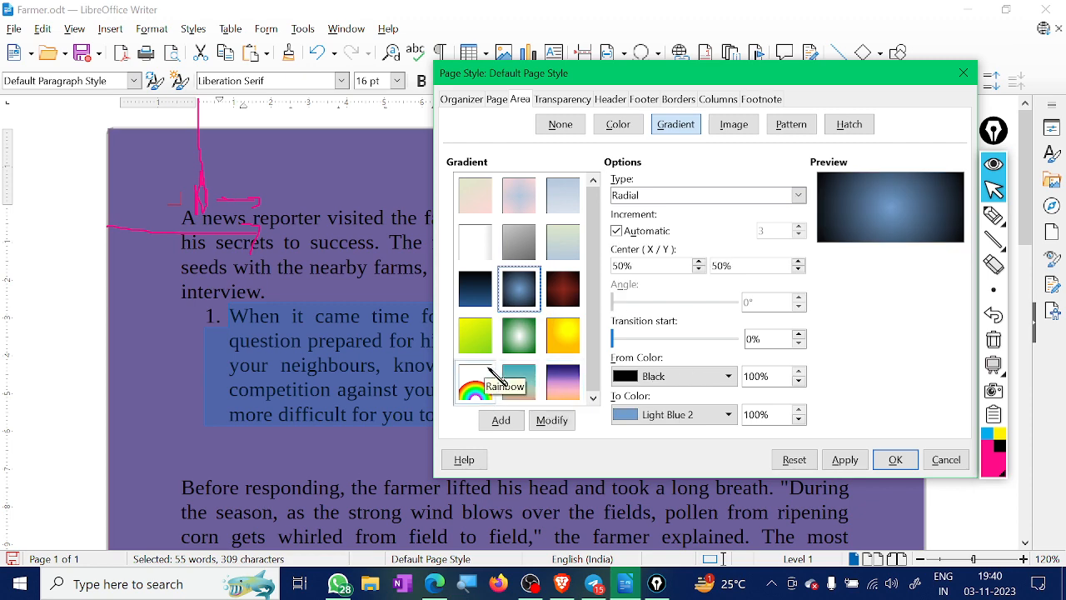
pyautogui.click(474, 335)
pyautogui.click(474, 387)
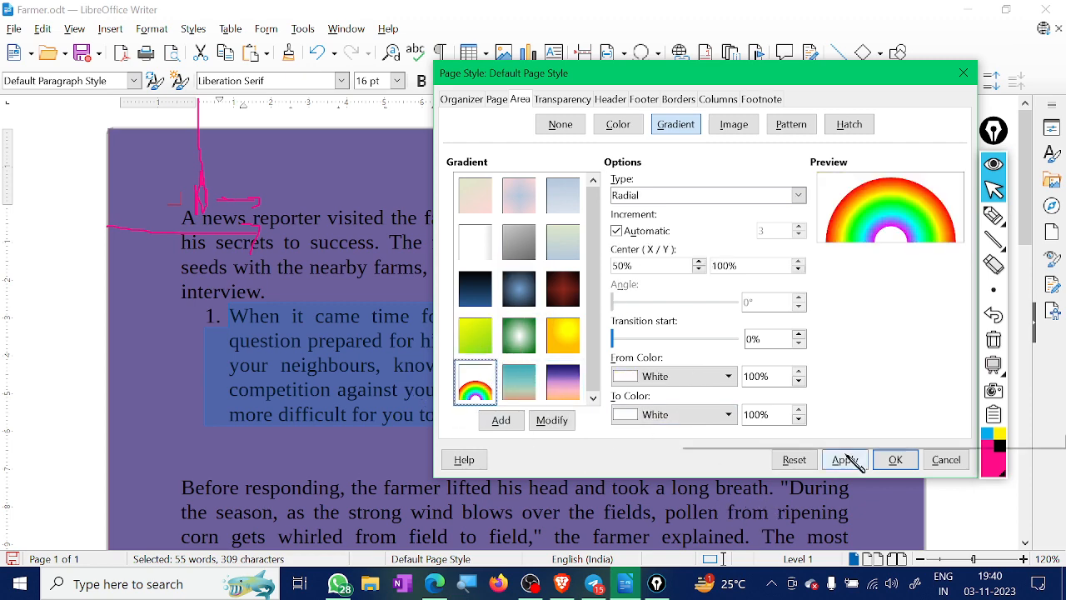
pyautogui.click(845, 459)
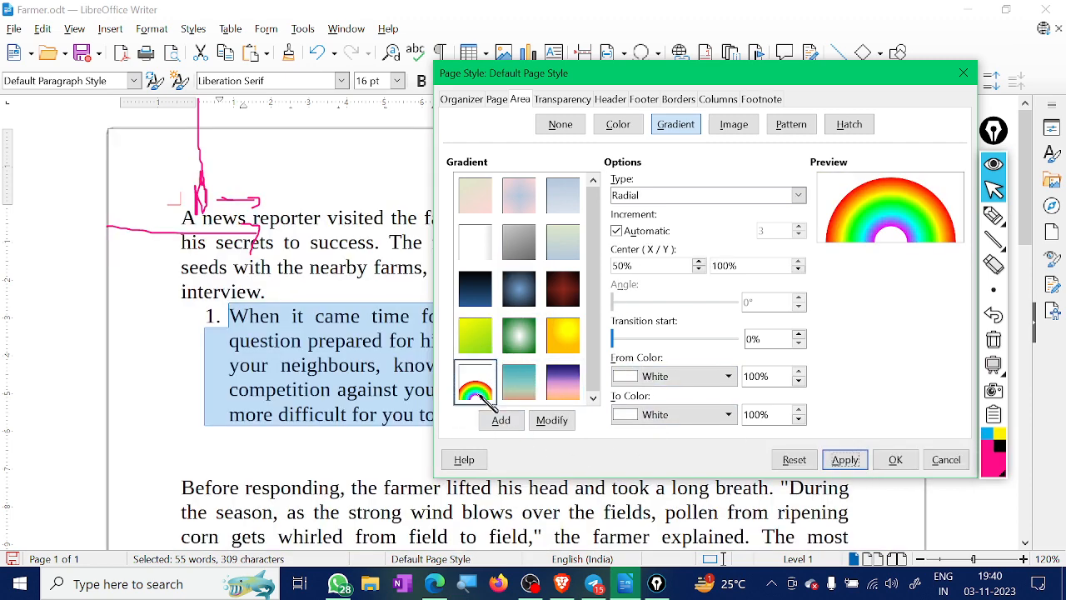
# - Reapply the Rainbow gradient and move the dialog to uncover more of the page's right edge
pyautogui.click(476, 335)
pyautogui.click(475, 387)
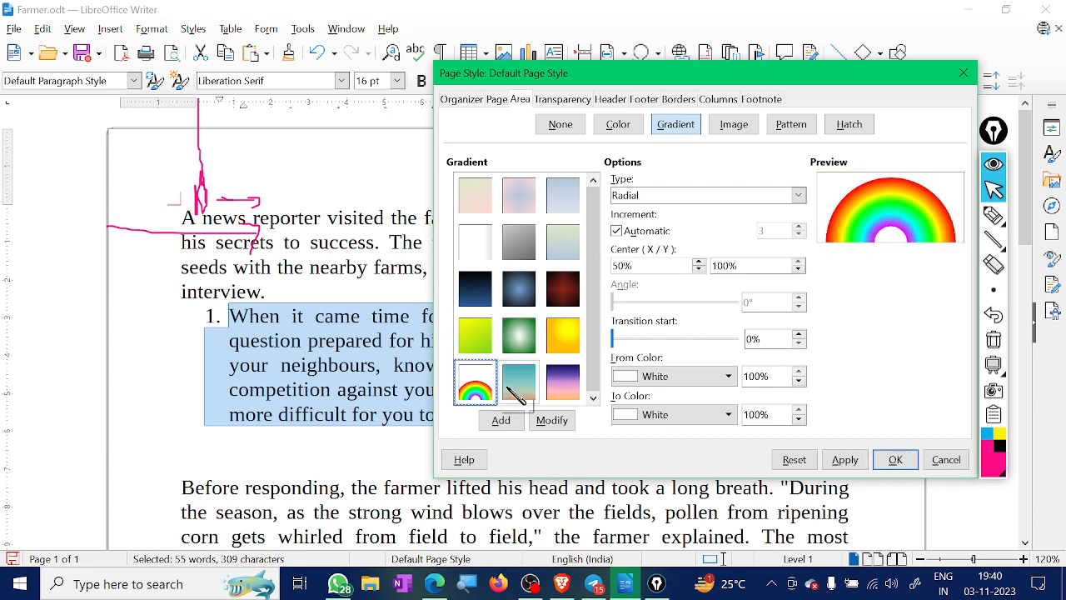
pyautogui.click(845, 459)
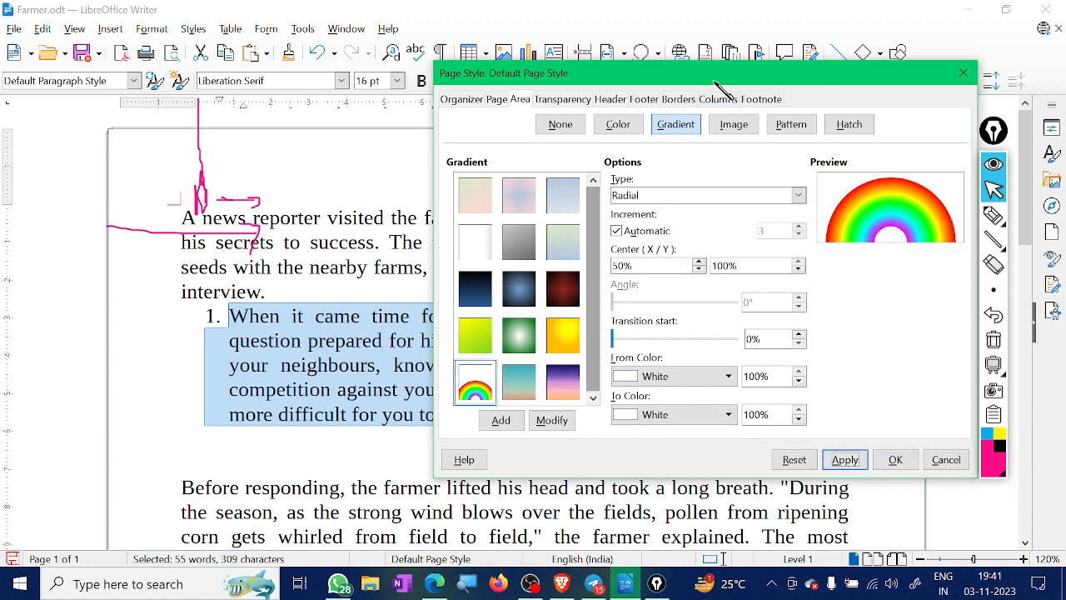
pyautogui.moveTo(715, 83); pyautogui.dragTo(623, 62)
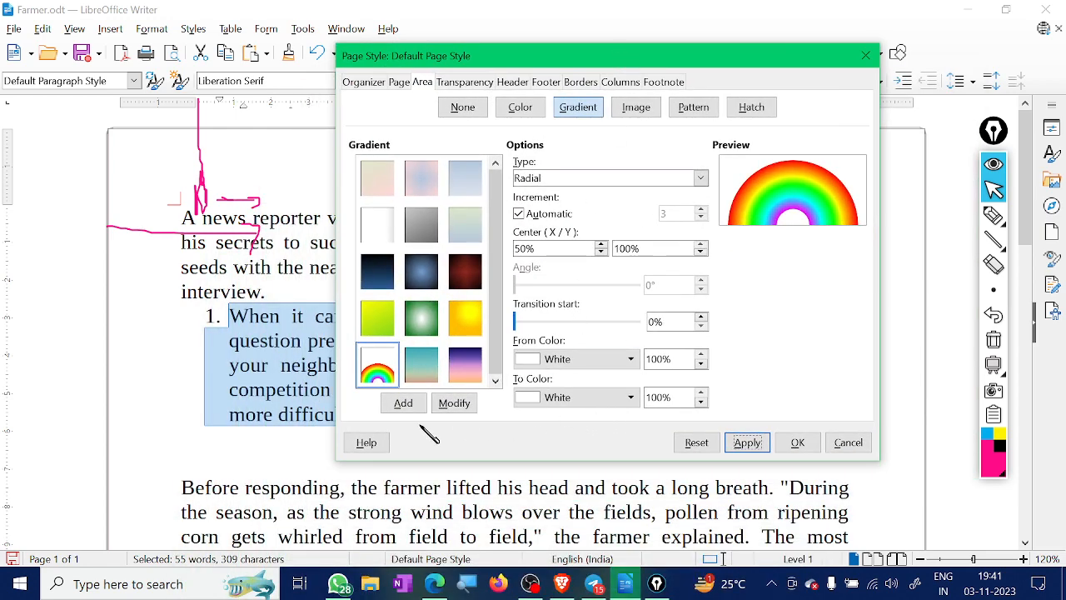
# - Look at the image fills, return to the gradients and apply the linear Light Green 4 to Light Red 4 gradient
pyautogui.click(420, 177)
pyautogui.click(635, 108)
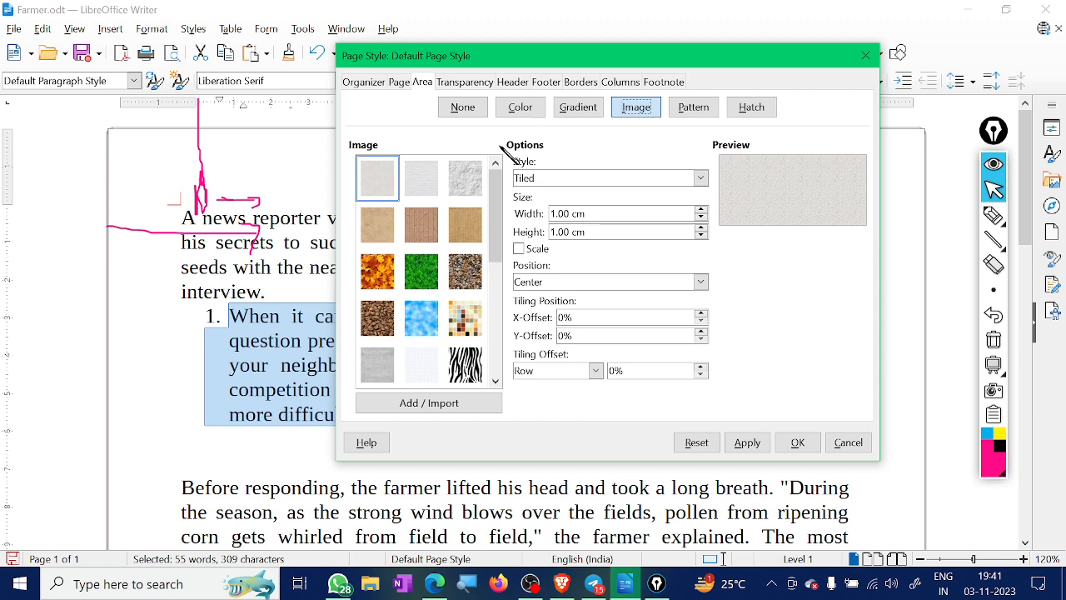
pyautogui.click(553, 113)
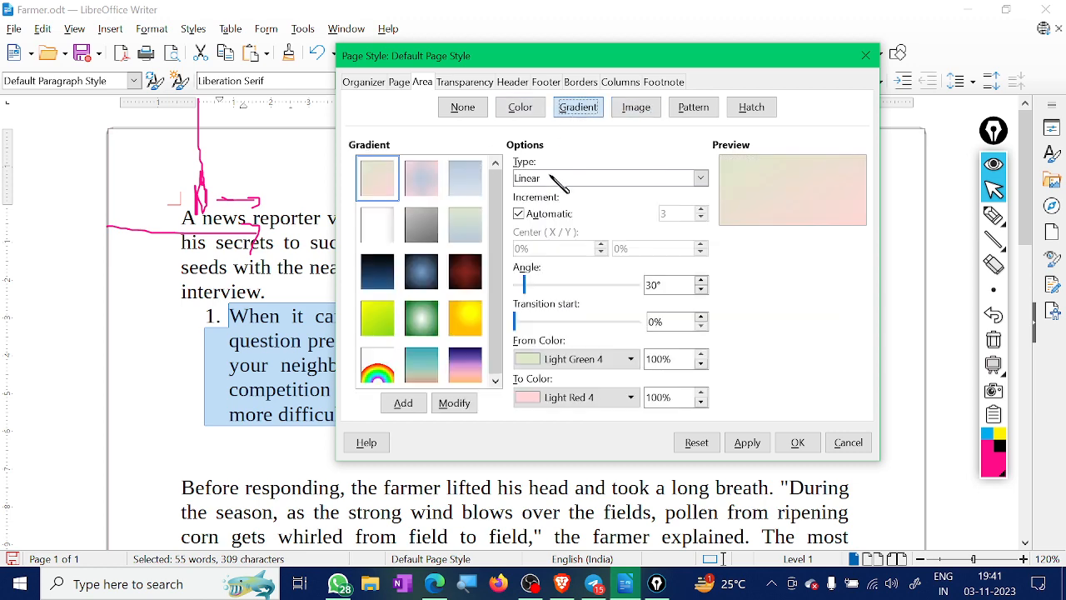
pyautogui.click(752, 442)
# - Apply the Dark Green 2 to White ellipsoid gradient, and replace it with the linear Yellow to Lime gradient
pyautogui.click(422, 317)
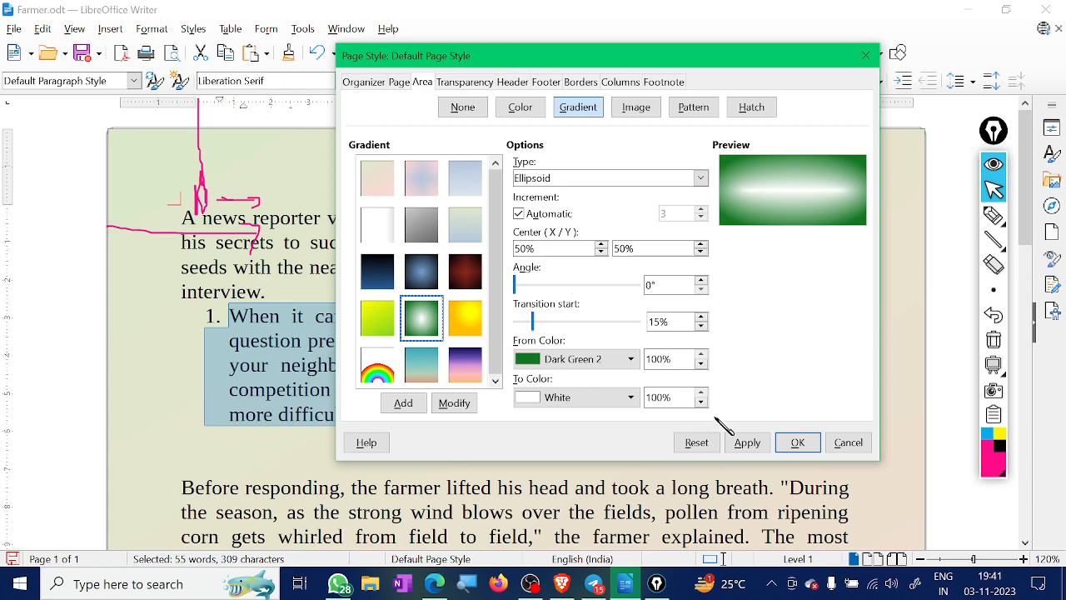
pyautogui.click(747, 442)
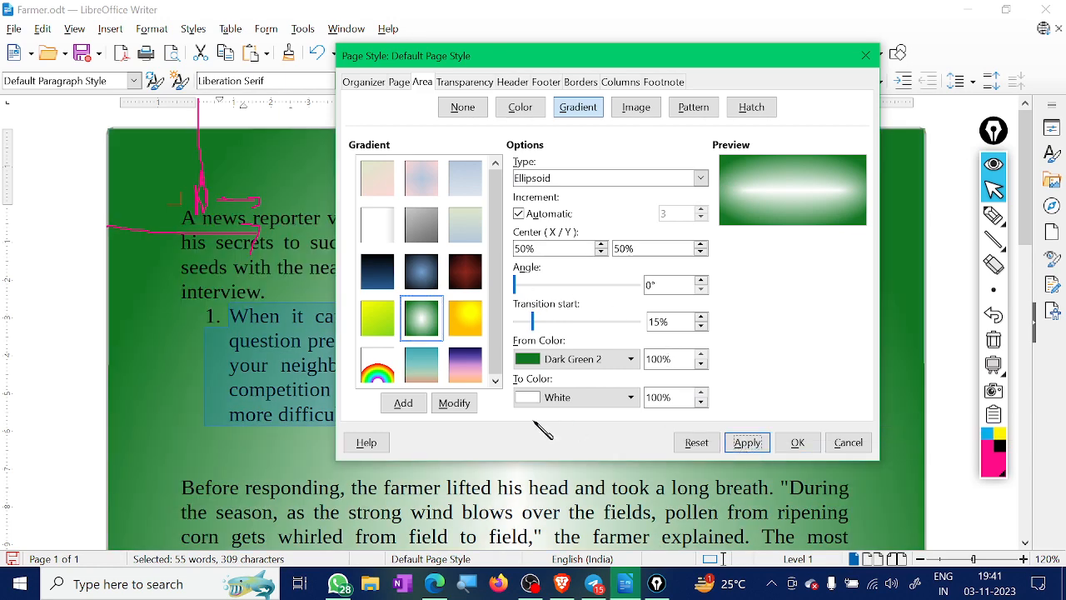
pyautogui.click(378, 318)
pyautogui.click(747, 440)
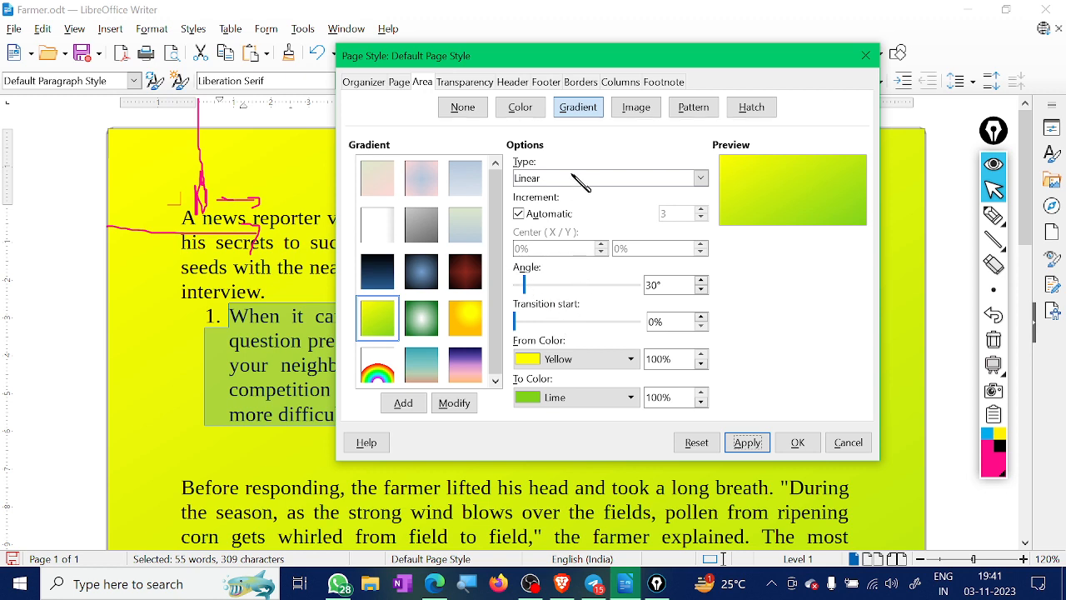
# - Set the Yellow to Lime gradient's type to Axial and apply it to the page
pyautogui.click(604, 178)
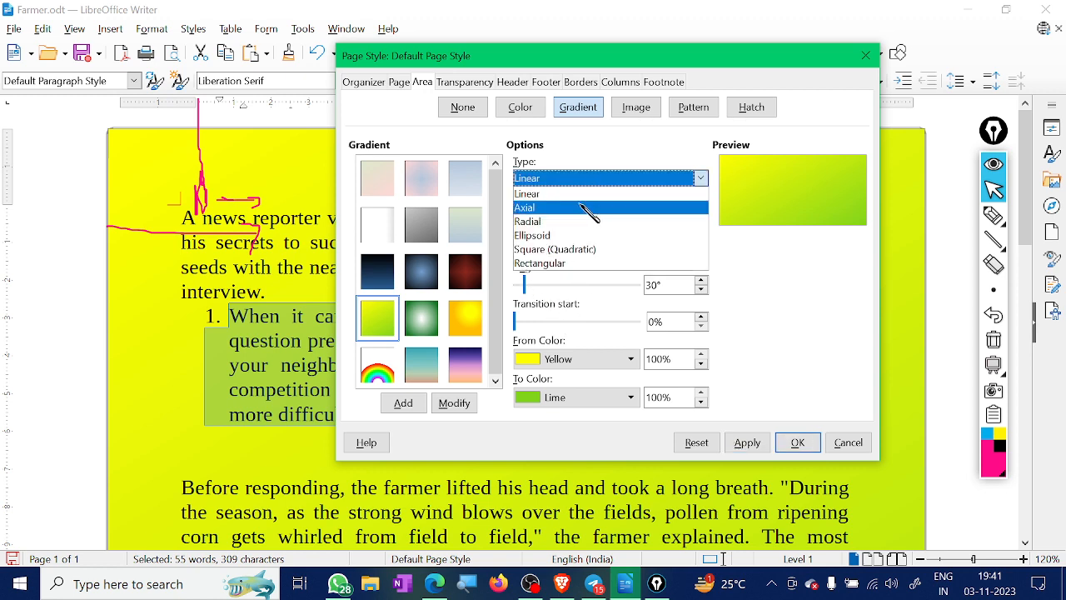
pyautogui.click(590, 208)
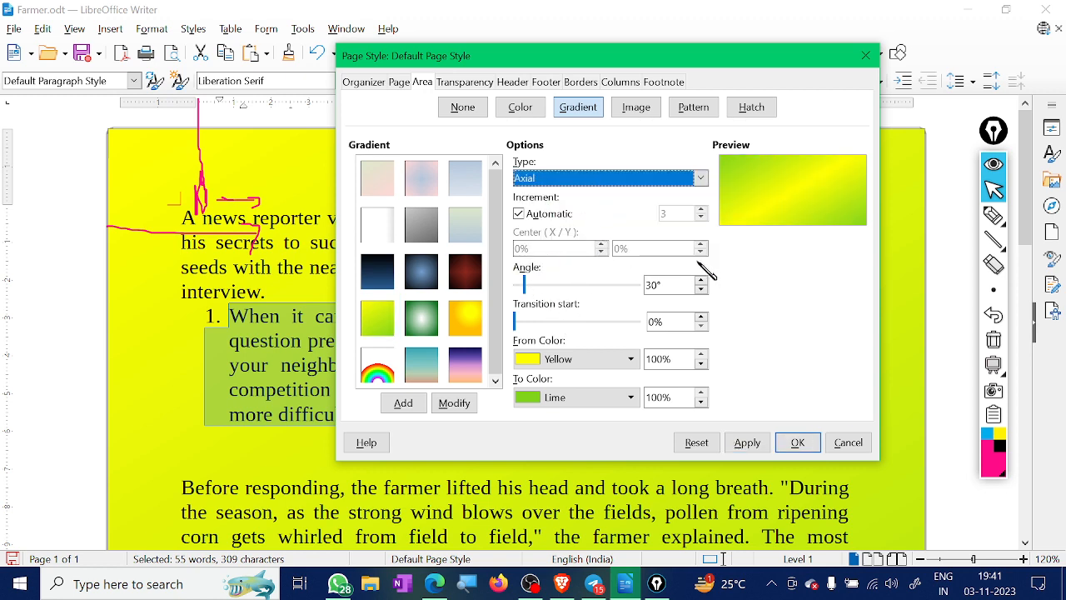
pyautogui.click(746, 442)
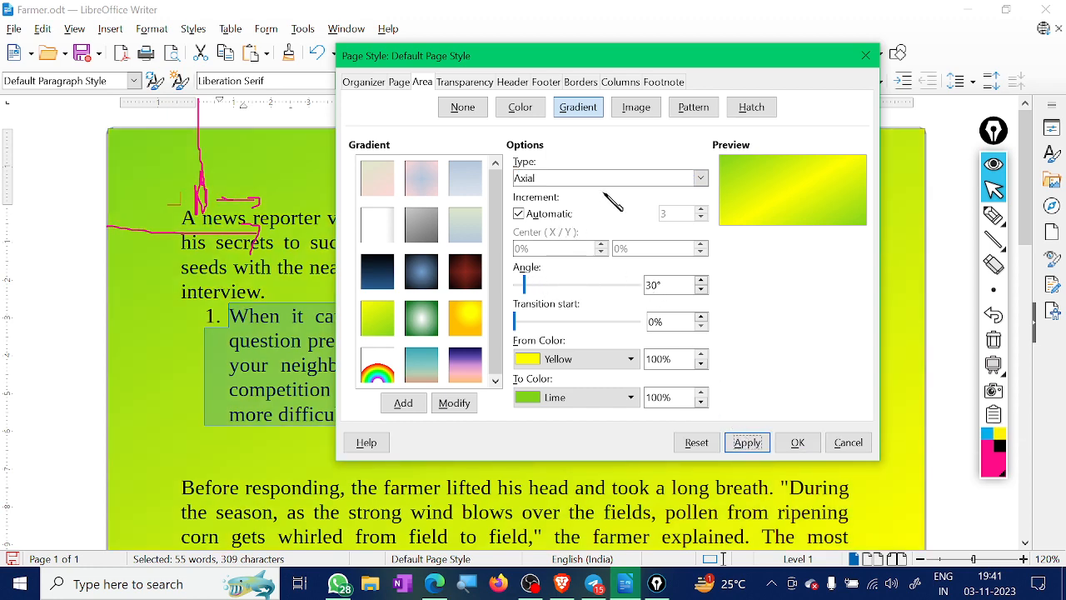
# - Set the gradient type to Ellipsoid with an angle of 165° and a transition start of 40%, applying the changes
pyautogui.click(646, 179)
pyautogui.click(614, 234)
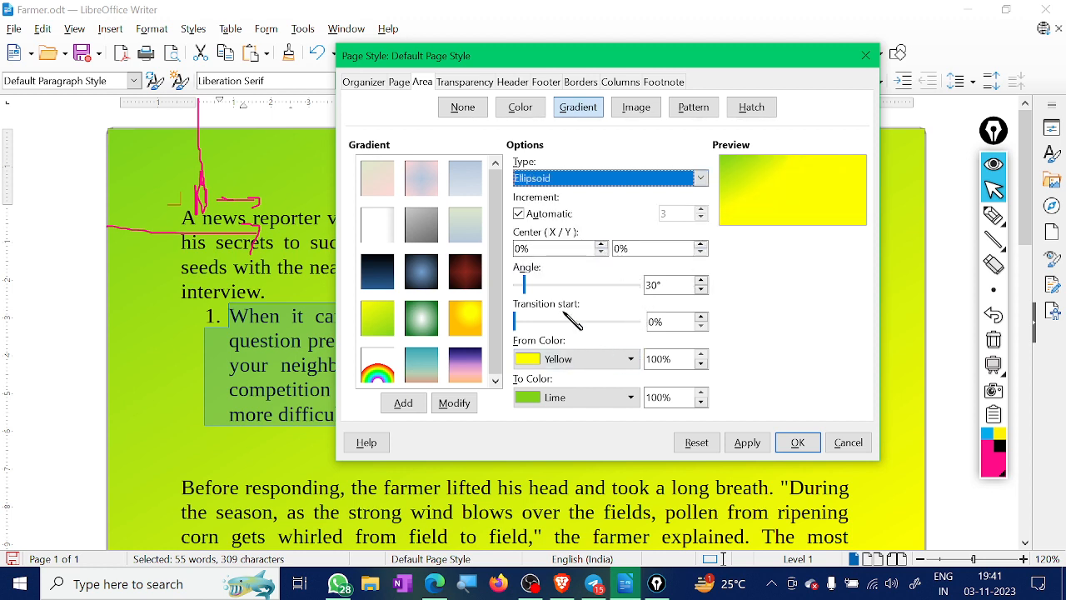
pyautogui.moveTo(533, 287); pyautogui.dragTo(587, 285)
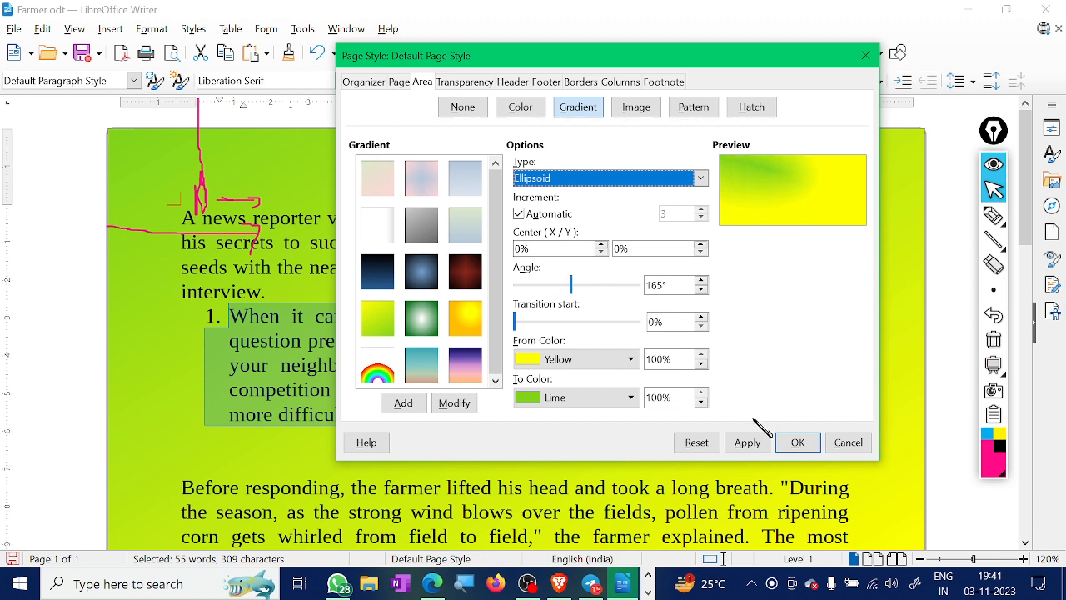
pyautogui.click(747, 442)
pyautogui.moveTo(528, 323); pyautogui.dragTo(580, 330)
pyautogui.click(749, 442)
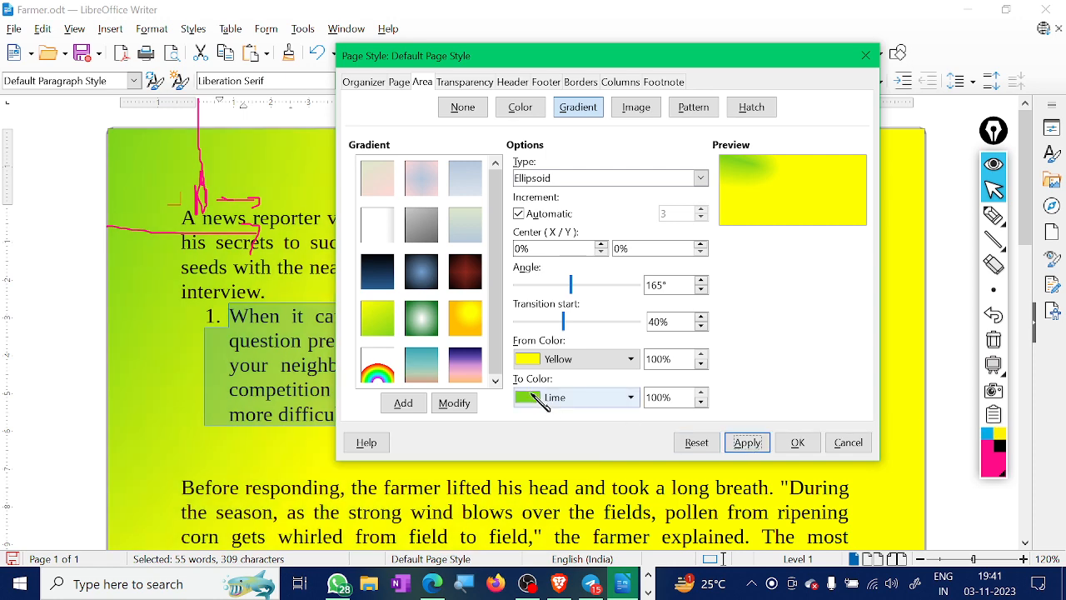
# - Preview the dark red and Sunshine gradients, and apply the linear #38A8B6 to #D6A085 gradient to the page
pyautogui.click(472, 278)
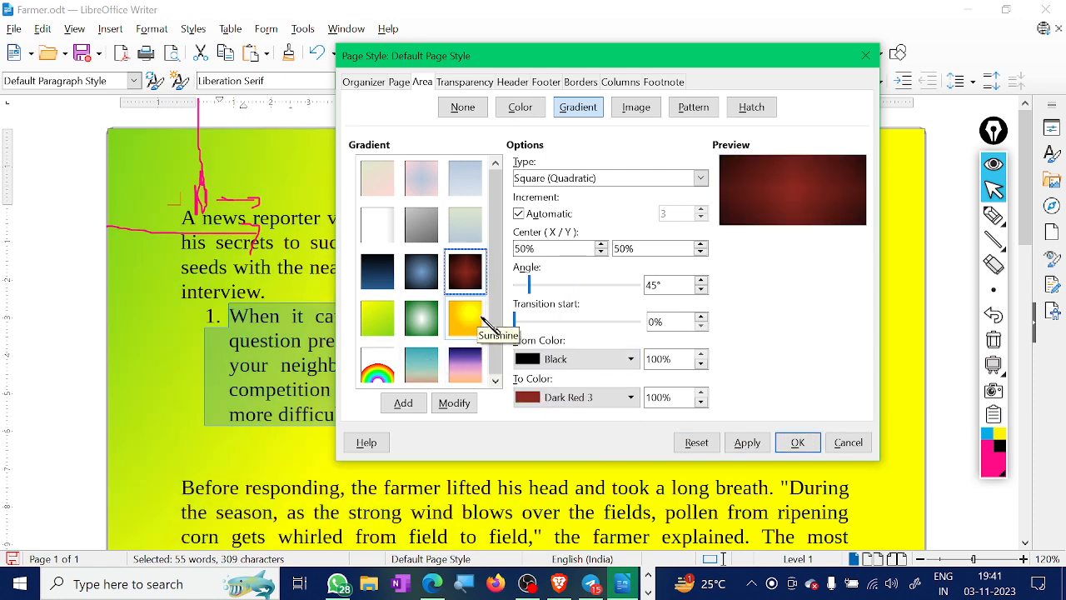
pyautogui.click(462, 322)
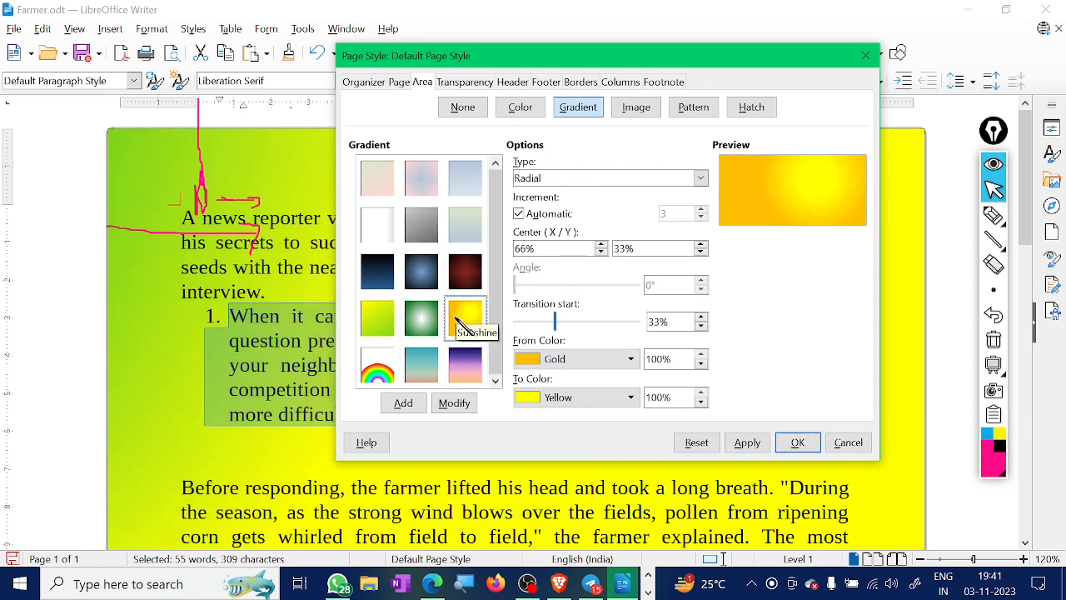
pyautogui.click(421, 364)
pyautogui.click(747, 443)
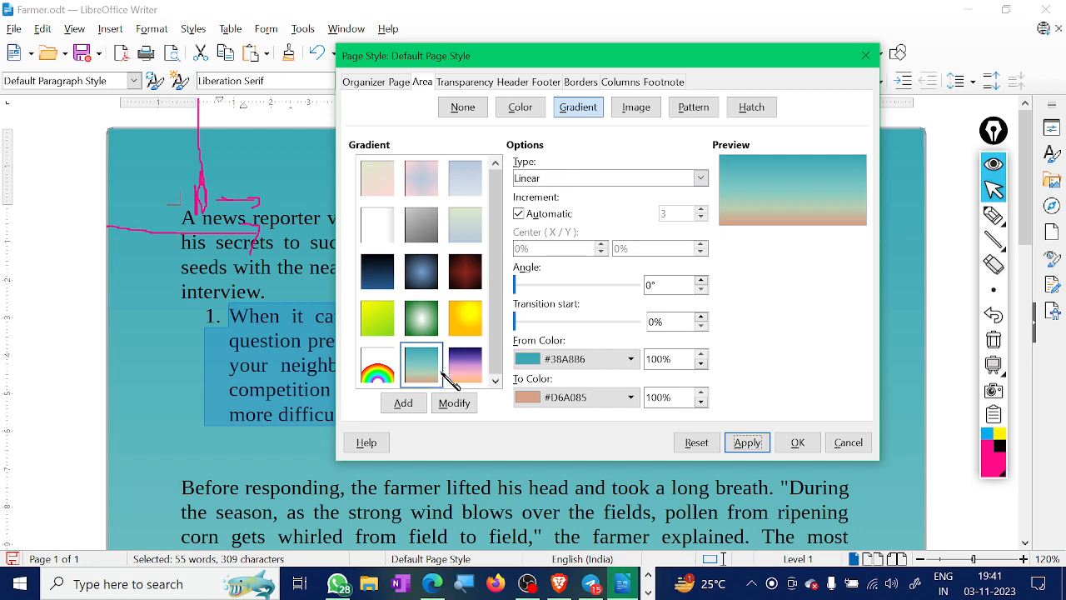
pyautogui.click(403, 402)
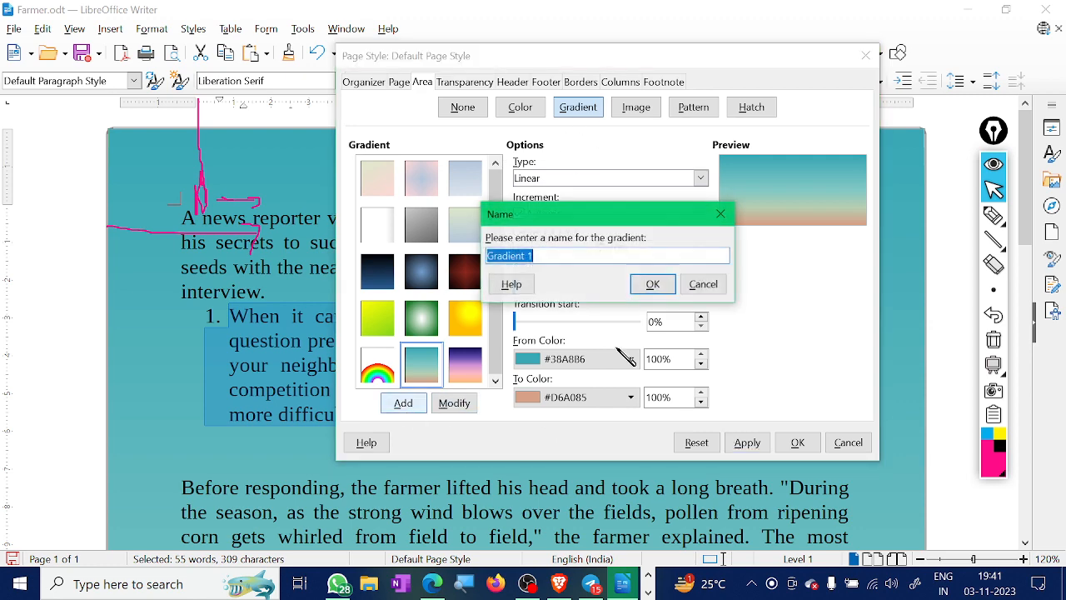
pyautogui.click(701, 285)
# - Apply the tiled blue check-mark image as the page background, and replace it with the tiled red New Update image
pyautogui.click(638, 108)
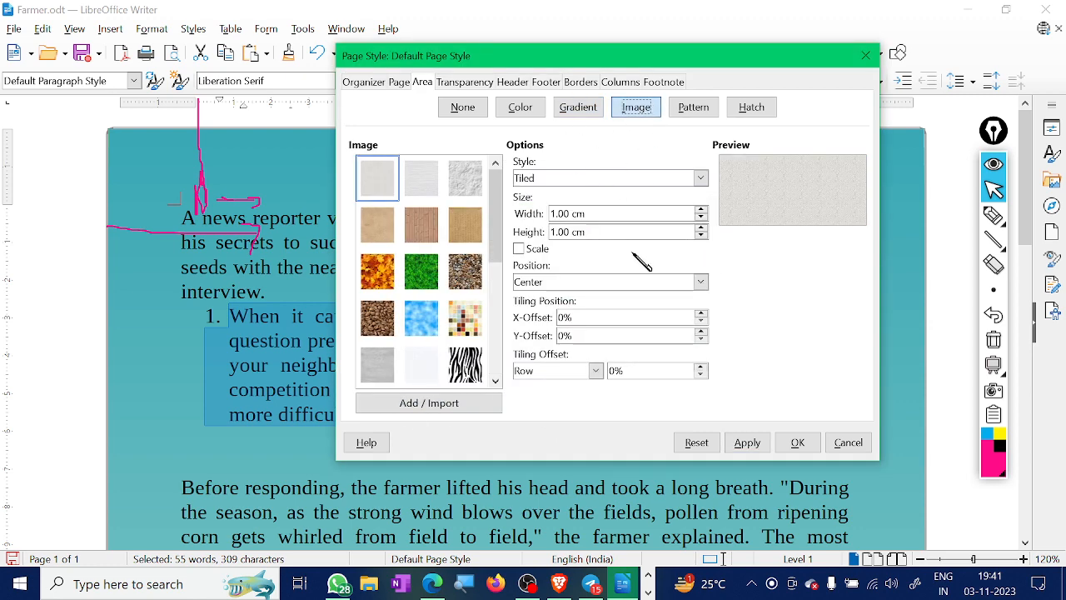
pyautogui.click(463, 271)
pyautogui.moveTo(496, 193); pyautogui.dragTo(497, 331)
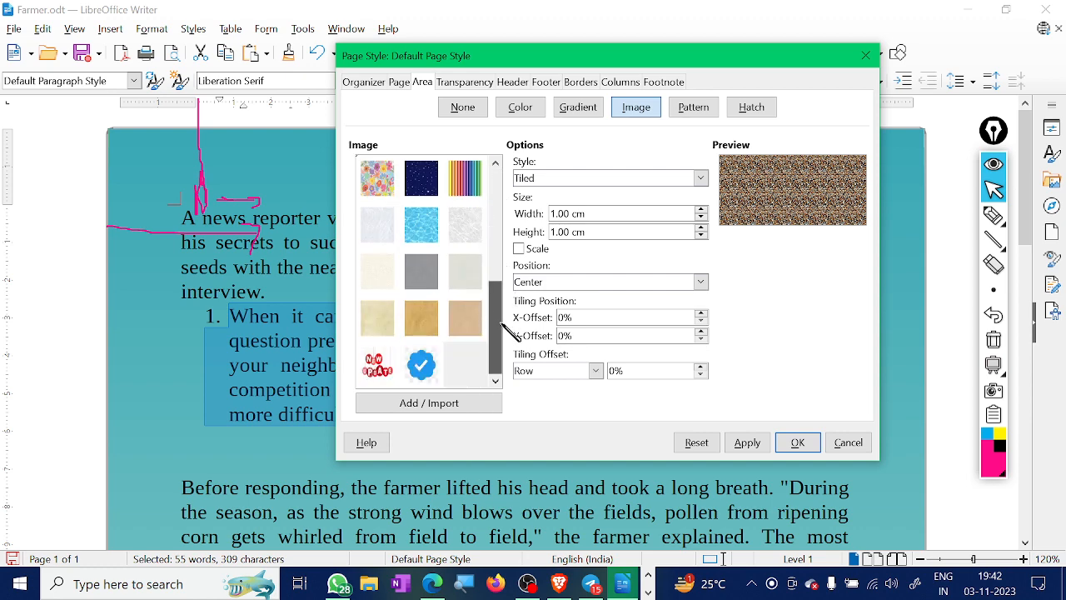
pyautogui.click(423, 366)
pyautogui.click(749, 443)
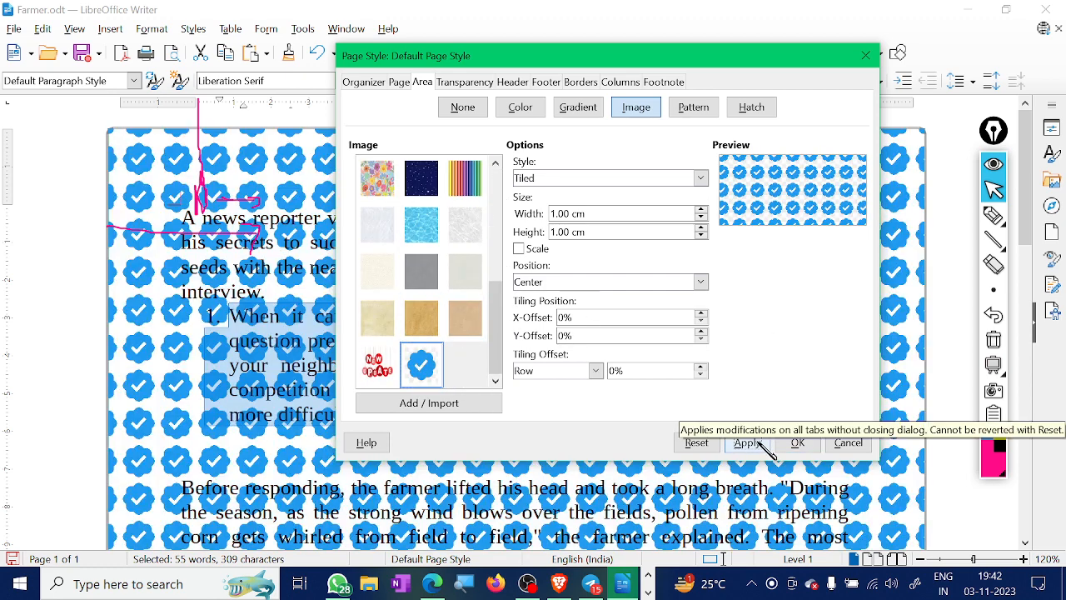
pyautogui.click(377, 364)
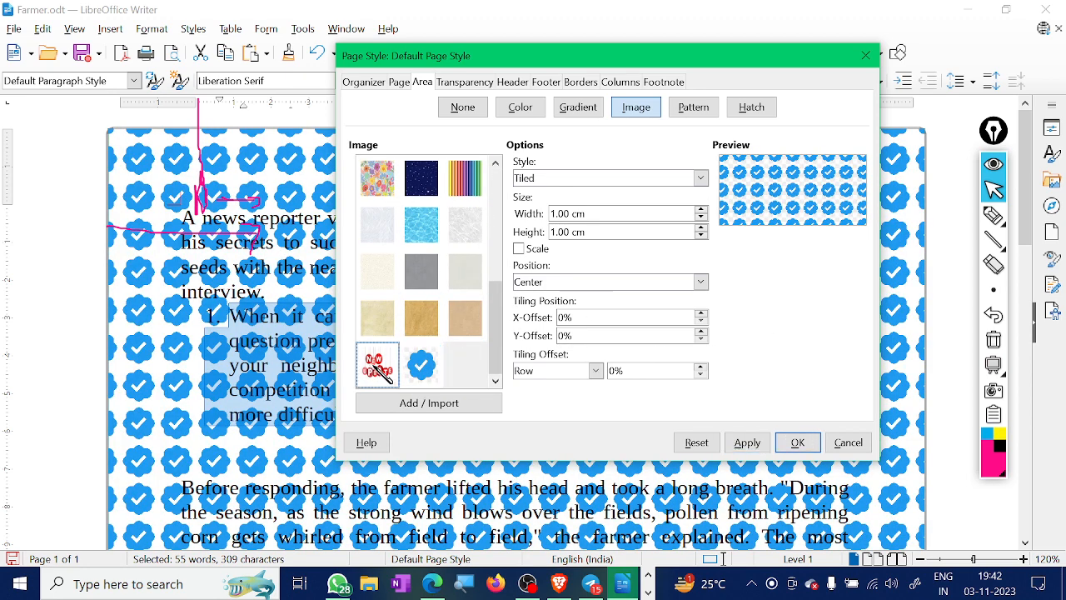
pyautogui.click(746, 442)
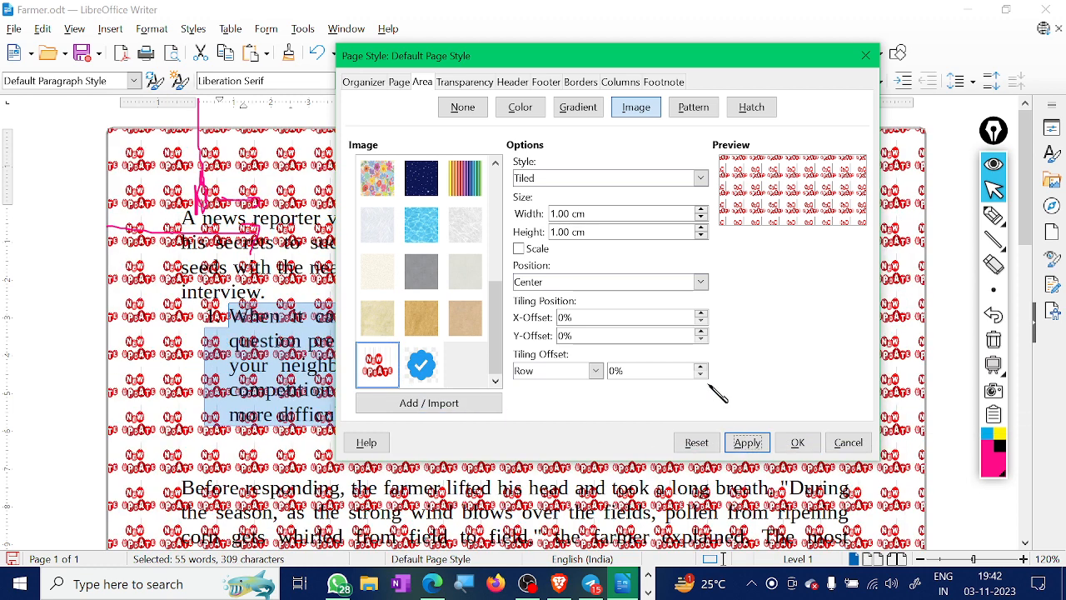
# - Apply the blue water image as the page background and change its style from tiled to Stretched
pyautogui.click(421, 223)
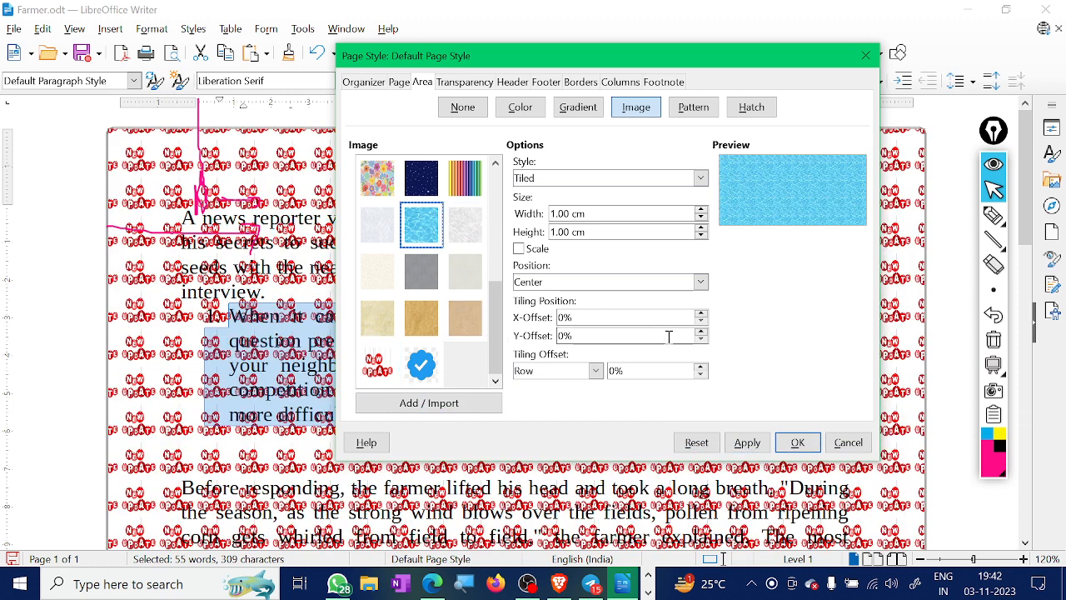
pyautogui.click(747, 442)
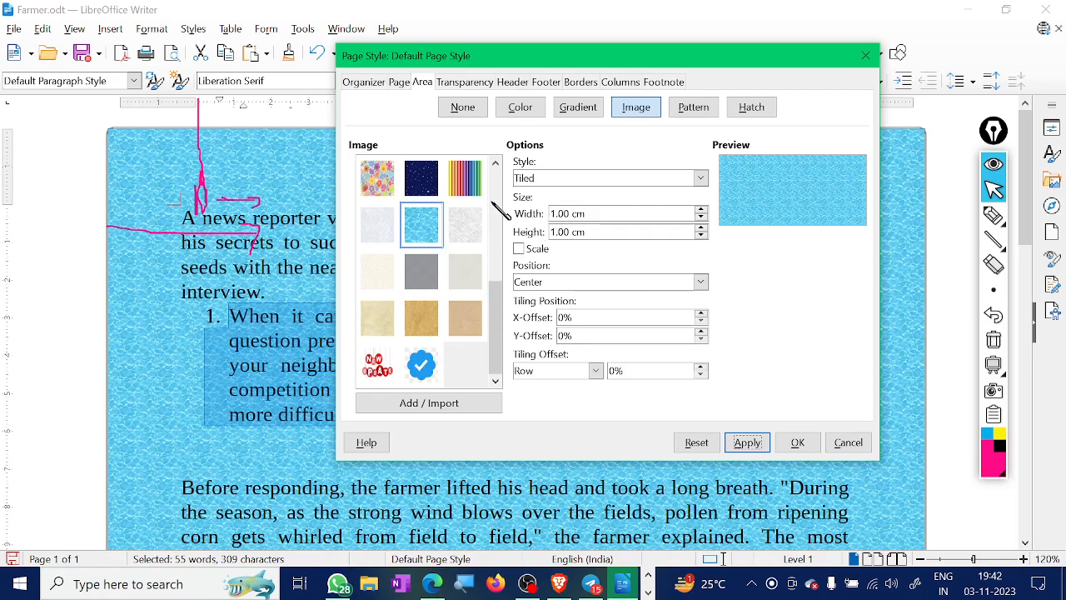
pyautogui.click(572, 178)
pyautogui.click(550, 220)
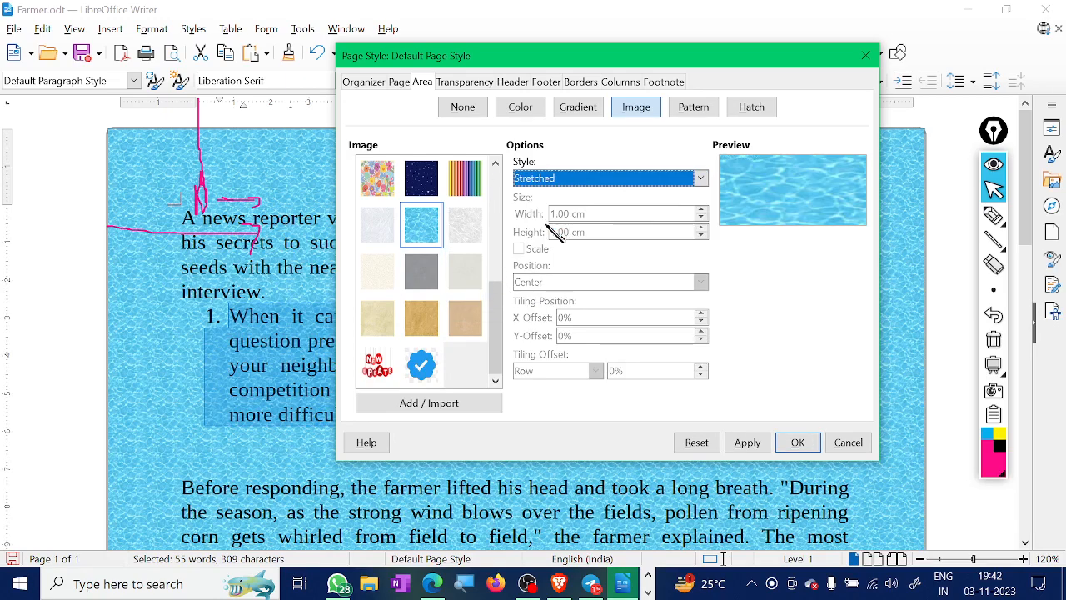
pyautogui.click(747, 442)
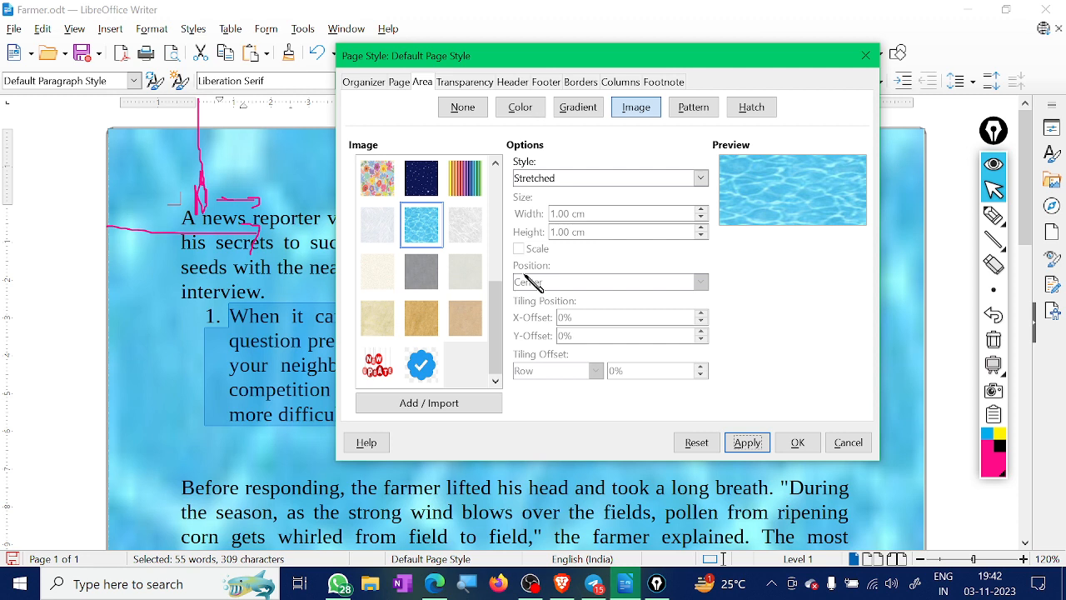
# - Fill the page background with the Shingle pattern in Brick and Light Brick 3
pyautogui.click(691, 114)
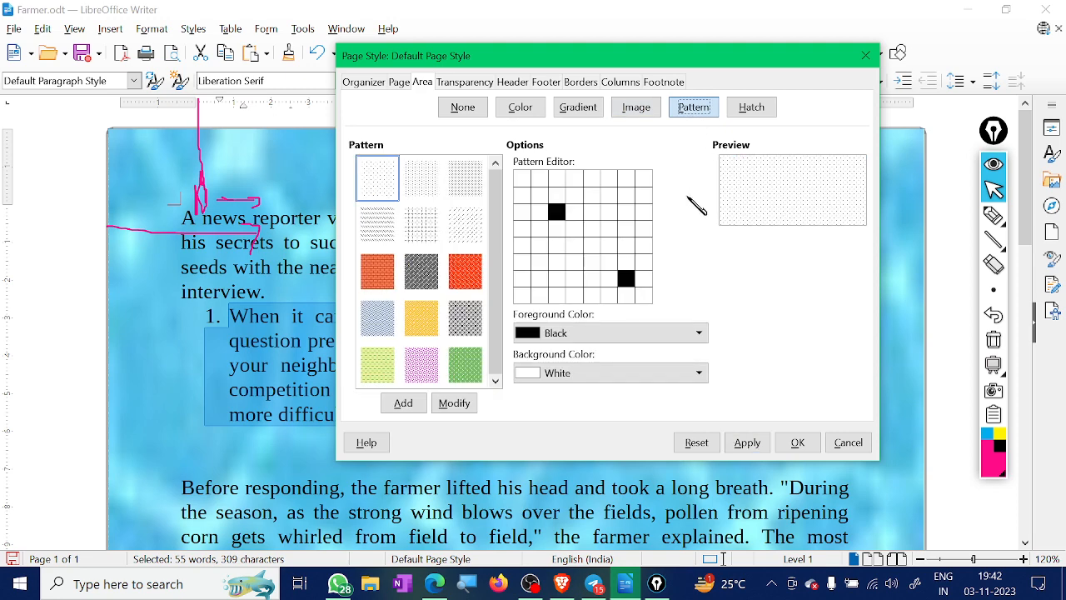
pyautogui.click(470, 277)
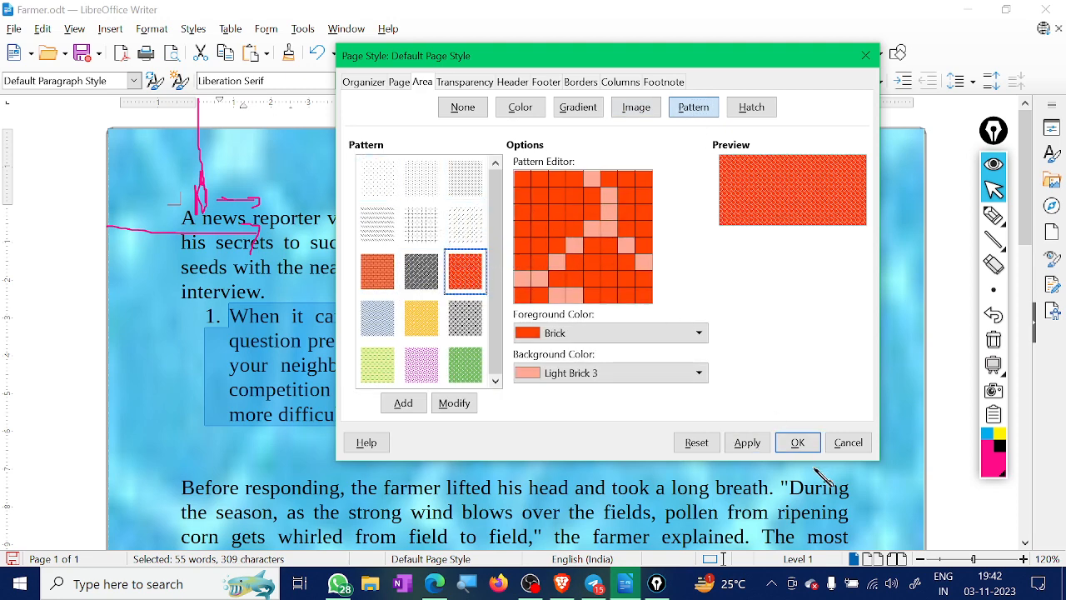
pyautogui.click(747, 442)
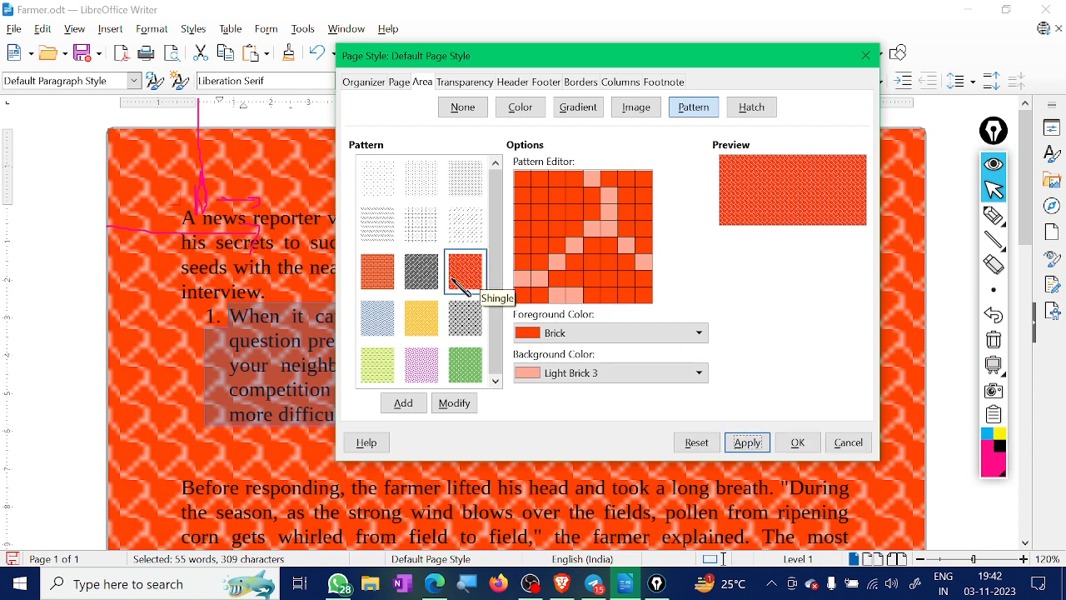
# - Apply the Dark Gray 1 on Light Gray 4 pattern, and replace it with the black-on-white dashed diagonal pattern
pyautogui.click(464, 317)
pyautogui.click(747, 442)
pyautogui.click(465, 225)
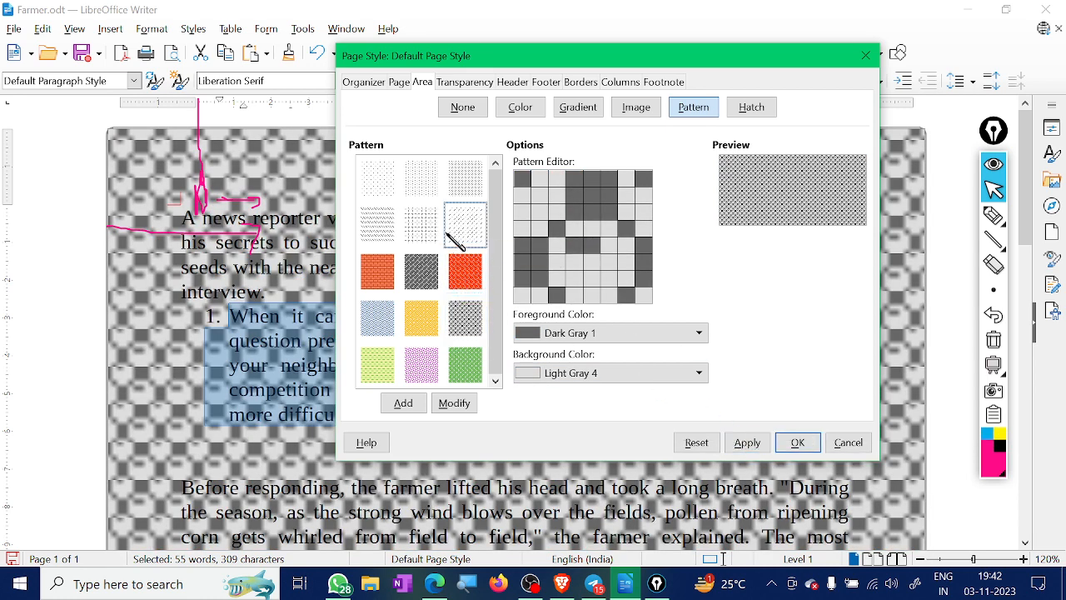
pyautogui.click(747, 442)
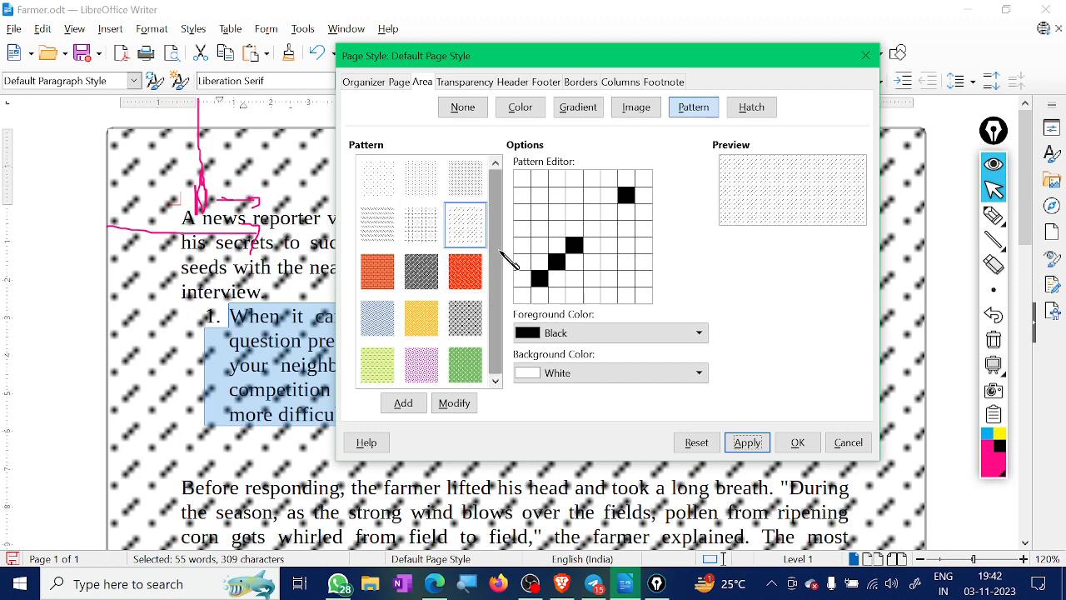
pyautogui.click(691, 114)
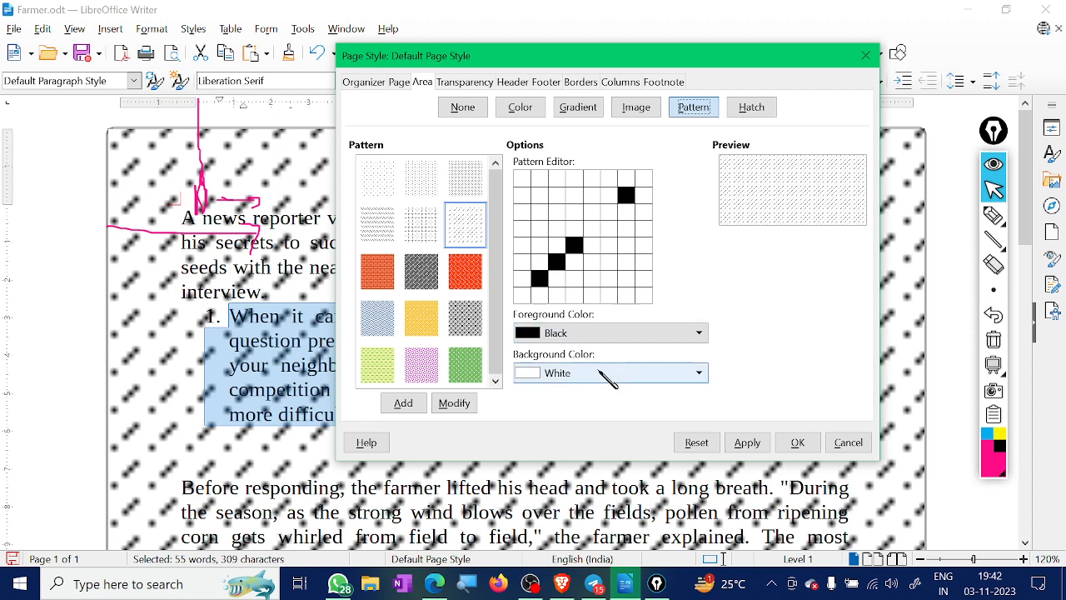
# - Try several hatches and apply the blue single-line hatch with 0.36 cm spacing and a 315° angle to the page
pyautogui.click(747, 110)
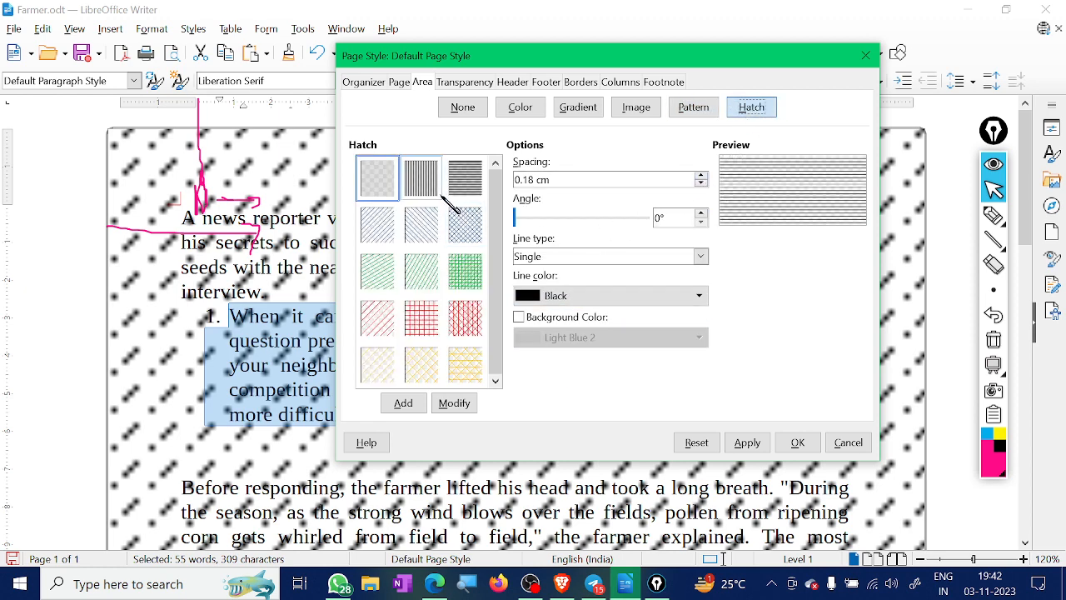
pyautogui.click(465, 177)
pyautogui.click(421, 226)
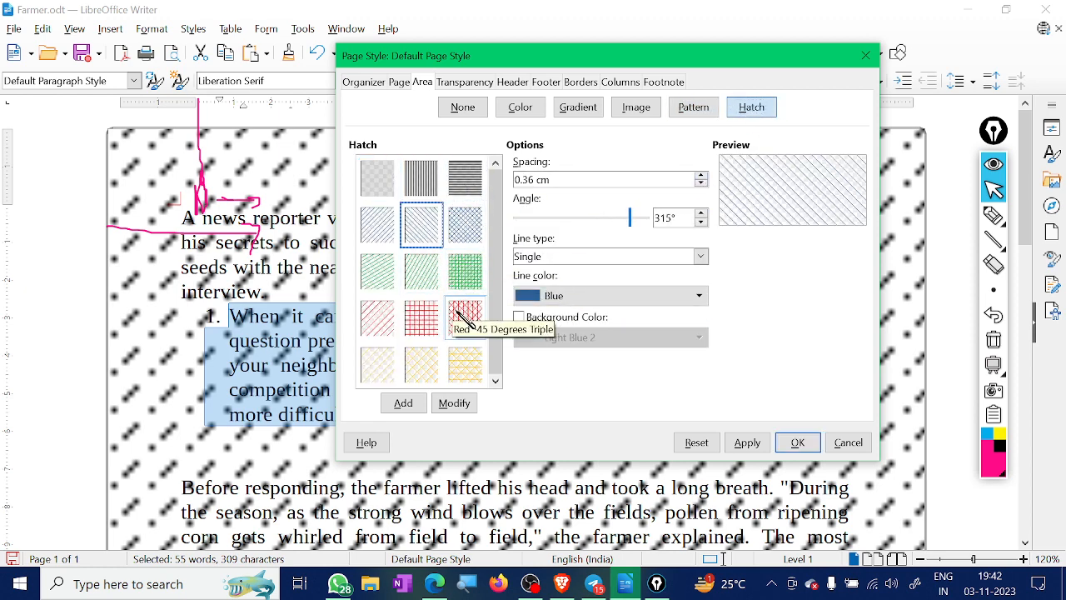
pyautogui.click(421, 318)
pyautogui.click(465, 273)
pyautogui.click(421, 225)
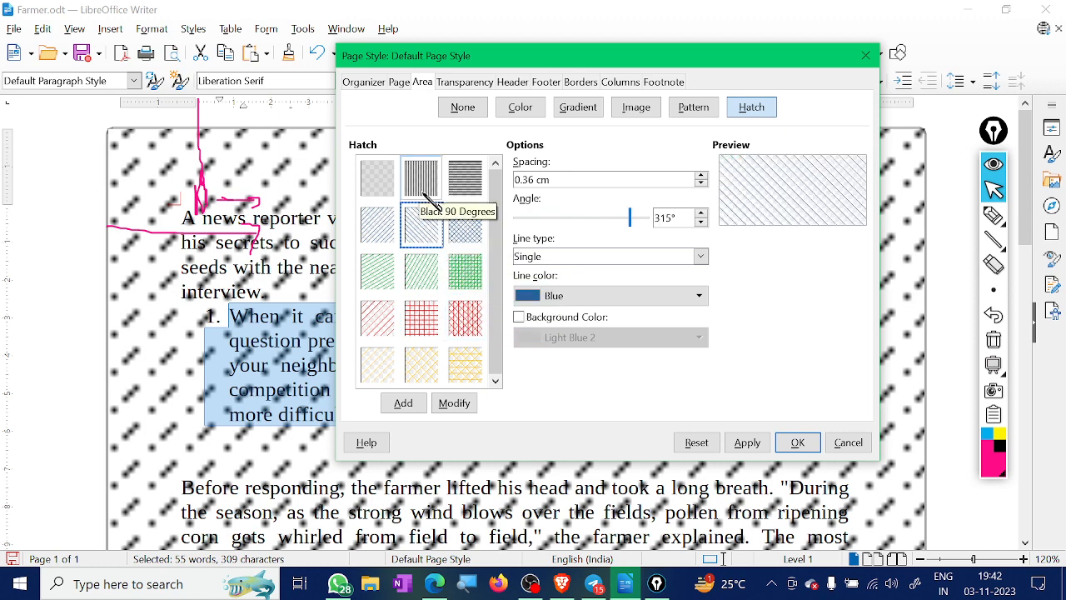
pyautogui.click(754, 444)
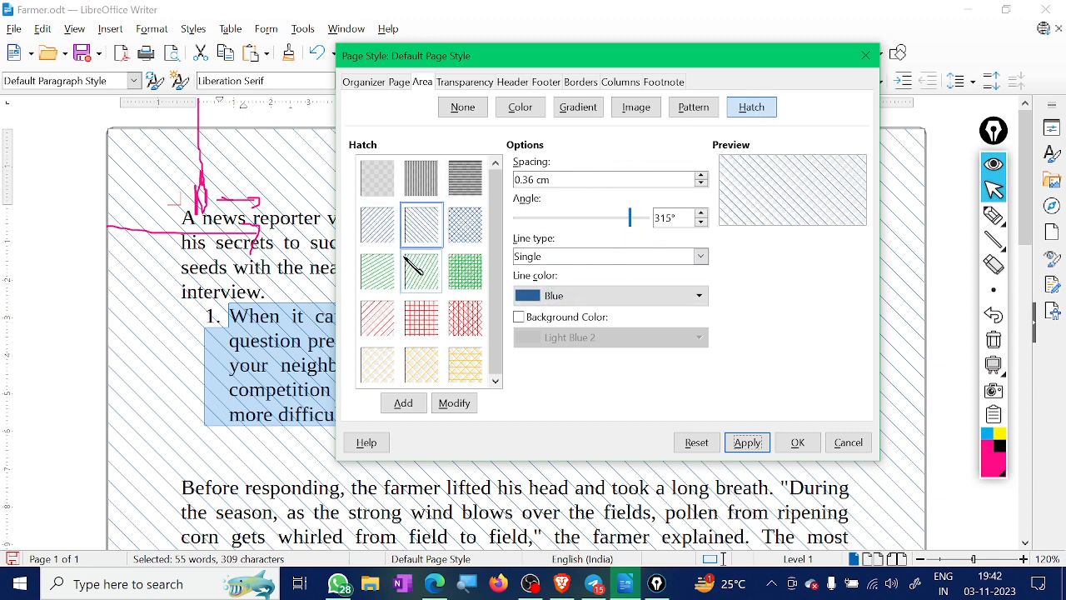
# - Look through the other fill types, and return to Hatch with the black single-line hatch at 0.18 cm spacing and 0°
pyautogui.click(463, 108)
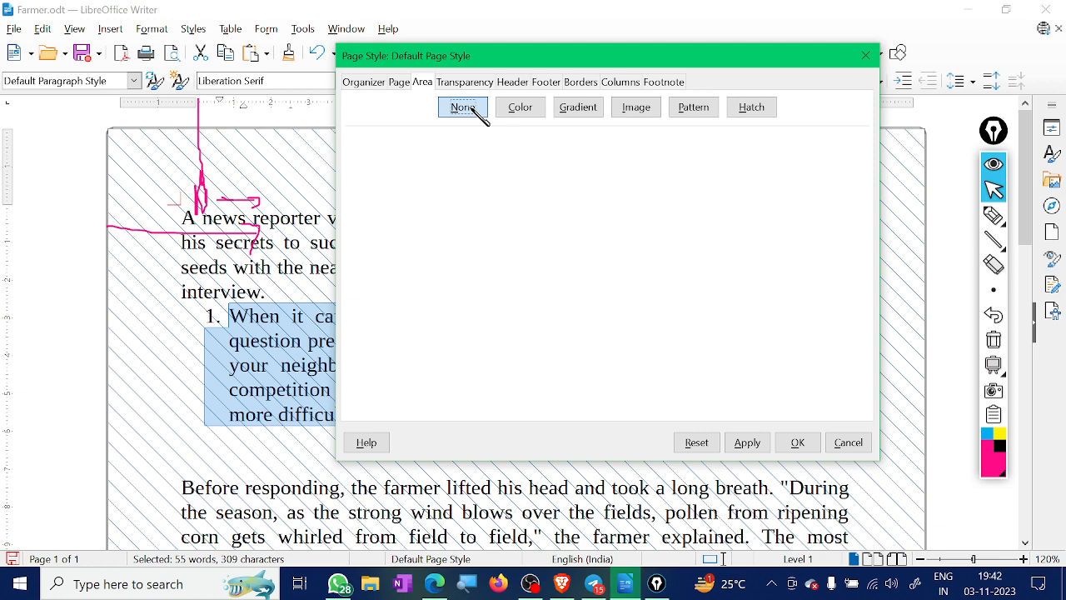
pyautogui.click(521, 109)
pyautogui.click(574, 109)
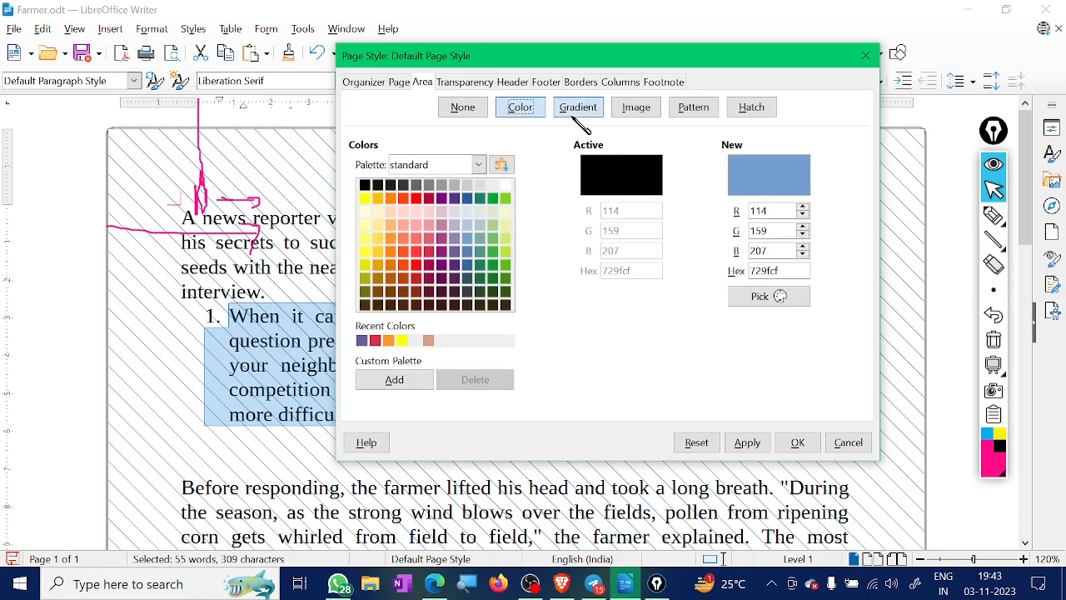
pyautogui.click(633, 116)
pyautogui.click(696, 113)
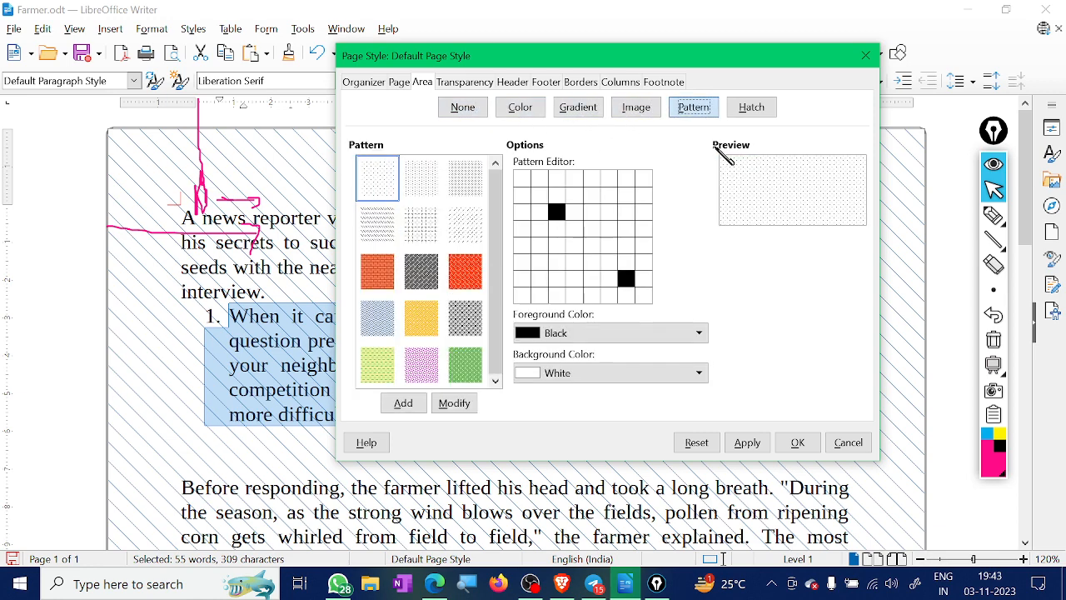
pyautogui.click(749, 112)
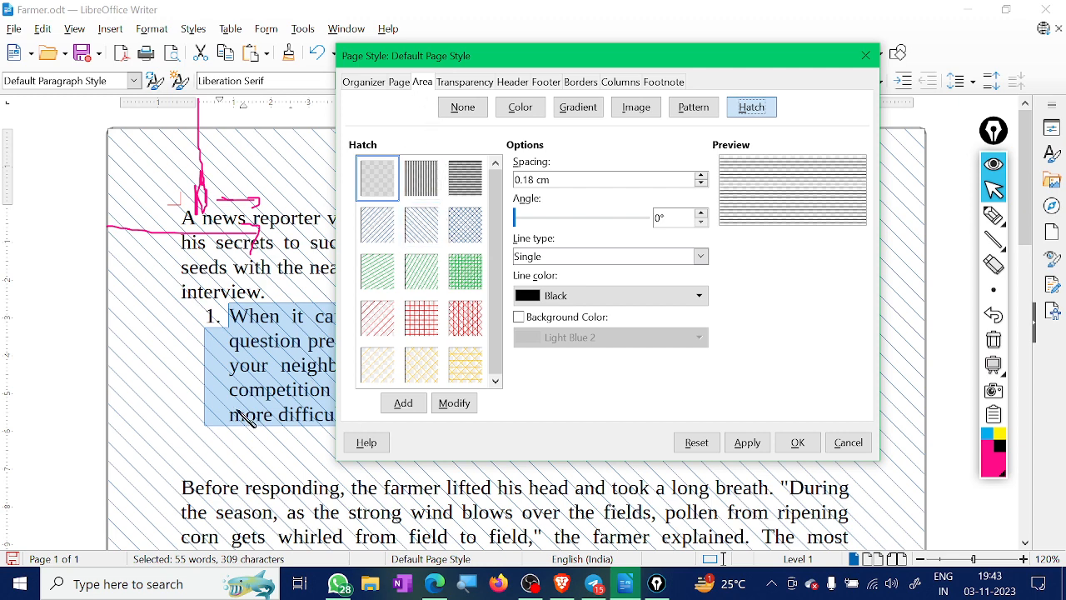
# - Set the hatched page background's transparency to 31% and apply it to the page
pyautogui.click(456, 82)
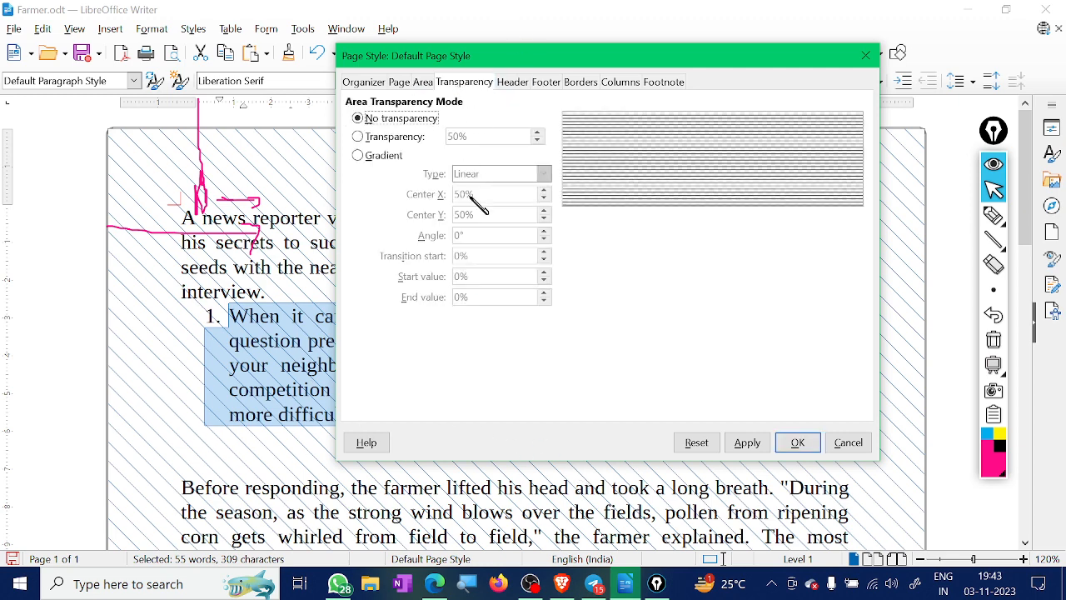
pyautogui.click(402, 83)
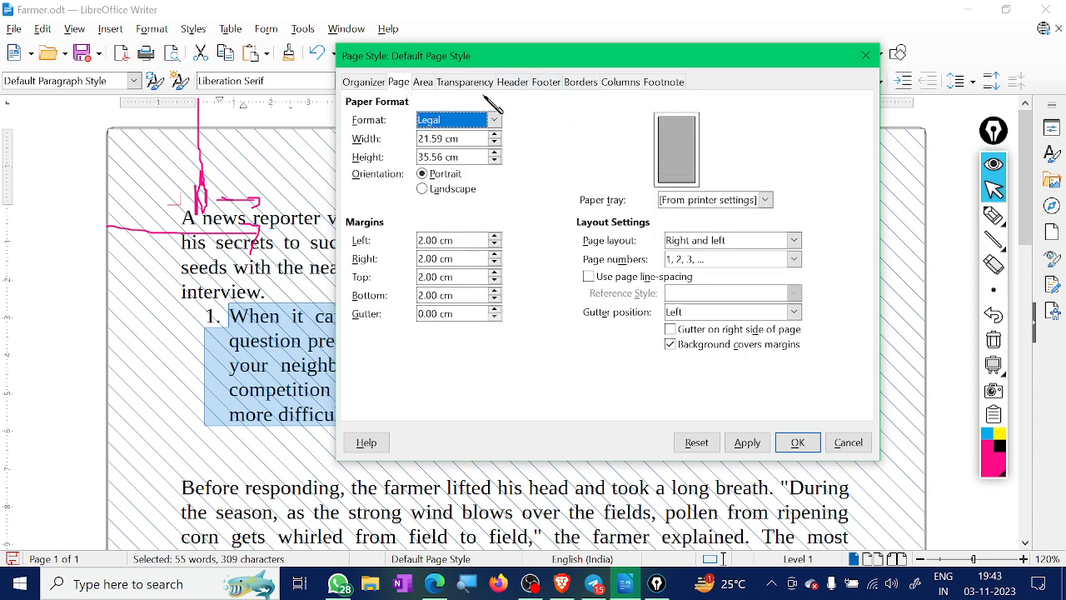
pyautogui.click(423, 82)
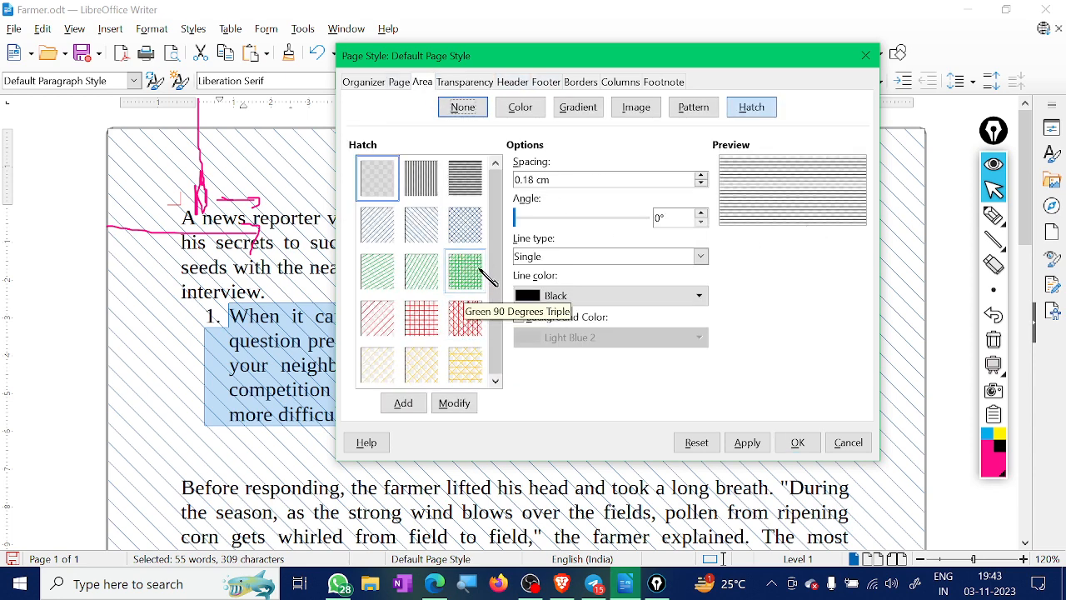
pyautogui.click(454, 83)
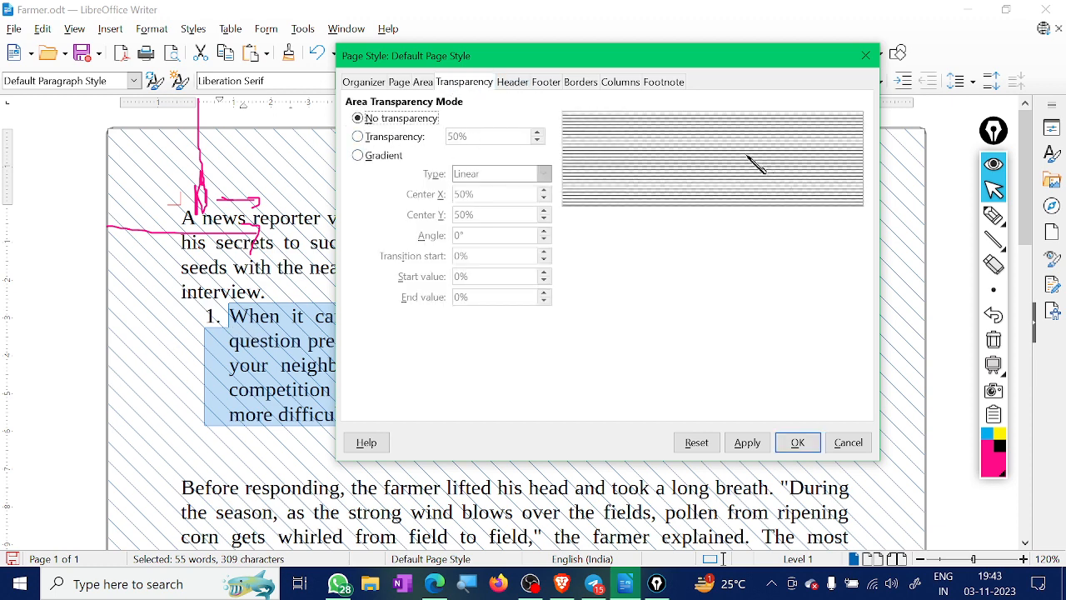
pyautogui.click(383, 139)
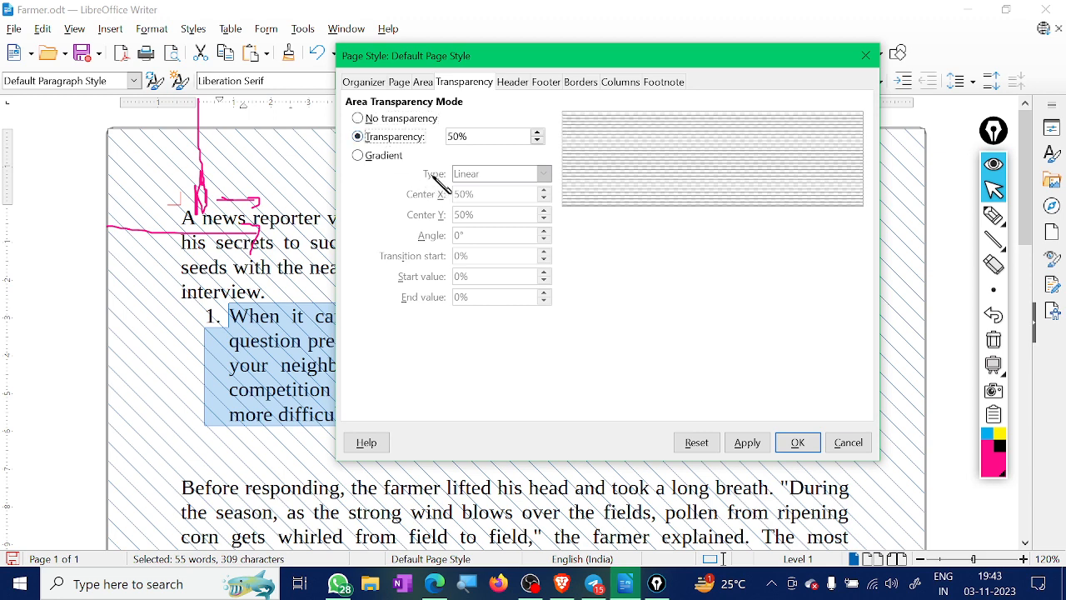
pyautogui.click(537, 141)
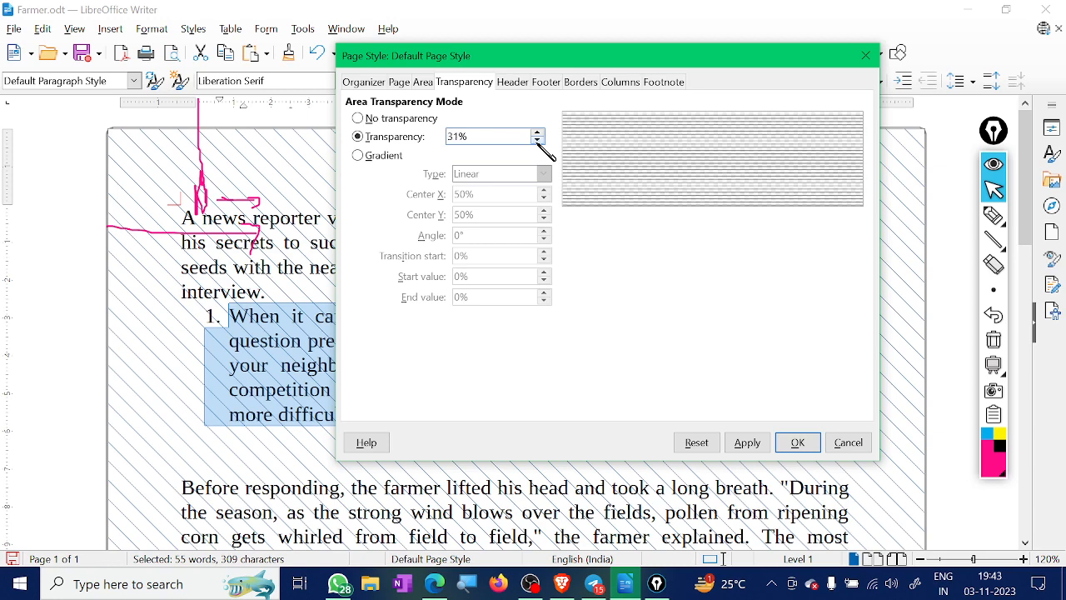
pyautogui.click(747, 443)
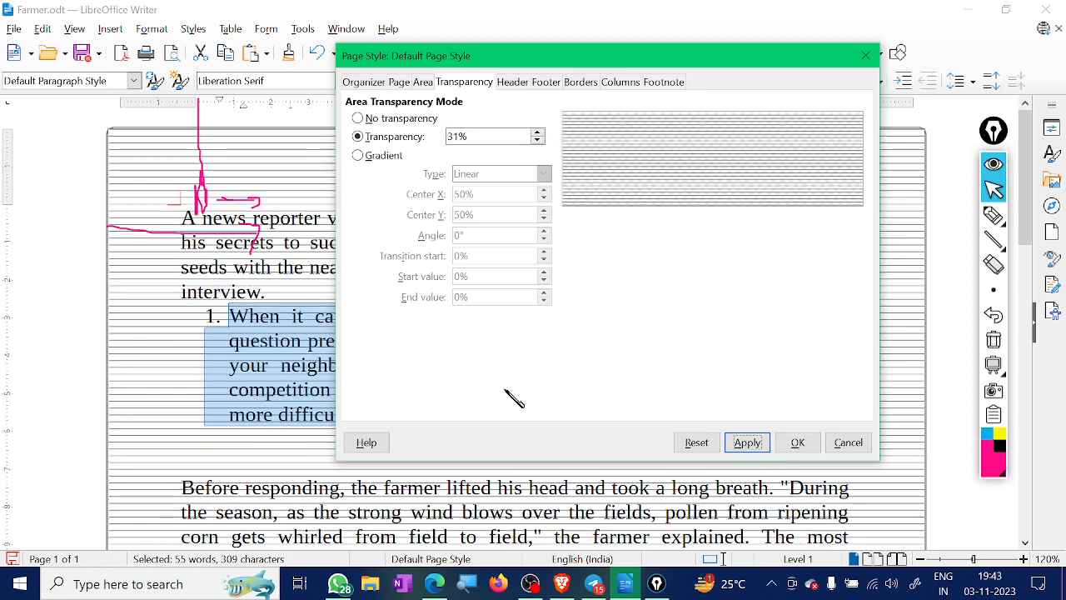
# - Raise the page background's transparency to 84% and apply it
pyautogui.click(537, 131)
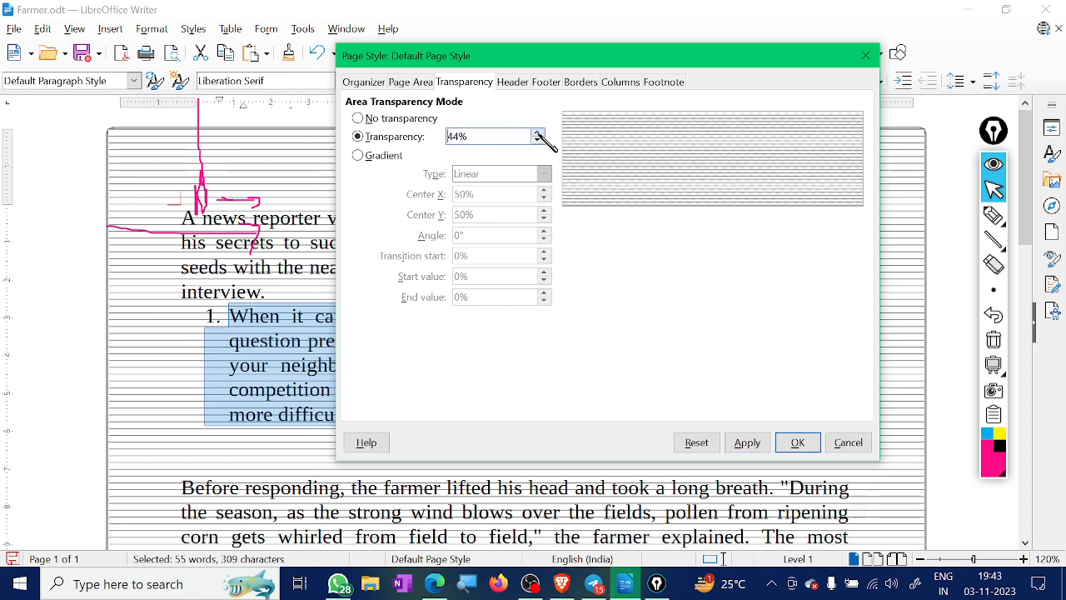
pyautogui.click(537, 131)
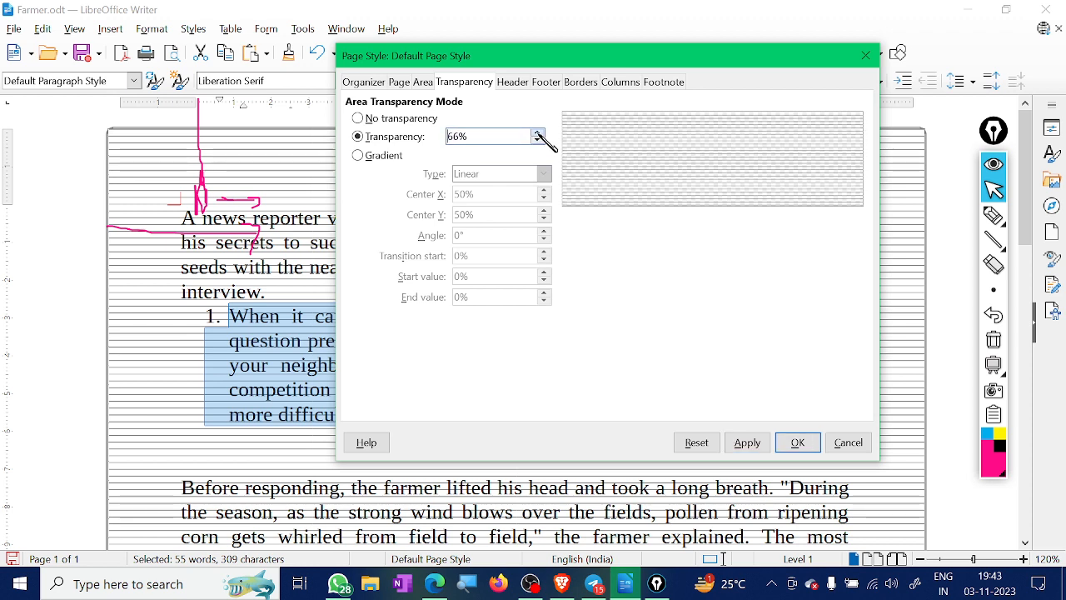
pyautogui.click(537, 132)
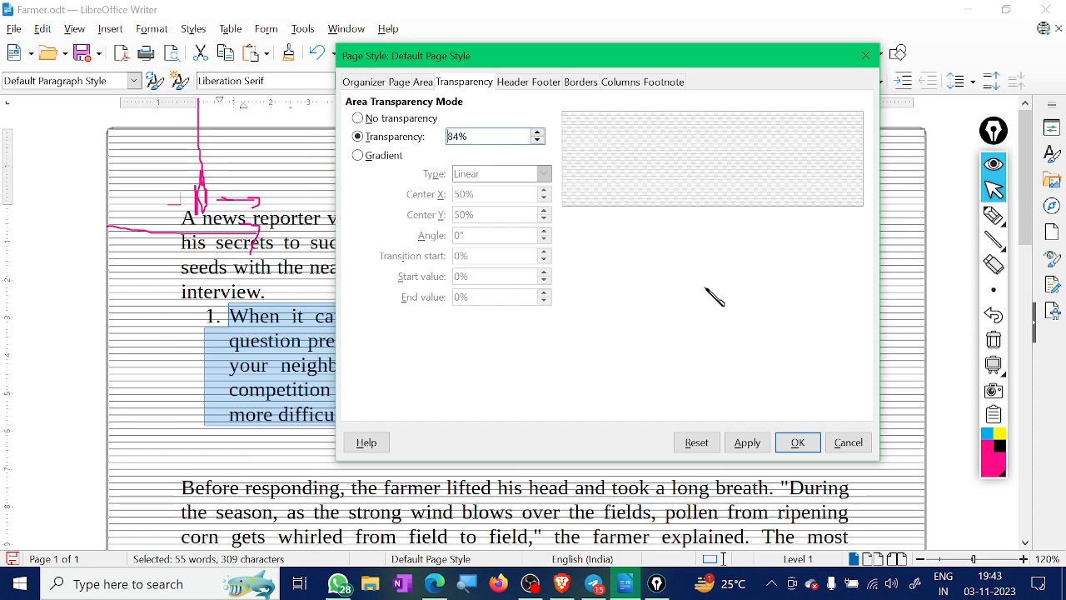
pyautogui.click(746, 442)
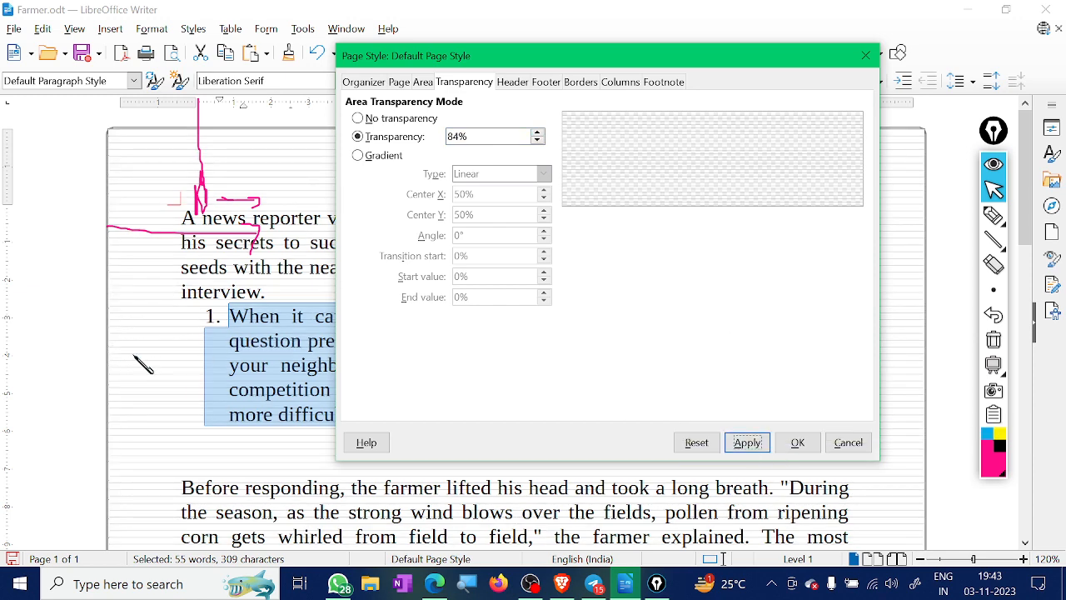
# - Try 97% transparency on the page background, and settle on 81%, applying both values
pyautogui.click(539, 134)
pyautogui.click(537, 131)
pyautogui.click(537, 131)
pyautogui.click(537, 132)
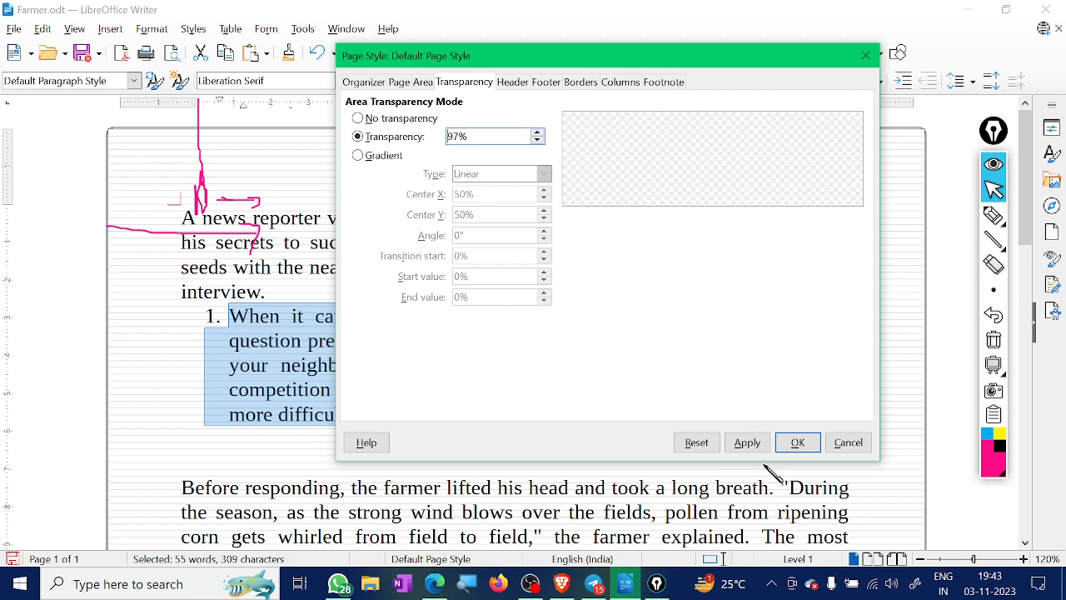
pyautogui.click(747, 442)
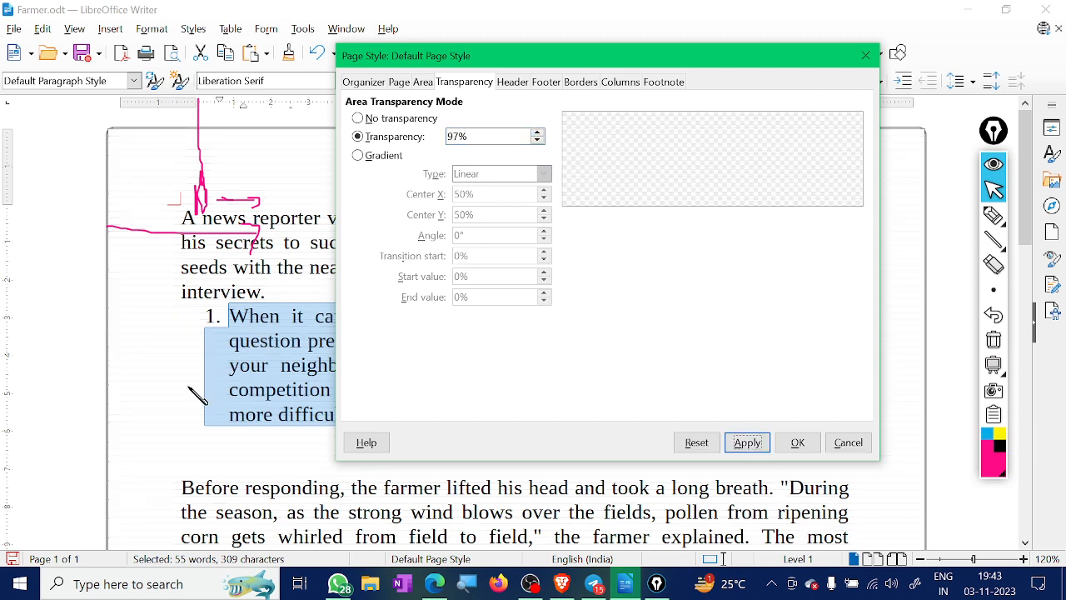
pyautogui.click(542, 145)
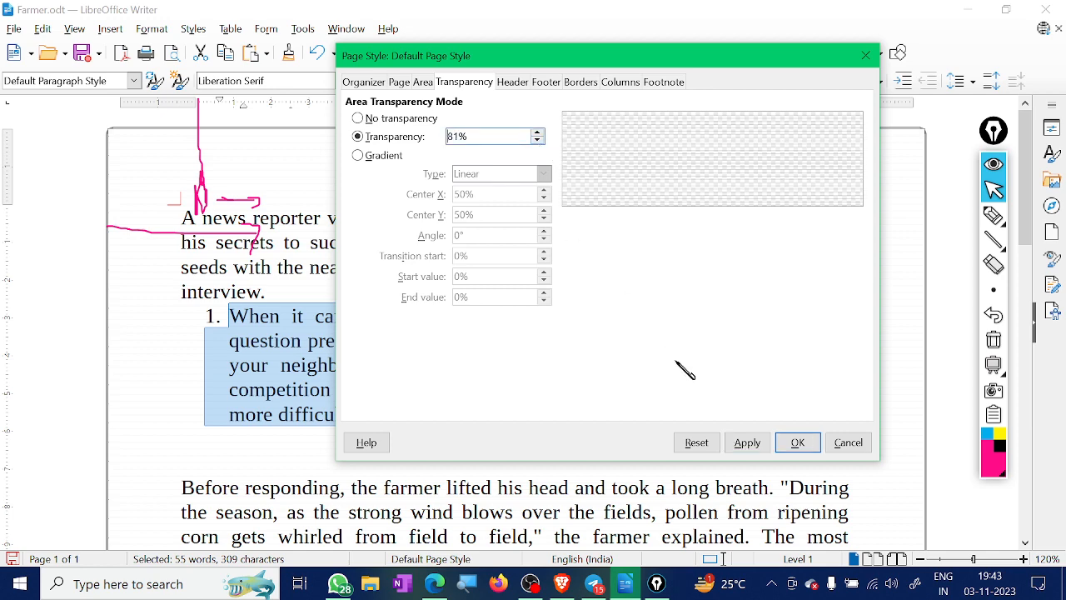
pyautogui.click(747, 442)
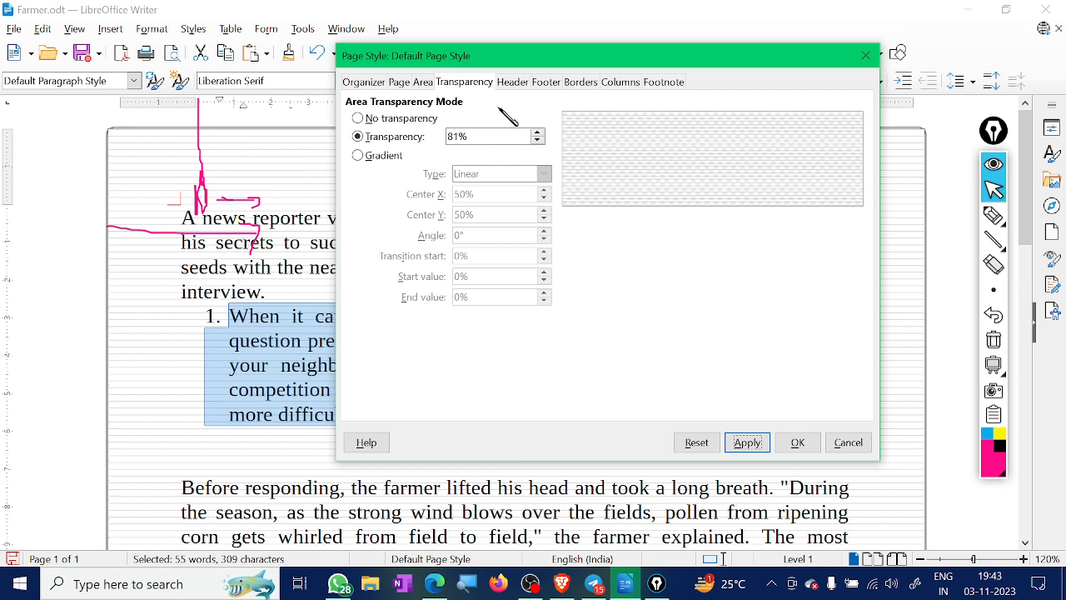
# - Turn on the page header, and mark the preview's header and footer areas with pen annotations labelled H and F
pyautogui.click(511, 82)
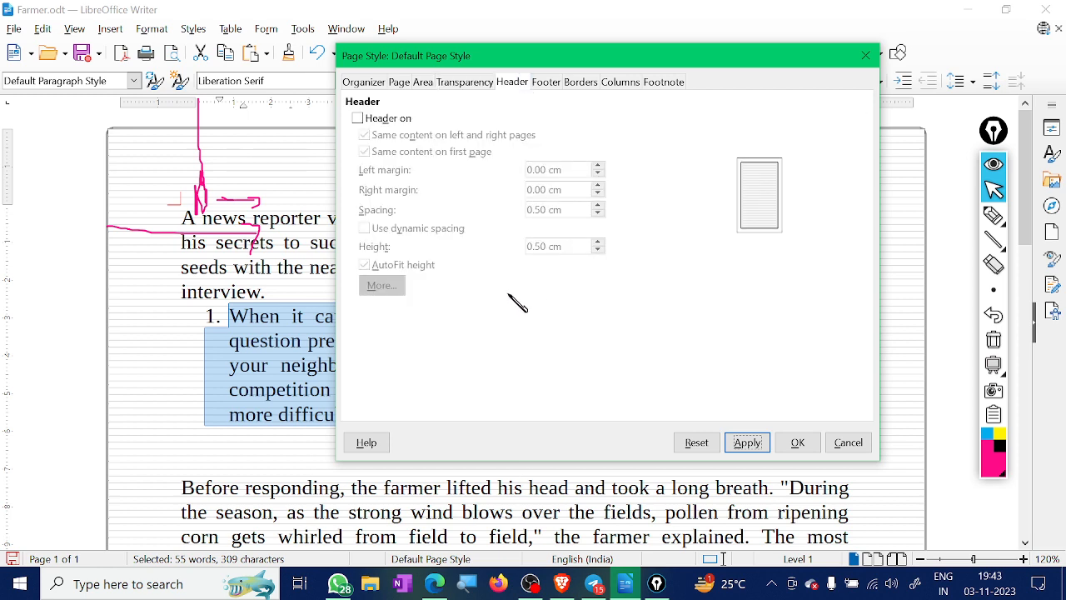
pyautogui.click(374, 119)
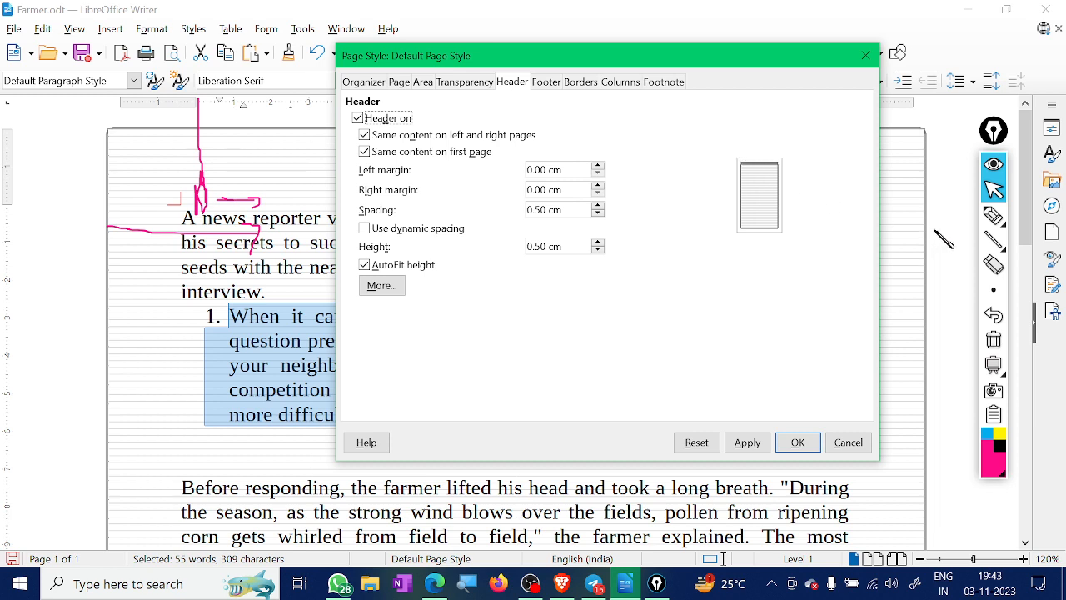
pyautogui.click(995, 216)
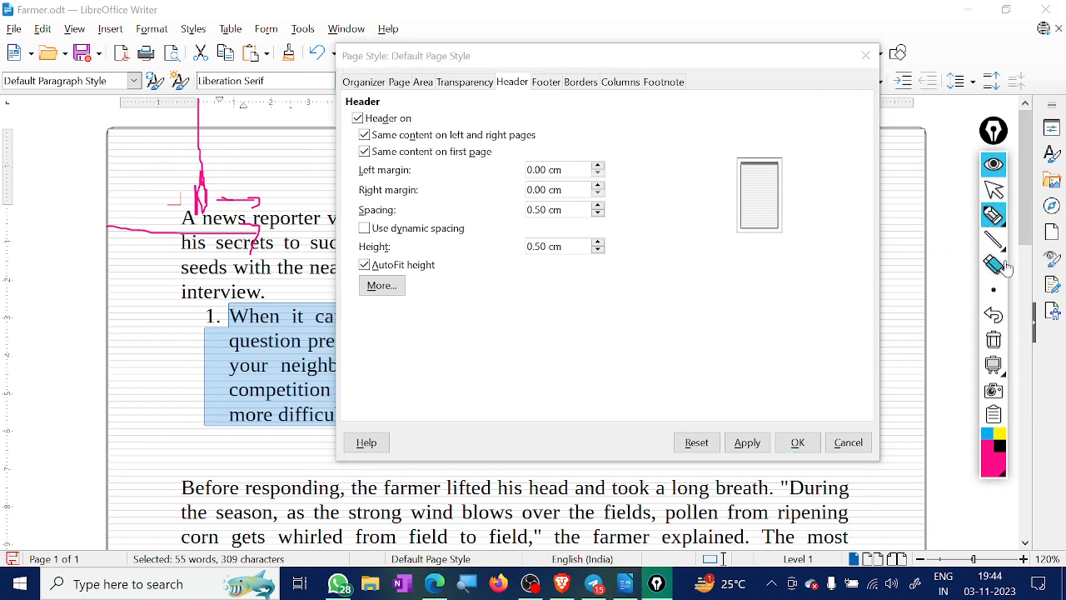
pyautogui.moveTo(505, 340); pyautogui.dragTo(505, 377)
pyautogui.moveTo(508, 363)
pyautogui.mouseDown()
pyautogui.moveTo(528, 368)
pyautogui.moveTo(559, 343)
pyautogui.mouseUp()
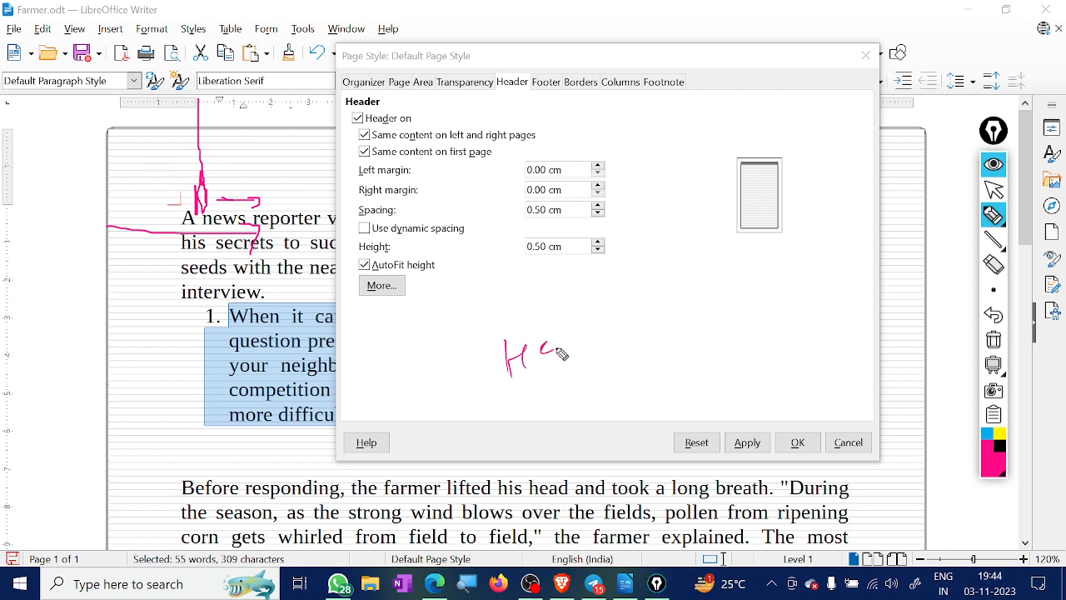
pyautogui.moveTo(739, 180)
pyautogui.mouseDown()
pyautogui.moveTo(785, 148)
pyautogui.moveTo(748, 185)
pyautogui.mouseUp()
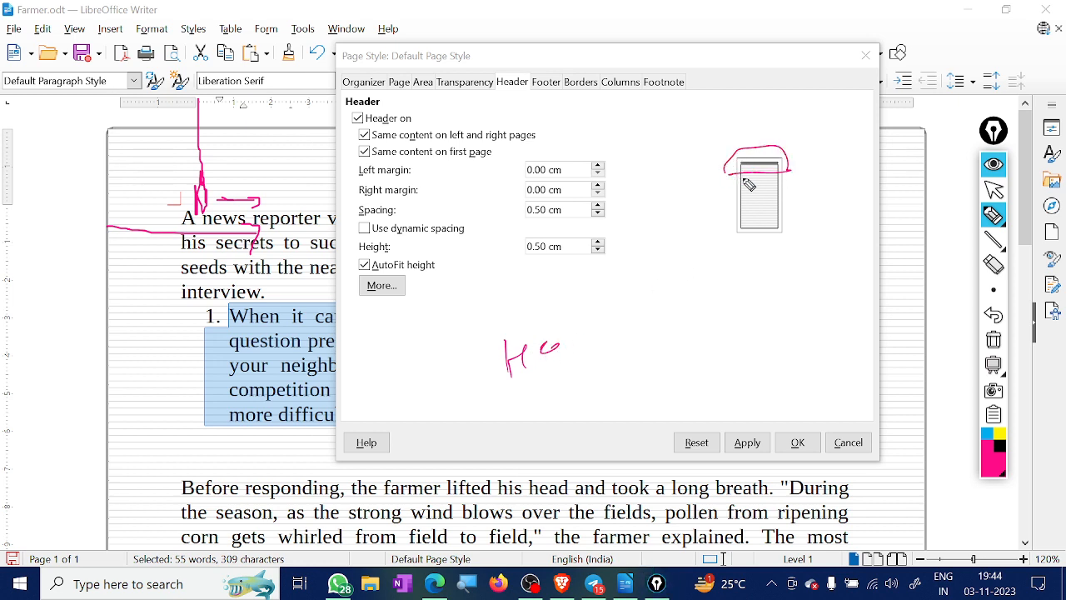
pyautogui.moveTo(724, 223)
pyautogui.mouseDown()
pyautogui.moveTo(778, 222)
pyautogui.moveTo(796, 236)
pyautogui.moveTo(732, 245)
pyautogui.moveTo(750, 307)
pyautogui.moveTo(779, 277)
pyautogui.mouseUp()
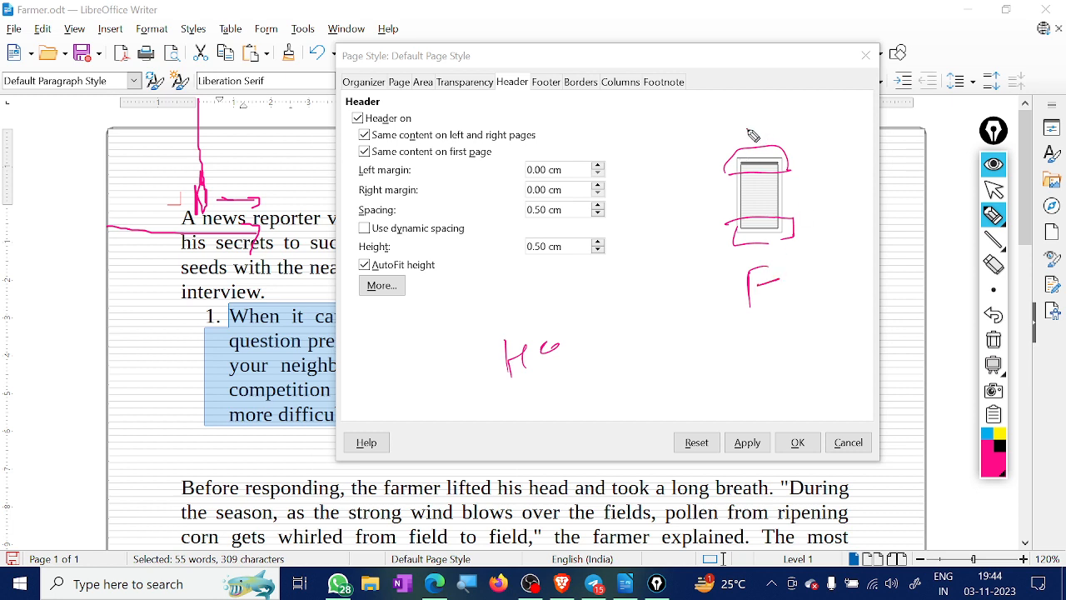
pyautogui.moveTo(748, 127); pyautogui.dragTo(747, 151)
pyautogui.moveTo(747, 138); pyautogui.dragTo(766, 133)
pyautogui.moveTo(766, 125)
pyautogui.mouseDown()
pyautogui.moveTo(779, 145)
pyautogui.moveTo(800, 143)
pyautogui.mouseUp()
# - Sketch a page with the pen in the dialog's empty area, marking its header and footer bands
pyautogui.moveTo(663, 302); pyautogui.dragTo(659, 360)
pyautogui.moveTo(664, 301)
pyautogui.mouseDown()
pyautogui.moveTo(714, 327)
pyautogui.moveTo(658, 361)
pyautogui.mouseUp()
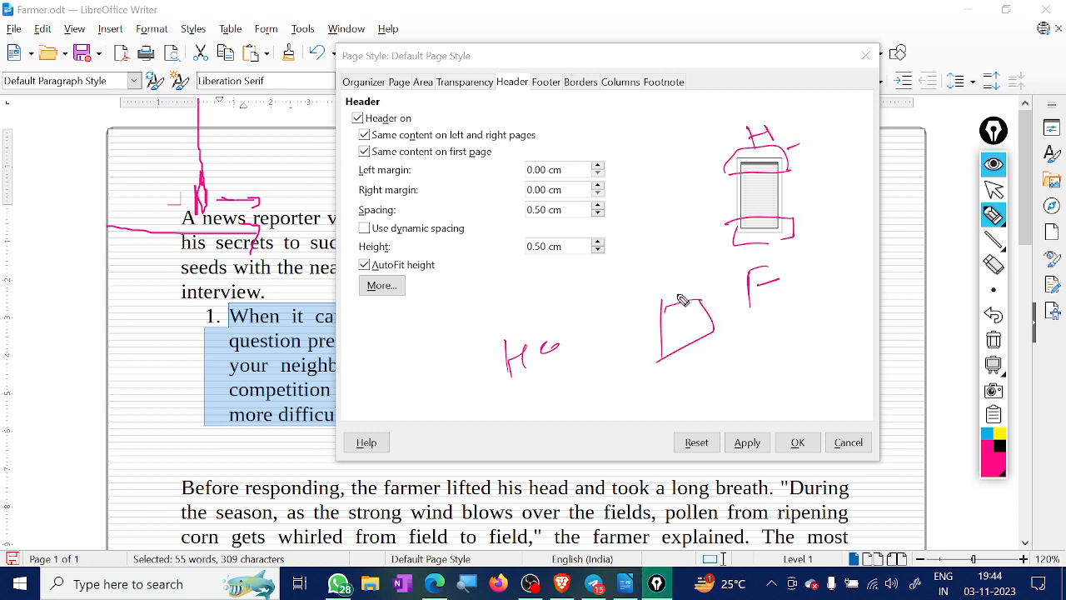
pyautogui.moveTo(679, 290); pyautogui.dragTo(690, 291)
pyautogui.moveTo(664, 363); pyautogui.dragTo(714, 356)
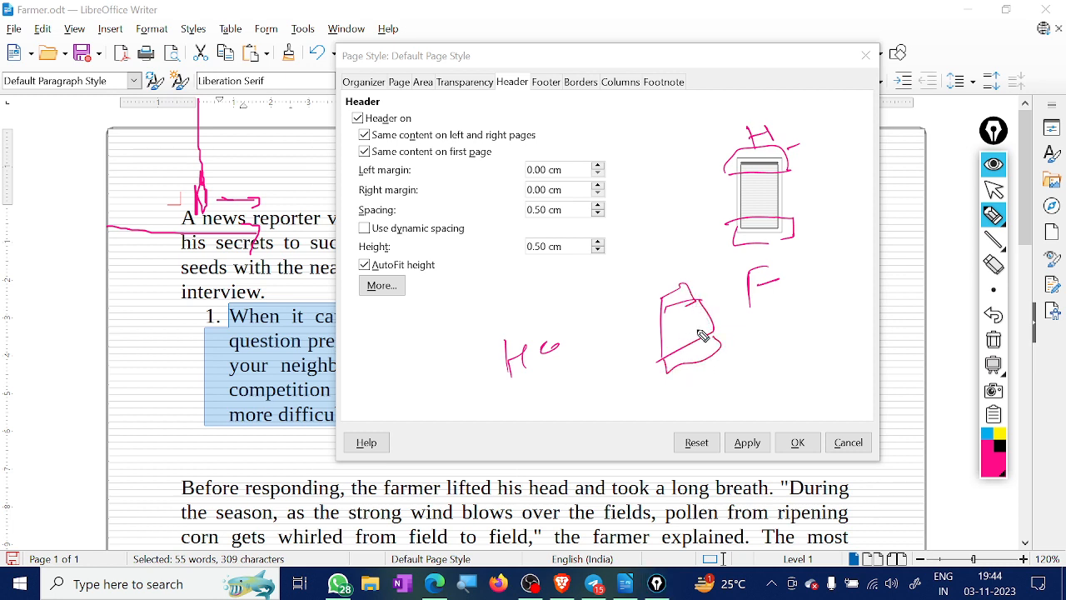
pyautogui.moveTo(669, 300); pyautogui.dragTo(684, 295)
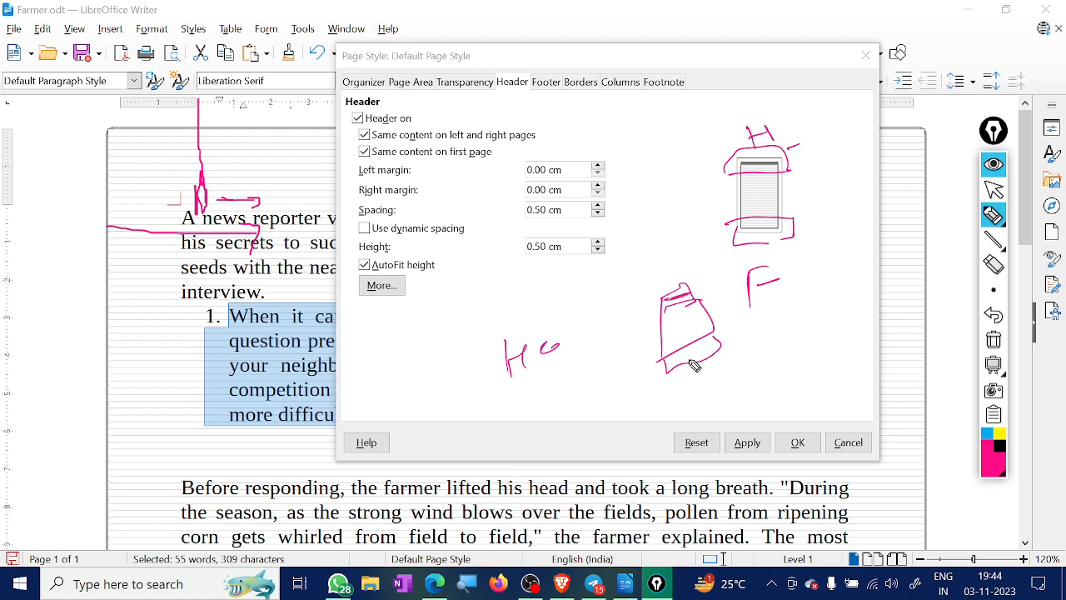
pyautogui.moveTo(694, 365); pyautogui.dragTo(715, 354)
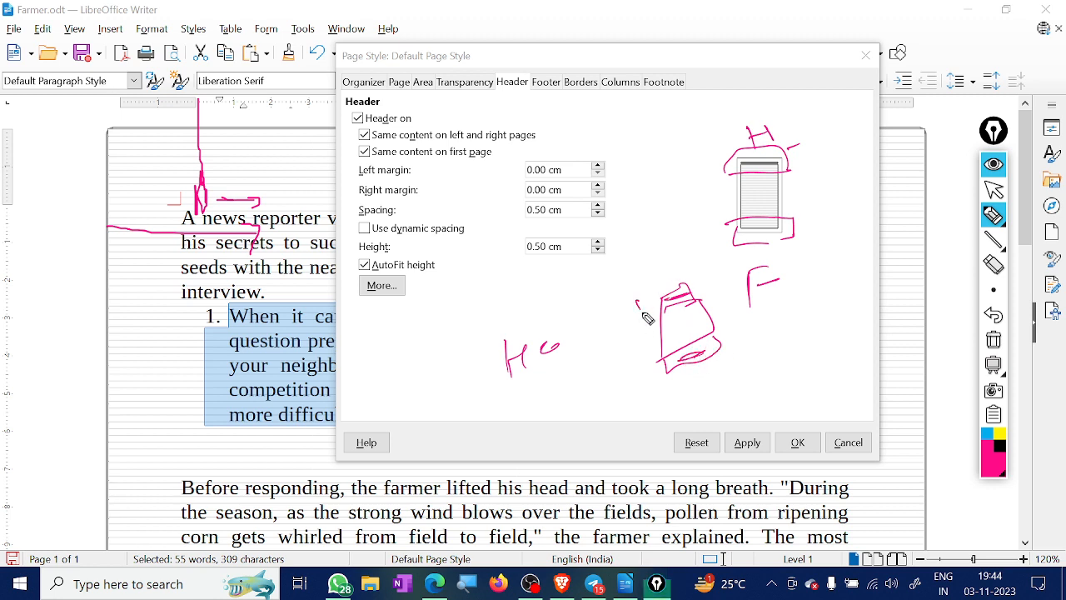
pyautogui.moveTo(641, 310); pyautogui.dragTo(658, 301)
pyautogui.moveTo(656, 367); pyautogui.dragTo(656, 382)
pyautogui.moveTo(652, 371); pyautogui.dragTo(658, 361)
pyautogui.moveTo(646, 282); pyautogui.dragTo(700, 288)
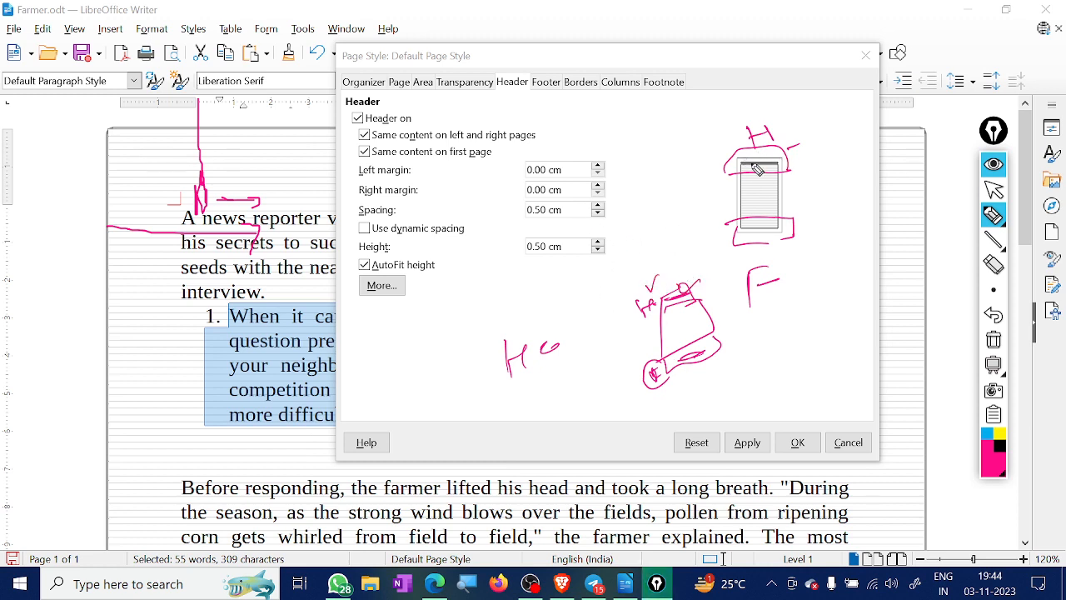
# - Mark the header options and page preview with pen strokes, clear all annotations from the screen, and return to the normal pointer
pyautogui.moveTo(444, 141); pyautogui.dragTo(435, 218)
pyautogui.moveTo(388, 175); pyautogui.dragTo(414, 182)
pyautogui.moveTo(407, 200); pyautogui.dragTo(438, 194)
pyautogui.moveTo(403, 226); pyautogui.dragTo(434, 213)
pyautogui.moveTo(776, 150)
pyautogui.mouseDown()
pyautogui.moveTo(716, 237)
pyautogui.moveTo(787, 141)
pyautogui.mouseUp()
pyautogui.moveTo(443, 124); pyautogui.dragTo(503, 98)
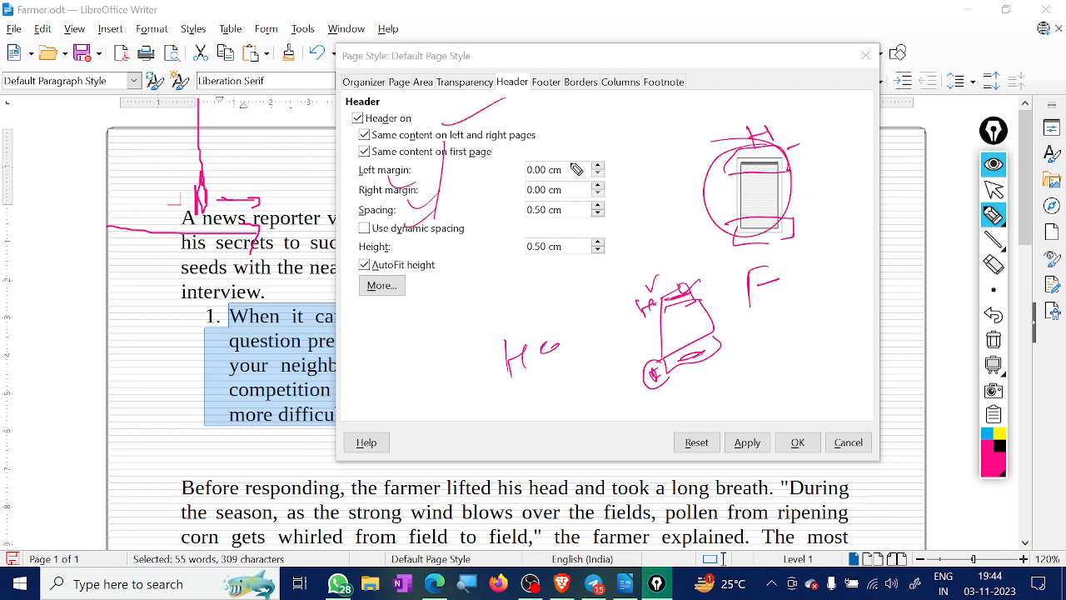
pyautogui.click(993, 339)
pyautogui.click(992, 189)
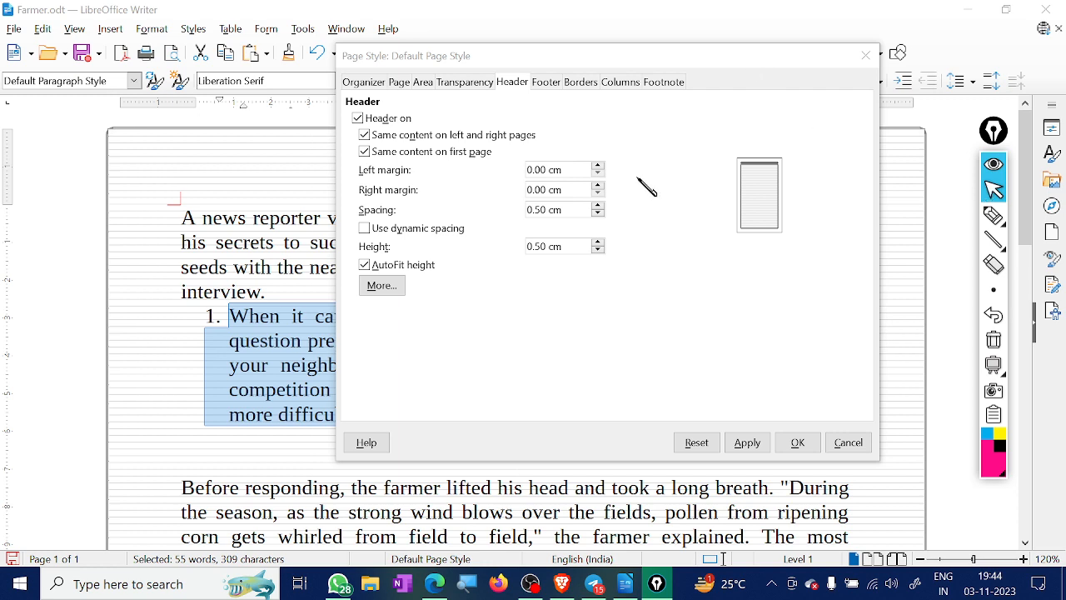
# - Check the page style's footer settings, and turn the page header off again
pyautogui.click(553, 83)
pyautogui.click(547, 83)
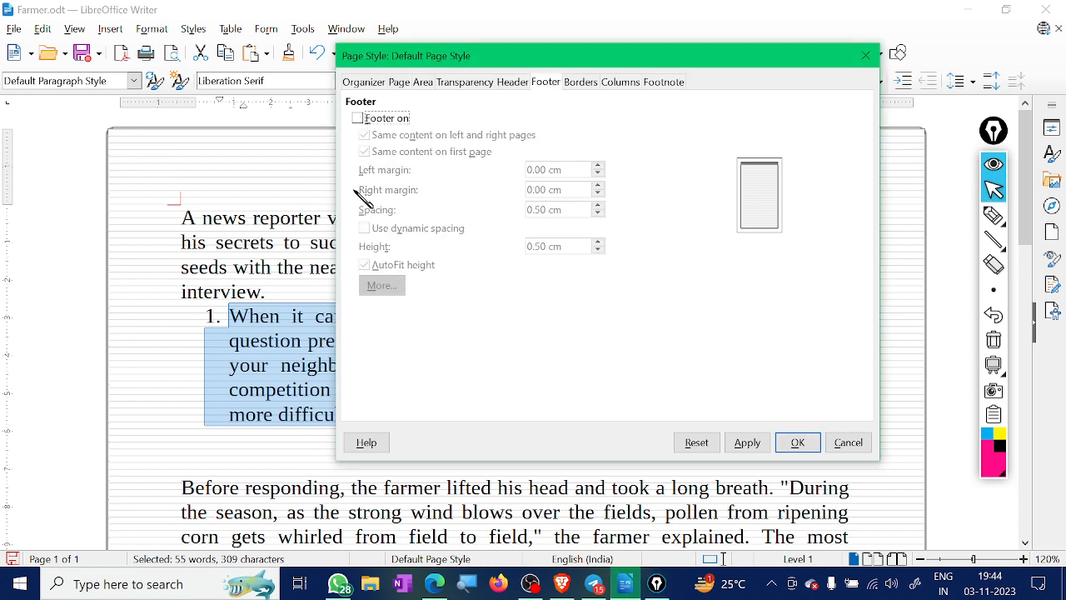
pyautogui.click(511, 83)
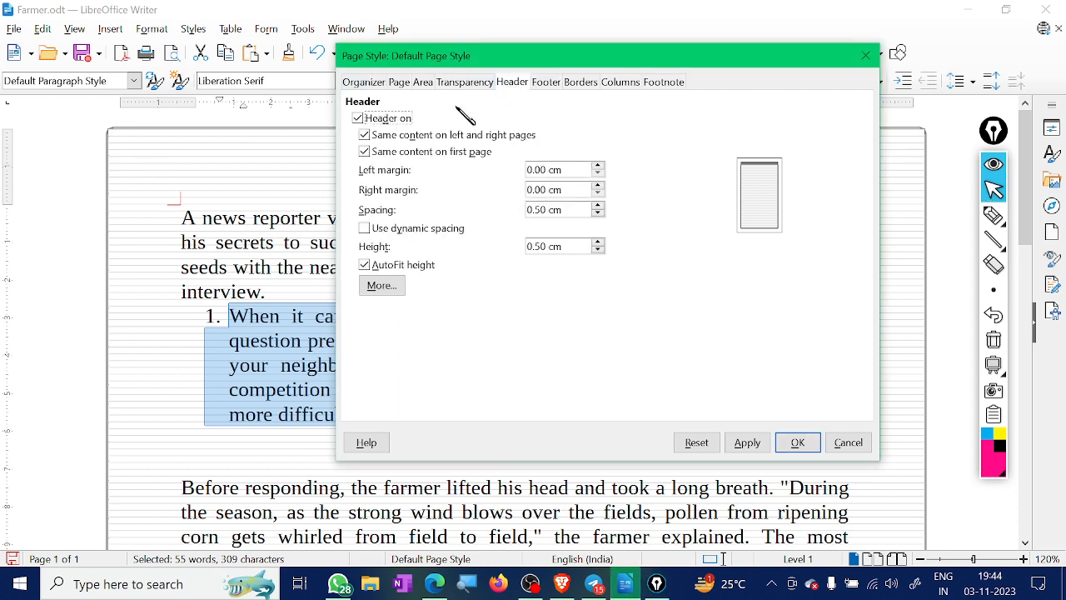
pyautogui.click(386, 118)
# - Put a border on all four sides of the page style, choose a line style, set its color to Red, and apply it
pyautogui.click(582, 83)
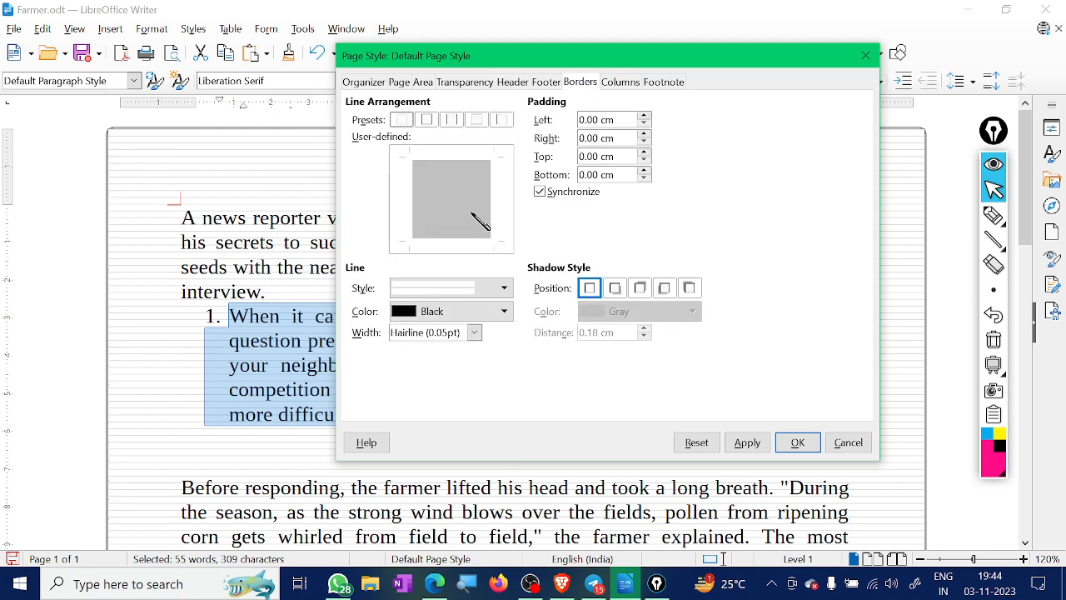
pyautogui.moveTo(629, 58); pyautogui.dragTo(710, 39)
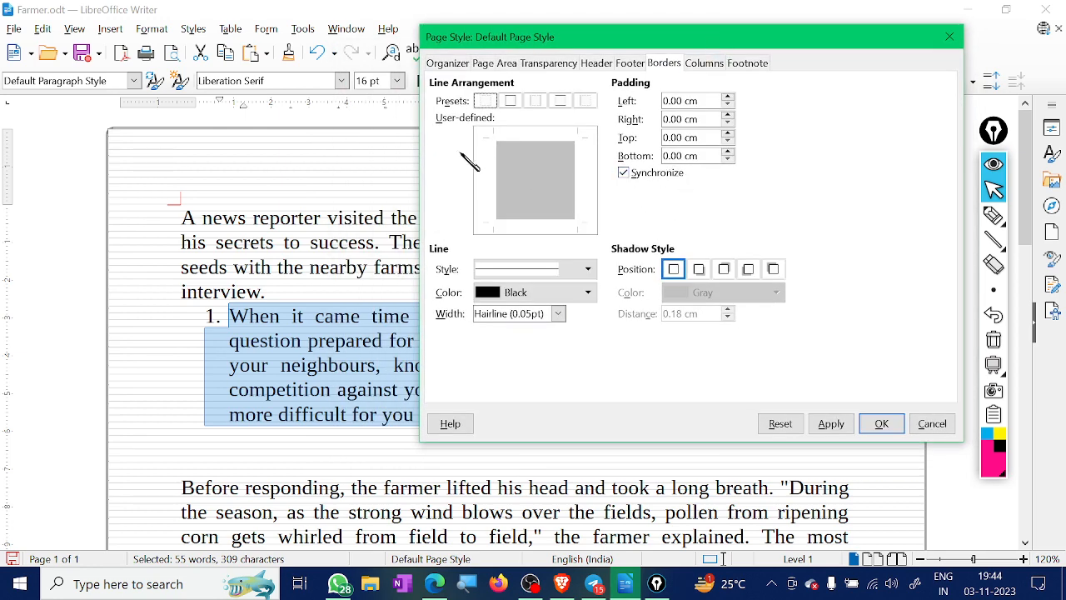
pyautogui.click(510, 100)
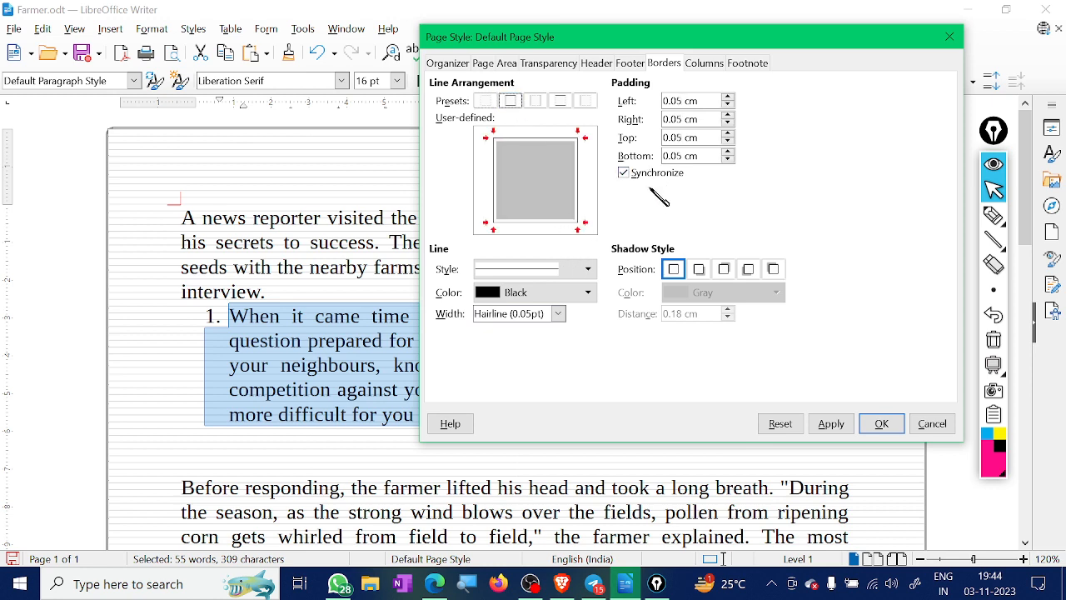
pyautogui.click(558, 269)
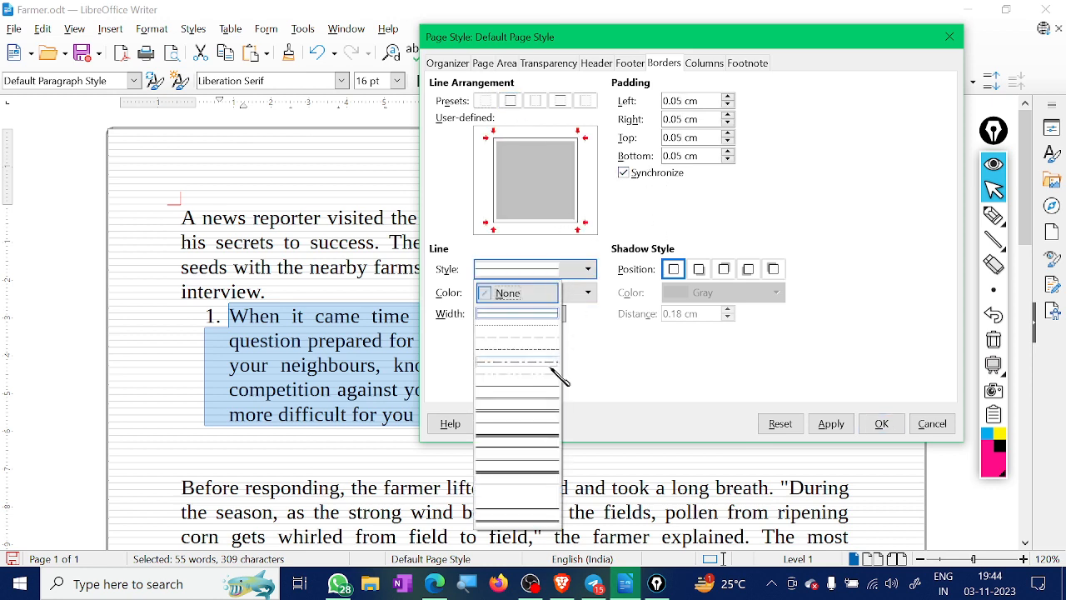
pyautogui.click(539, 454)
pyautogui.click(586, 292)
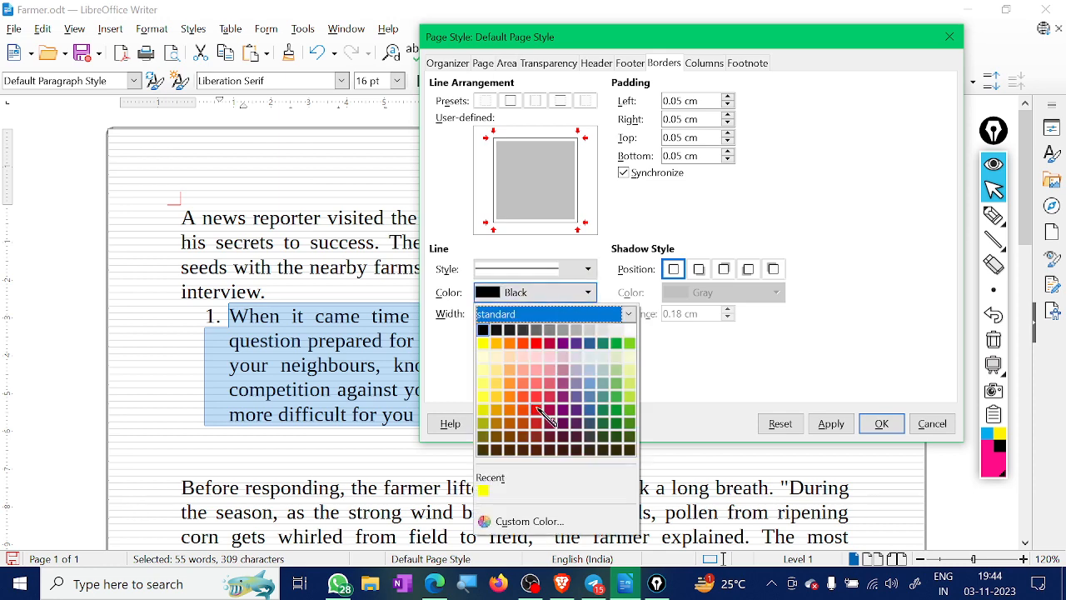
pyautogui.click(536, 343)
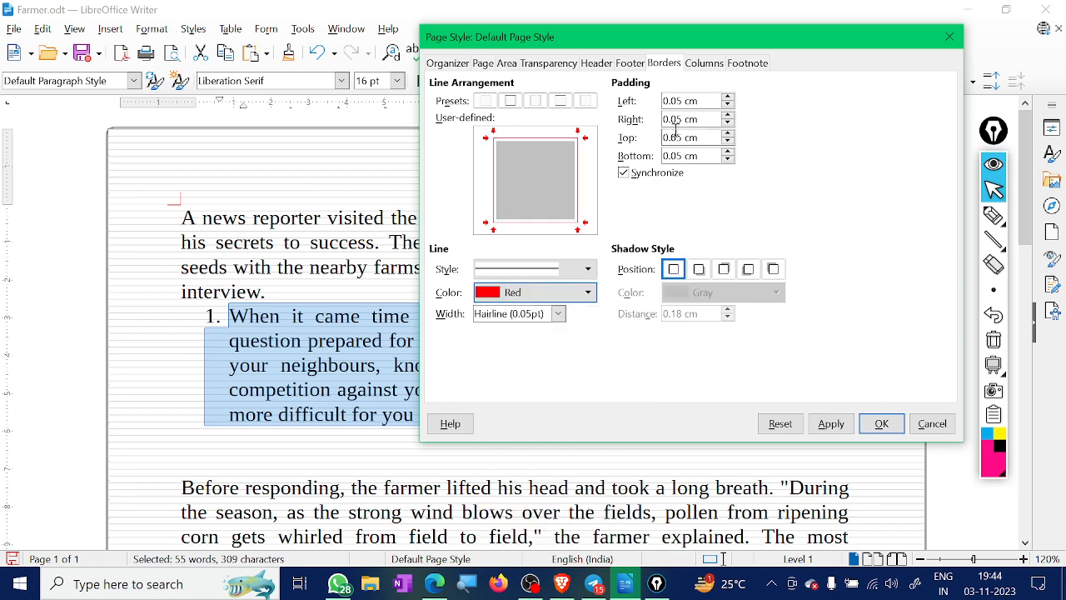
pyautogui.click(830, 423)
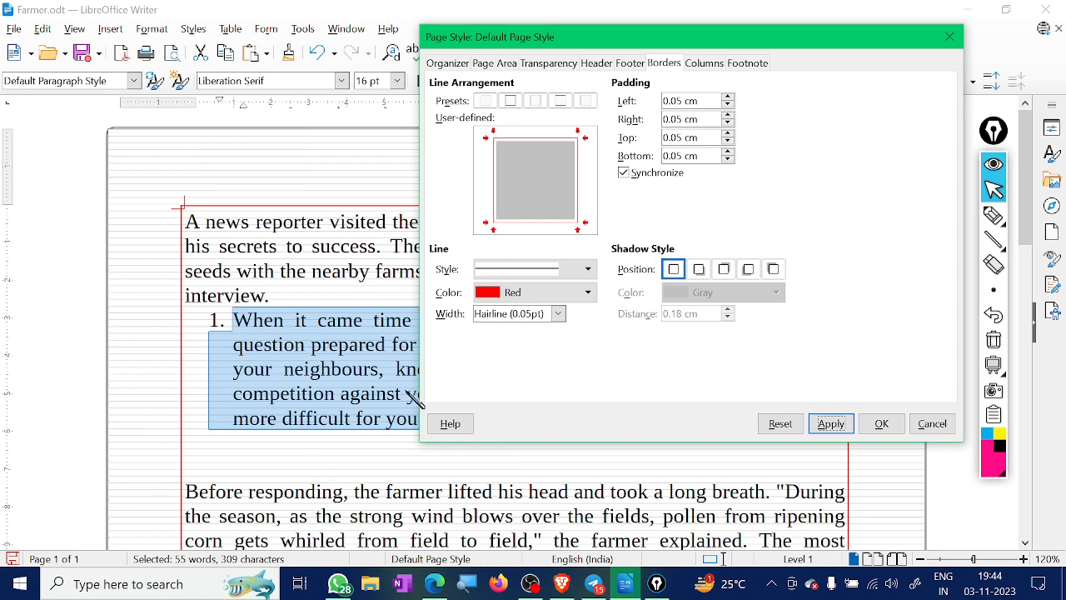
# - Set the page border width to Thin (0.75pt), restrict the border to the left and right sides, and apply both changes
pyautogui.click(558, 313)
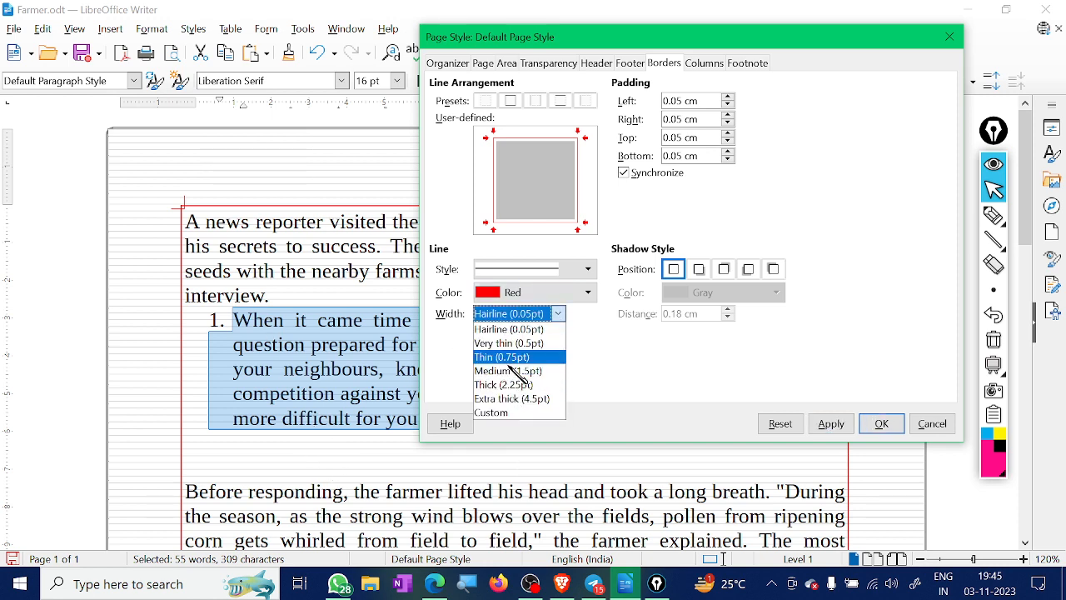
pyautogui.click(510, 357)
pyautogui.click(830, 423)
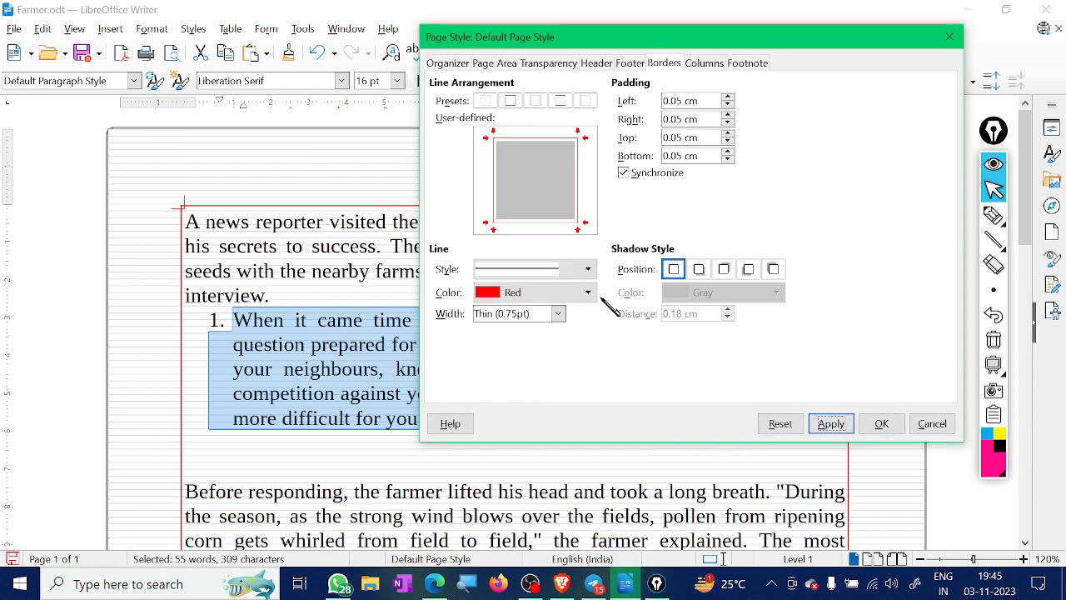
pyautogui.click(535, 100)
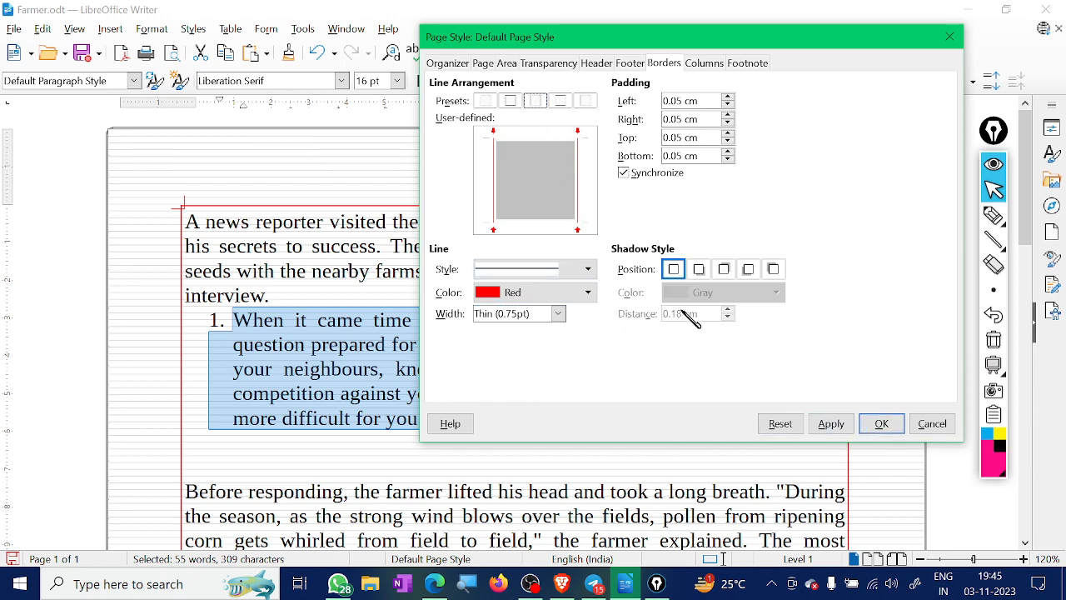
pyautogui.click(840, 426)
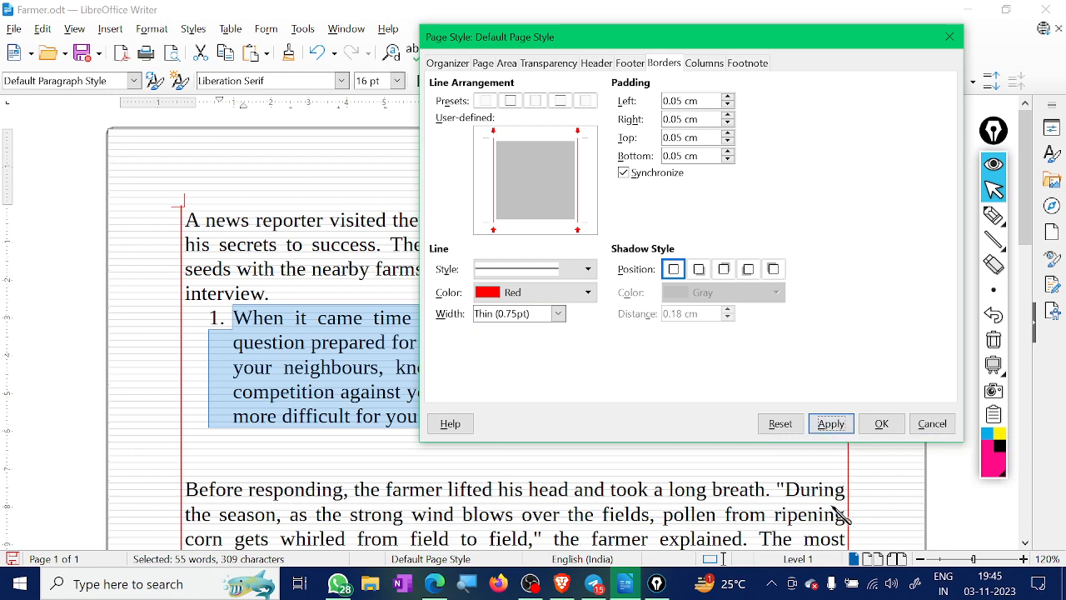
# - Change the left and right page borders to a double-line style and apply it
pyautogui.moveTo(624, 36); pyautogui.dragTo(590, 32)
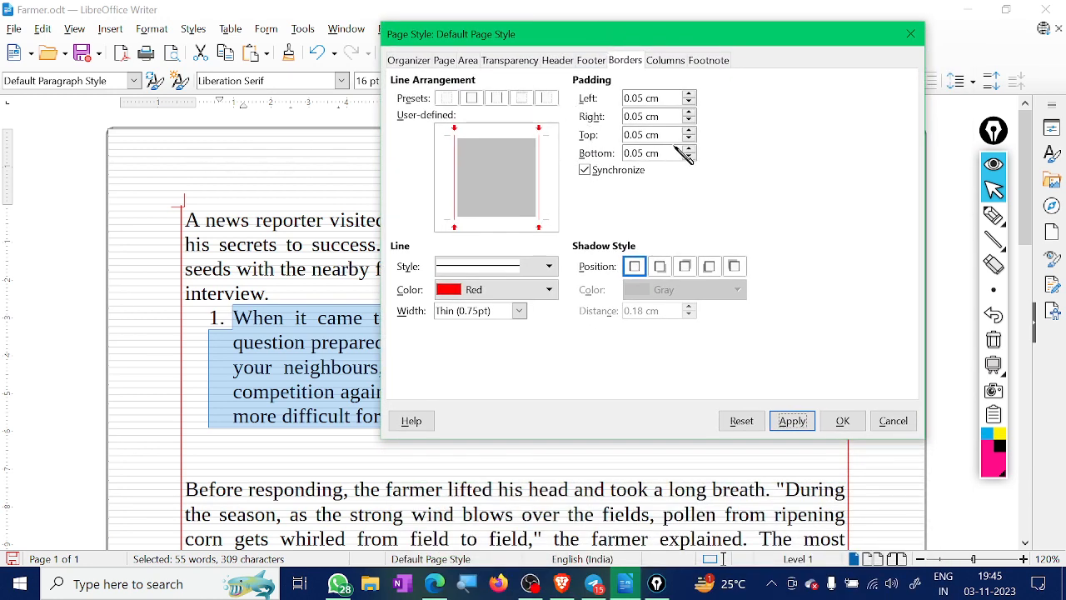
pyautogui.click(548, 265)
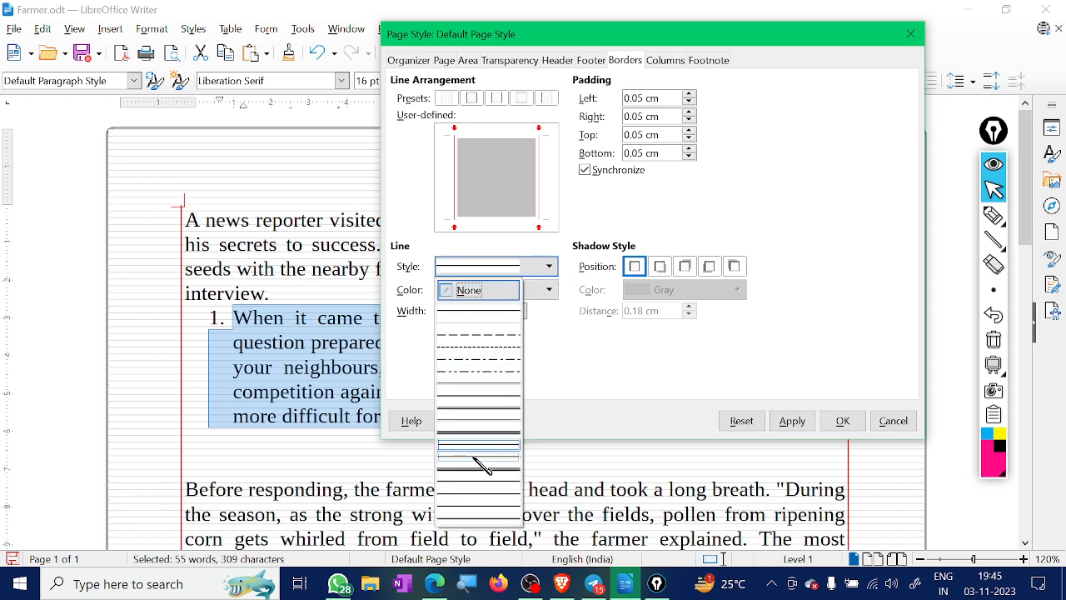
pyautogui.click(477, 410)
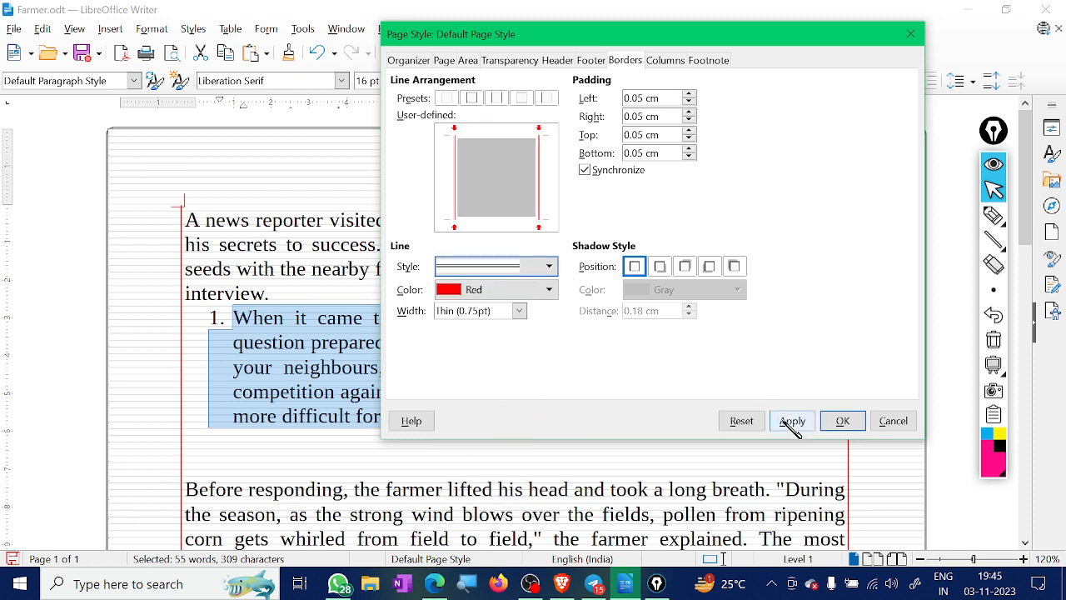
pyautogui.click(792, 422)
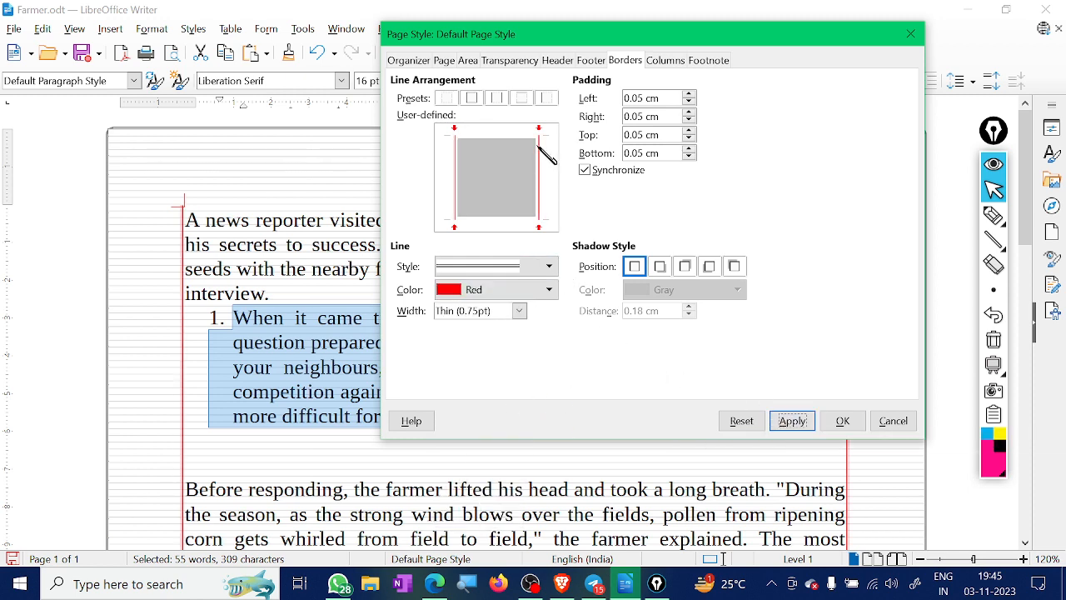
# - Lay out the page style in 2 equal columns and apply it, keeping the document text in view
pyautogui.click(665, 60)
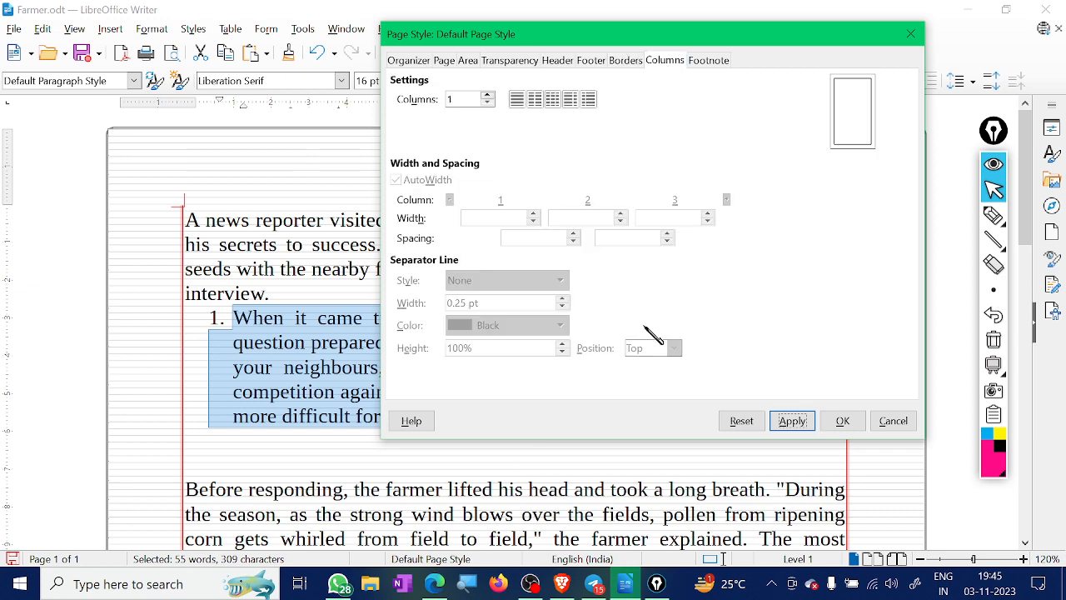
pyautogui.moveTo(663, 39); pyautogui.dragTo(559, 87)
pyautogui.click(429, 149)
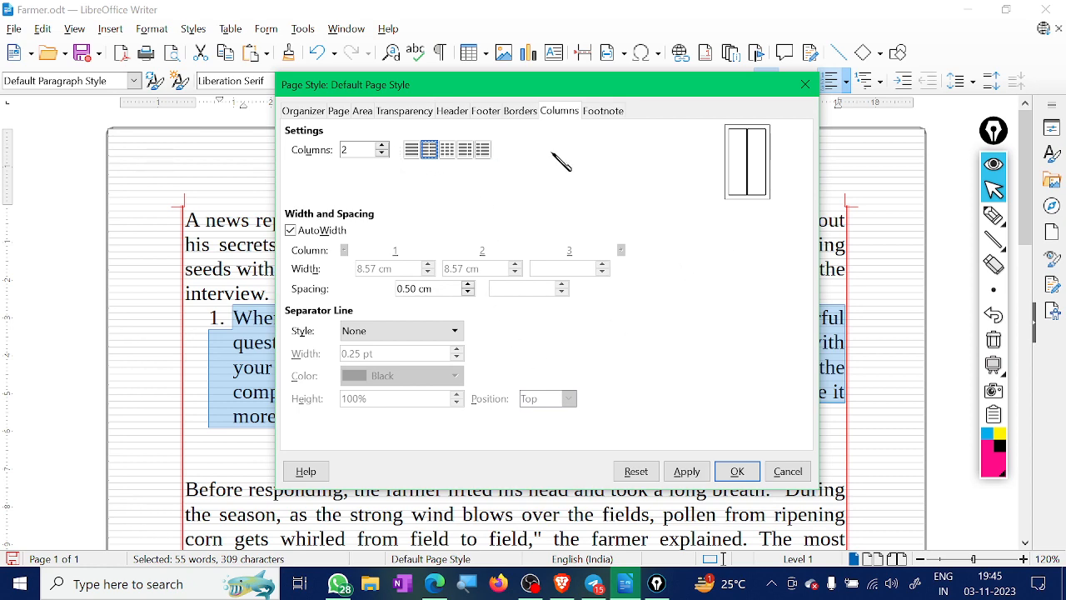
pyautogui.click(686, 470)
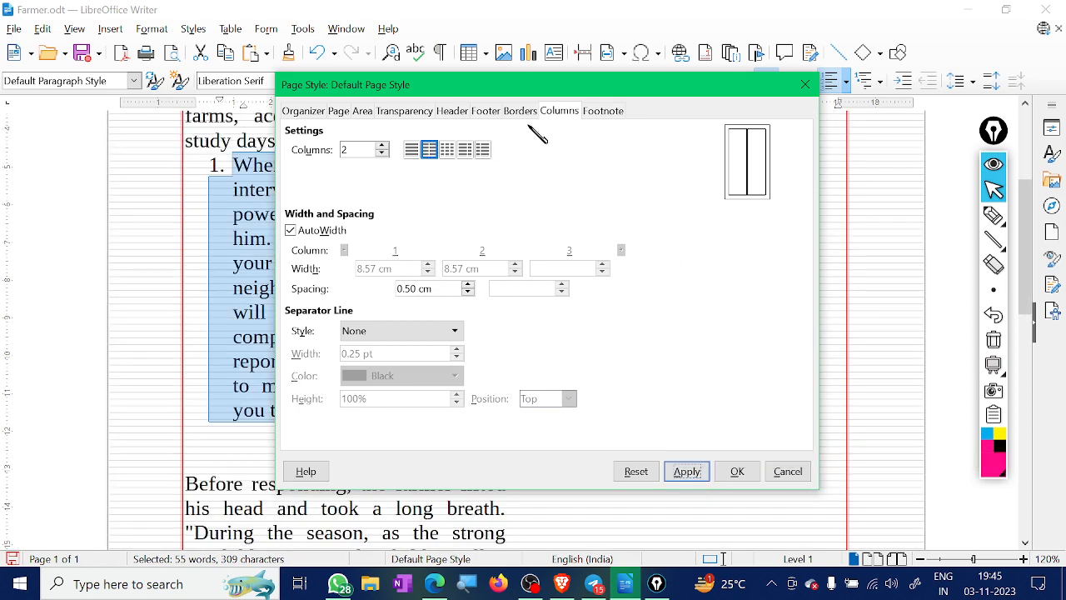
pyautogui.moveTo(567, 87); pyautogui.dragTo(640, 70)
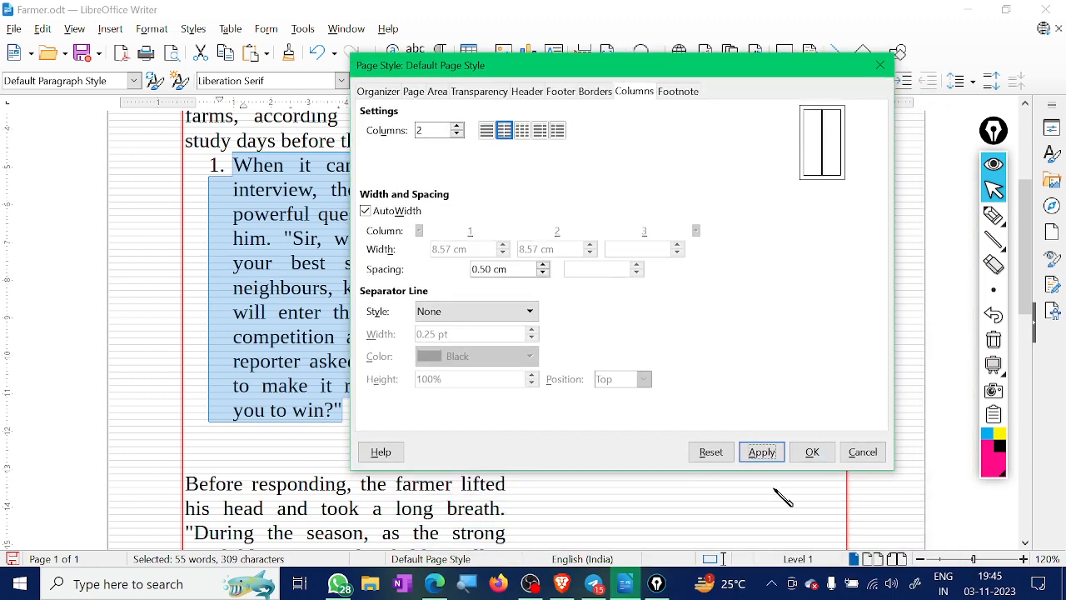
# - Change the page style to 3 equal columns, apply it, and close the page style dialog to review the text
pyautogui.click(523, 131)
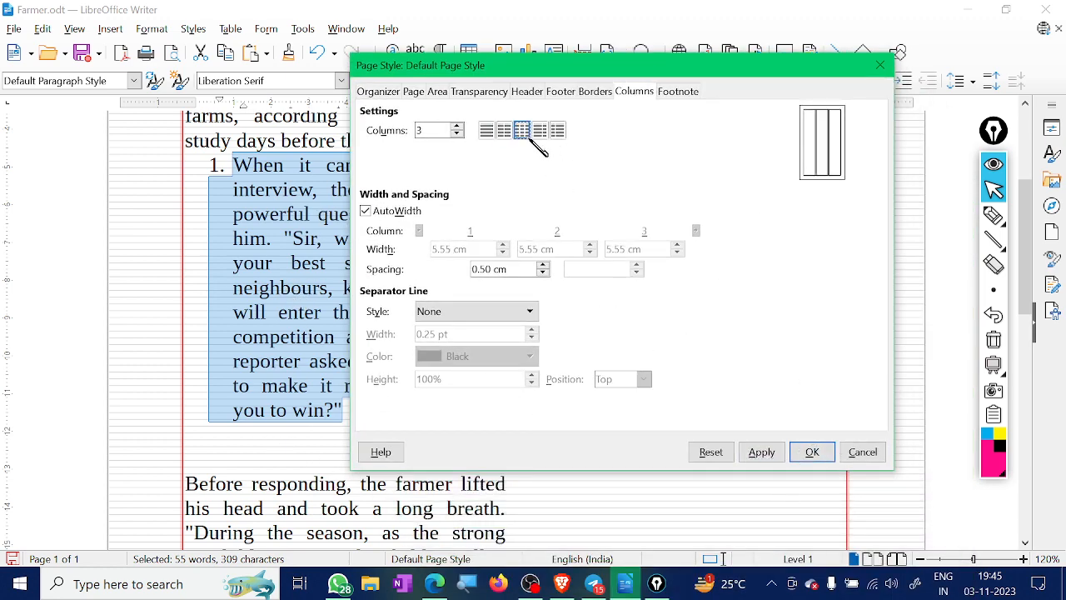
pyautogui.click(761, 454)
pyautogui.moveTo(666, 57); pyautogui.dragTo(670, 195)
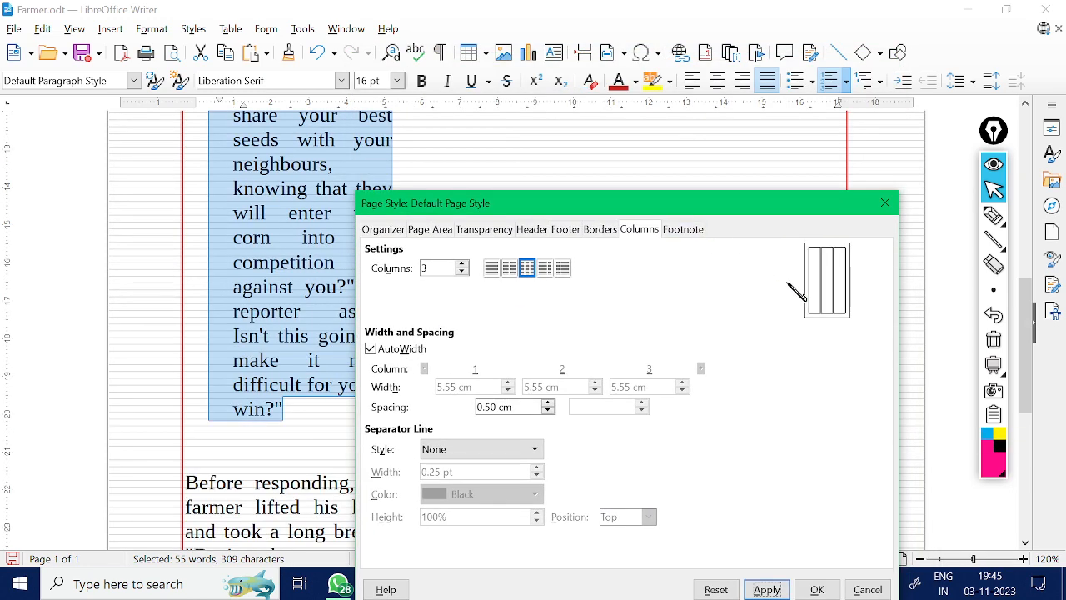
pyautogui.click(885, 203)
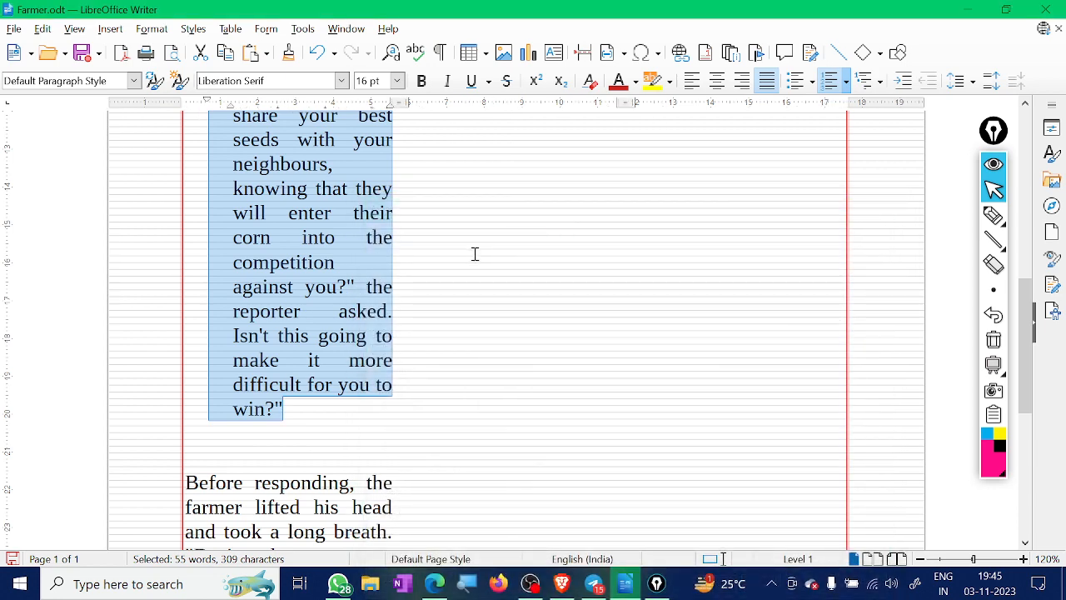
pyautogui.scroll(10, 475, 254)
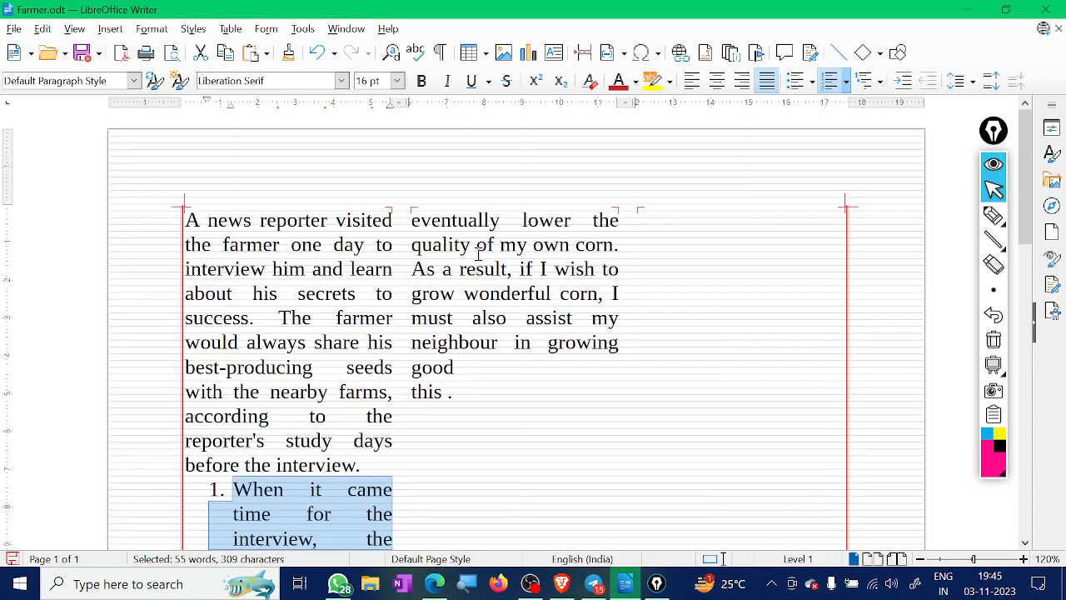
# - Undo the two column layout changes on the page
pyautogui.hotkey('ctrl', 'z')
pyautogui.hotkey('ctrl', 'z')
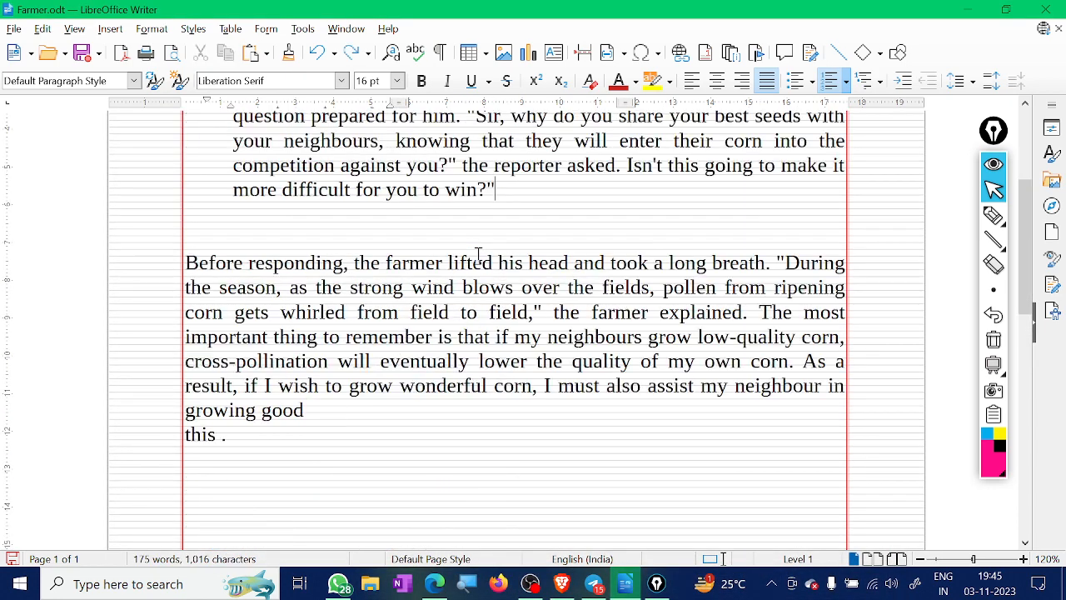
pyautogui.scroll(3, 533, 275)
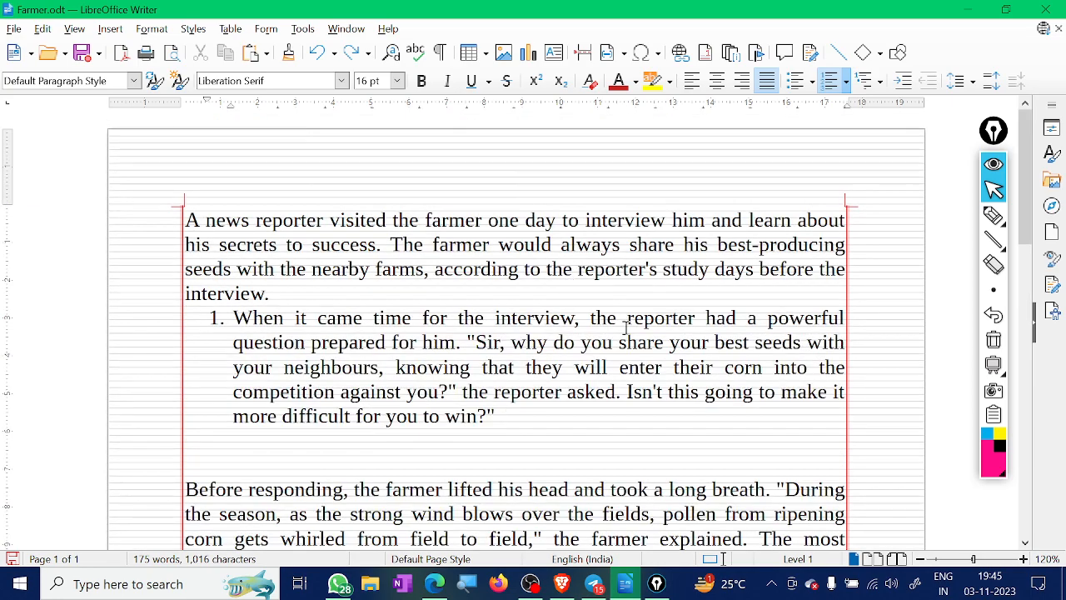
# - Enlarge the whole document's text to 22 pt
pyautogui.hotkey('ctrl', 'a')
pyautogui.hotkey('ctrl', ']')
pyautogui.hotkey('ctrl', ']')
pyautogui.hotkey('ctrl', ']')
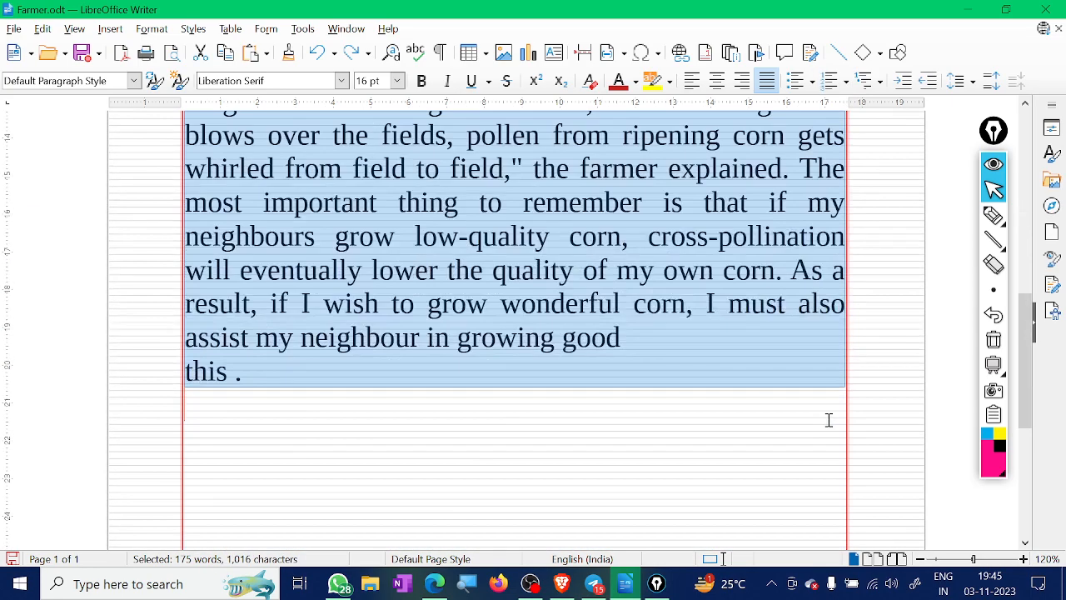
pyautogui.scroll(10, 709, 343)
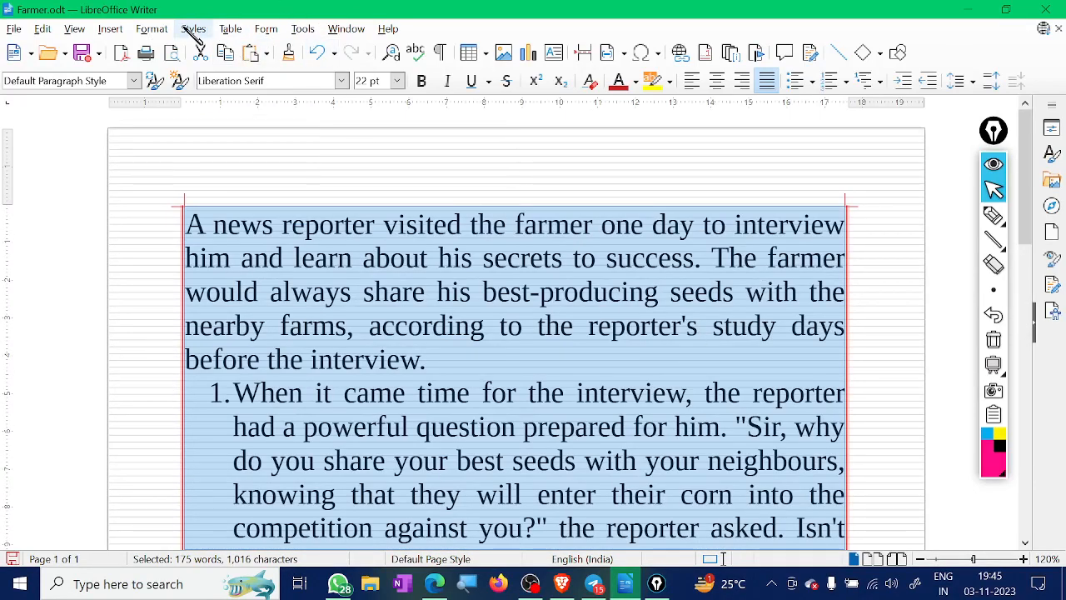
# - Reopen the page style settings and lay out the enlarged text in 3 equal columns
pyautogui.click(151, 28)
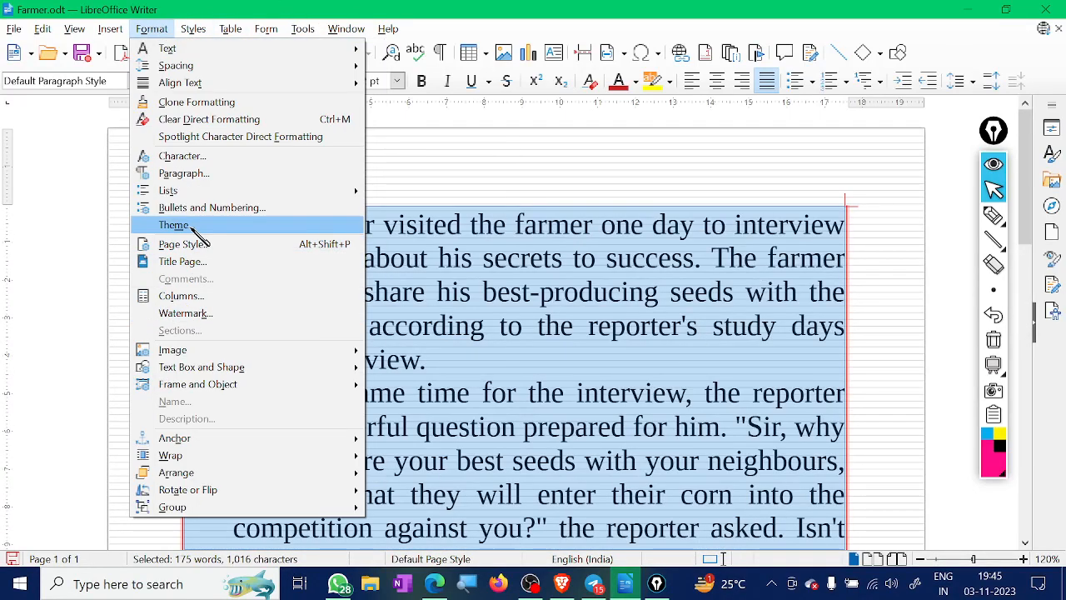
pyautogui.click(202, 246)
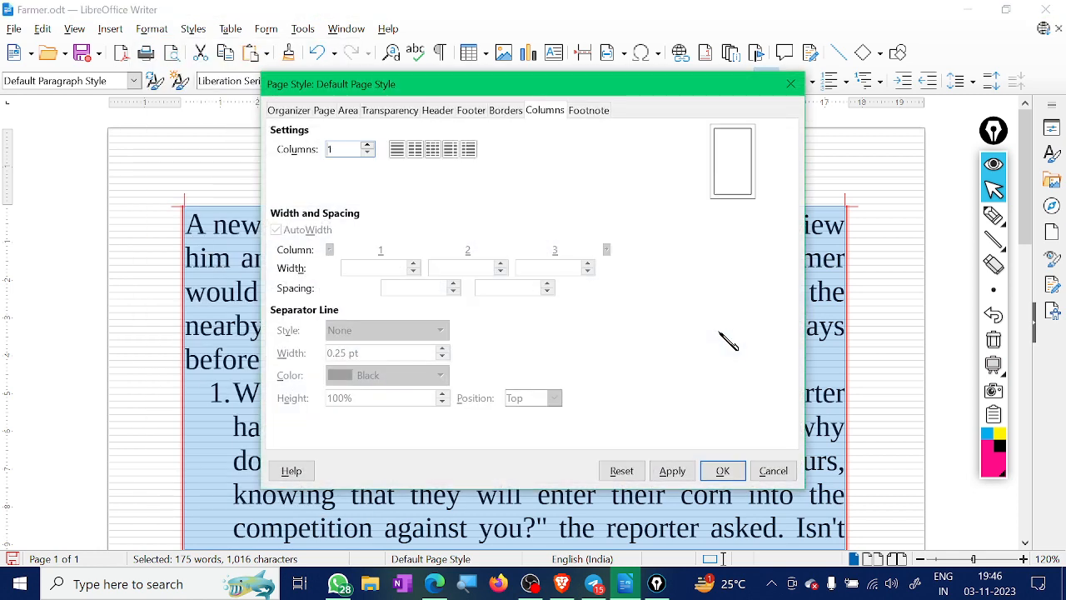
pyautogui.click(432, 149)
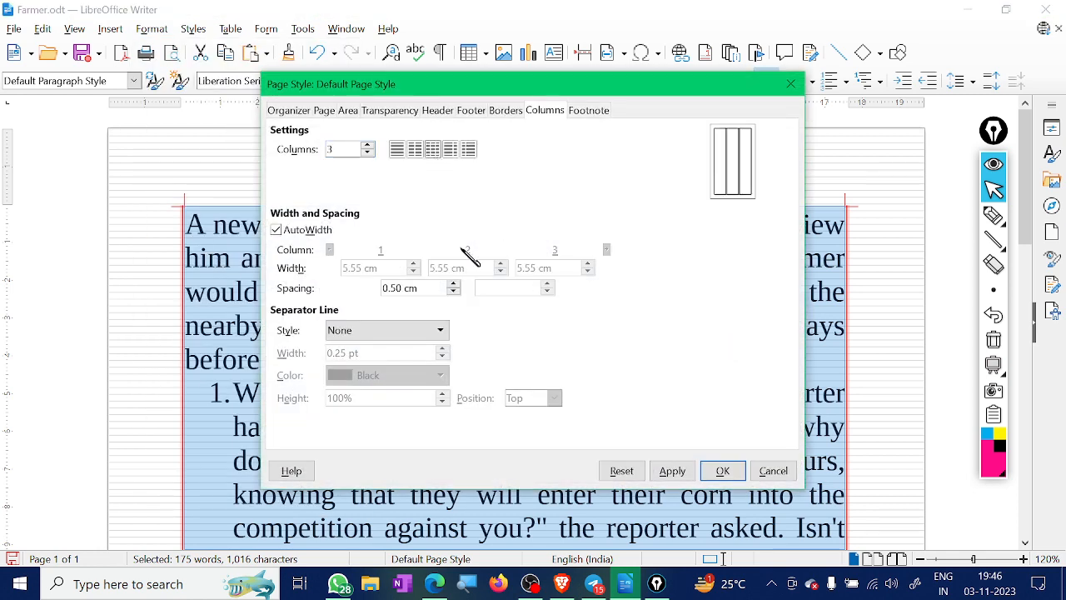
pyautogui.click(676, 472)
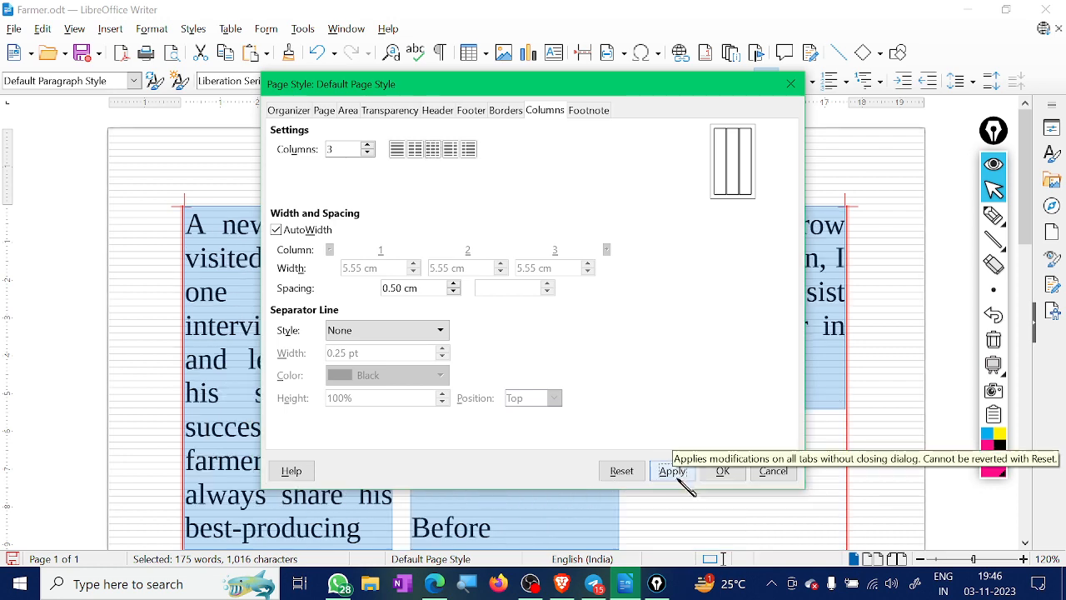
pyautogui.click(721, 472)
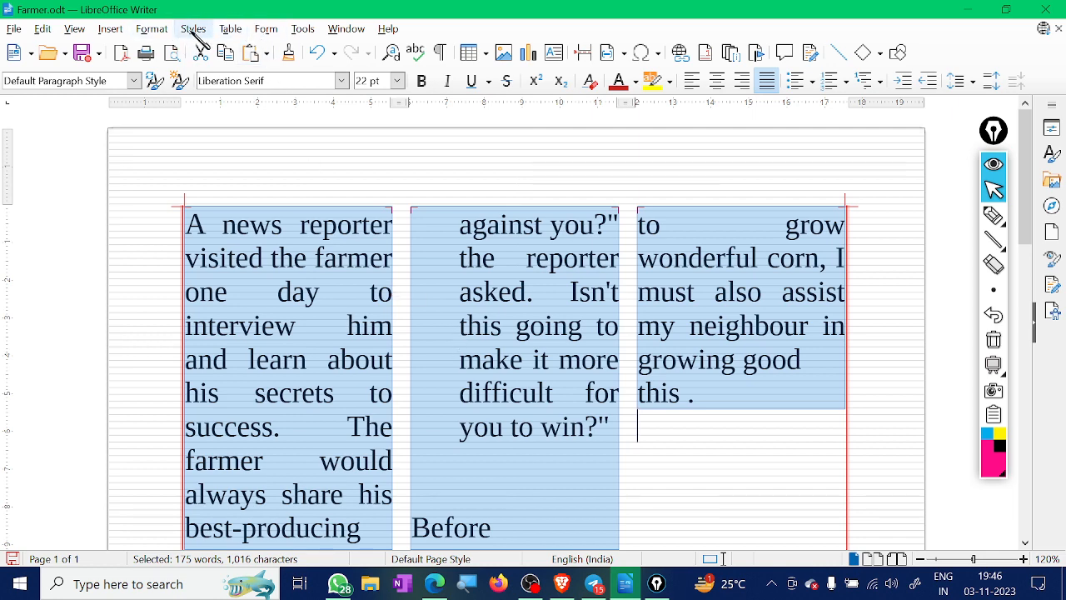
# - Reload the Farmer document from its saved version, discarding all unsaved changes
pyautogui.click(14, 30)
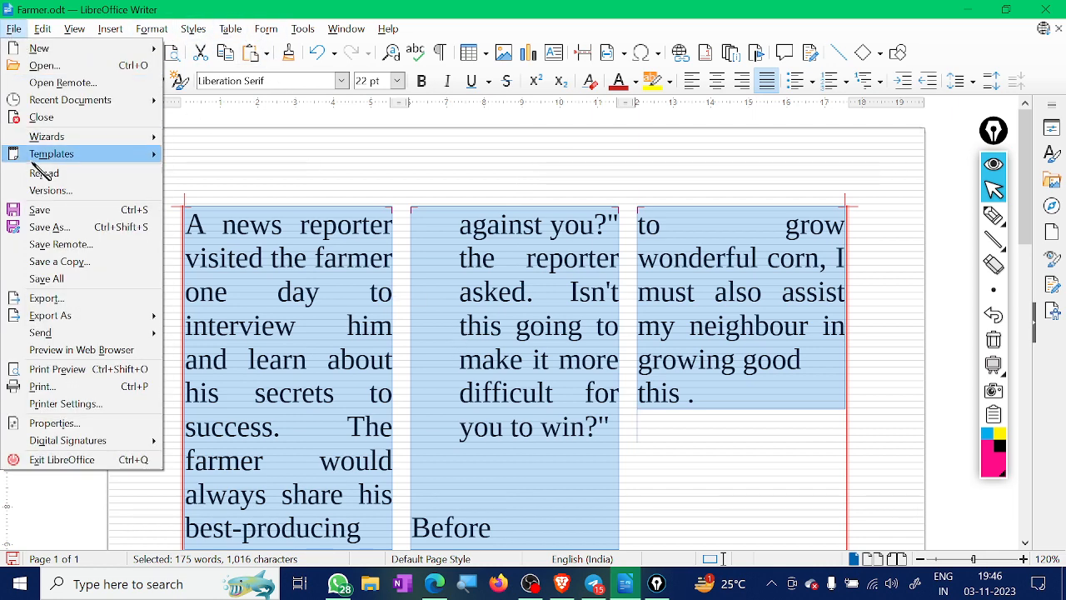
pyautogui.click(42, 173)
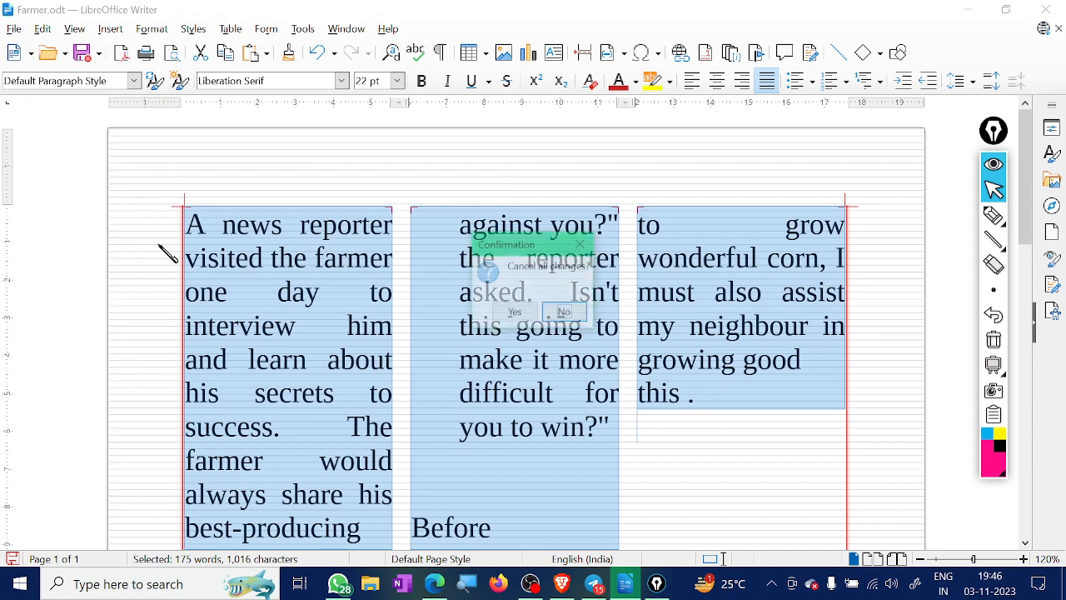
pyautogui.click(524, 316)
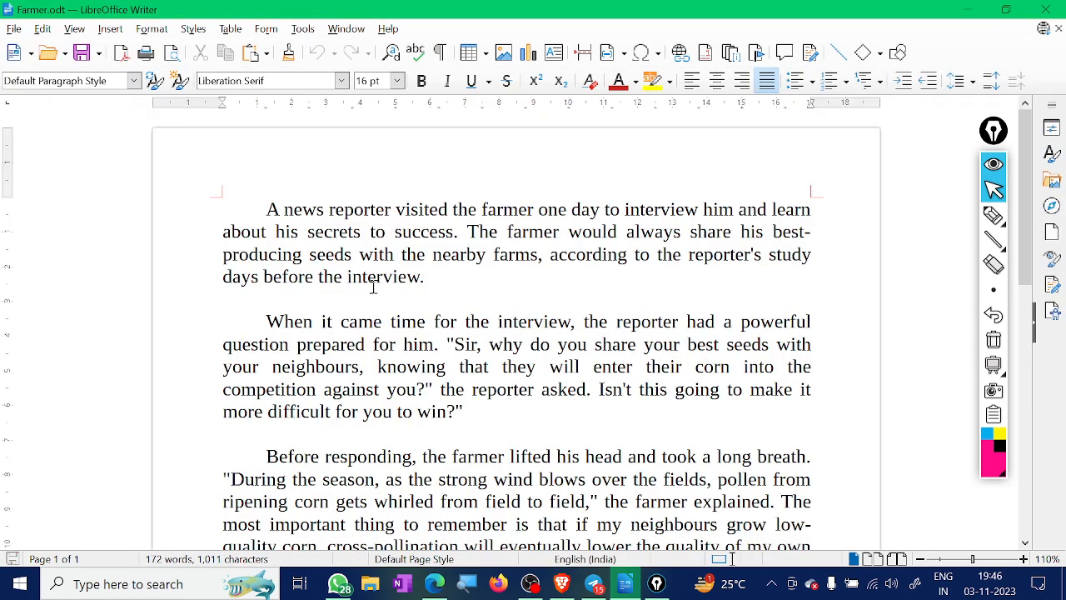
# - Enlarge the whole document's text to 22 pt
pyautogui.hotkey('ctrl', 'a')
pyautogui.hotkey('ctrl', ']')
pyautogui.hotkey('ctrl', ']')
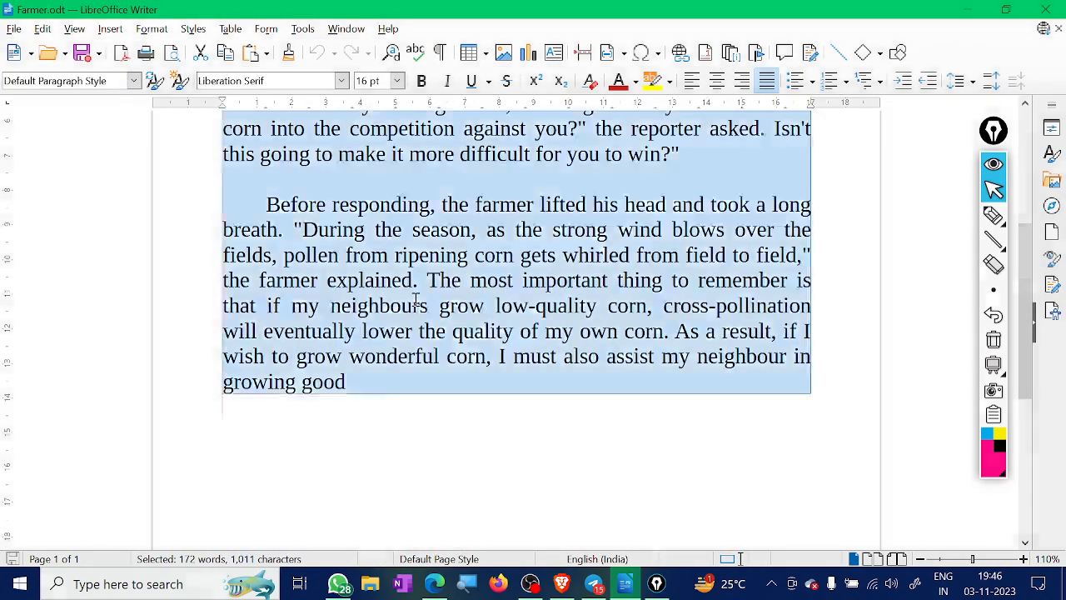
pyautogui.scroll(10, 415, 300)
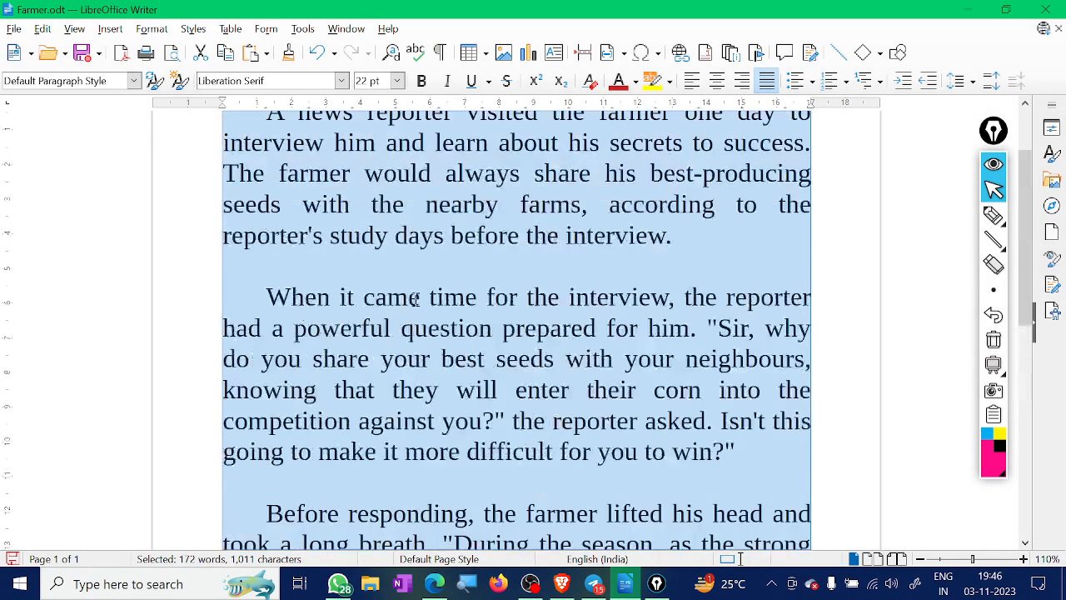
# - Lay out the page in 3 equal columns through the page style settings and deselect the text
pyautogui.click(151, 29)
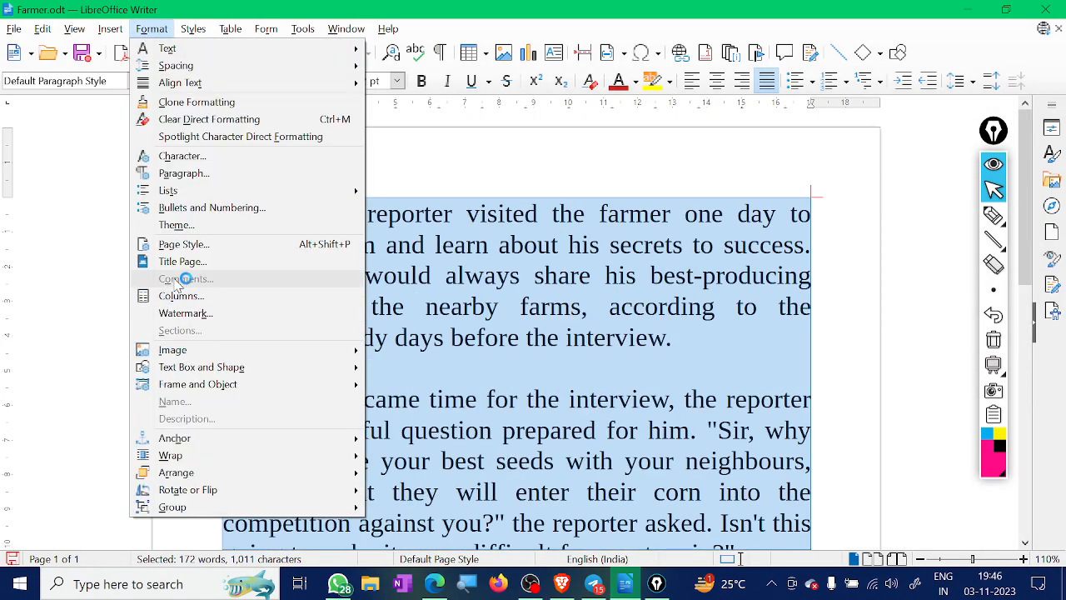
pyautogui.click(184, 245)
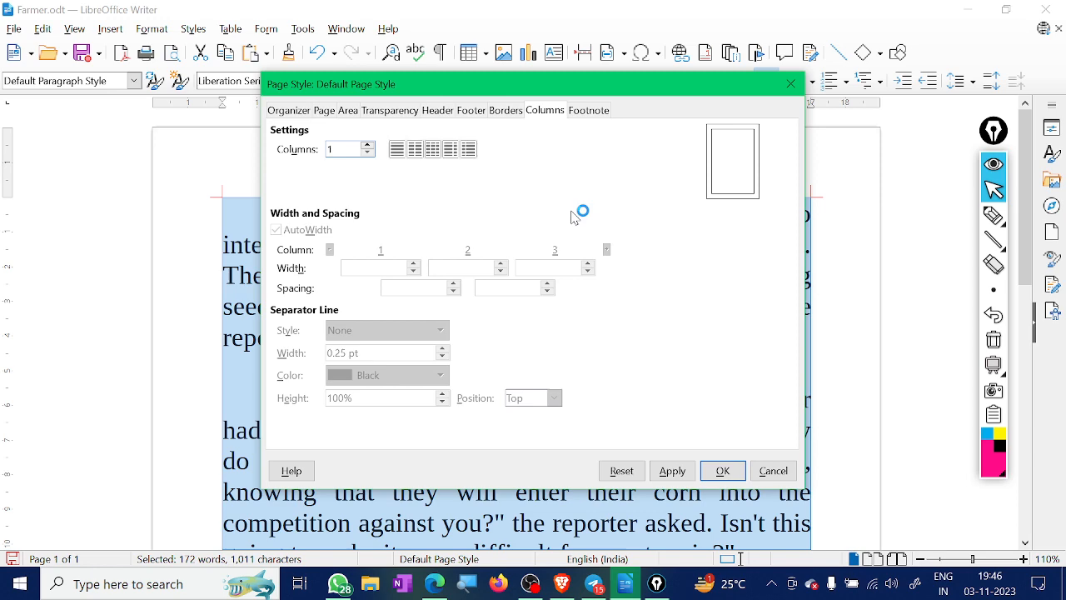
pyautogui.click(415, 149)
pyautogui.click(432, 149)
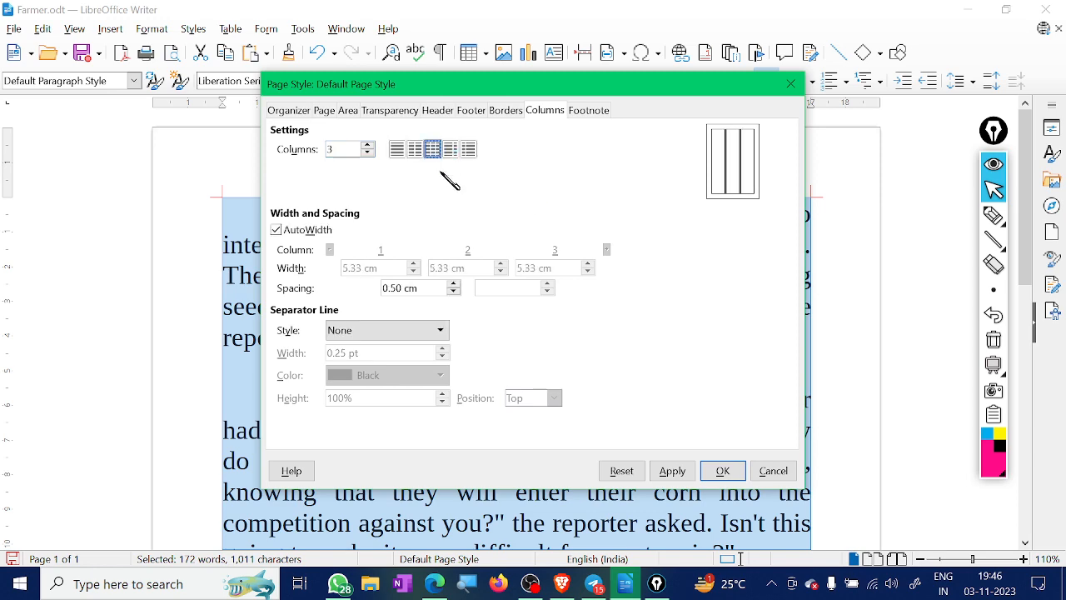
pyautogui.click(672, 471)
pyautogui.click(721, 471)
pyautogui.scroll(6, 735, 437)
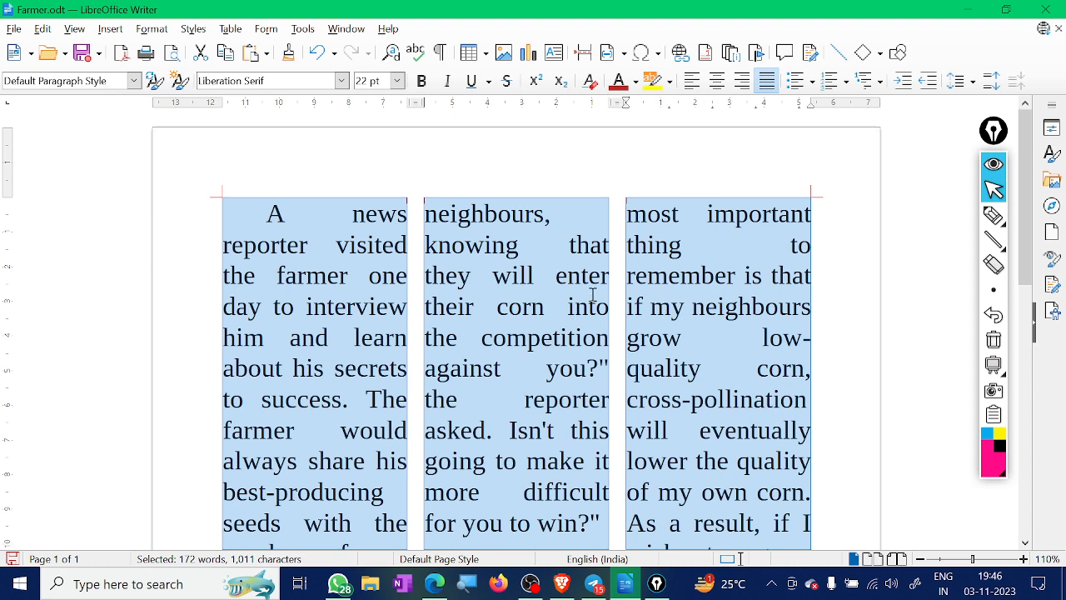
pyautogui.click(593, 294)
# - Mark the two gaps between the columns with freehand annotation lines, then clear the markings
pyautogui.click(993, 216)
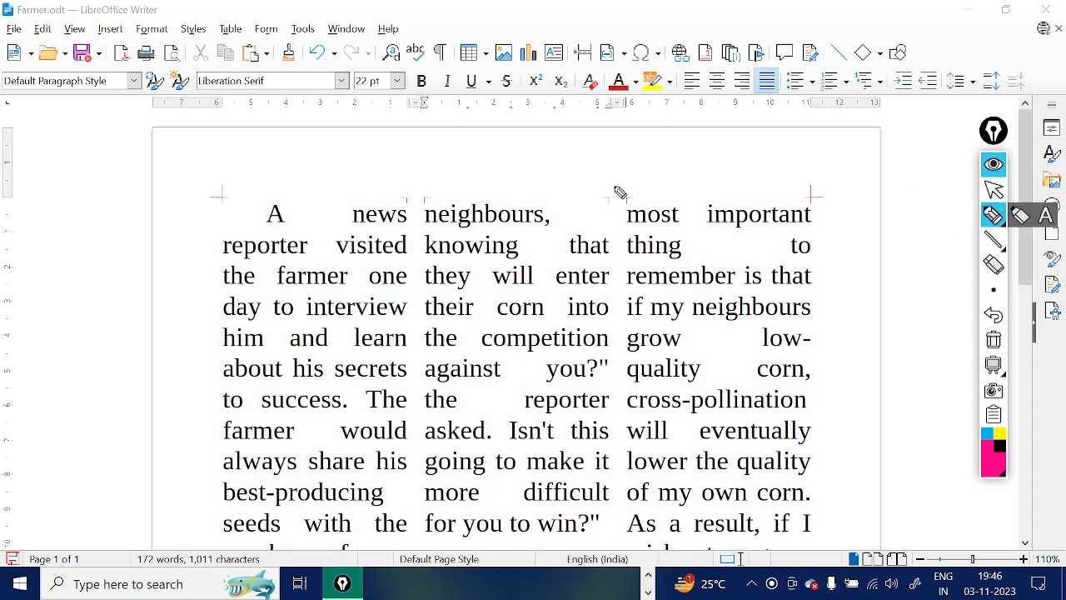
pyautogui.moveTo(616, 188); pyautogui.dragTo(626, 377)
pyautogui.moveTo(405, 187); pyautogui.dragTo(408, 400)
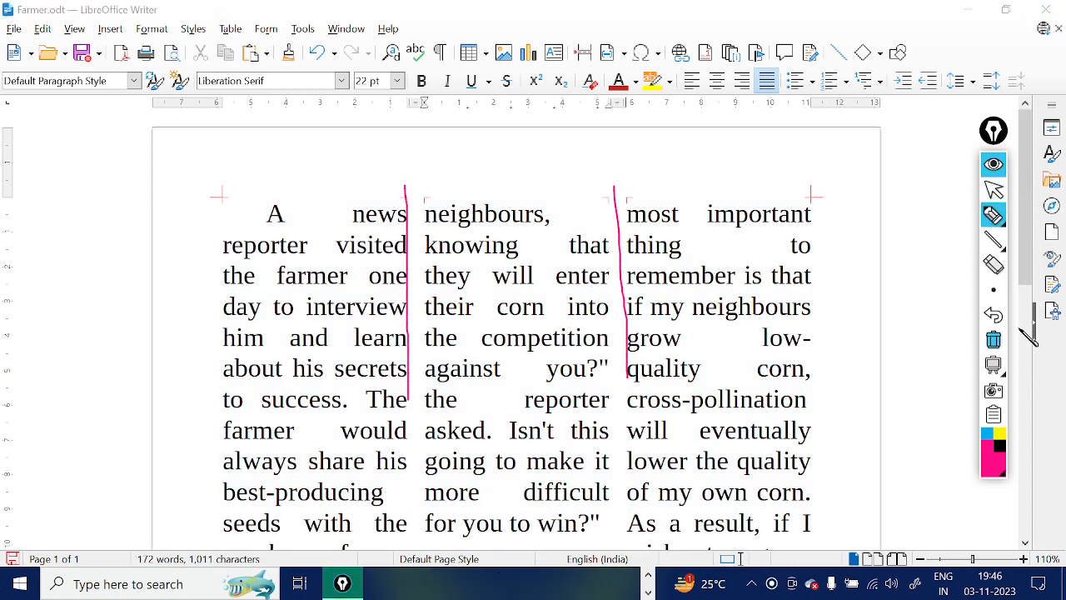
pyautogui.click(993, 339)
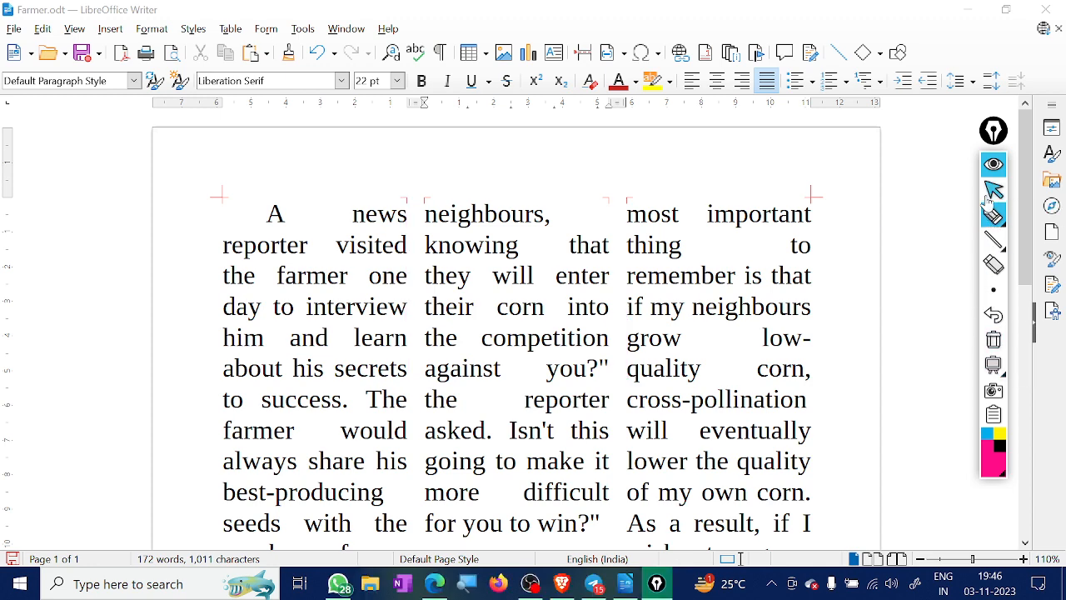
pyautogui.click(993, 190)
# - Add a solid red separator line between the page style's 3 columns
pyautogui.click(152, 28)
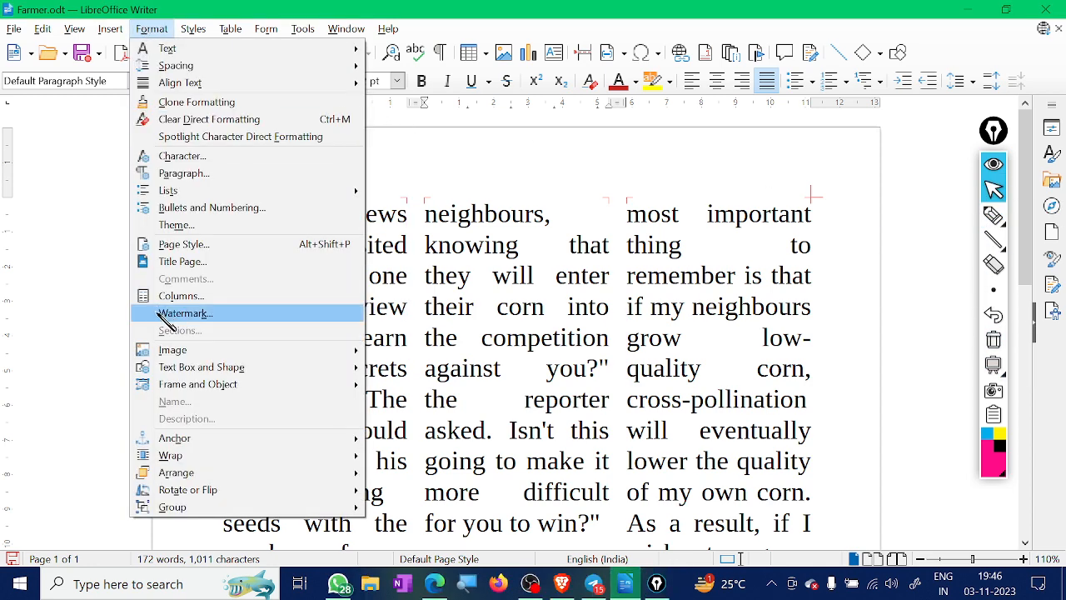
pyautogui.click(206, 246)
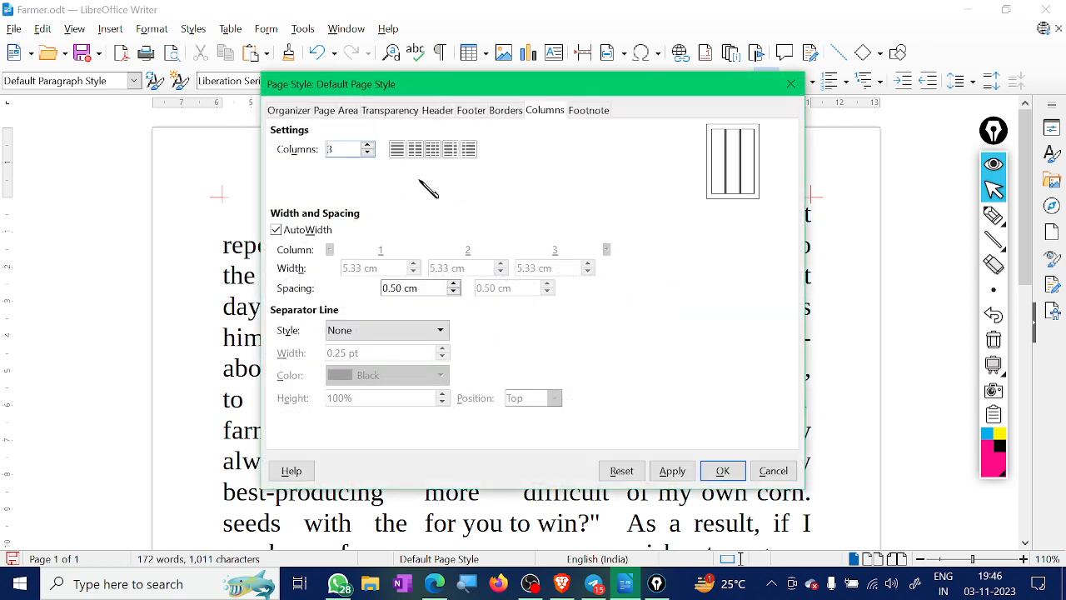
pyautogui.click(432, 149)
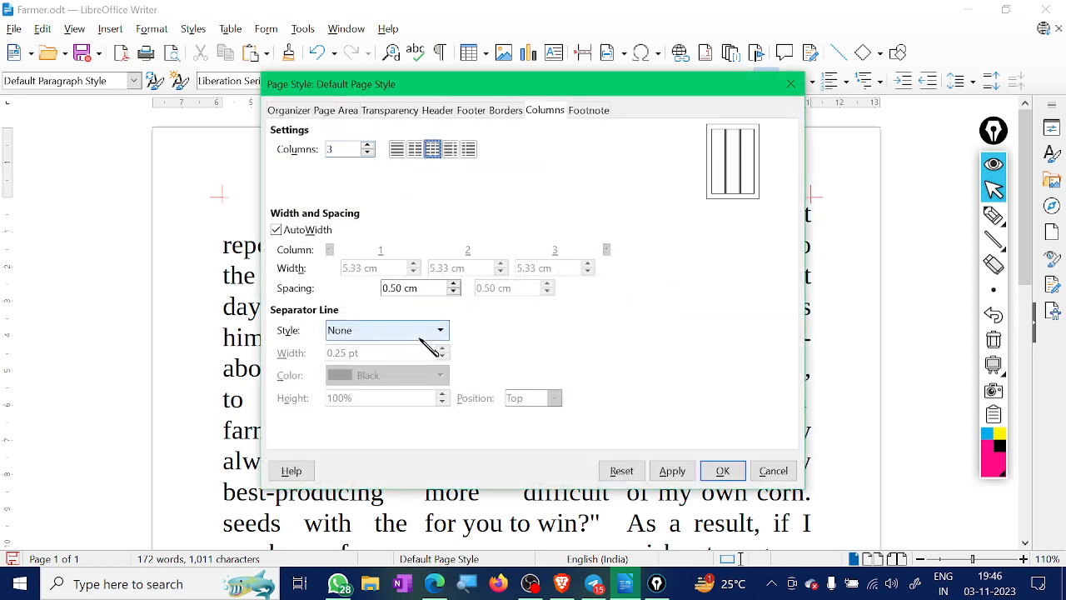
pyautogui.click(371, 334)
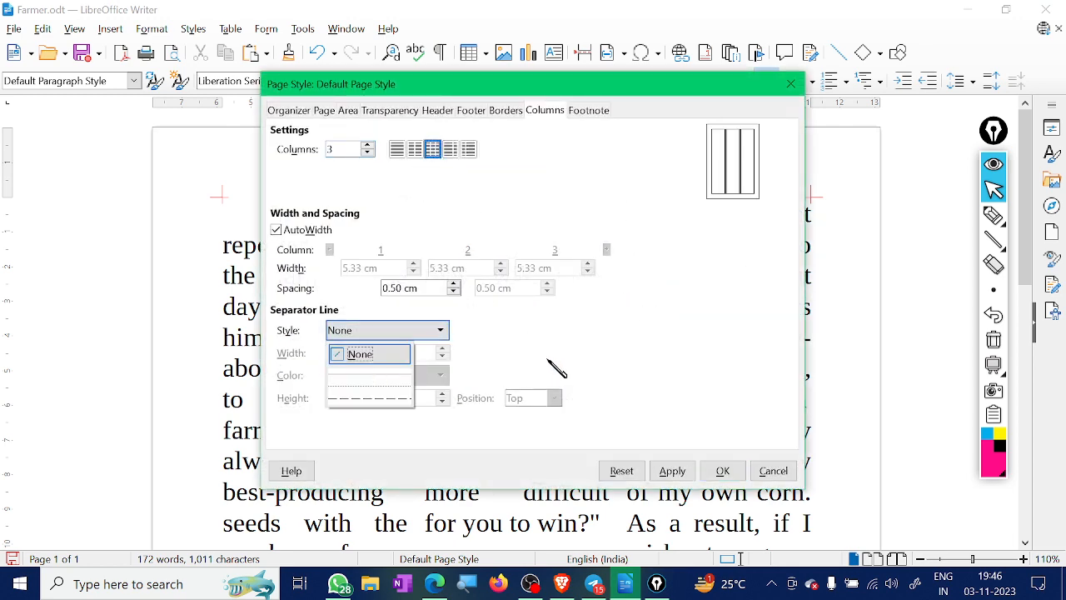
pyautogui.click(387, 374)
pyautogui.click(397, 378)
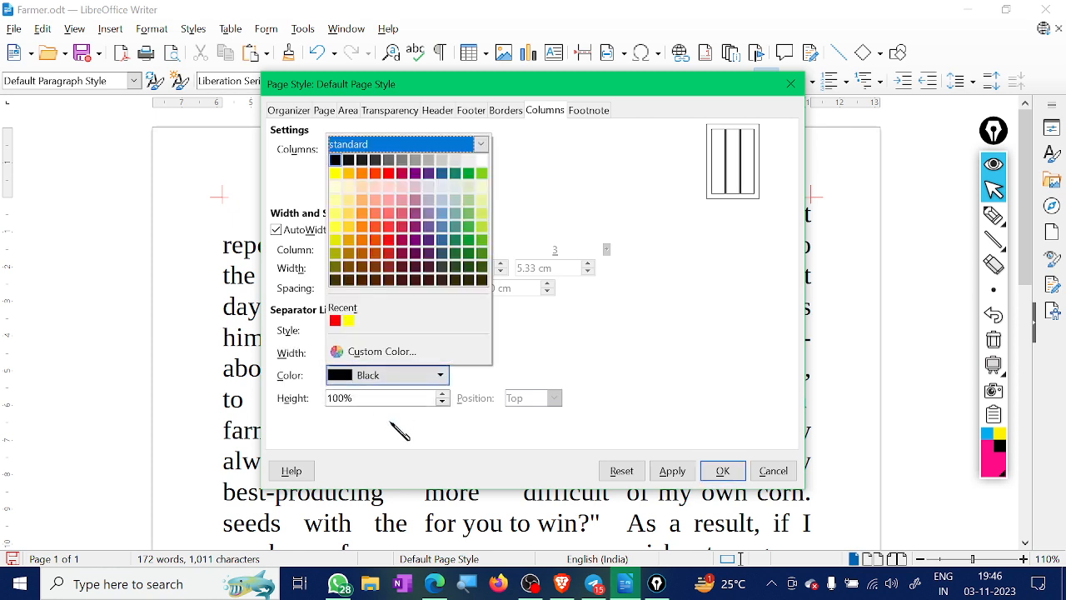
pyautogui.click(395, 182)
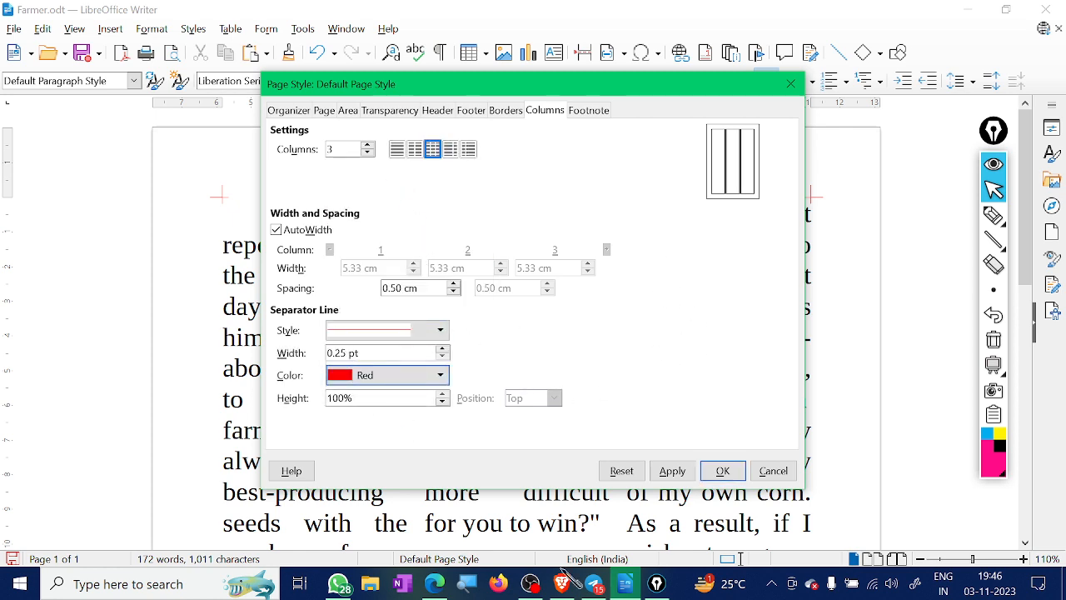
pyautogui.click(672, 470)
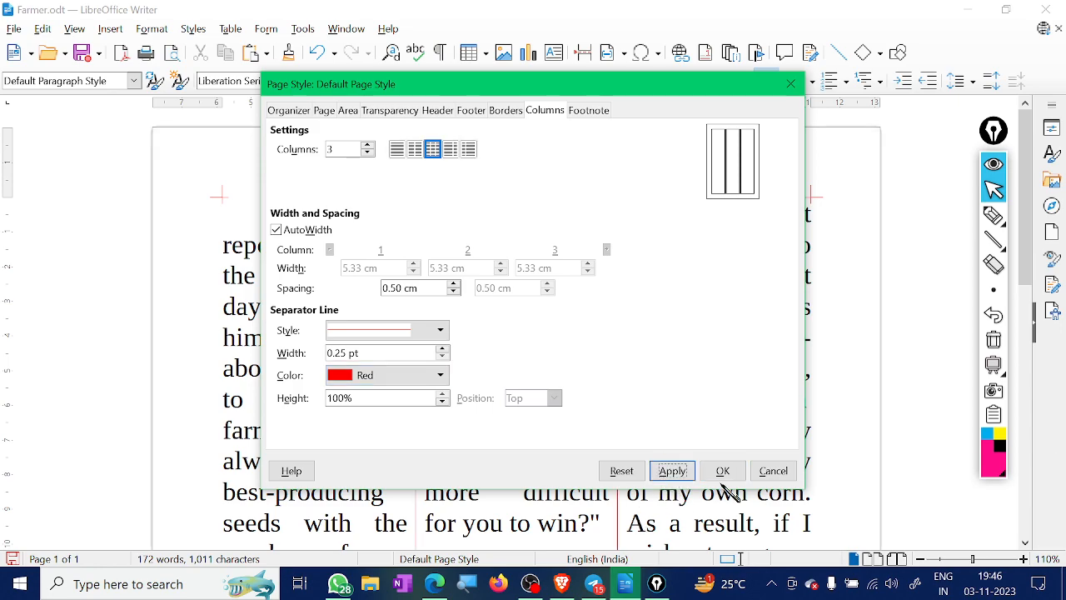
pyautogui.click(771, 471)
# - Undo the red separator lines and the three-column page layout
pyautogui.scroll(-10, 627, 402)
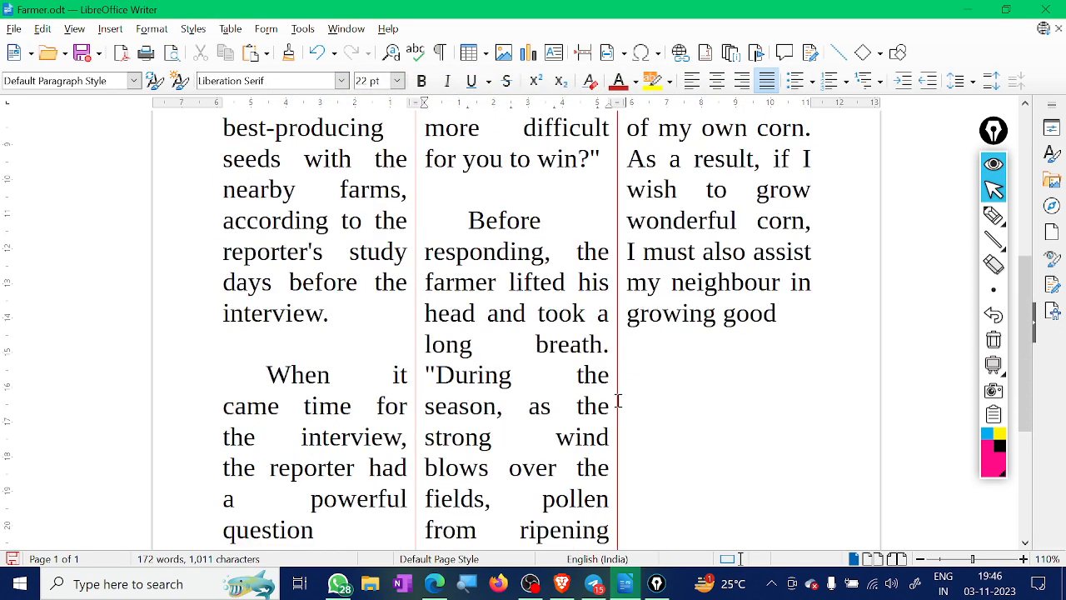
pyautogui.scroll(10, 611, 377)
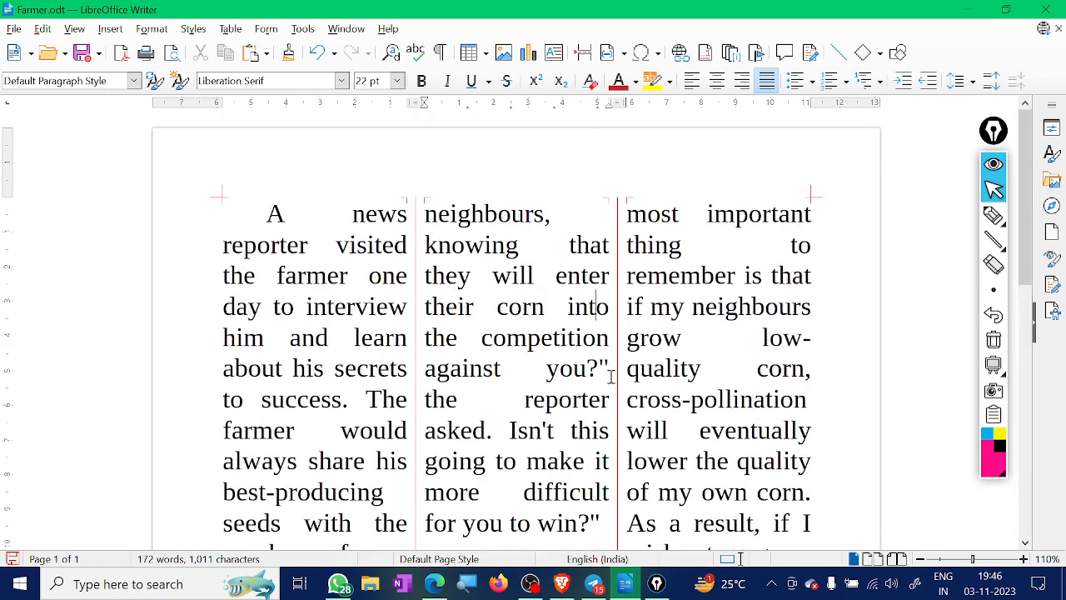
pyautogui.hotkey('ctrl', 'z')
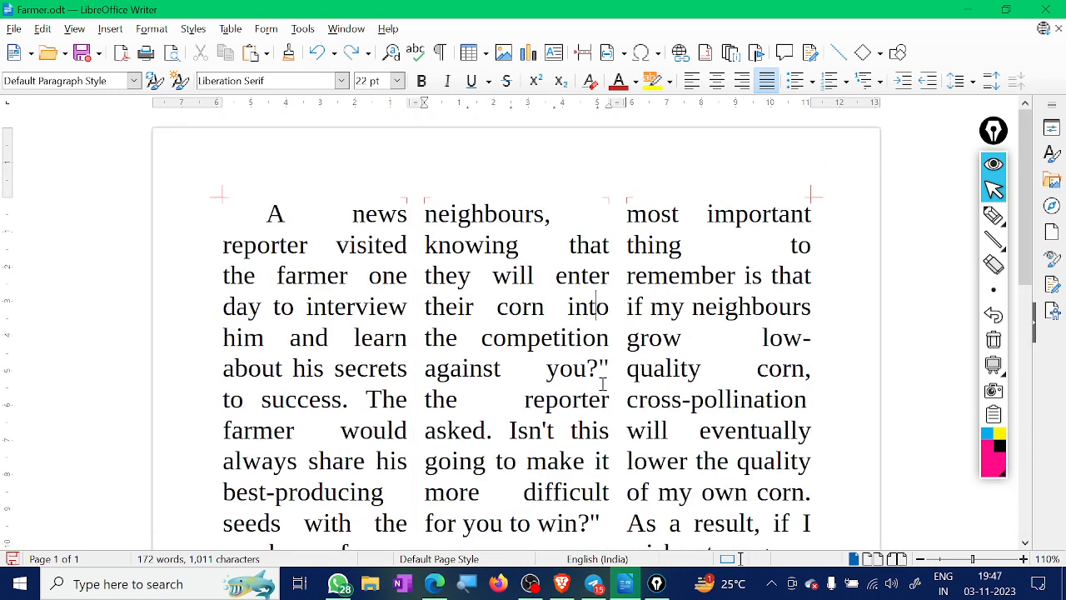
# - Review the page style's footnote, columns, borders, footer, transparency, page and organizer settings, then close them without changes
pyautogui.click(152, 29)
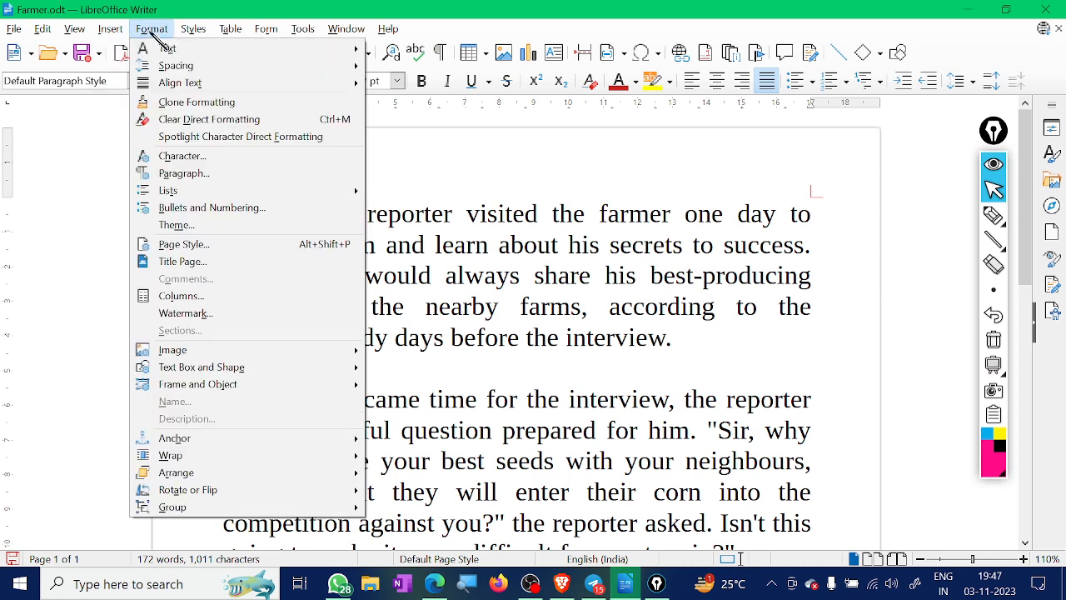
pyautogui.click(268, 255)
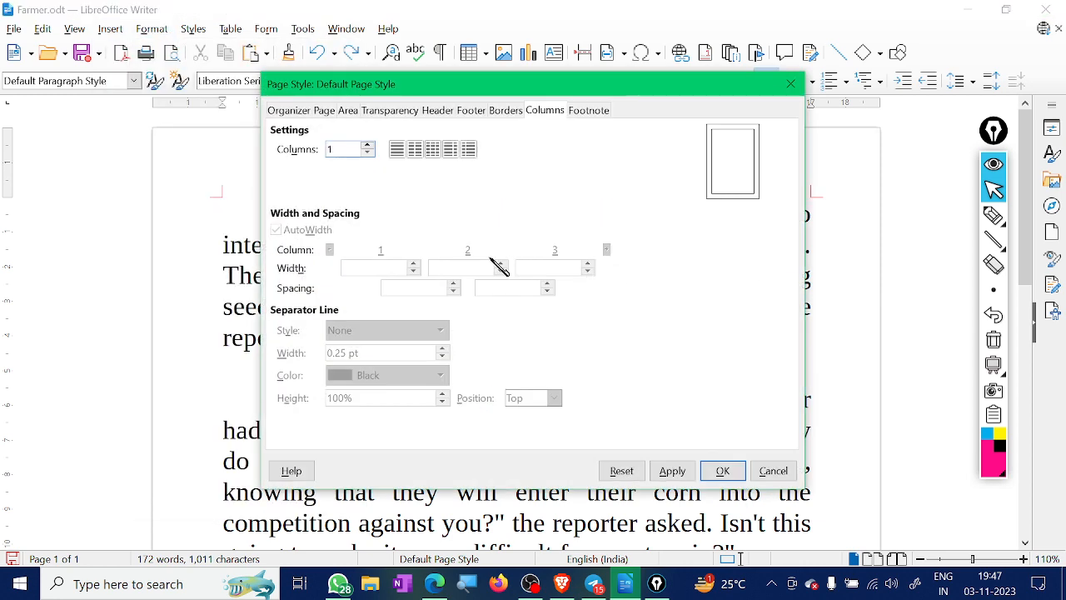
pyautogui.click(587, 110)
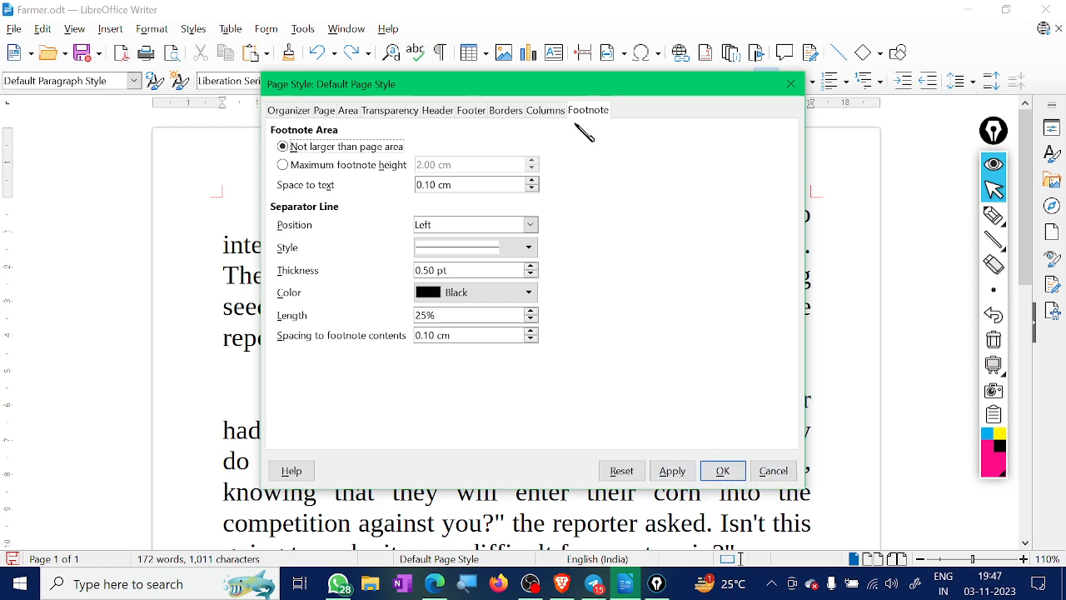
pyautogui.click(545, 111)
pyautogui.click(505, 110)
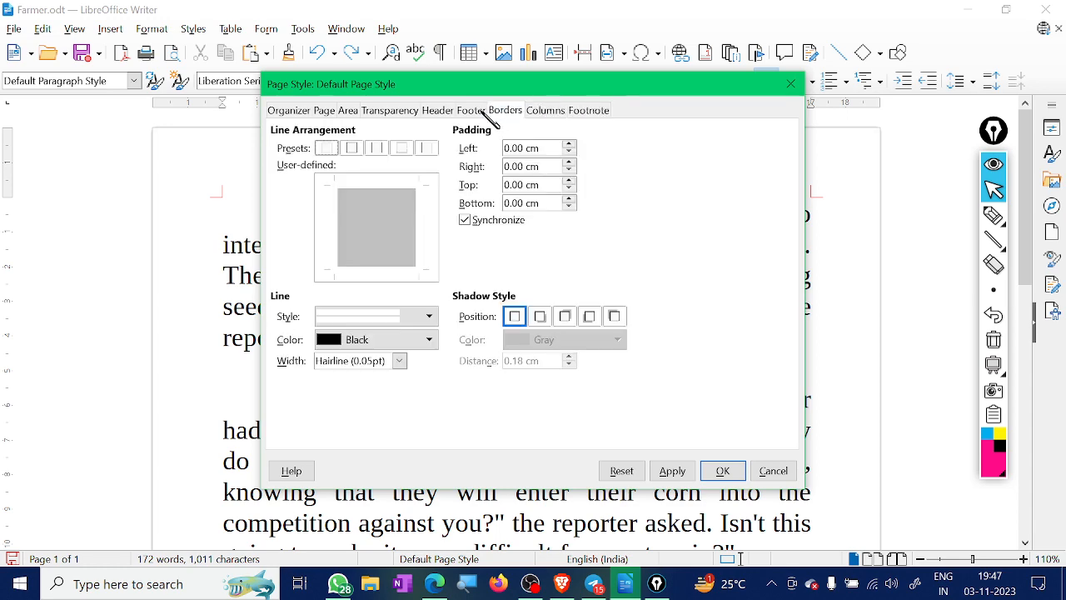
pyautogui.click(472, 111)
pyautogui.click(391, 111)
pyautogui.click(324, 111)
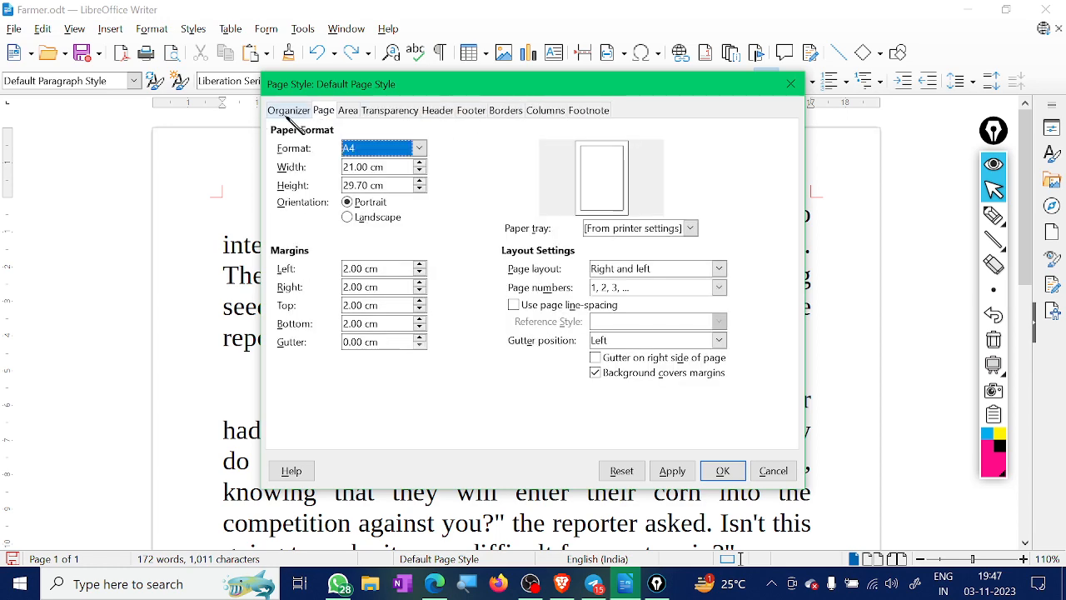
pyautogui.click(288, 111)
pyautogui.click(791, 83)
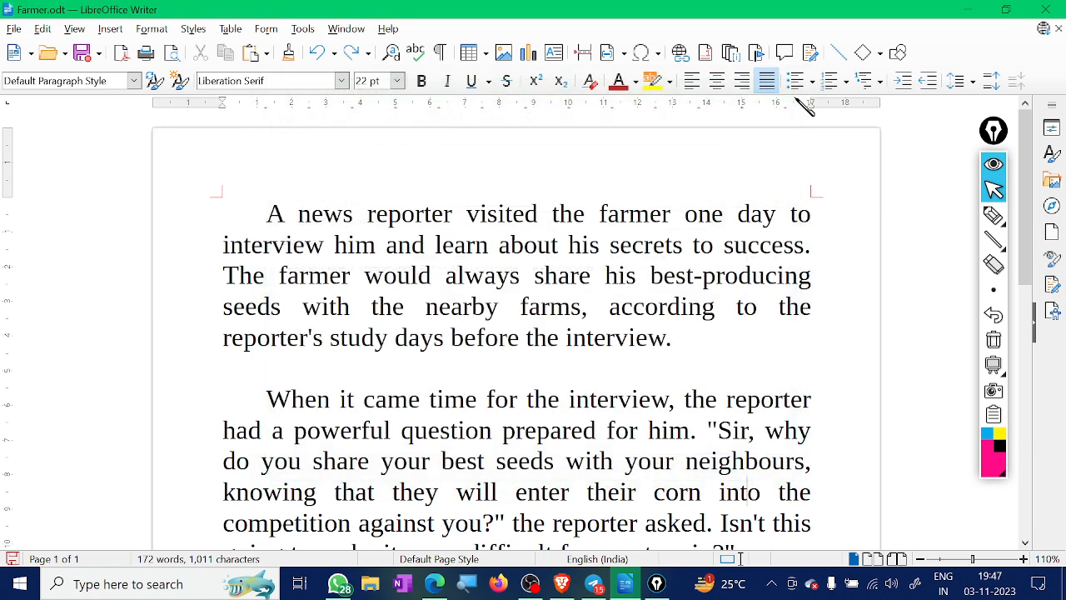
pyautogui.click(109, 29)
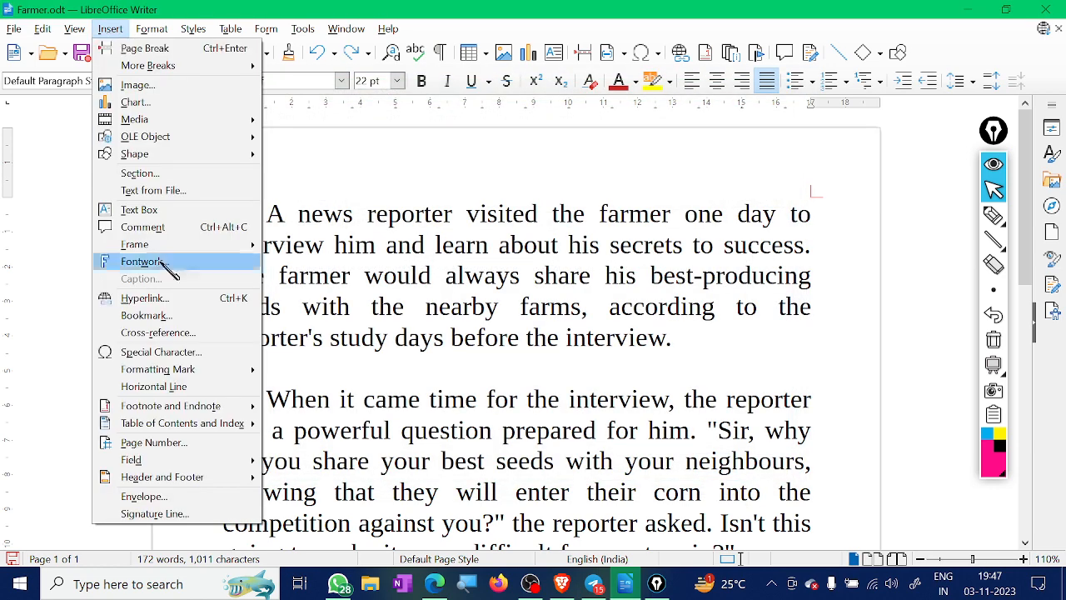
pyautogui.moveTo(151, 29)
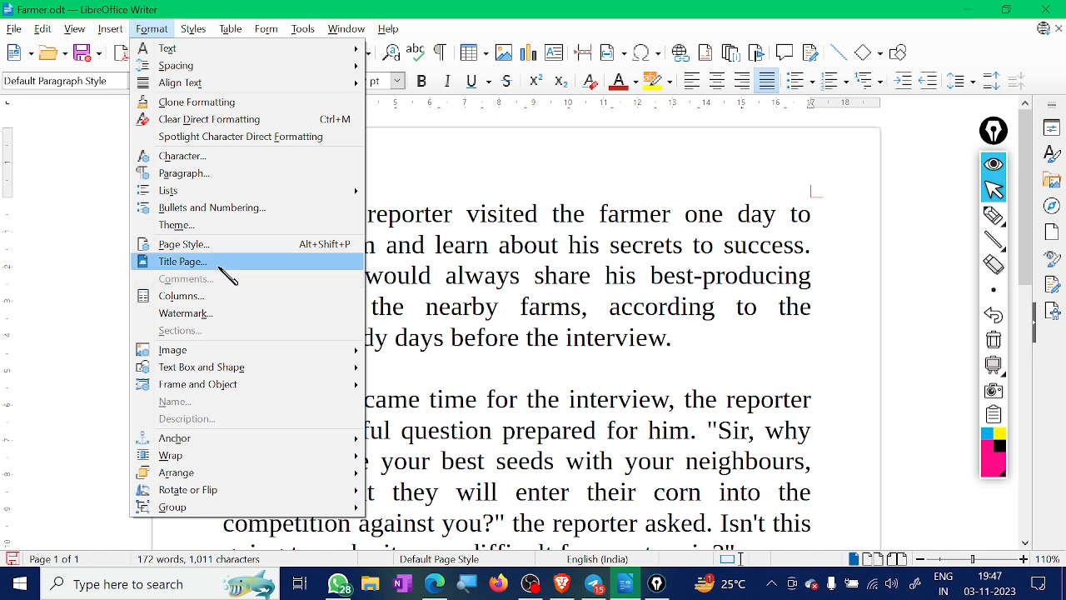
pyautogui.click(577, 349)
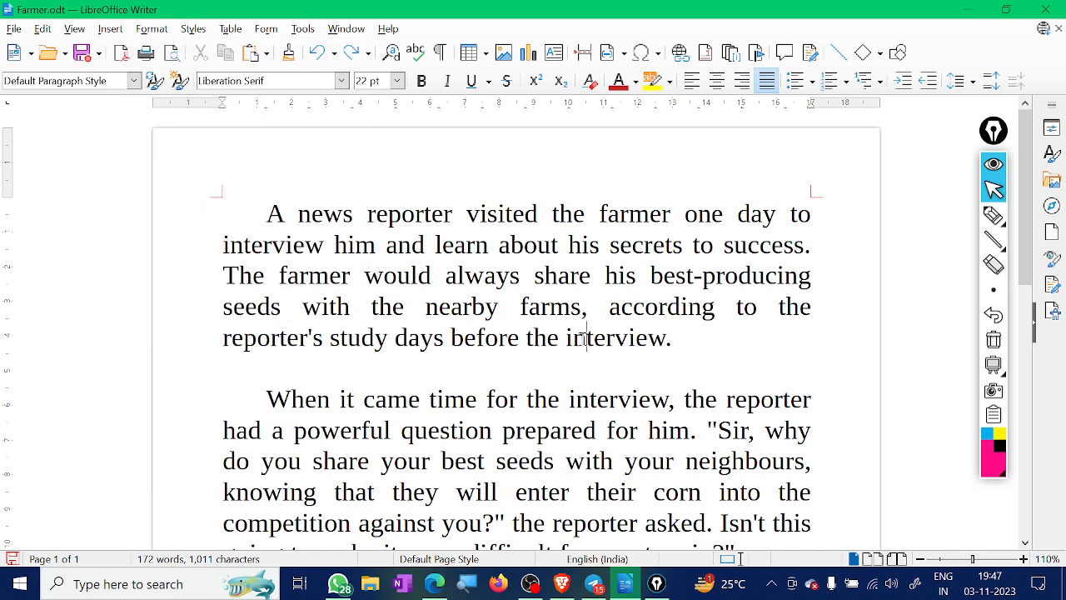
# - Insert blank lines before the opening paragraph, then undo them
pyautogui.hotkey('ctrl', 'a')
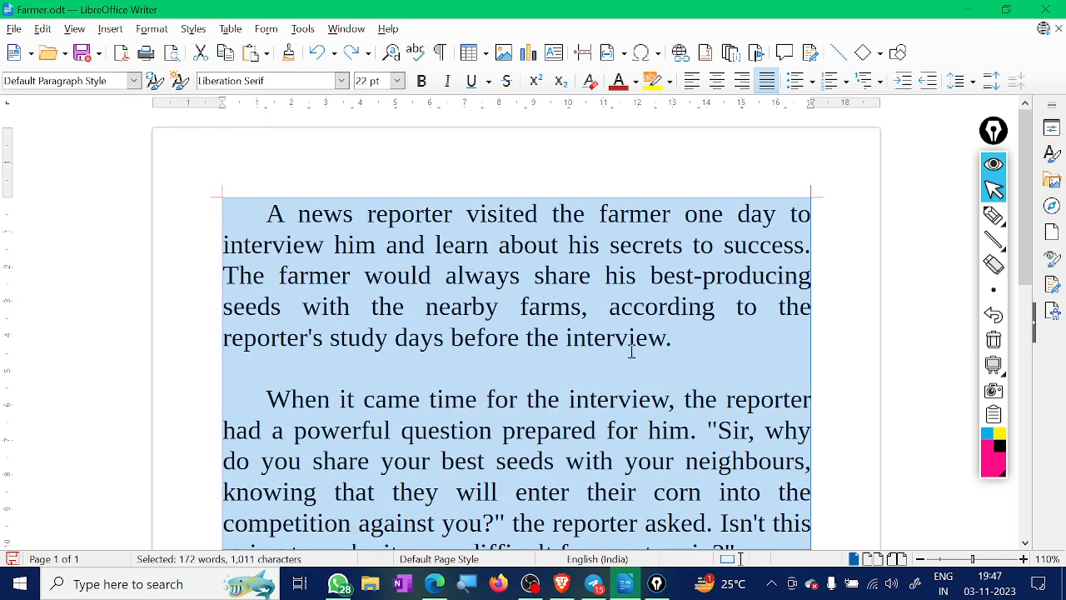
pyautogui.click(285, 223)
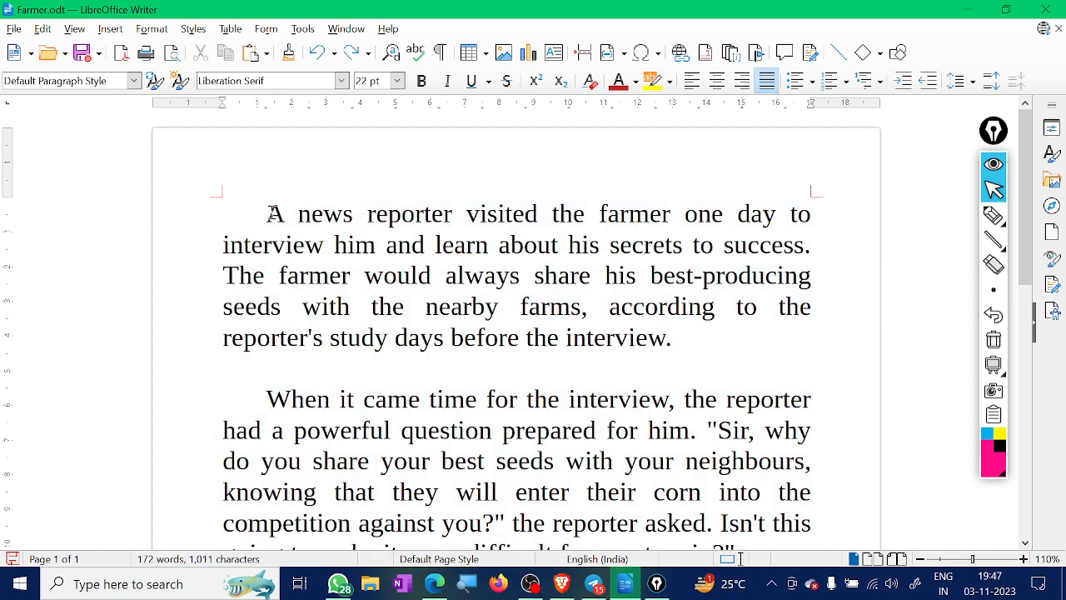
pyautogui.hotkey('ctrl', 'y')
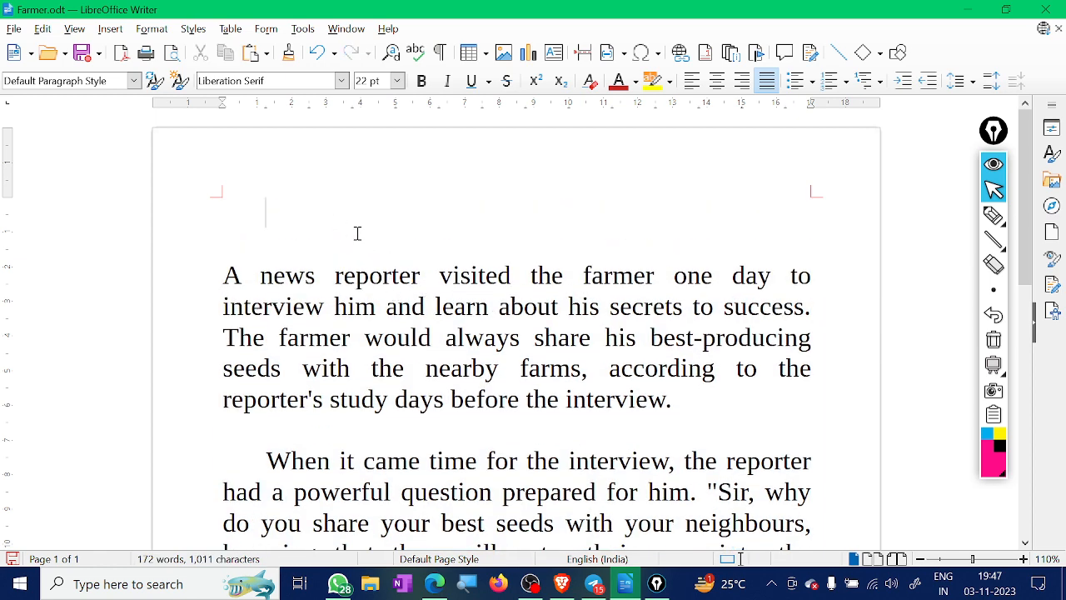
pyautogui.hotkey('ctrl', 'z')
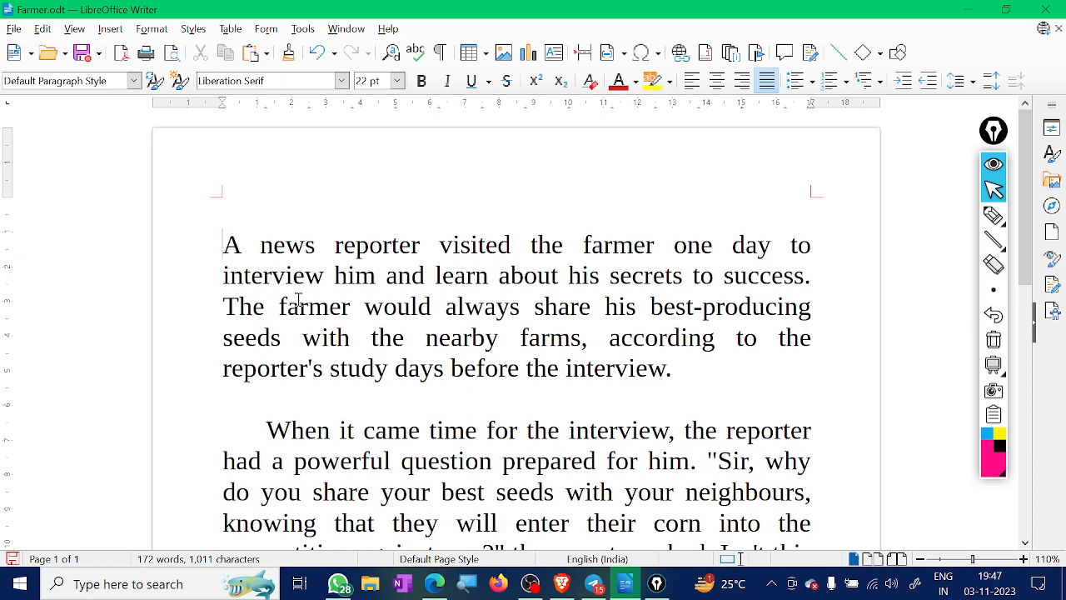
pyautogui.hotkey('ctrl', 'z')
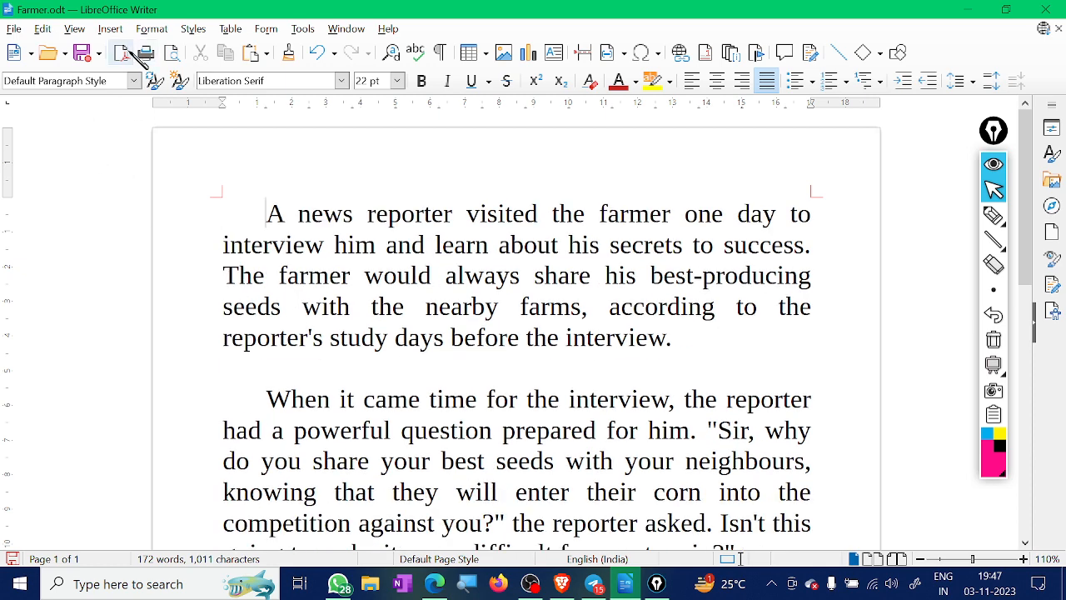
# - Insert one new title page at the start of the document
pyautogui.click(151, 29)
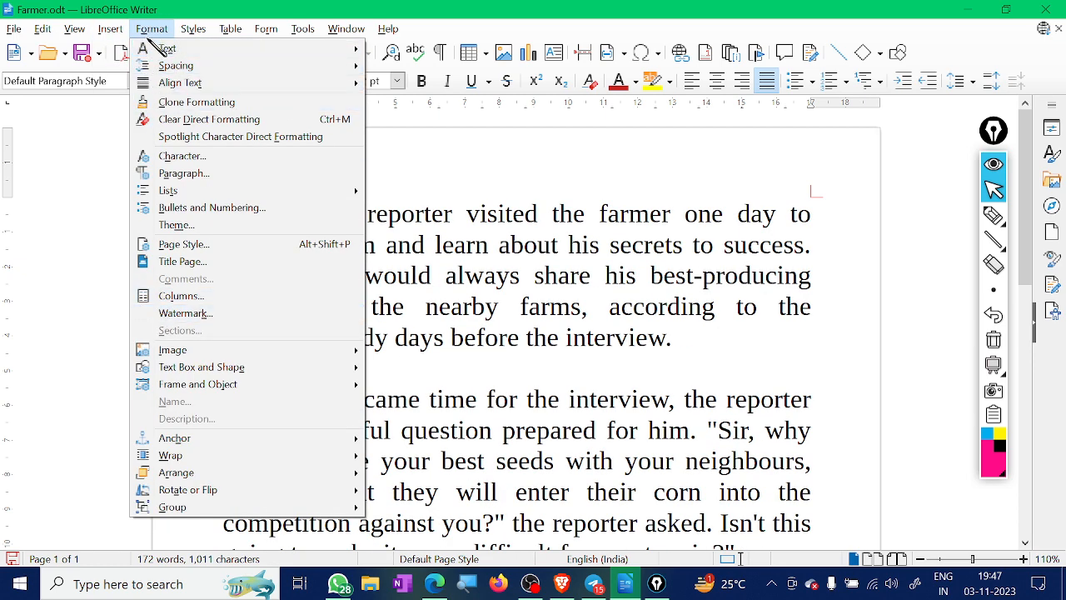
pyautogui.click(185, 262)
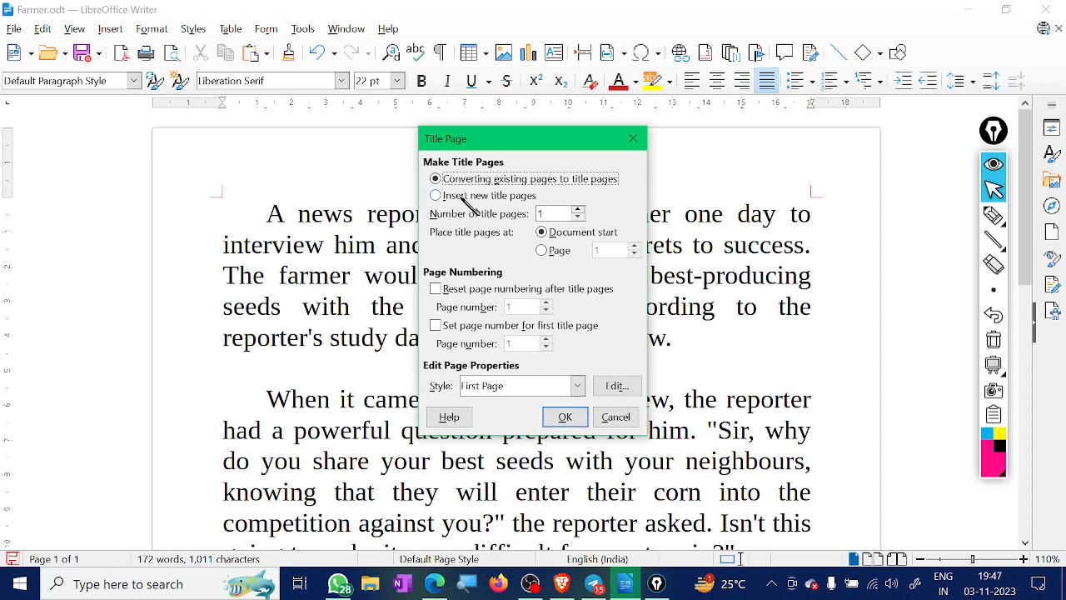
pyautogui.click(462, 198)
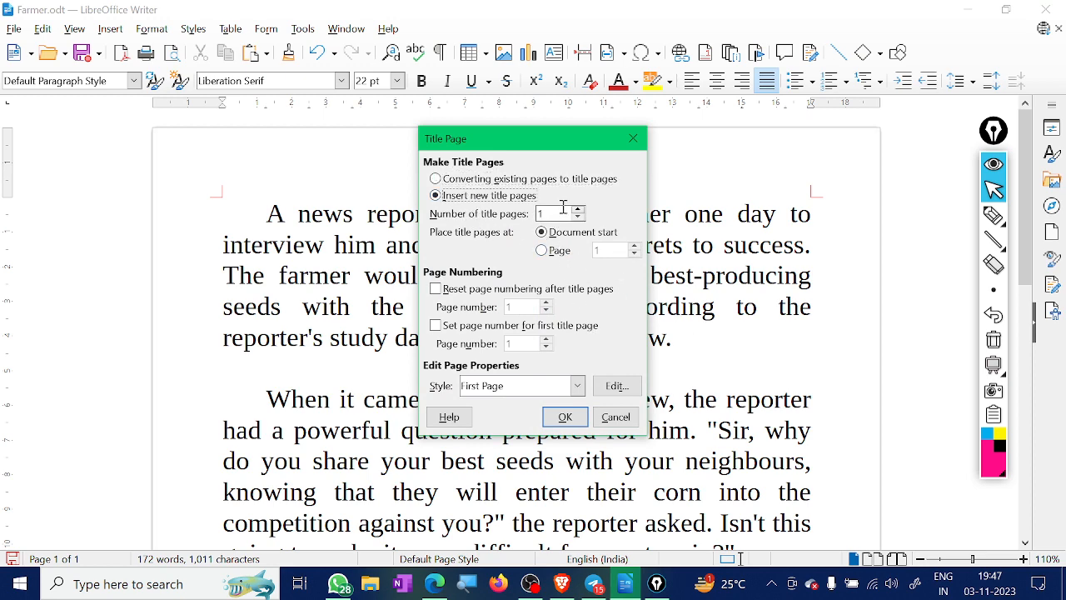
pyautogui.click(565, 419)
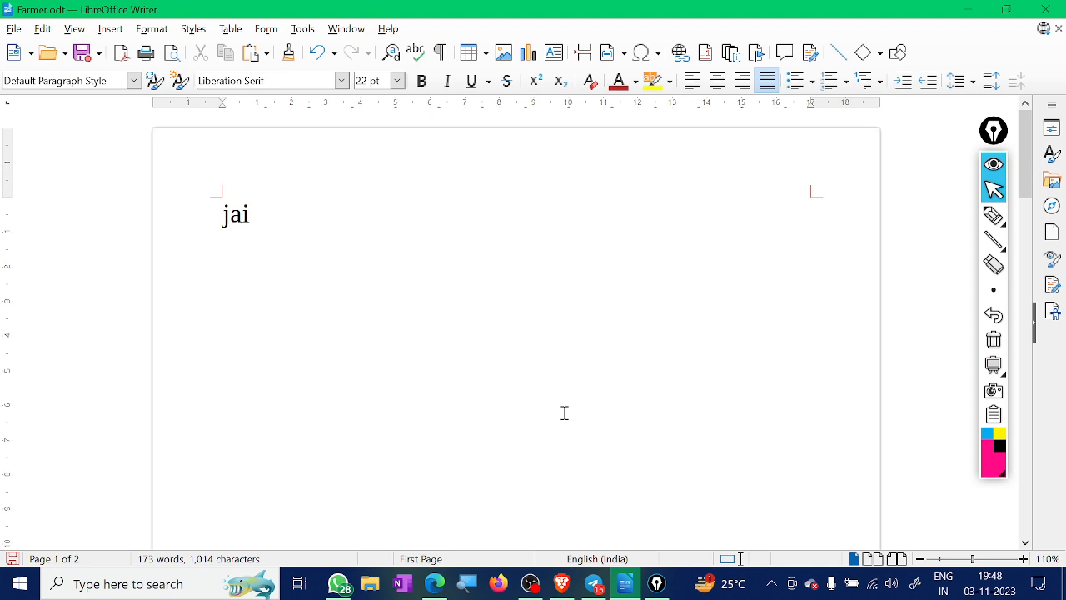
# - Enter the text "Jai shri ram" on the new title page
pyautogui.write('jai s')
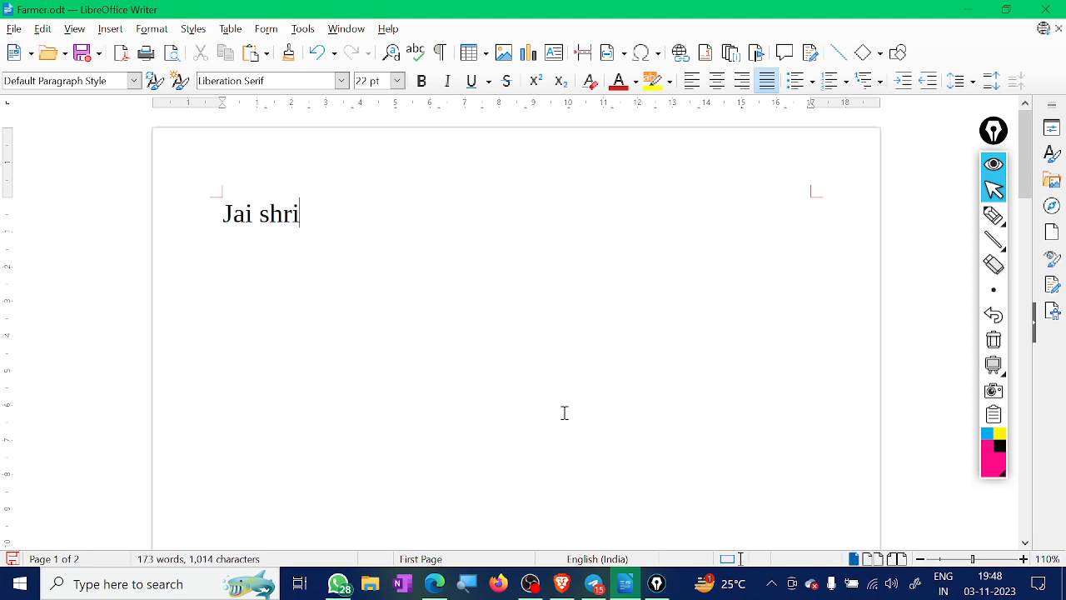
pyautogui.write('hri ram')
pyautogui.click(626, 581)
pyautogui.click(626, 582)
# - Examine the new title page and the story text on the page after it, with the view at 100%
pyautogui.scroll(-15, 540, 383)
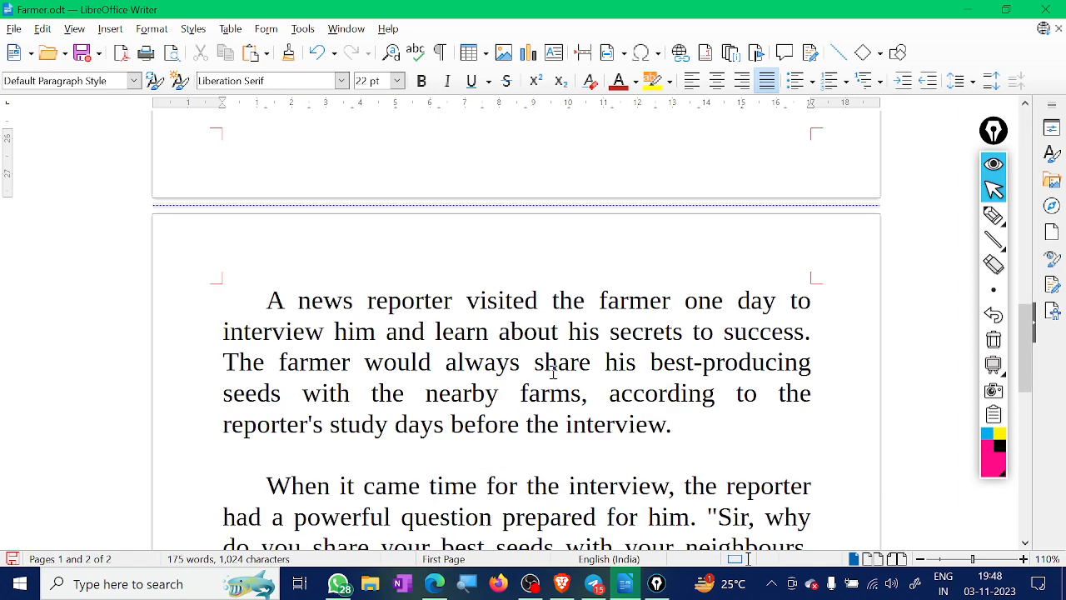
pyautogui.scroll(-10, 552, 372)
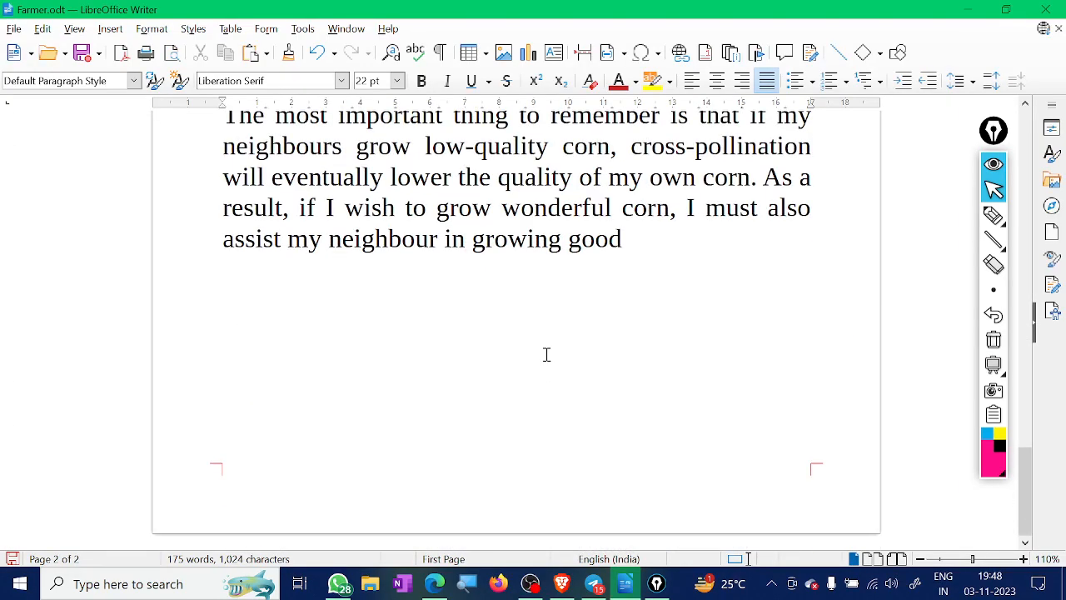
pyautogui.scroll(20, 546, 355)
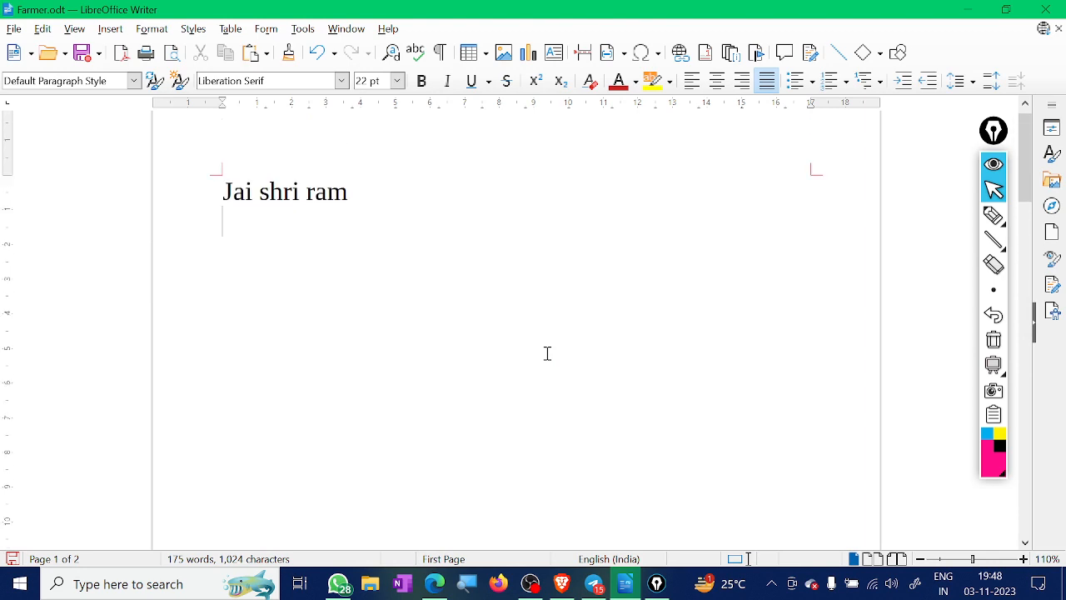
pyautogui.scroll(-3, 543, 355)
pyautogui.keyDown('ctrl'); pyautogui.scroll(3, 529, 357); pyautogui.keyUp('ctrl')
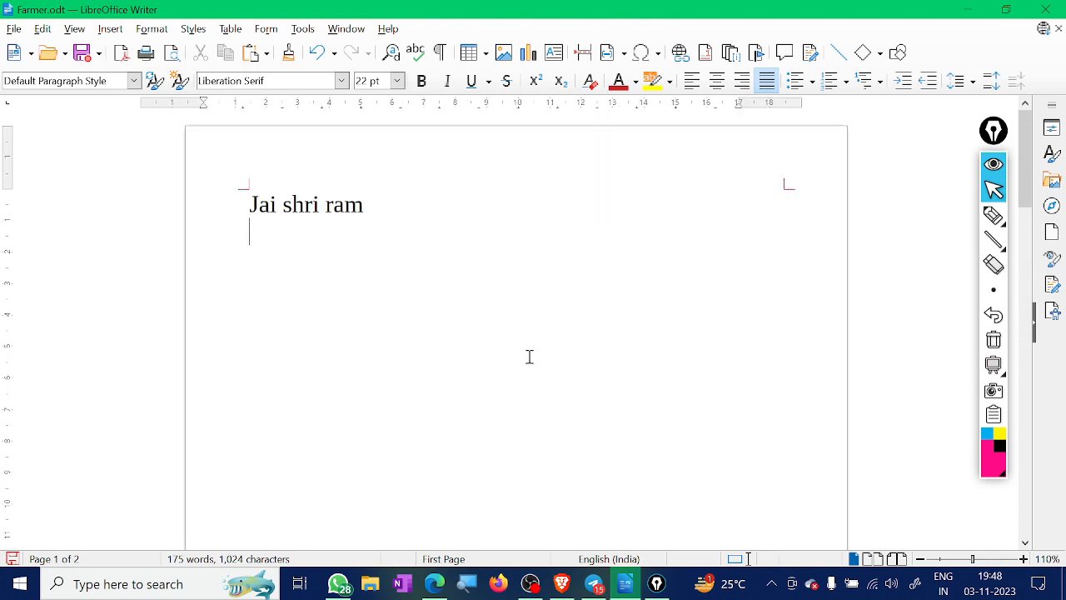
pyautogui.scroll(-10, 583, 367)
pyautogui.scroll(-9, 583, 367)
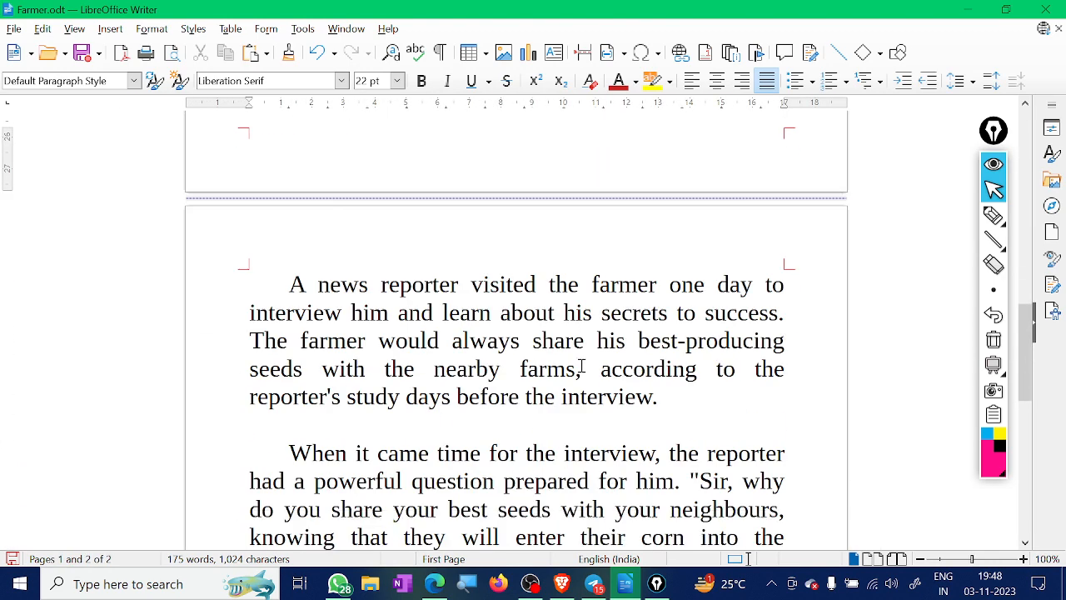
pyautogui.scroll(10, 483, 358)
pyautogui.scroll(10, 484, 357)
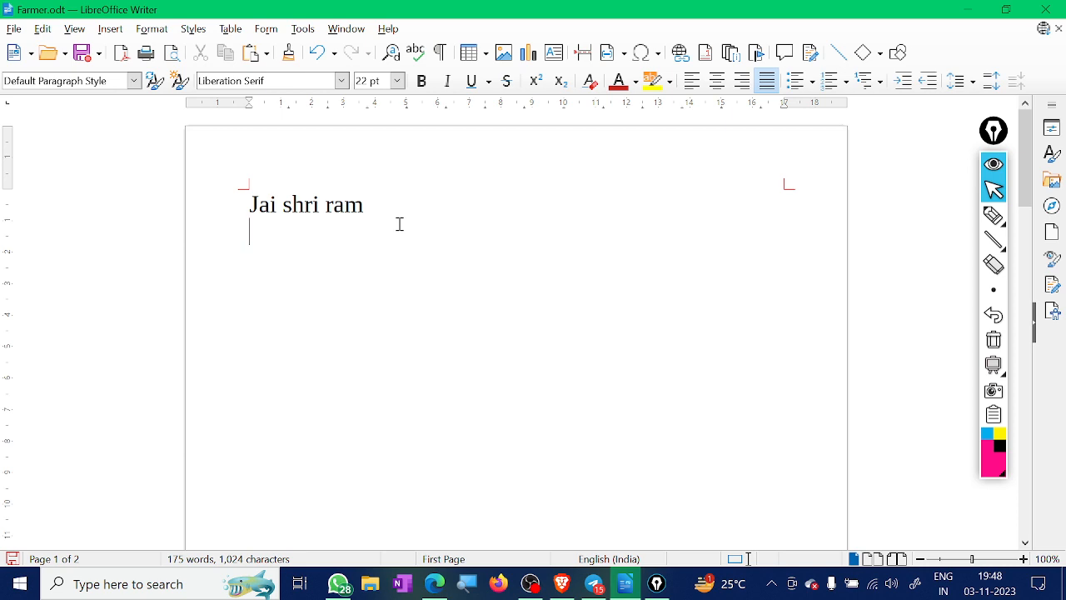
# - Review the title page settings for page numbering and page properties, then close them without changes
pyautogui.click(110, 28)
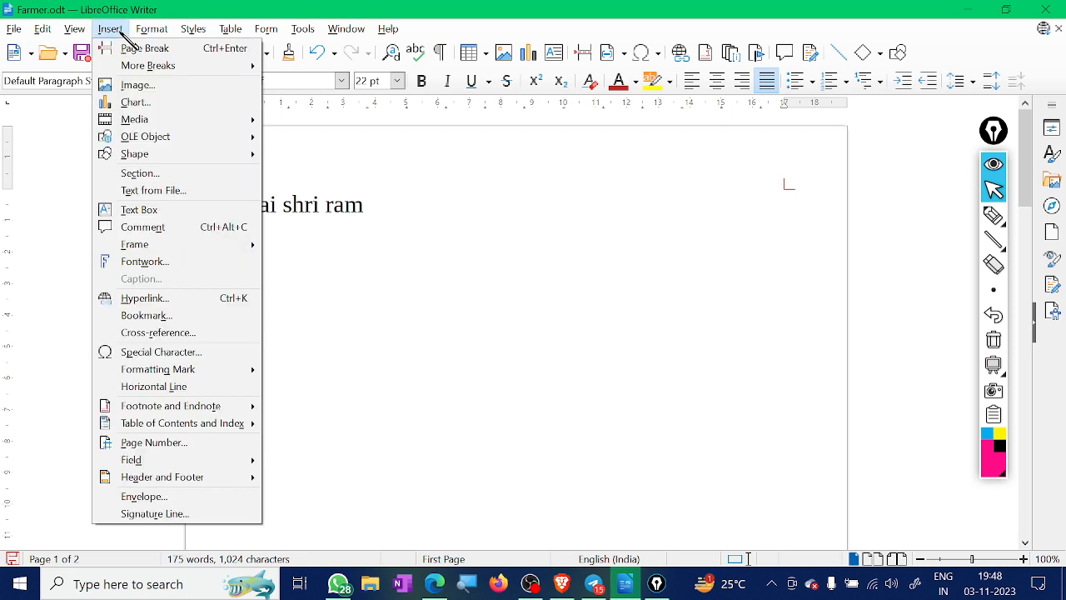
pyautogui.press('Right')
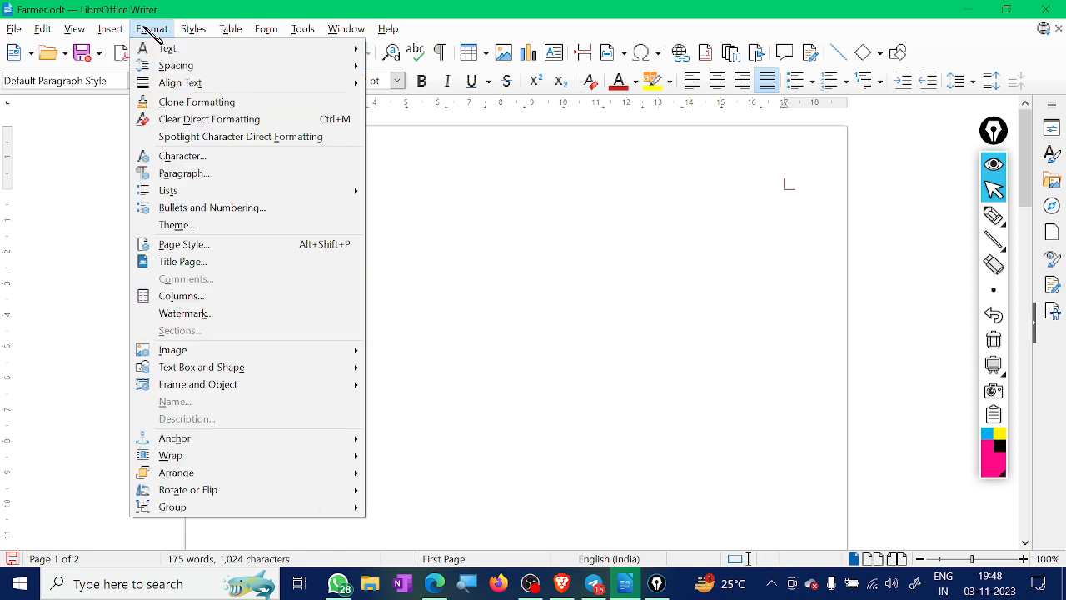
pyautogui.click(218, 263)
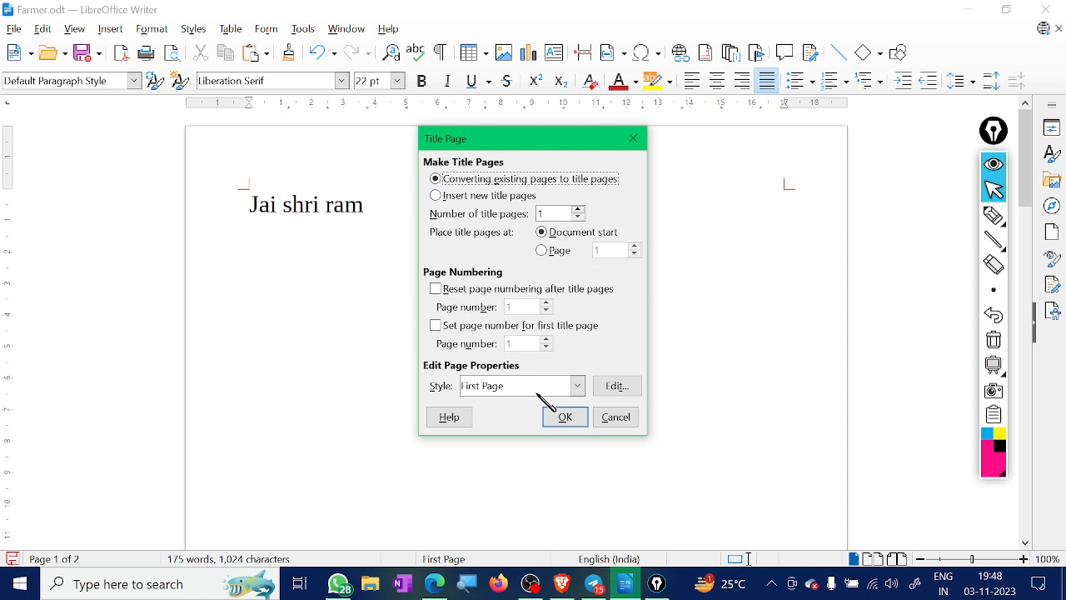
pyautogui.click(617, 421)
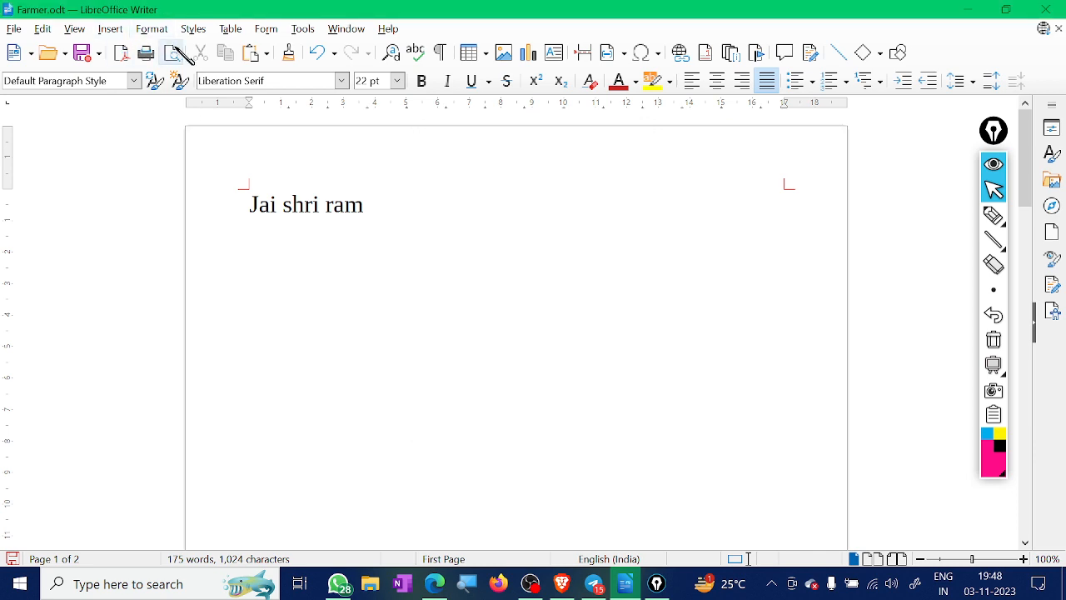
# - Check the availability of the Comments formatting option for the title page text
pyautogui.click(110, 28)
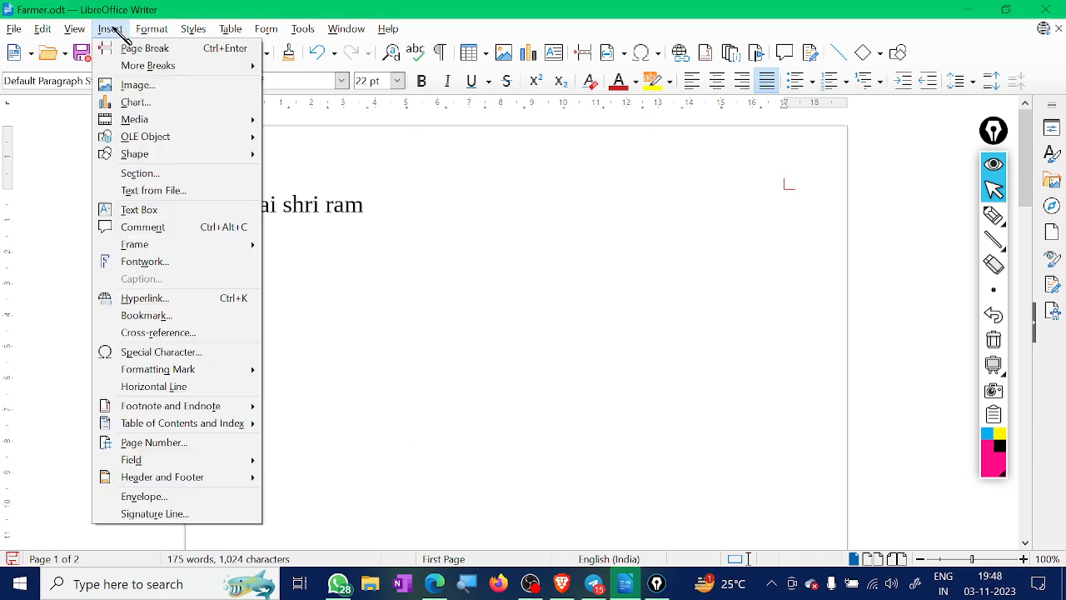
pyautogui.click(152, 28)
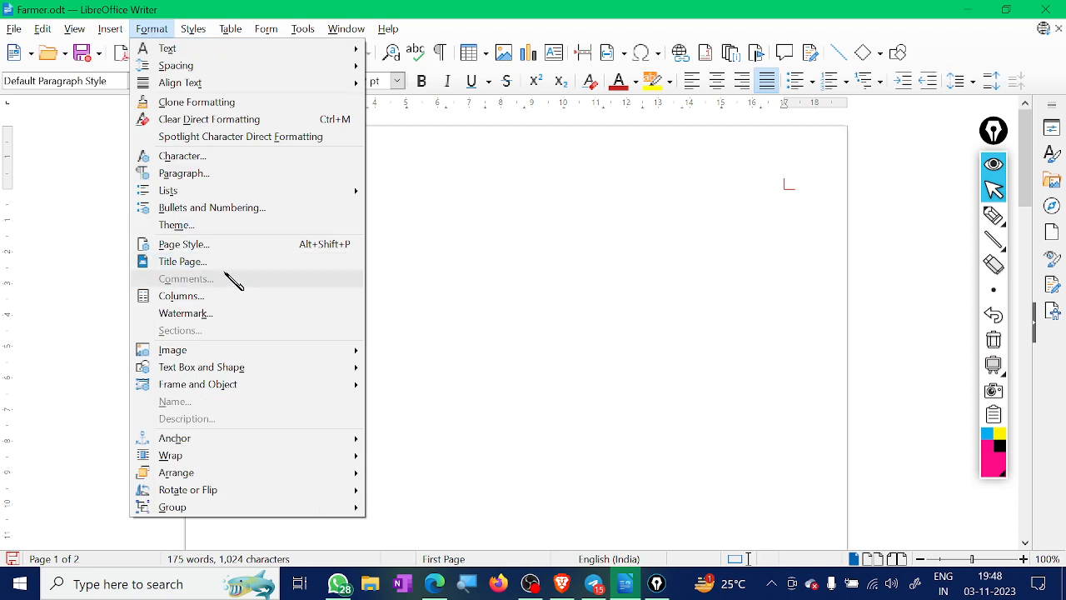
pyautogui.click(692, 319)
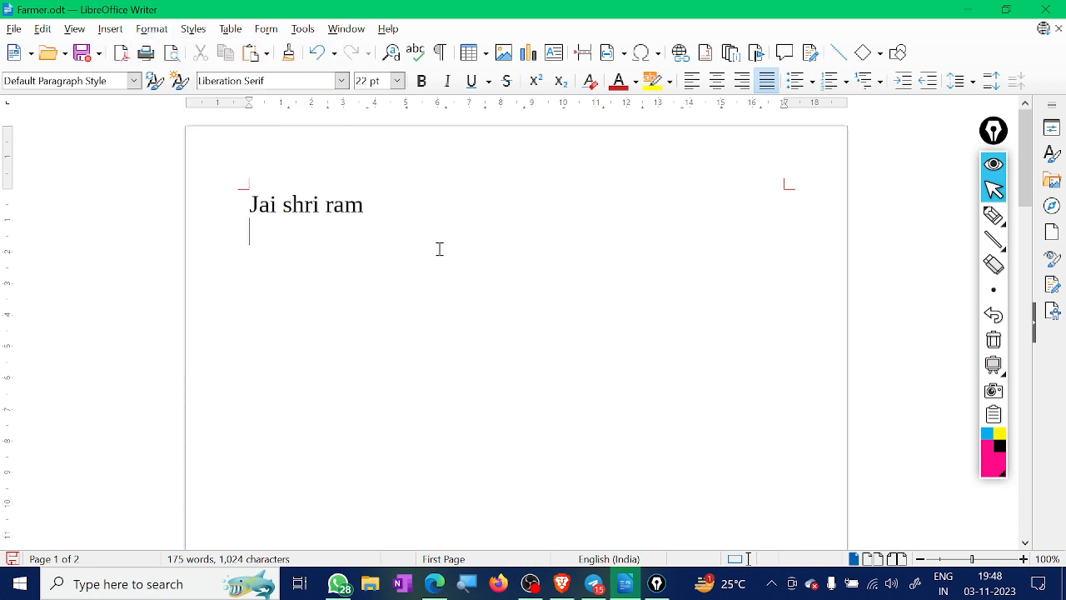
pyautogui.moveTo(392, 224); pyautogui.dragTo(240, 200)
pyautogui.click(632, 269)
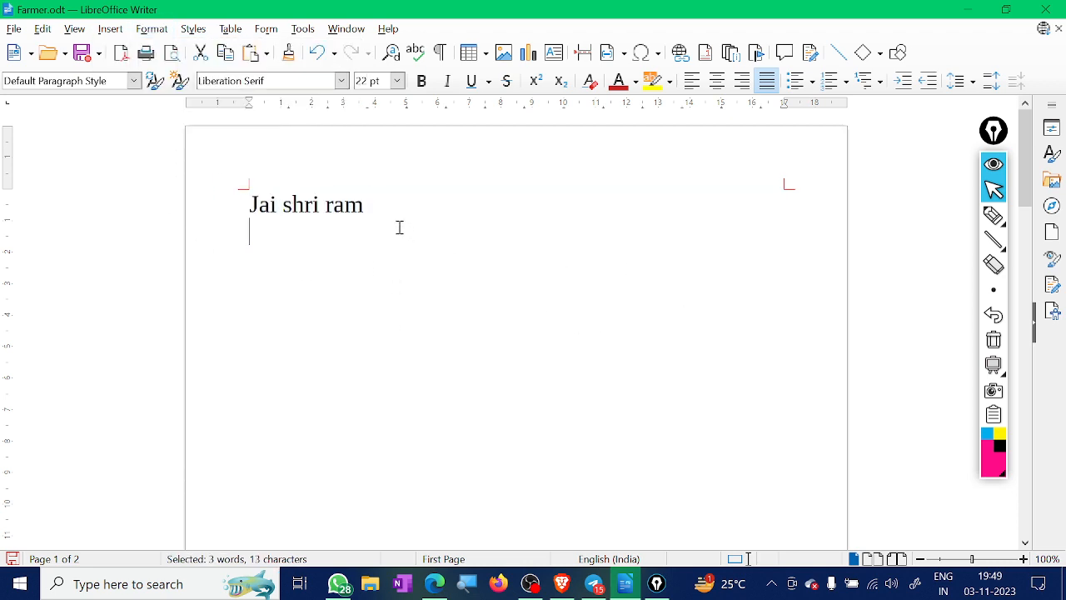
pyautogui.click(152, 30)
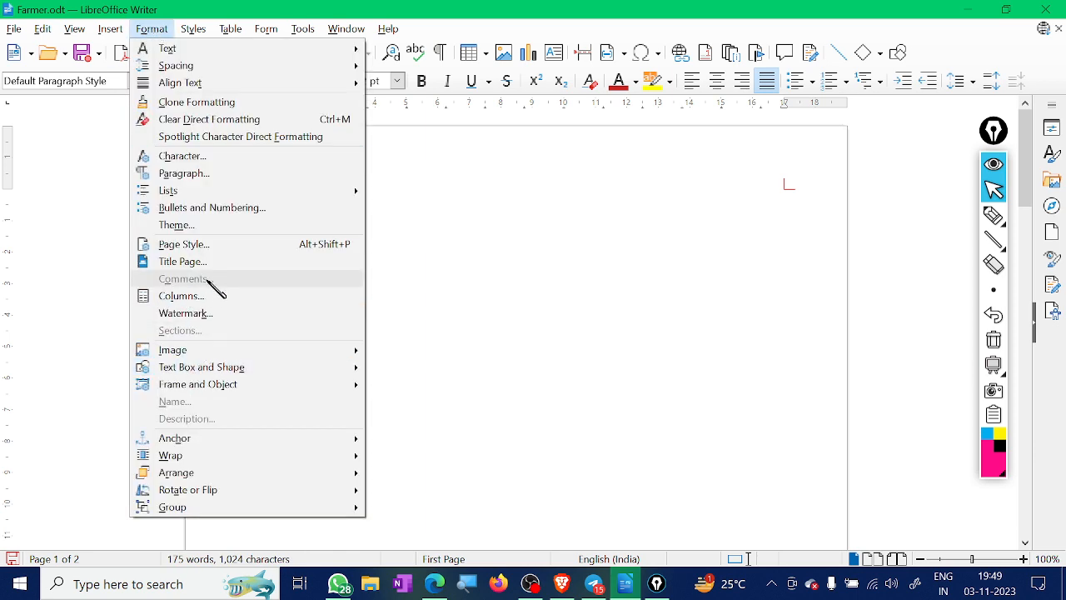
pyautogui.click(664, 285)
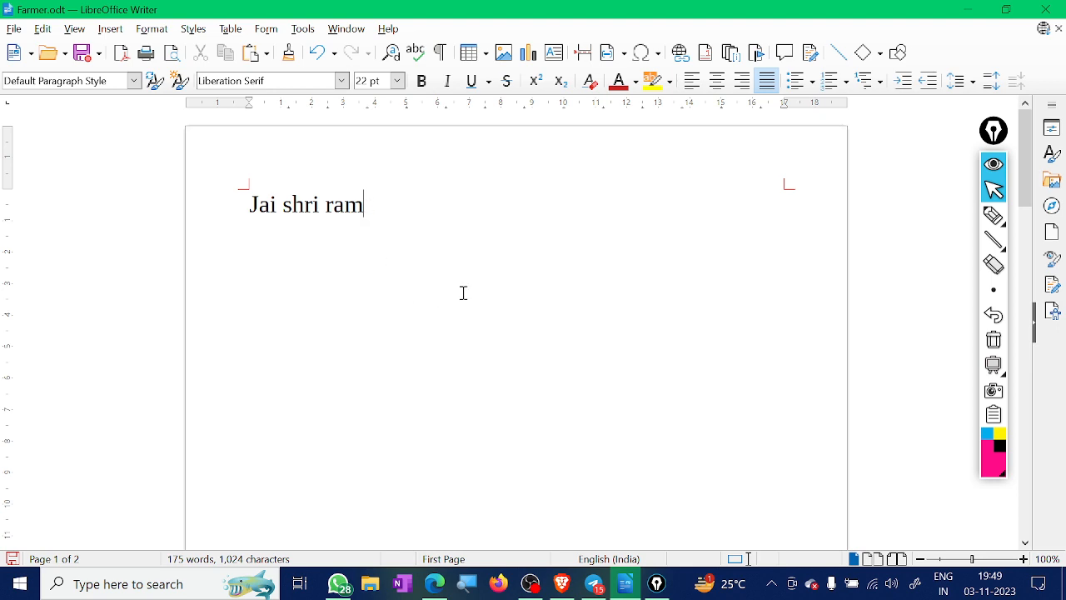
# - Add a comment reading "This conet" at the end of the title text and set its font to Lucida Calligraphy
pyautogui.click(784, 52)
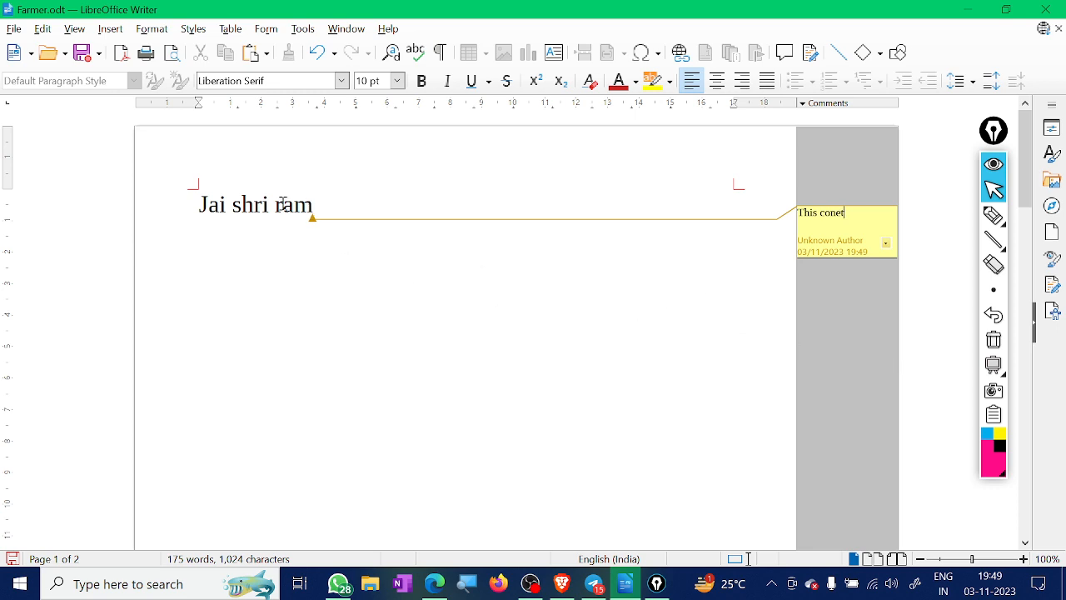
pyautogui.click(151, 28)
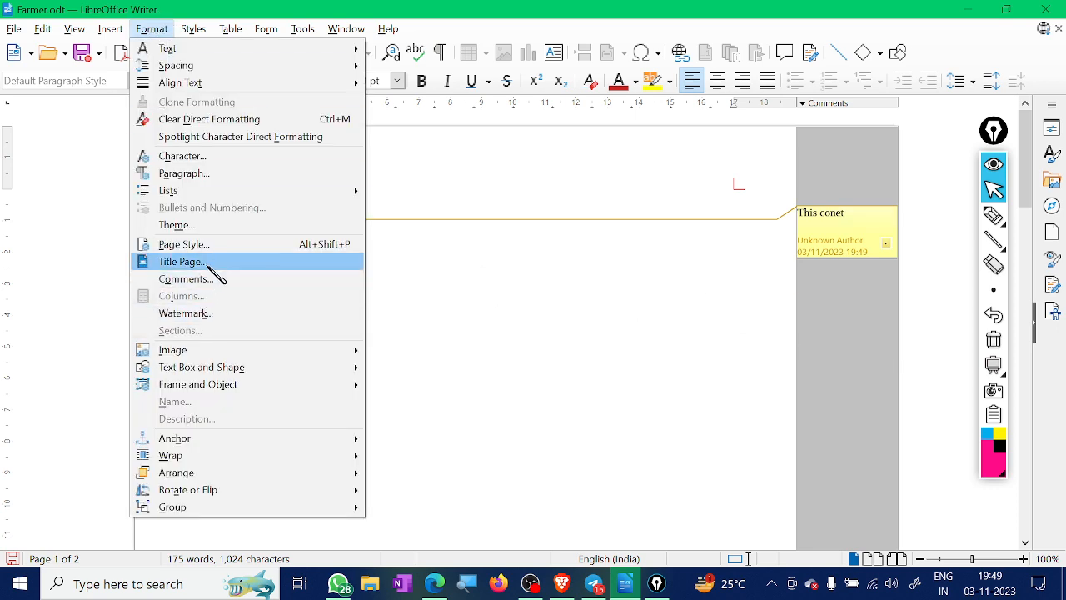
pyautogui.click(219, 278)
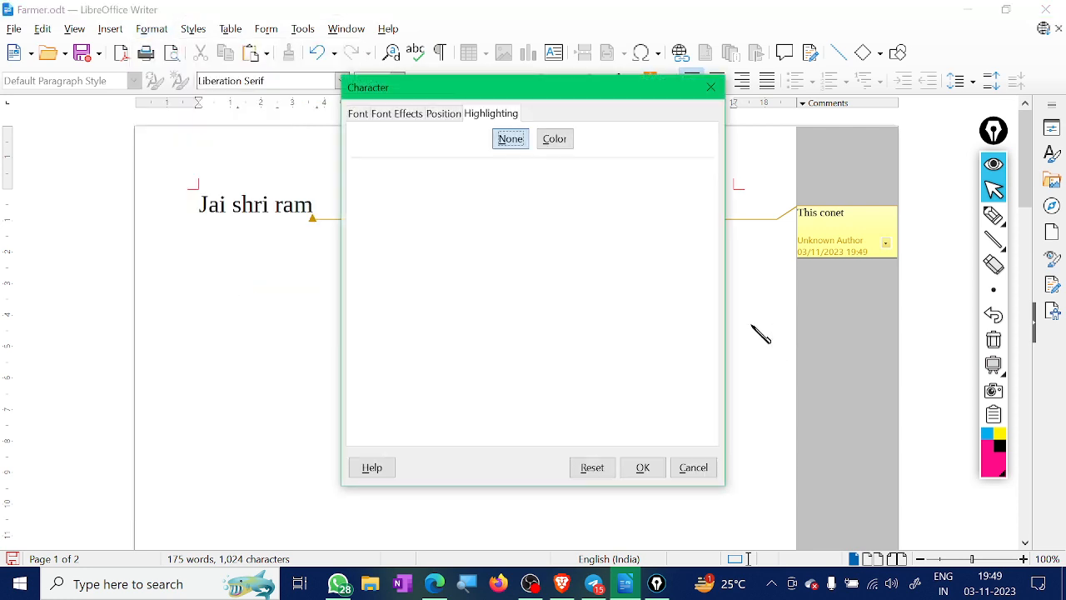
pyautogui.moveTo(611, 90); pyautogui.dragTo(647, 149)
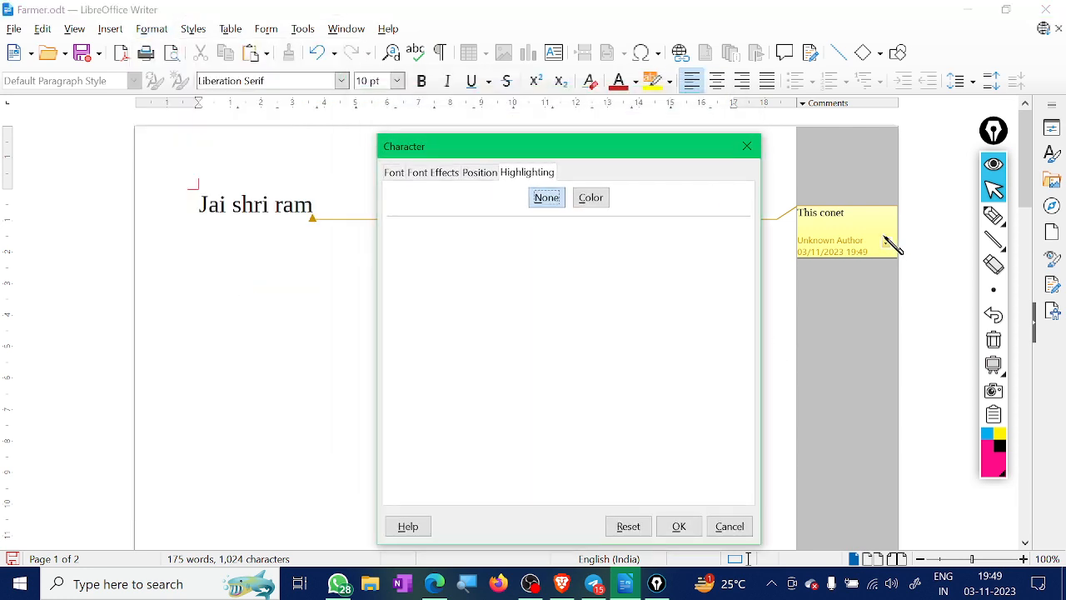
pyautogui.click(392, 172)
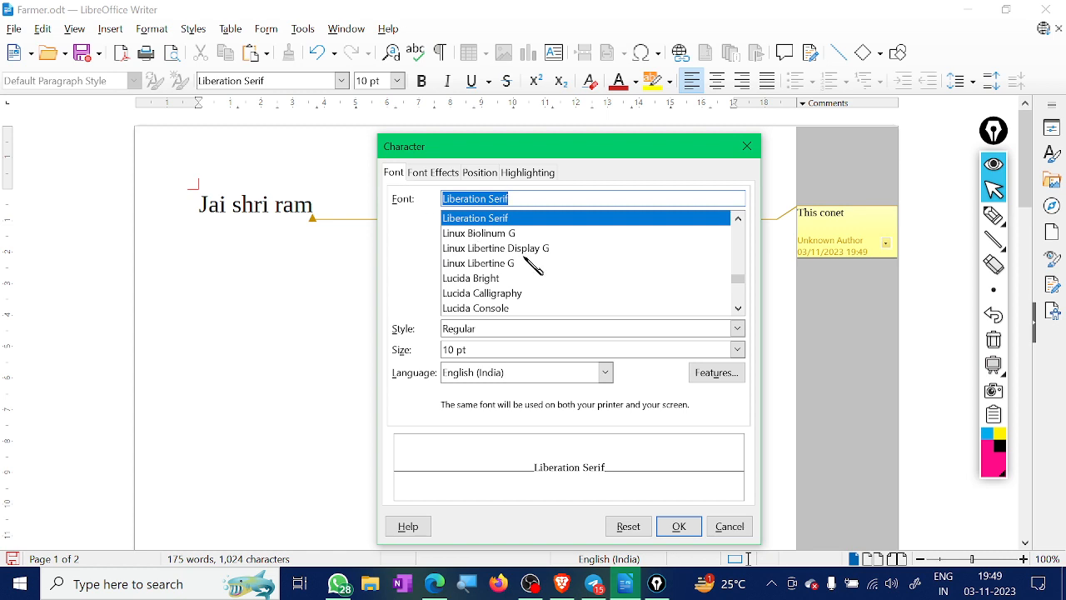
pyautogui.click(516, 263)
pyautogui.click(504, 293)
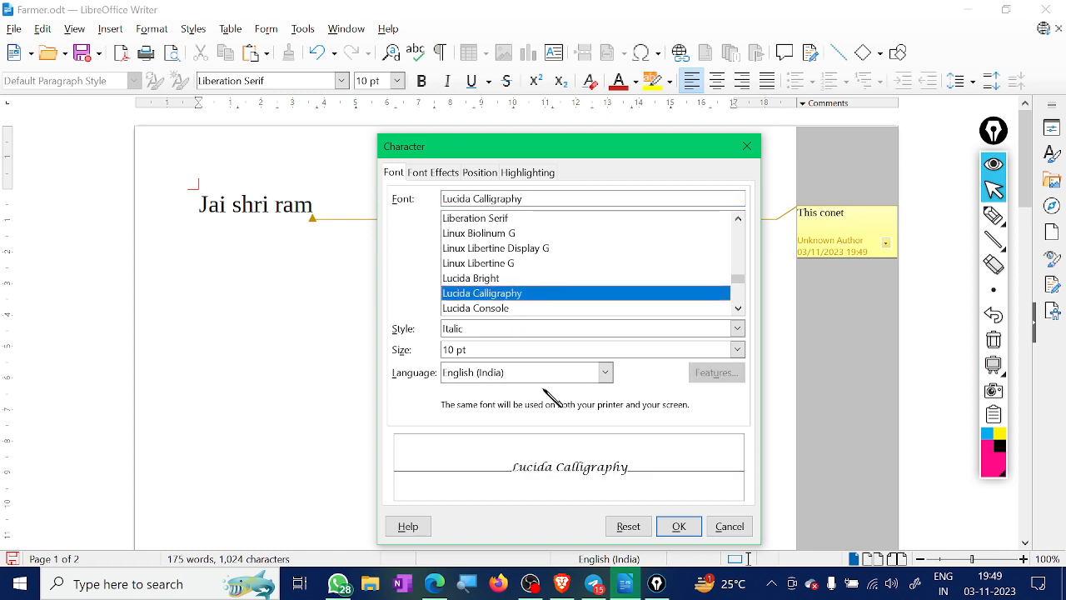
pyautogui.click(678, 526)
# - Set the comment text's font color to Brick
pyautogui.click(152, 28)
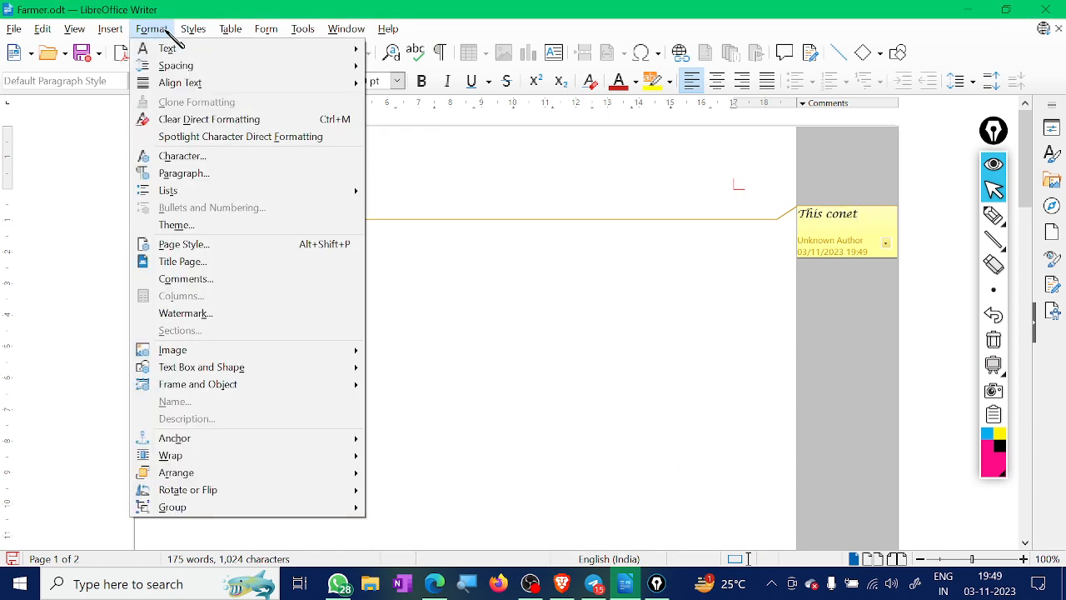
pyautogui.click(185, 281)
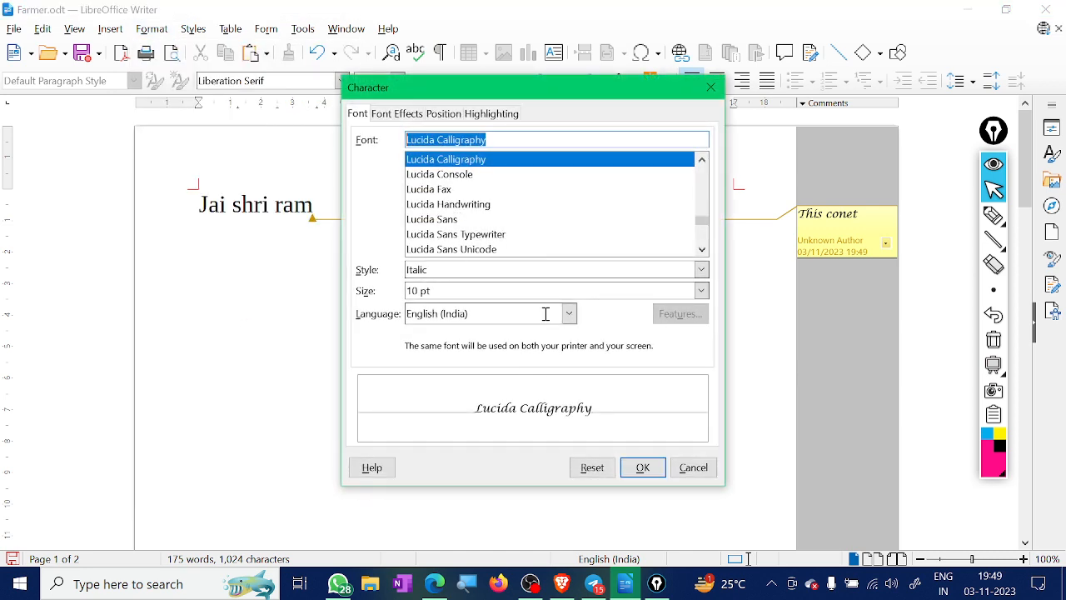
pyautogui.click(393, 114)
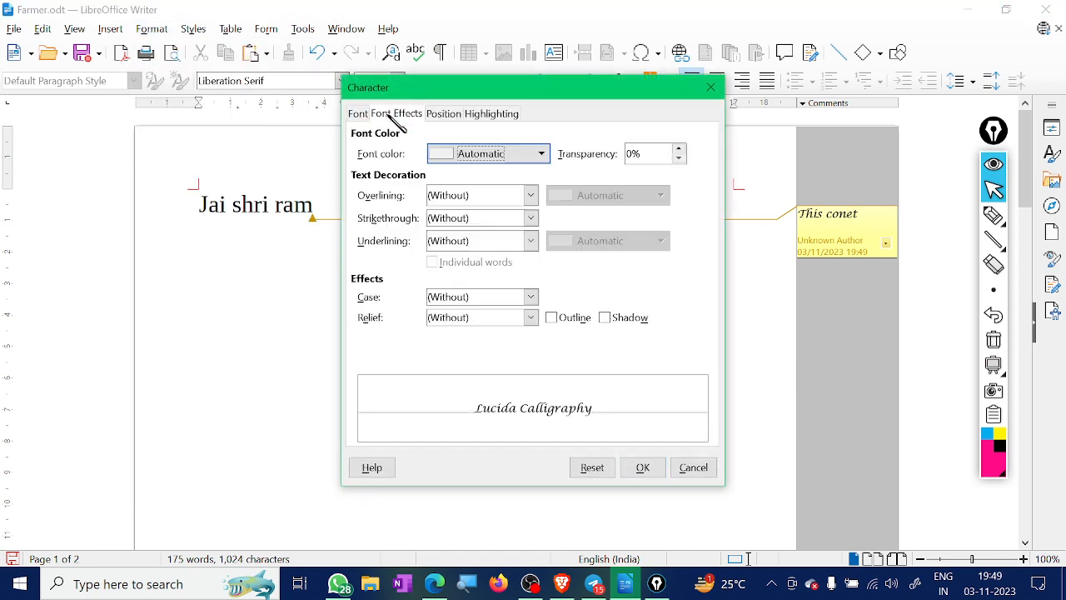
pyautogui.click(515, 154)
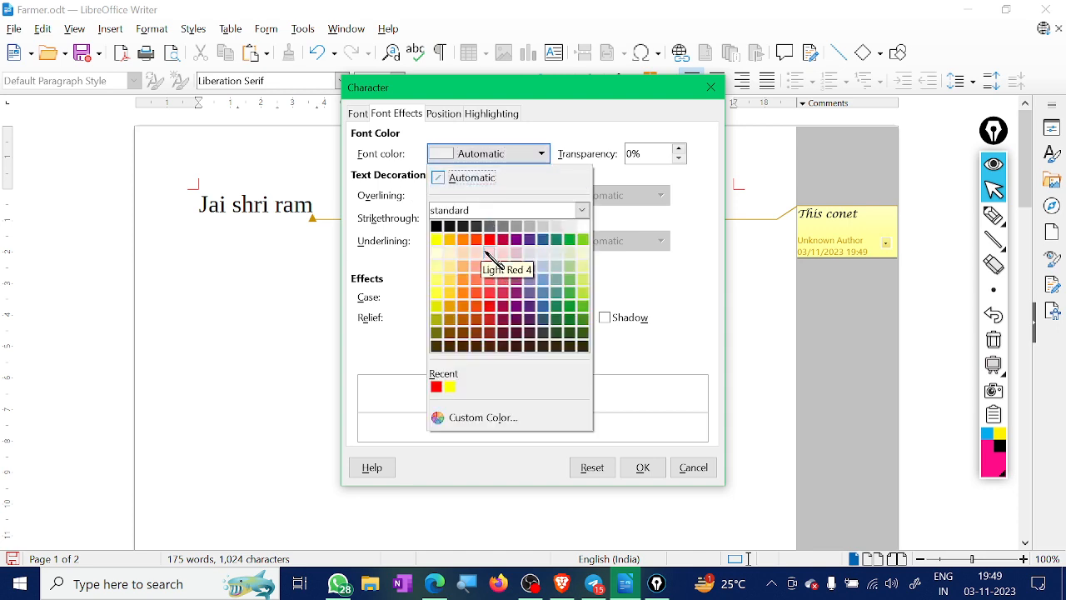
pyautogui.click(477, 239)
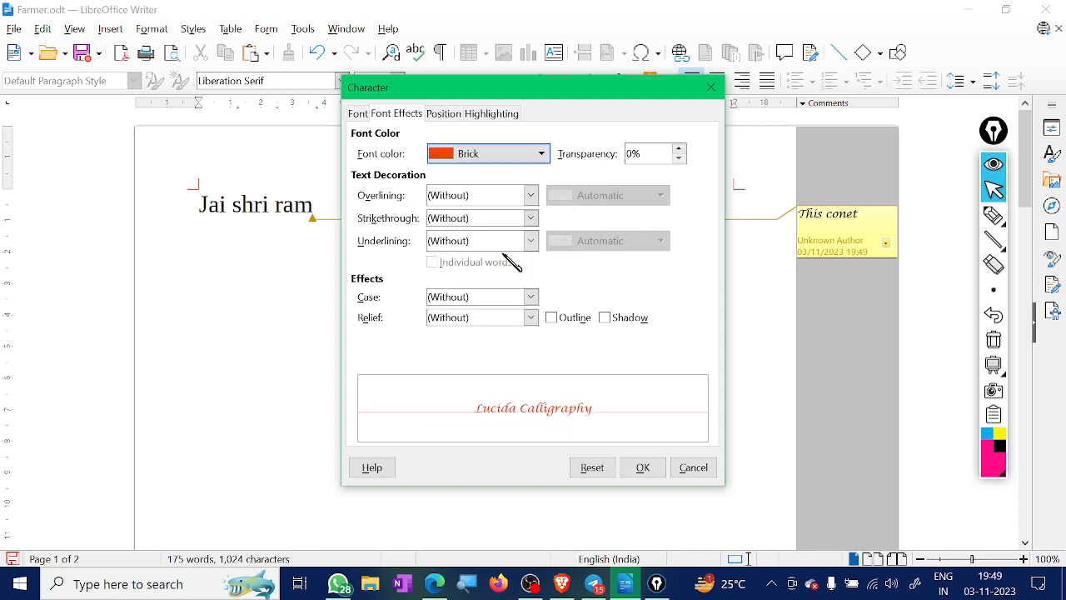
pyautogui.click(642, 468)
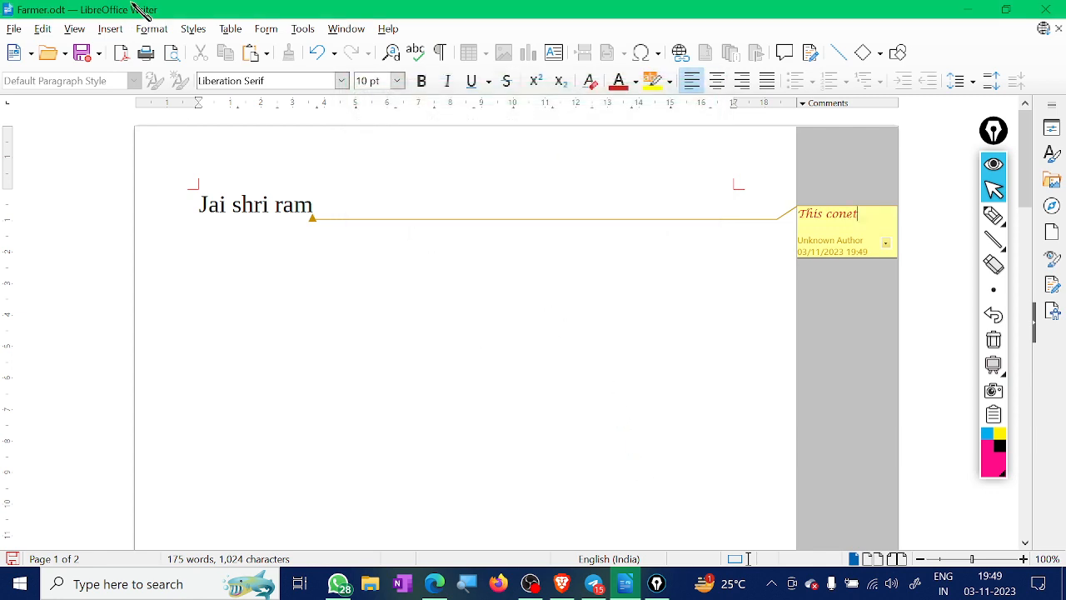
# - Review the position and highlighting settings for the comment text, then close them without changes
pyautogui.click(152, 28)
pyautogui.click(187, 279)
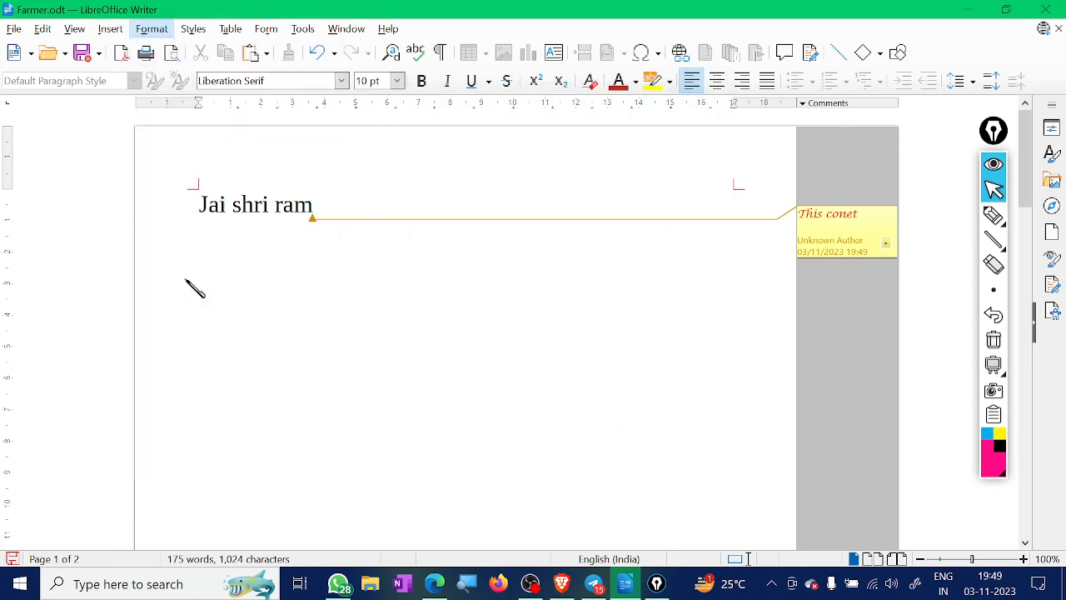
pyautogui.click(450, 118)
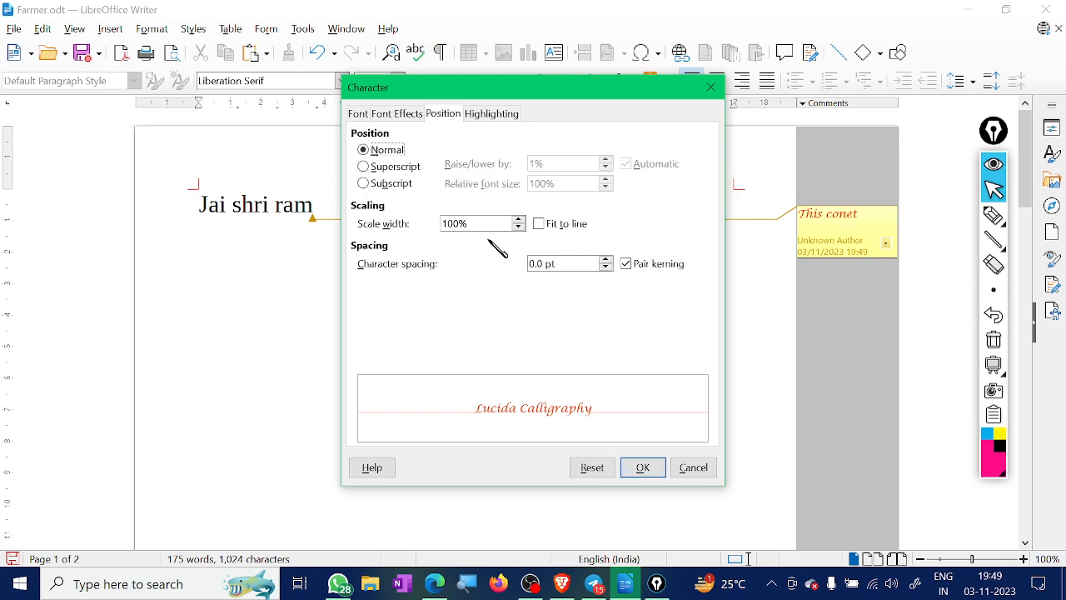
pyautogui.click(503, 114)
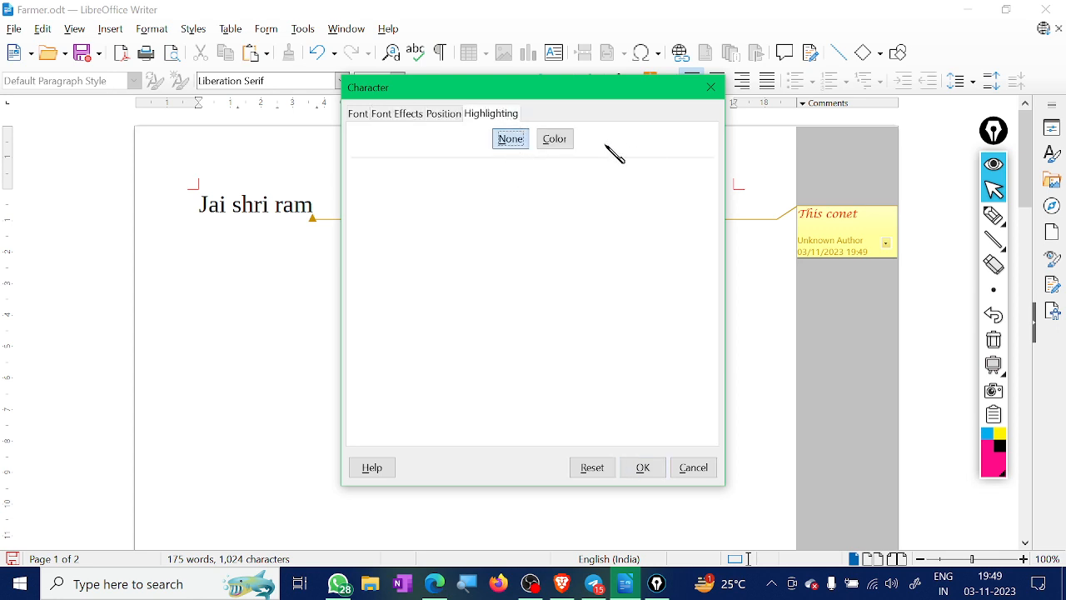
pyautogui.click(694, 467)
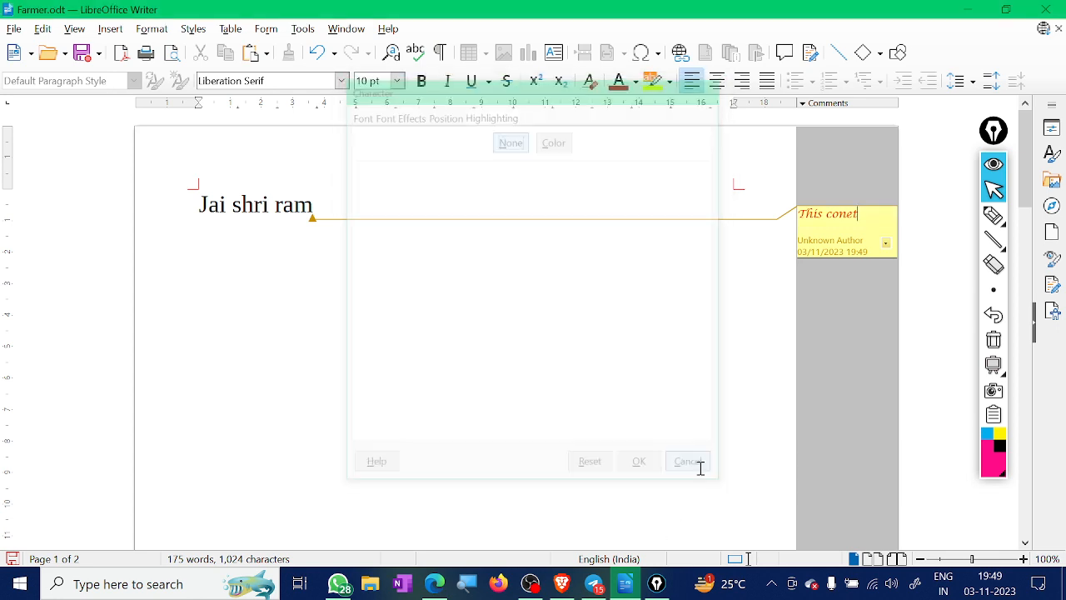
# - Delete the comment attached to the "Jai shri ram" title text
pyautogui.click(886, 242)
pyautogui.click(761, 346)
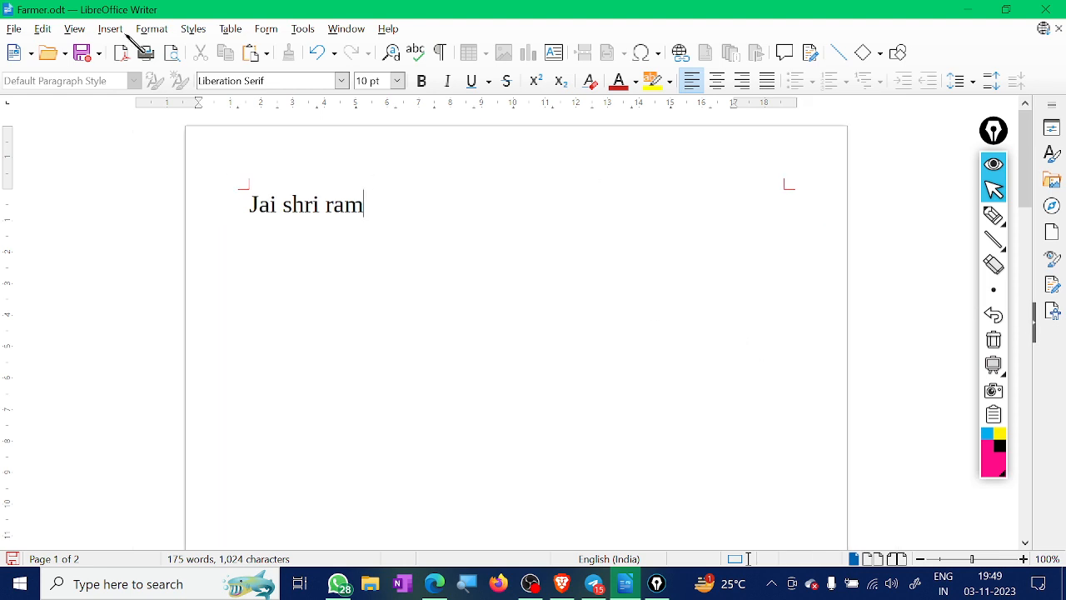
pyautogui.click(109, 29)
pyautogui.click(152, 29)
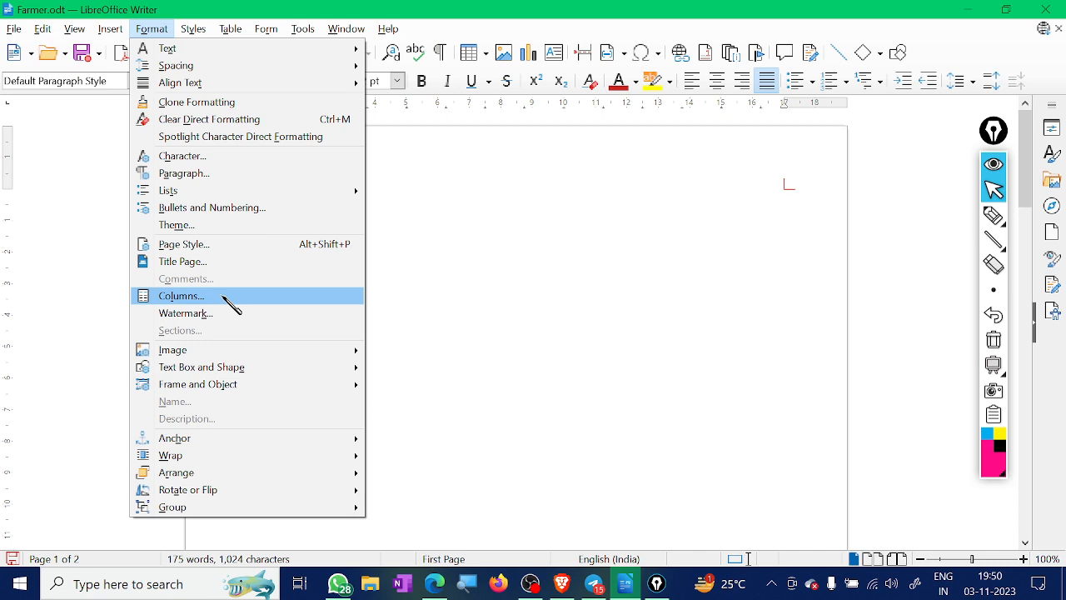
pyautogui.click(449, 277)
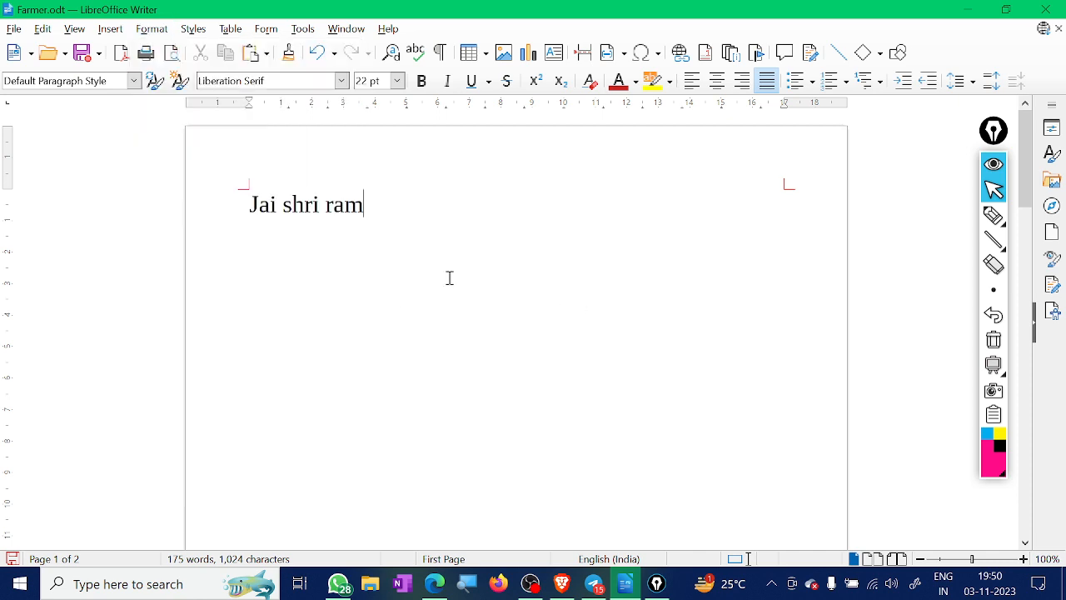
# - Select the text on both pages and arrange the selection in three evenly distributed columns
pyautogui.scroll(-15, 479, 340)
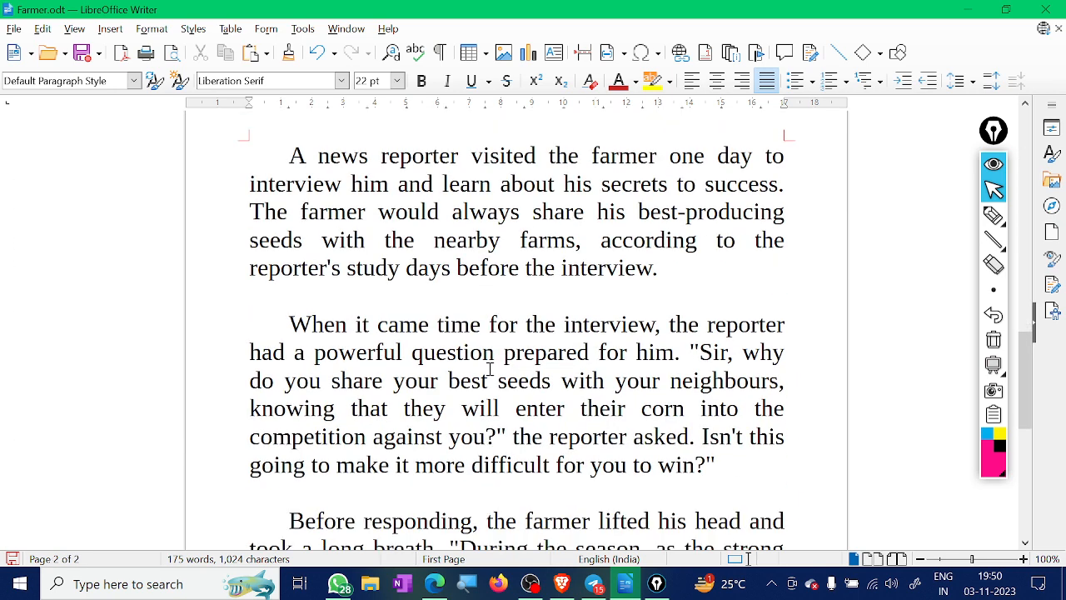
pyautogui.click(466, 265)
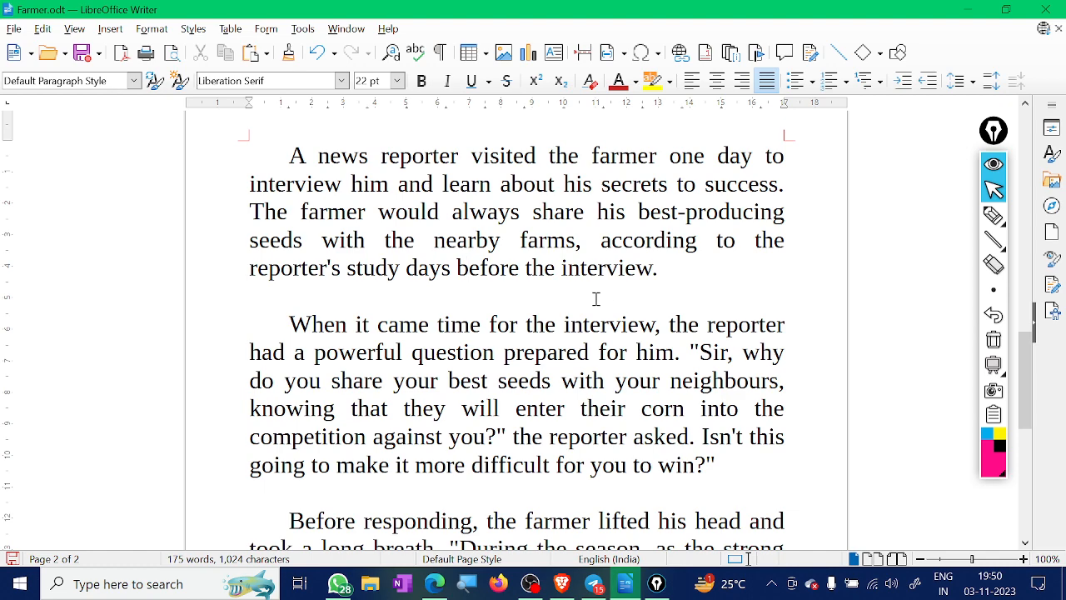
pyautogui.scroll(-6, 681, 322)
pyautogui.moveTo(656, 477); pyautogui.dragTo(238, 180)
pyautogui.scroll(-10, 616, 412)
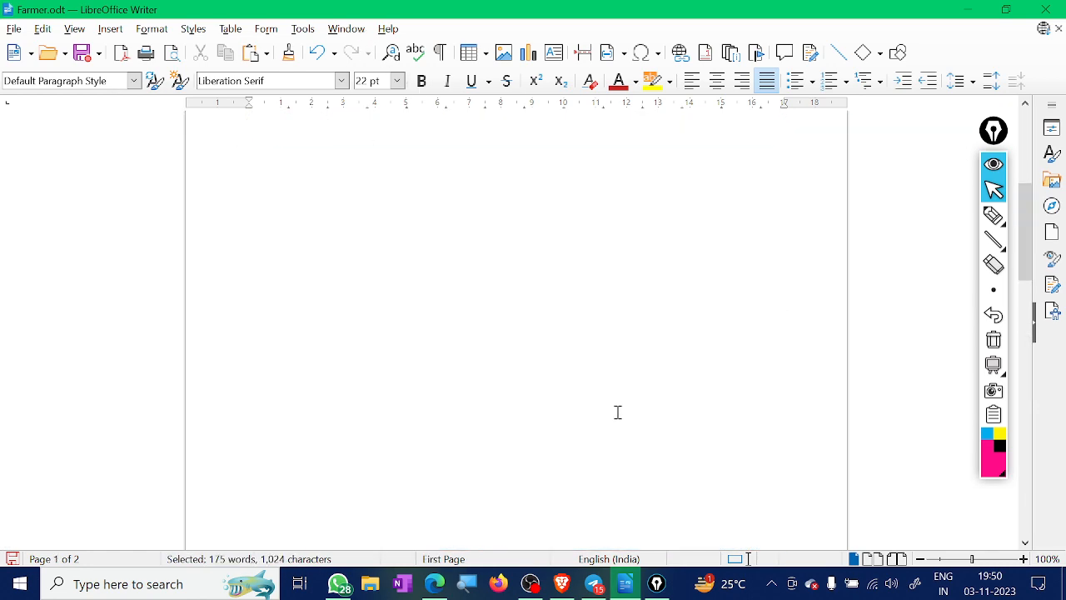
pyautogui.scroll(-6, 614, 412)
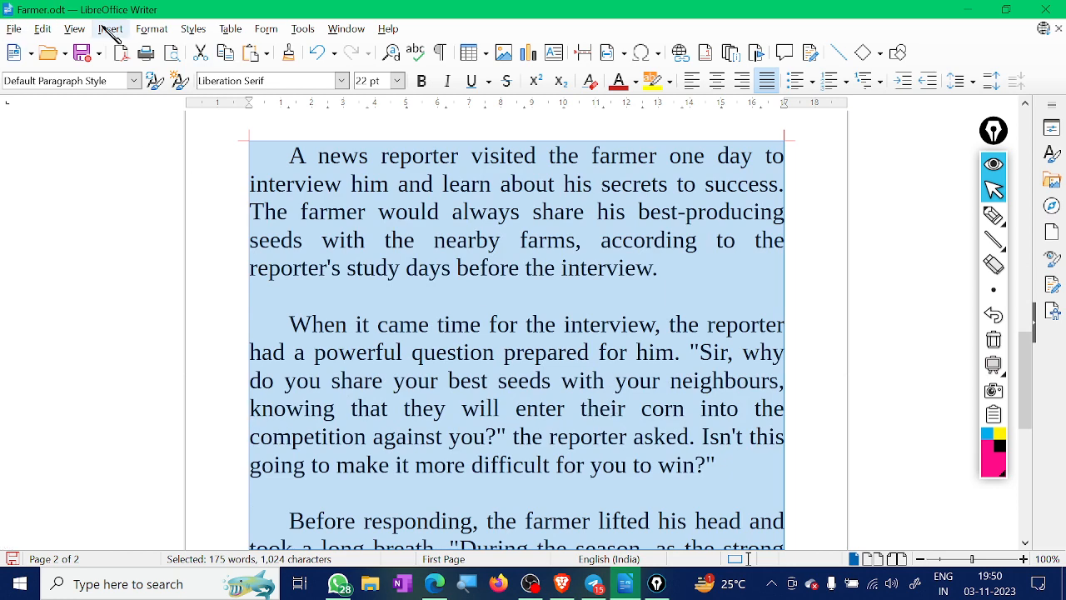
pyautogui.click(110, 29)
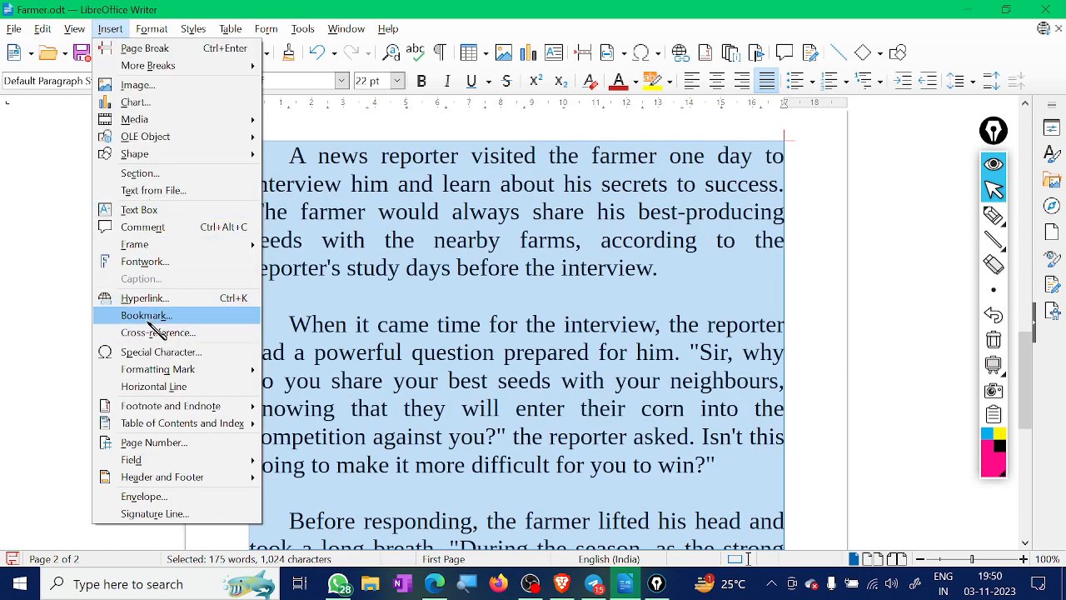
pyautogui.moveTo(151, 29)
pyautogui.click(181, 295)
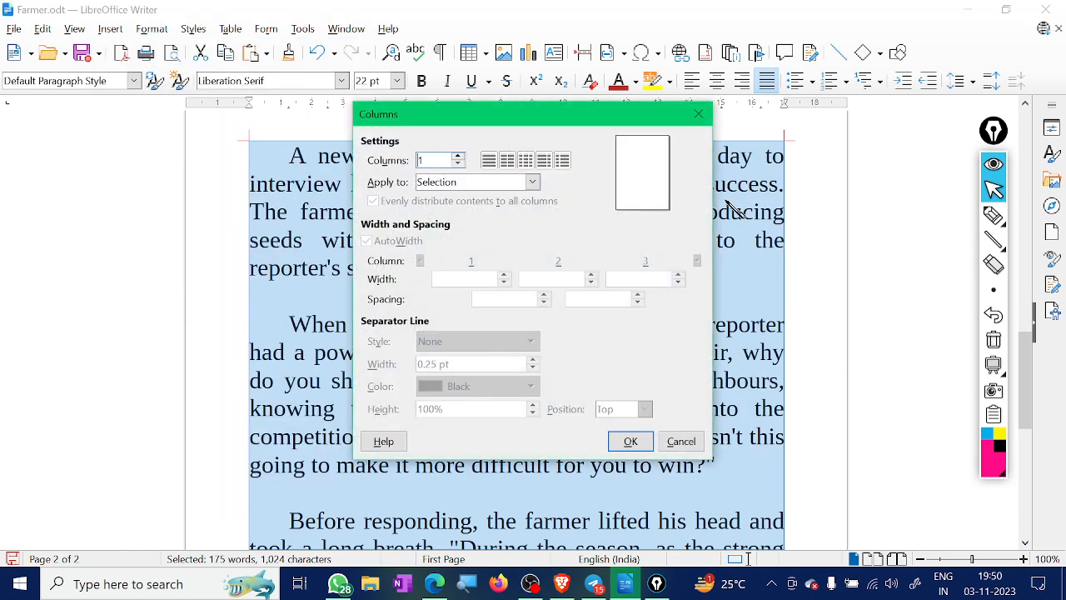
pyautogui.click(507, 161)
pyautogui.click(525, 161)
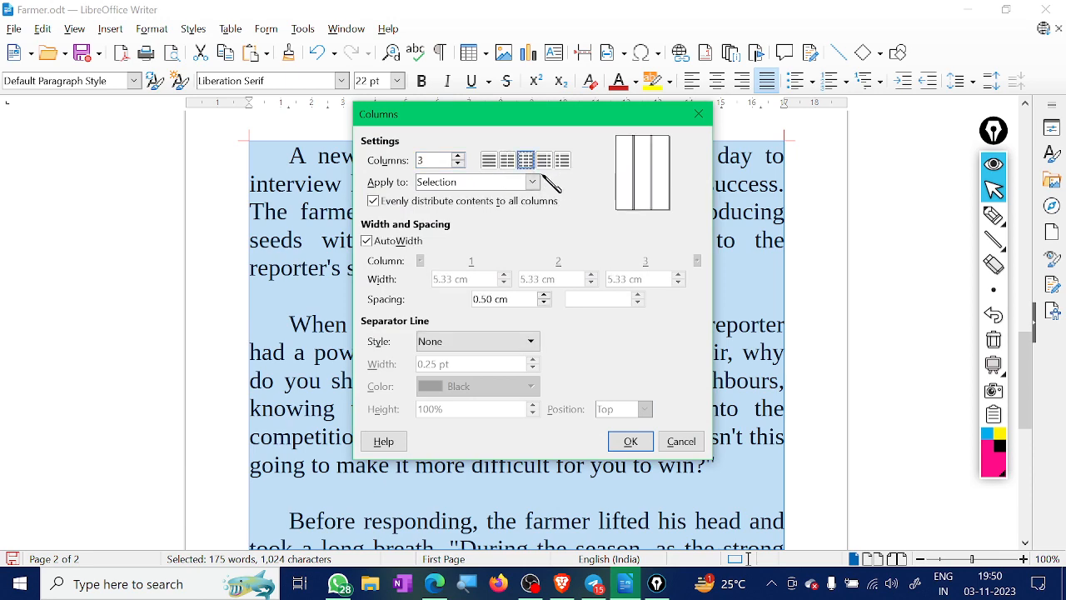
pyautogui.click(633, 441)
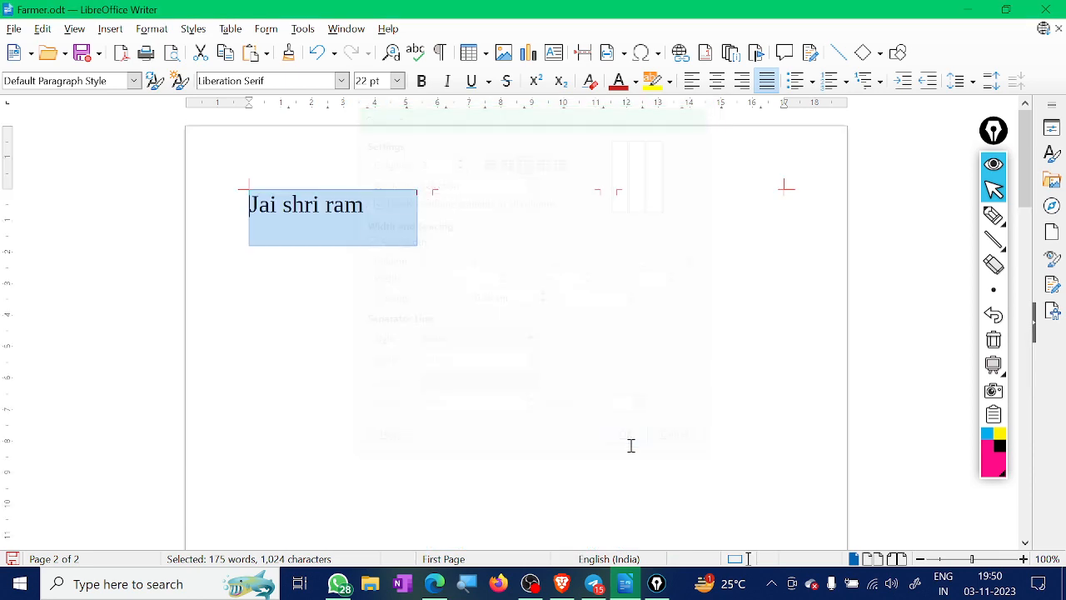
# - Examine the three-column layout on both pages and review its column settings without changing them
pyautogui.scroll(-20, 642, 374)
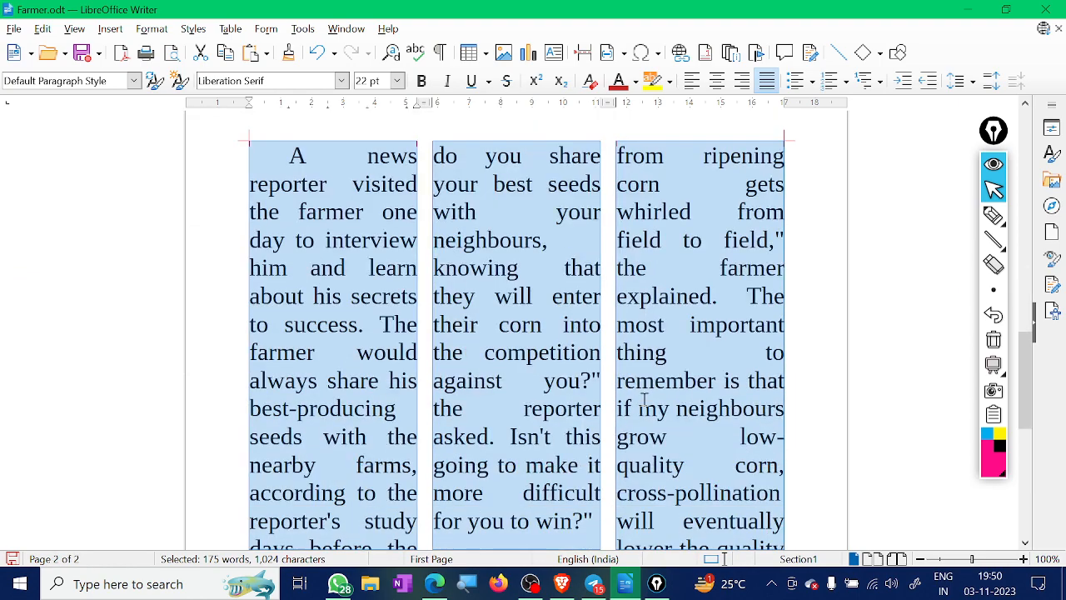
pyautogui.scroll(10, 633, 402)
pyautogui.scroll(-7, 302, 183)
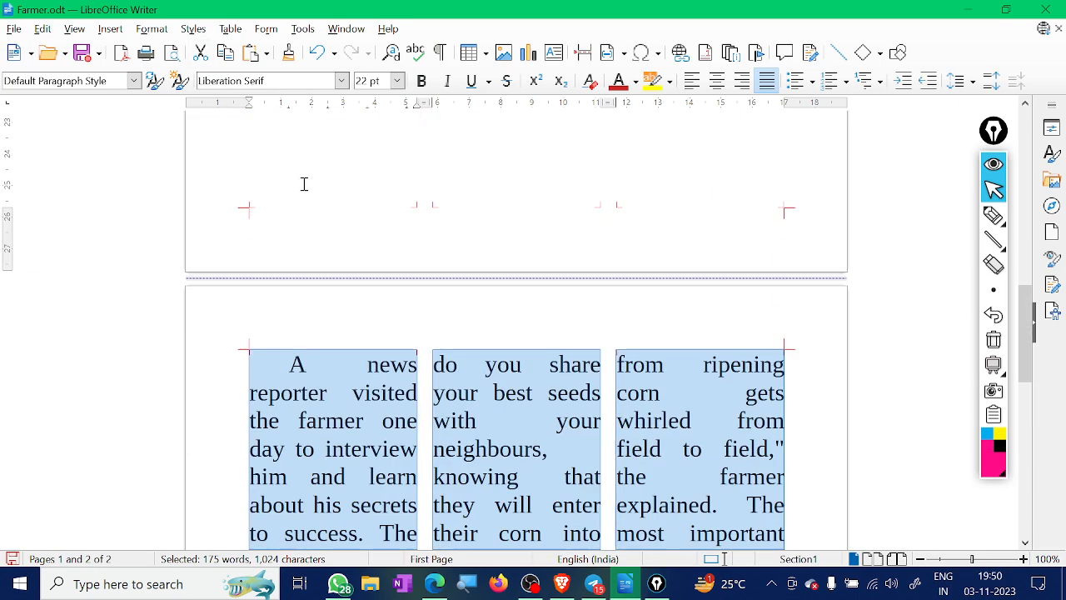
pyautogui.click(151, 28)
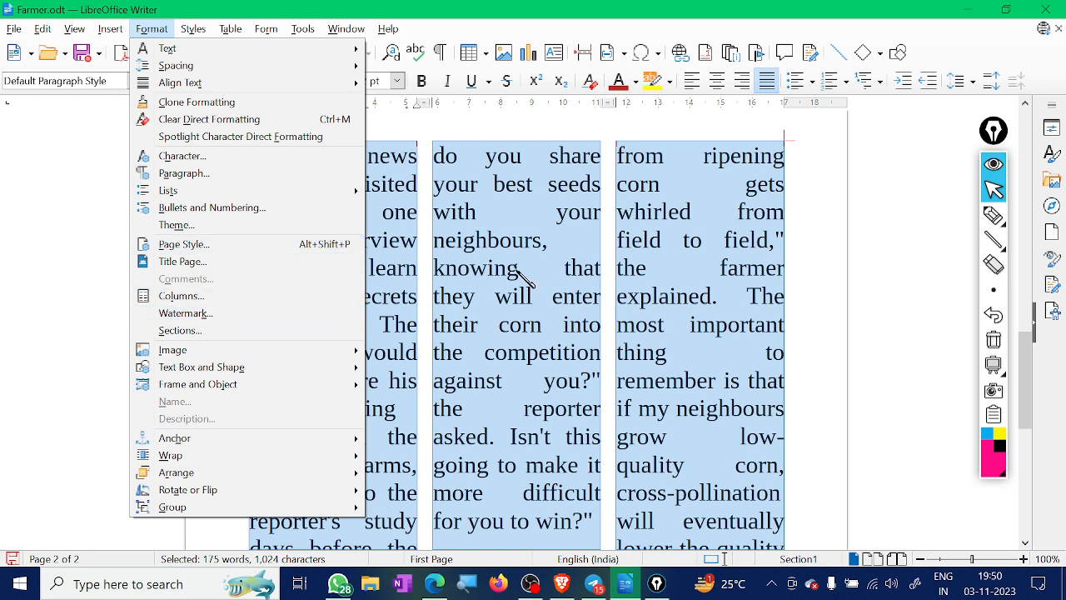
pyautogui.click(233, 297)
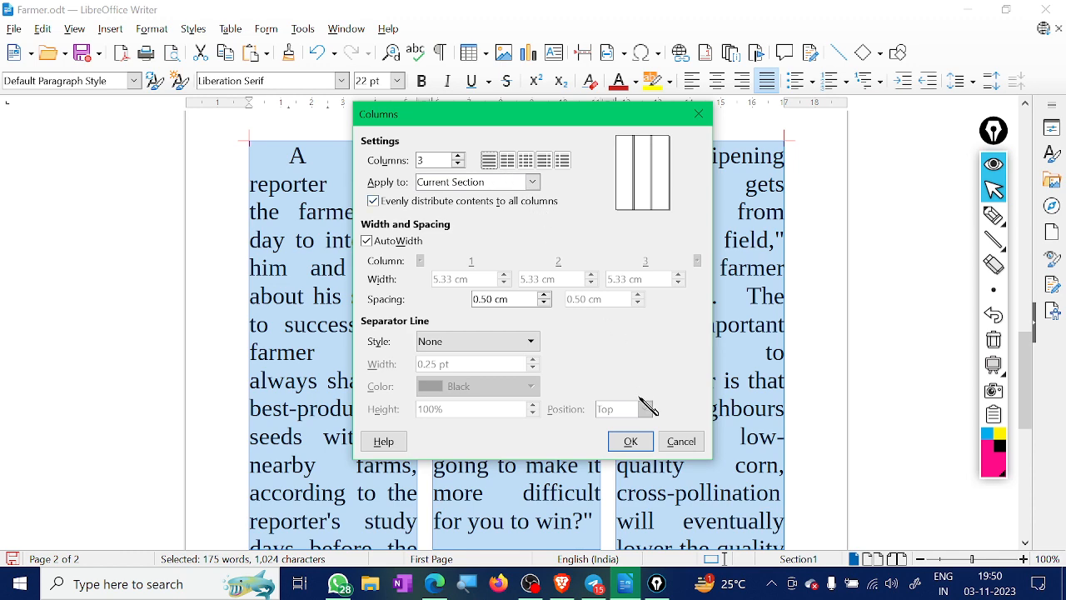
pyautogui.click(627, 442)
pyautogui.scroll(-15, 535, 364)
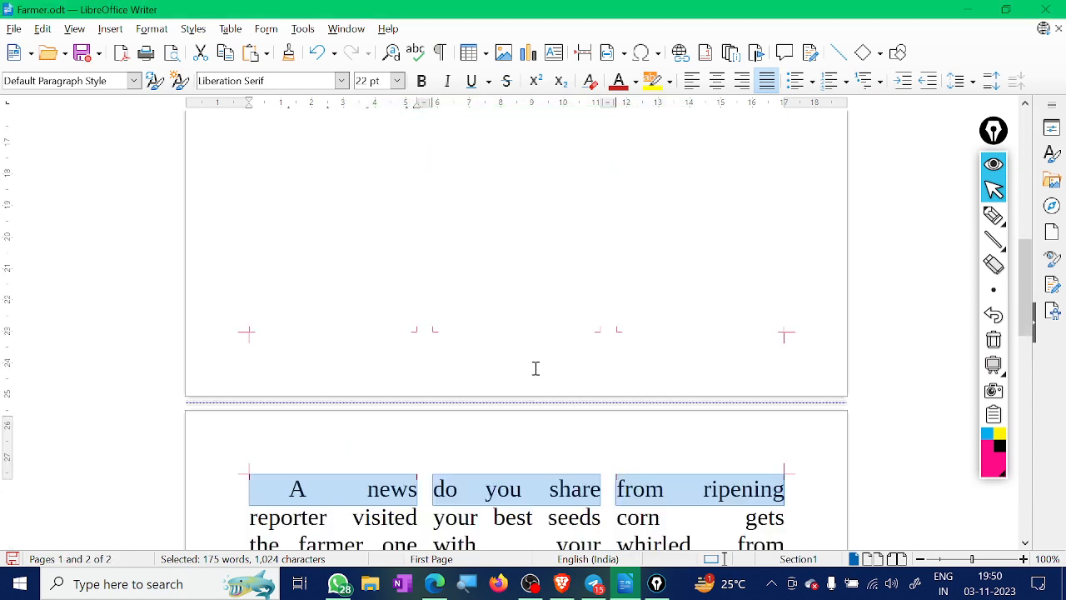
# - Undo the three-column layout of the document text
pyautogui.hotkey('ctrl', 'z')
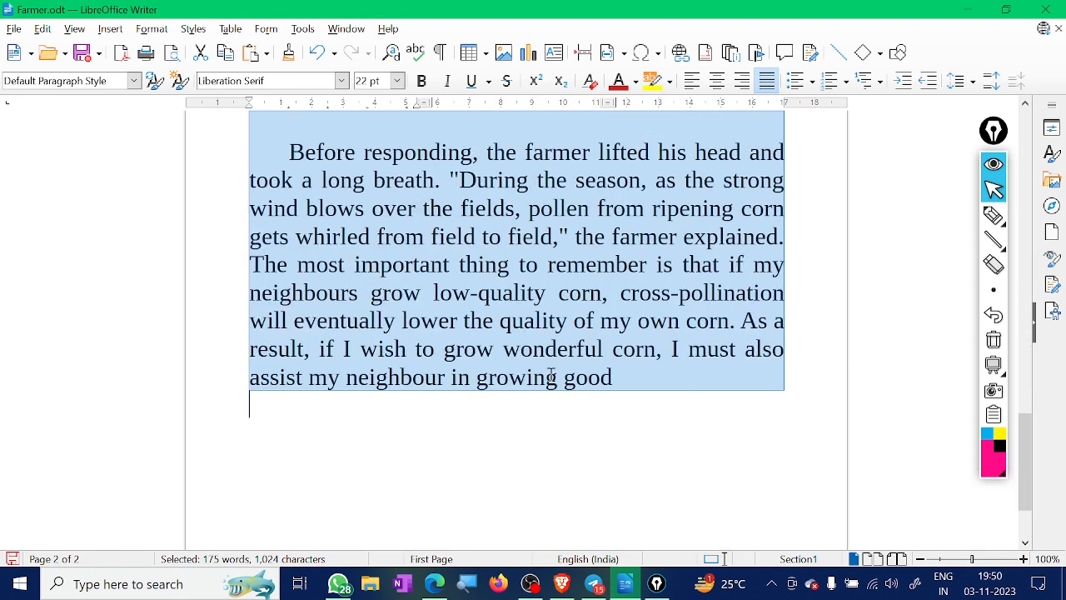
pyautogui.scroll(5, 664, 393)
pyautogui.scroll(3, 664, 392)
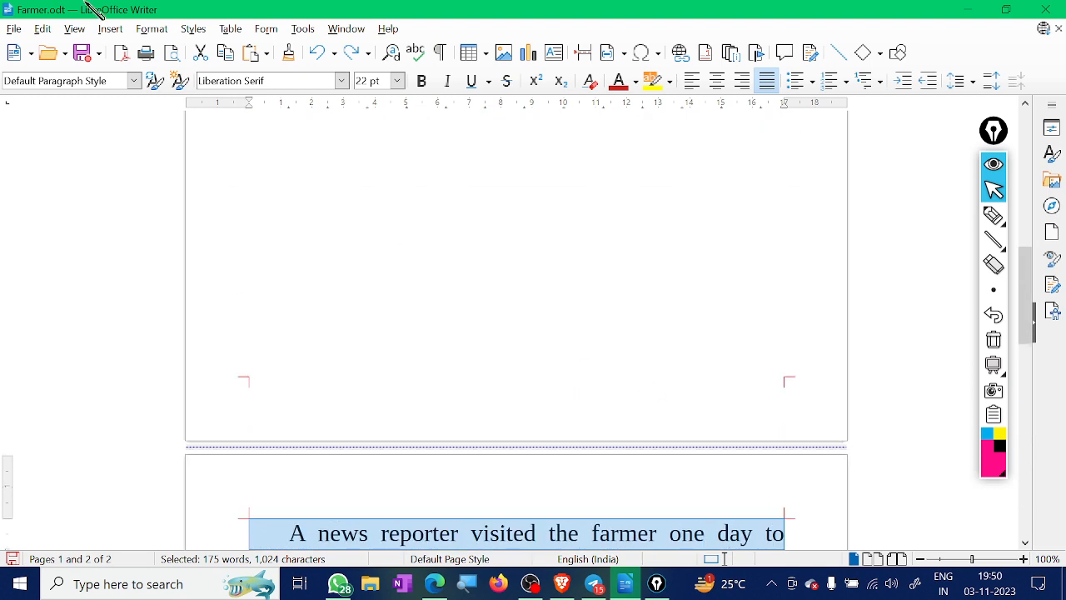
pyautogui.click(152, 28)
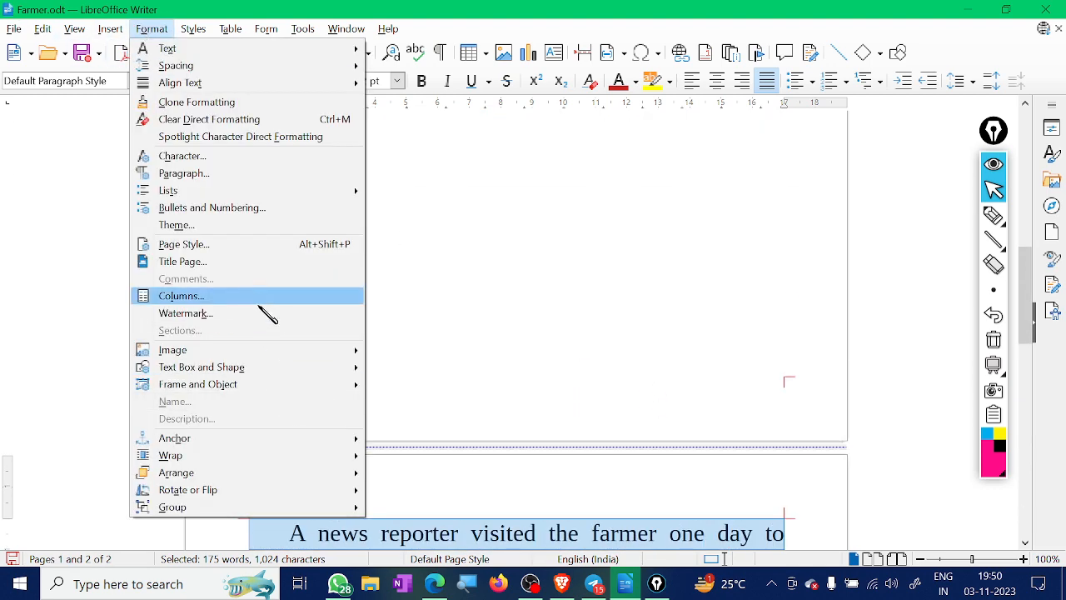
pyautogui.click(586, 316)
pyautogui.scroll(-7, 565, 414)
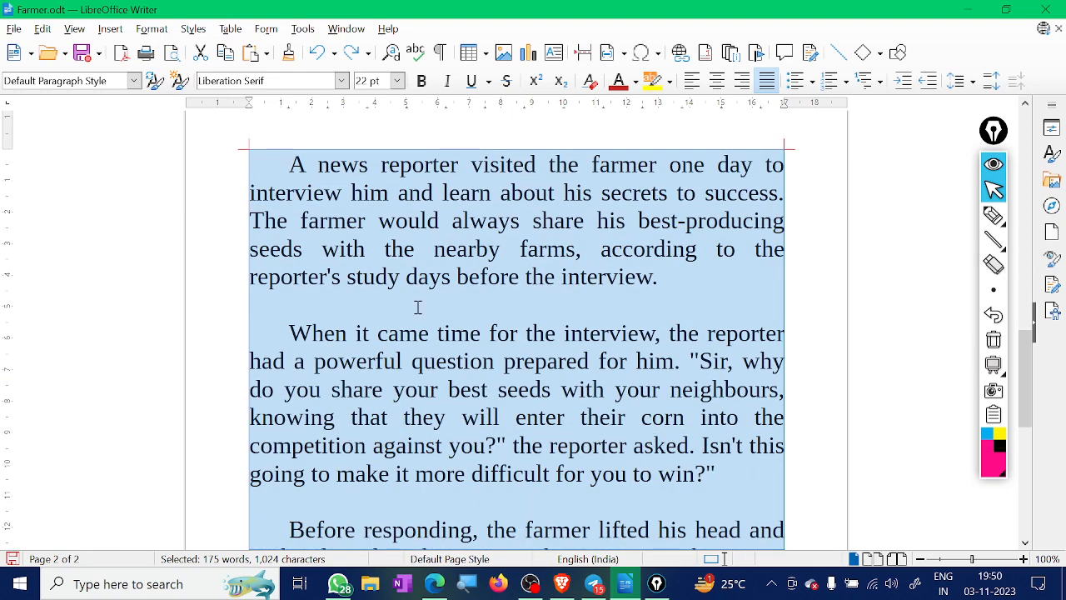
# - Add a watermark reading "sunsine public school" in Red to the document pages
pyautogui.click(151, 28)
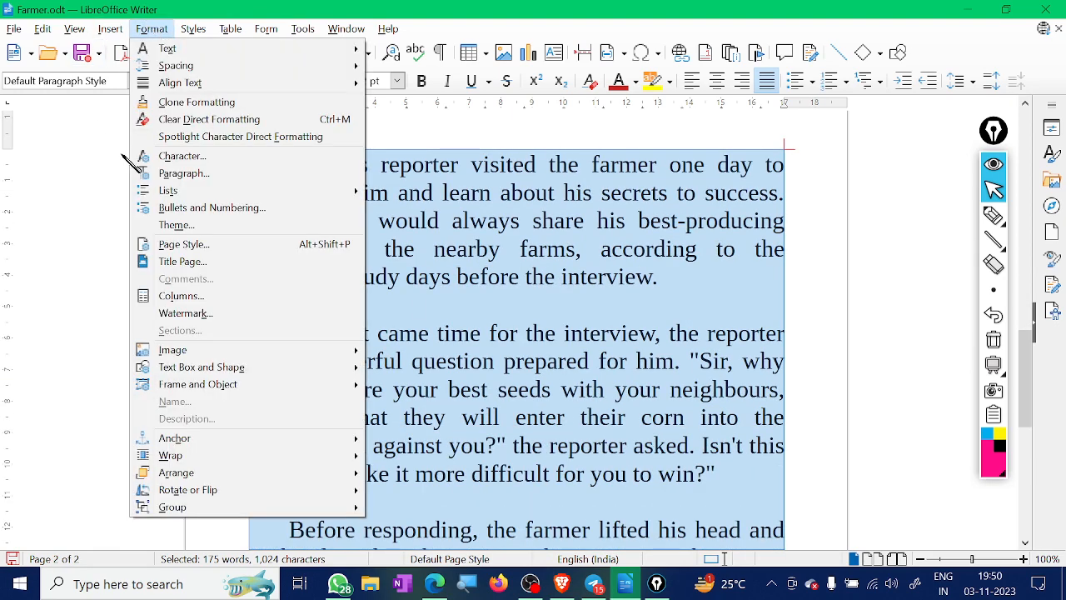
pyautogui.click(198, 318)
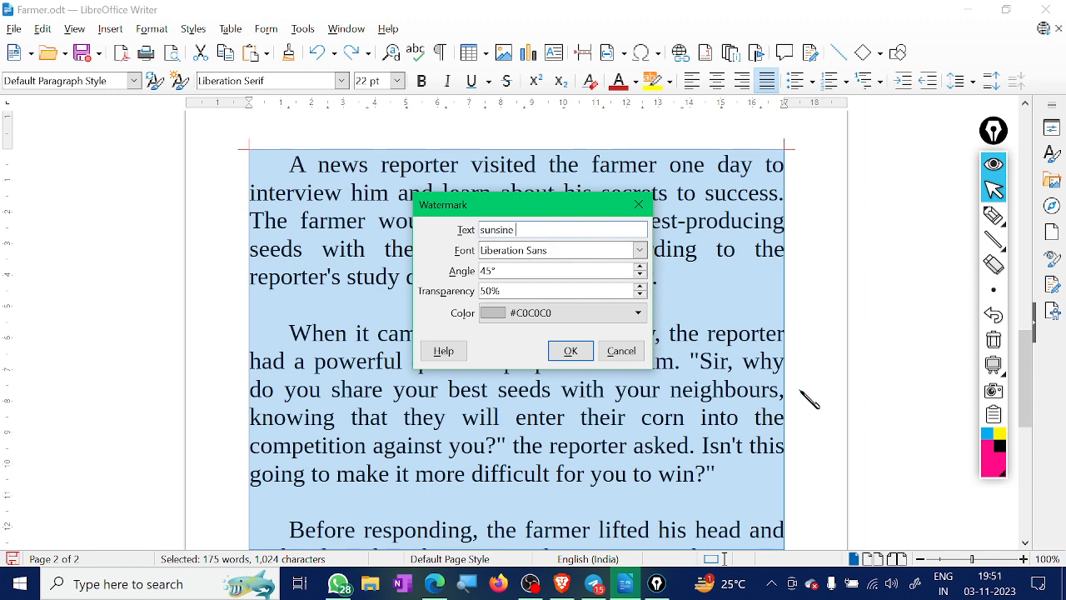
pyautogui.write('sunsine public school')
pyautogui.click(500, 314)
pyautogui.click(542, 364)
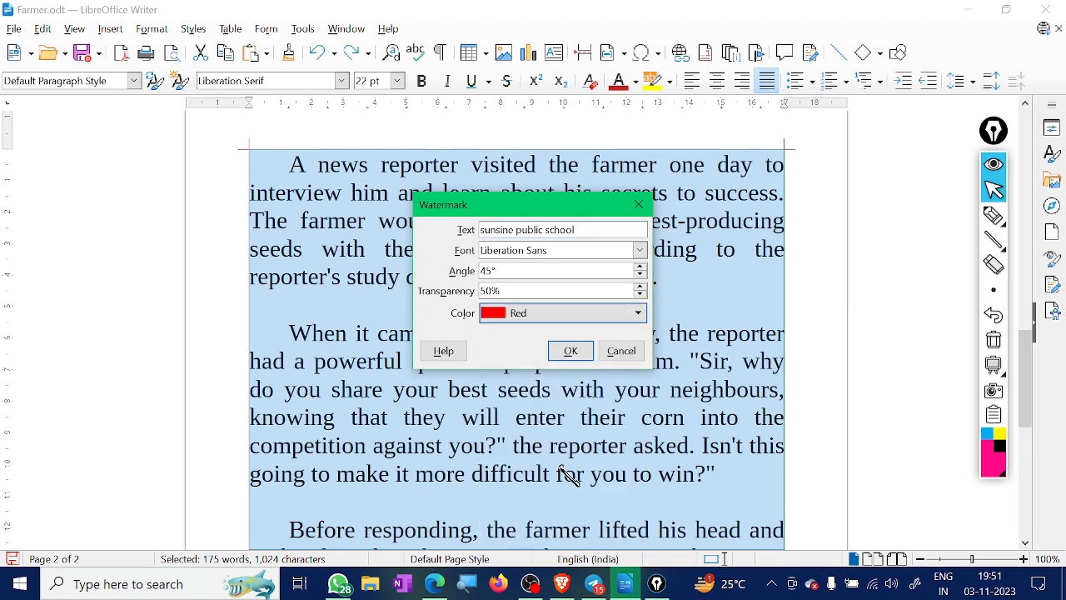
pyautogui.click(570, 350)
# - Examine the red watermark on both pages with the view enlarged to 140%
pyautogui.scroll(10, 665, 216)
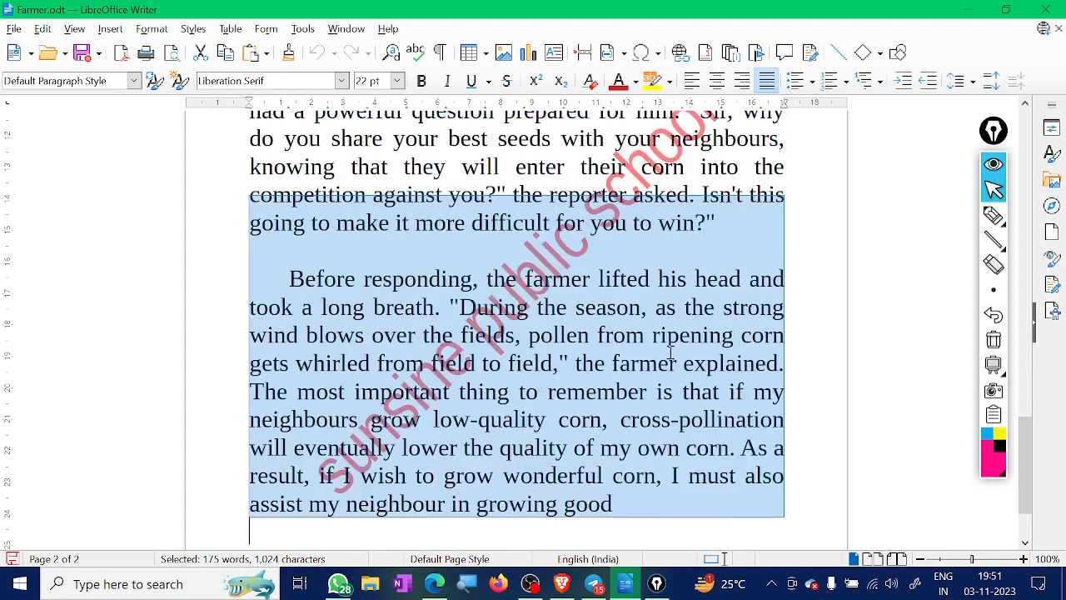
pyautogui.scroll(10, 664, 215)
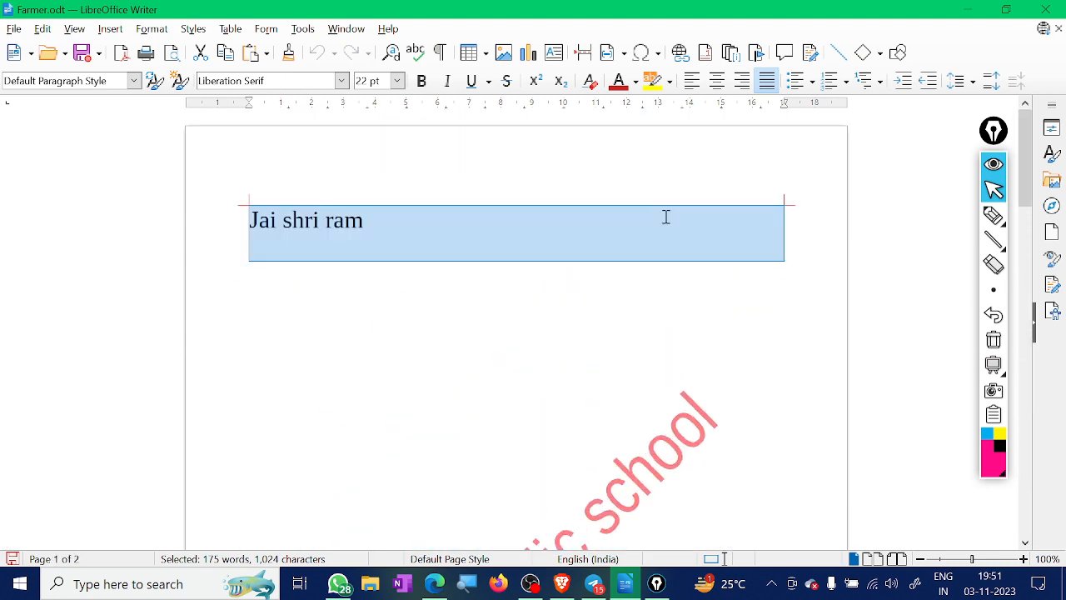
pyautogui.scroll(-1, 666, 217)
pyautogui.scroll(4, 705, 330)
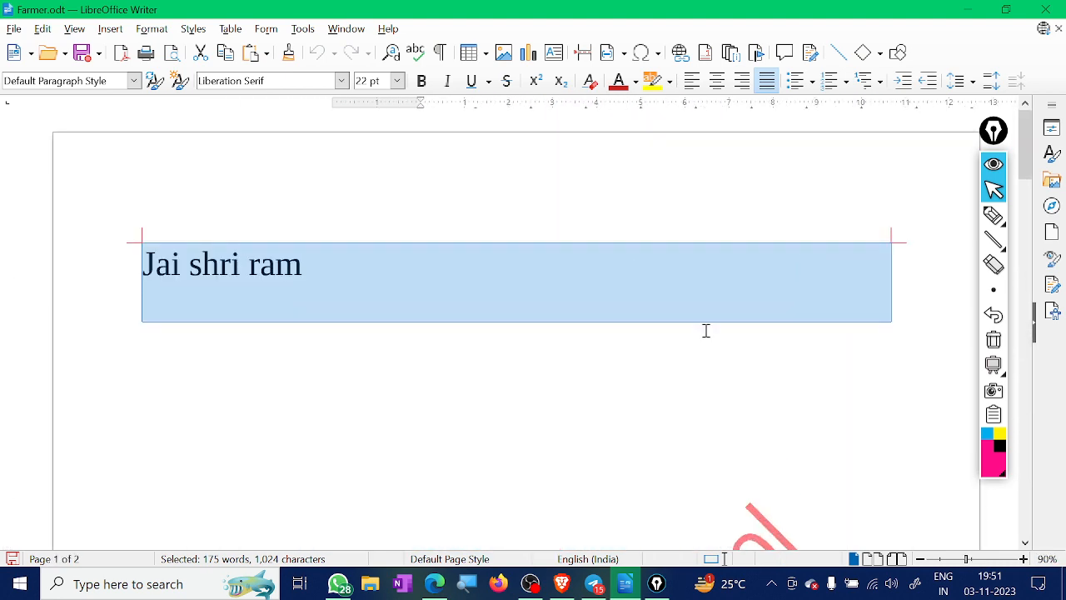
pyautogui.scroll(-1, 721, 294)
pyautogui.scroll(4, 721, 294)
pyautogui.scroll(-15, 718, 293)
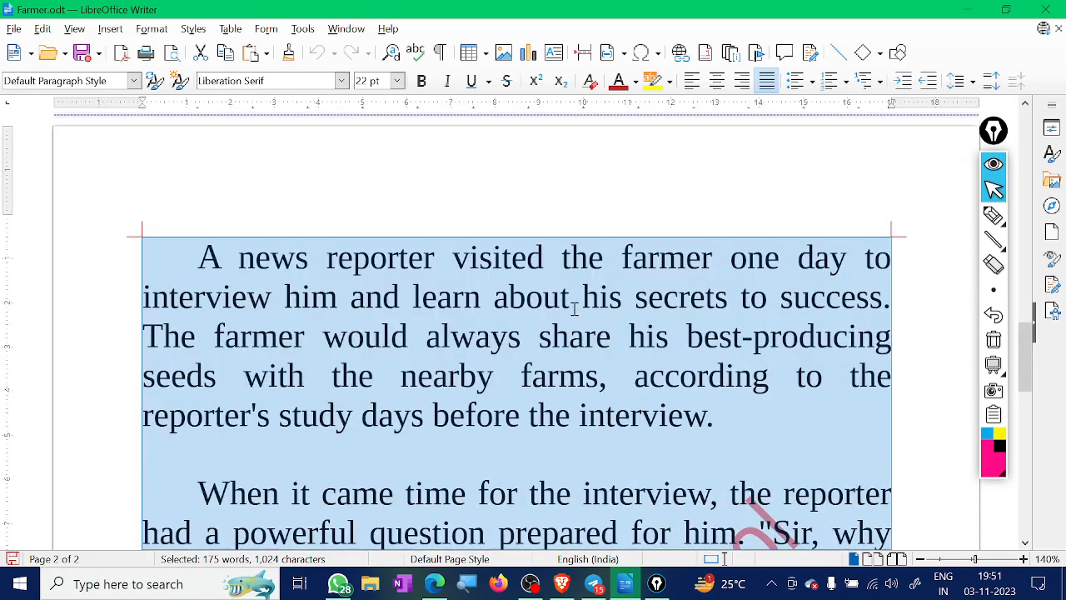
pyautogui.scroll(-3, 574, 307)
pyautogui.scroll(7, 562, 276)
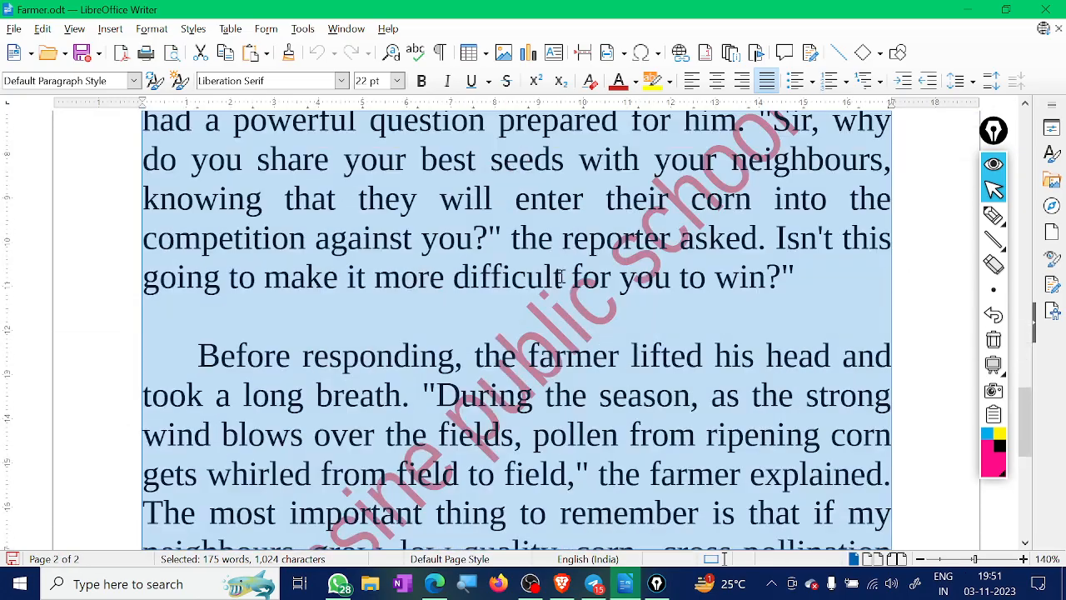
pyautogui.scroll(-5, 562, 276)
pyautogui.scroll(3, 563, 277)
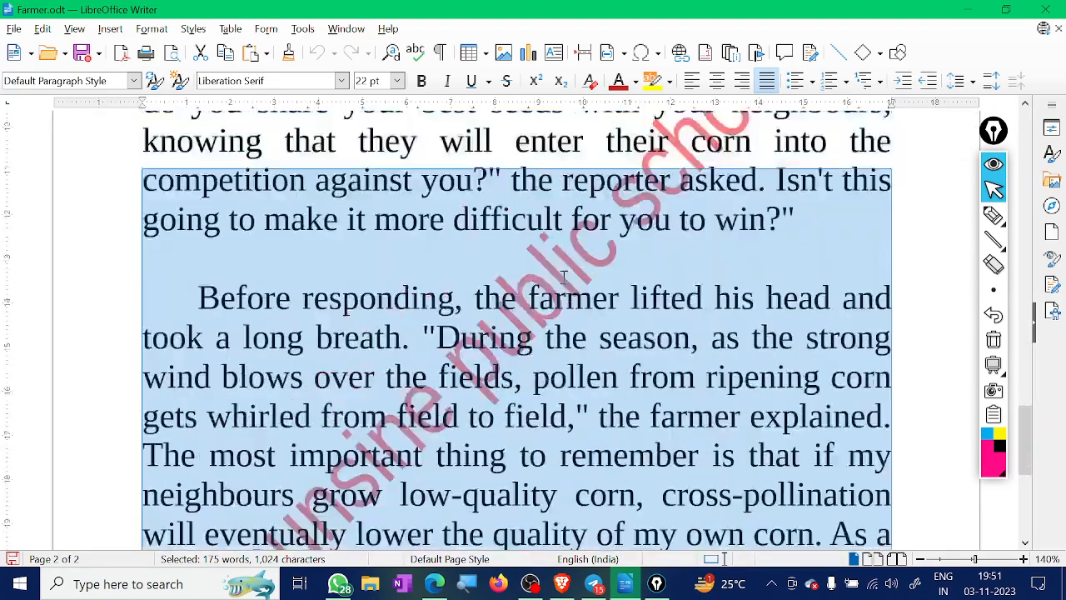
pyautogui.scroll(-1, 565, 291)
pyautogui.scroll(-2, 565, 293)
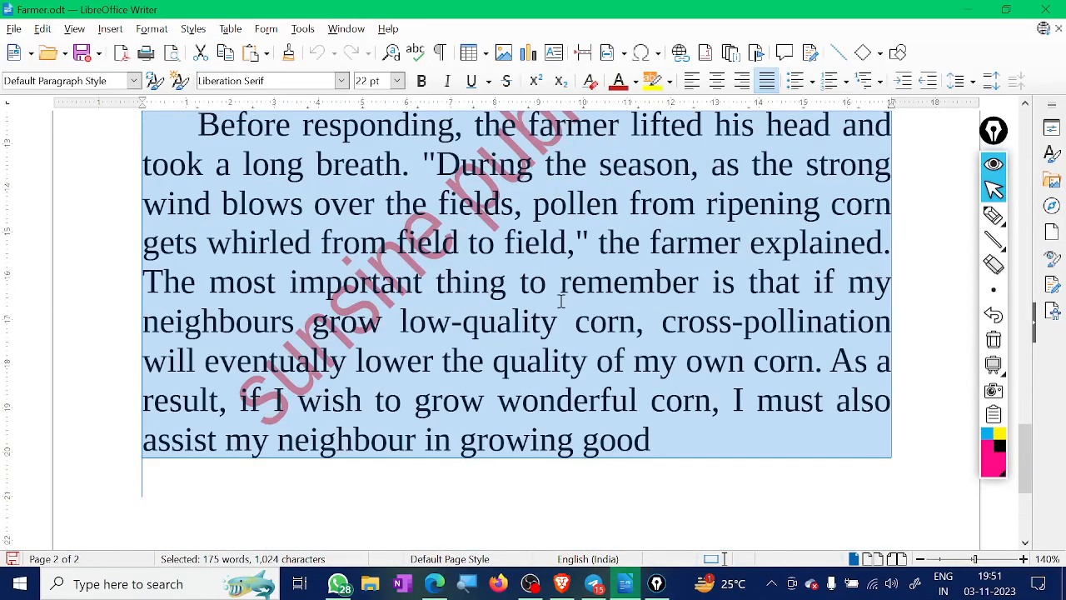
pyautogui.scroll(3, 562, 301)
pyautogui.scroll(-1, 669, 370)
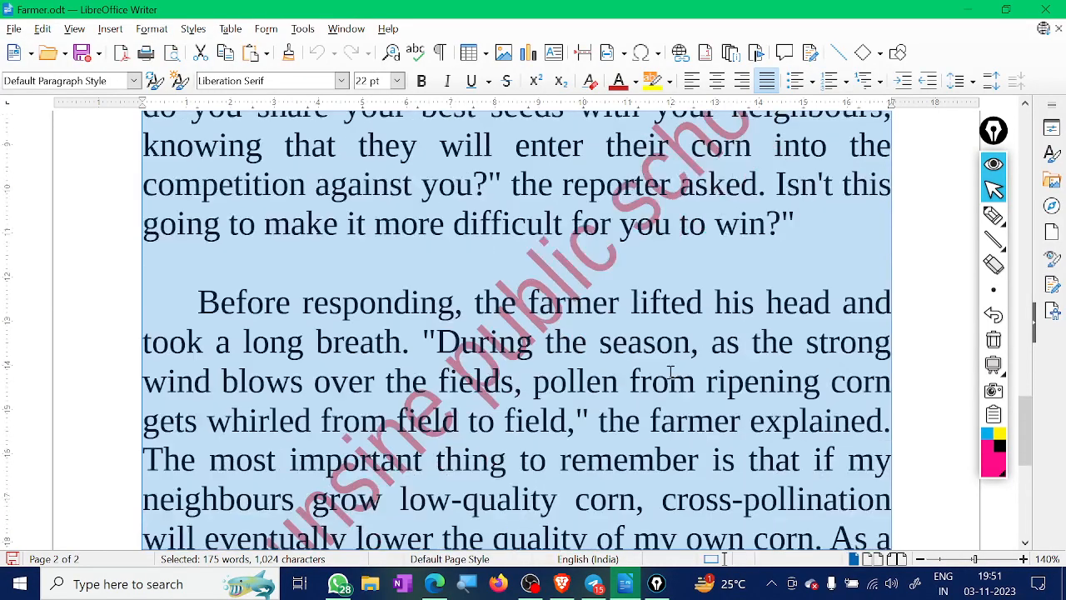
# - Examine how the diagonal watermark runs behind the selected paragraphs on the second page
pyautogui.scroll(-2, 561, 358)
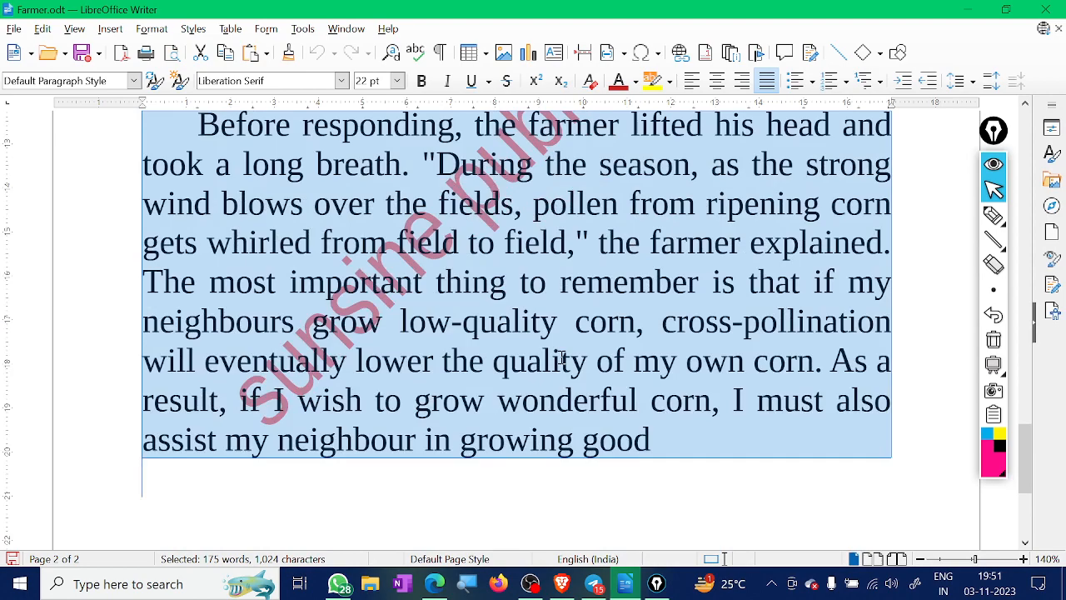
pyautogui.scroll(3, 562, 358)
pyautogui.scroll(-5, 561, 358)
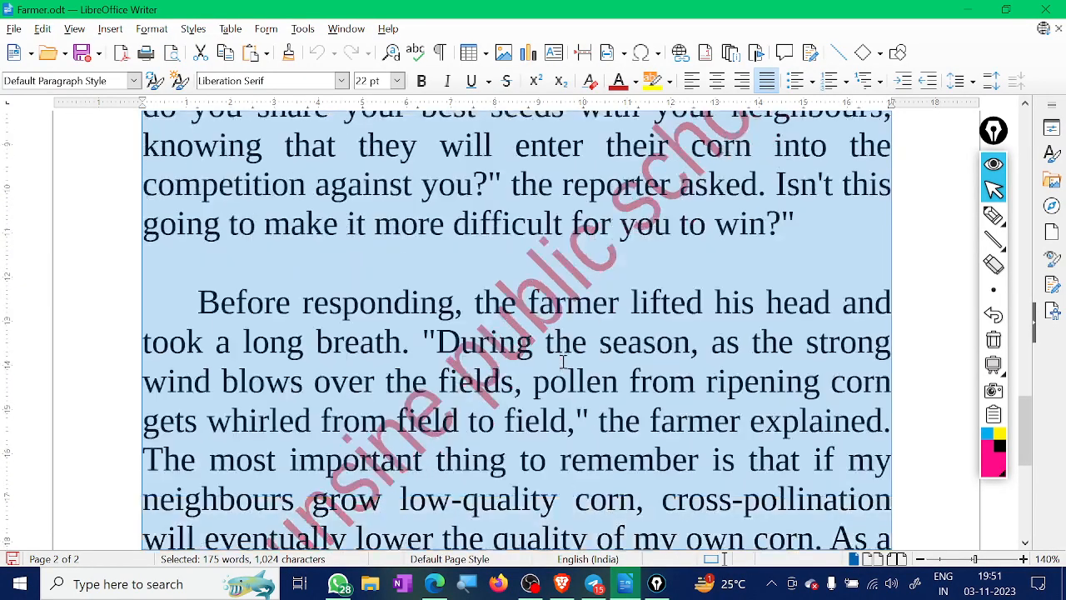
pyautogui.scroll(4, 564, 362)
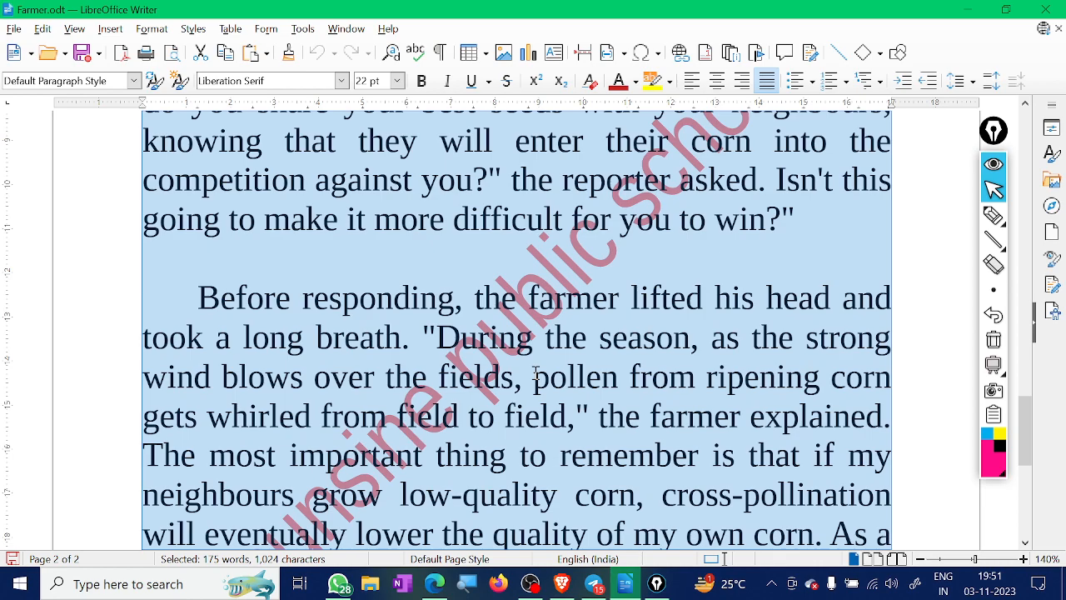
pyautogui.scroll(-3, 459, 398)
pyautogui.scroll(5, 458, 398)
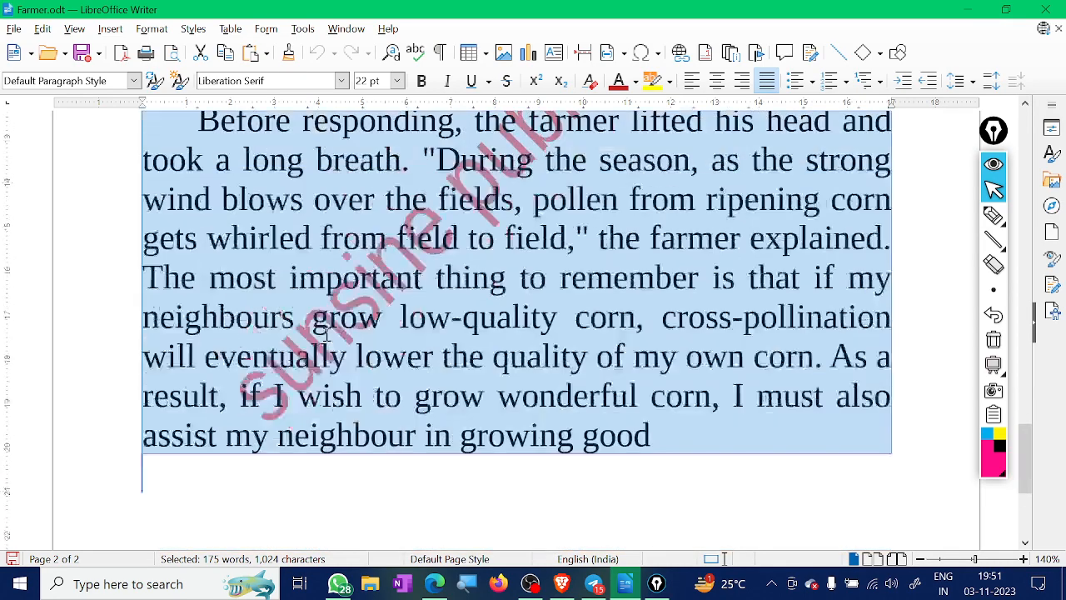
pyautogui.scroll(-5, 616, 389)
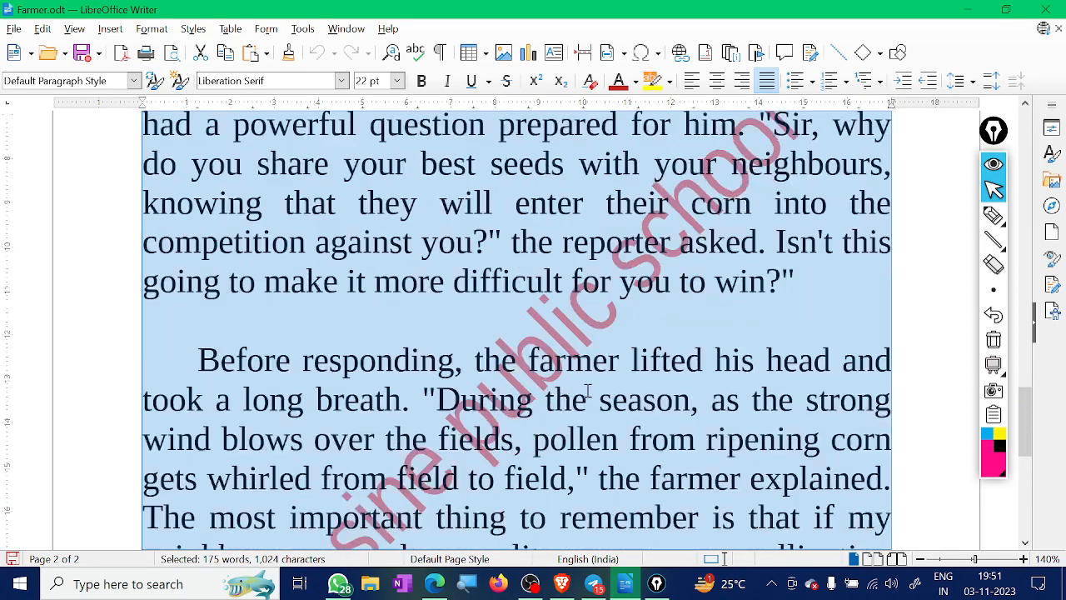
pyautogui.scroll(4, 629, 333)
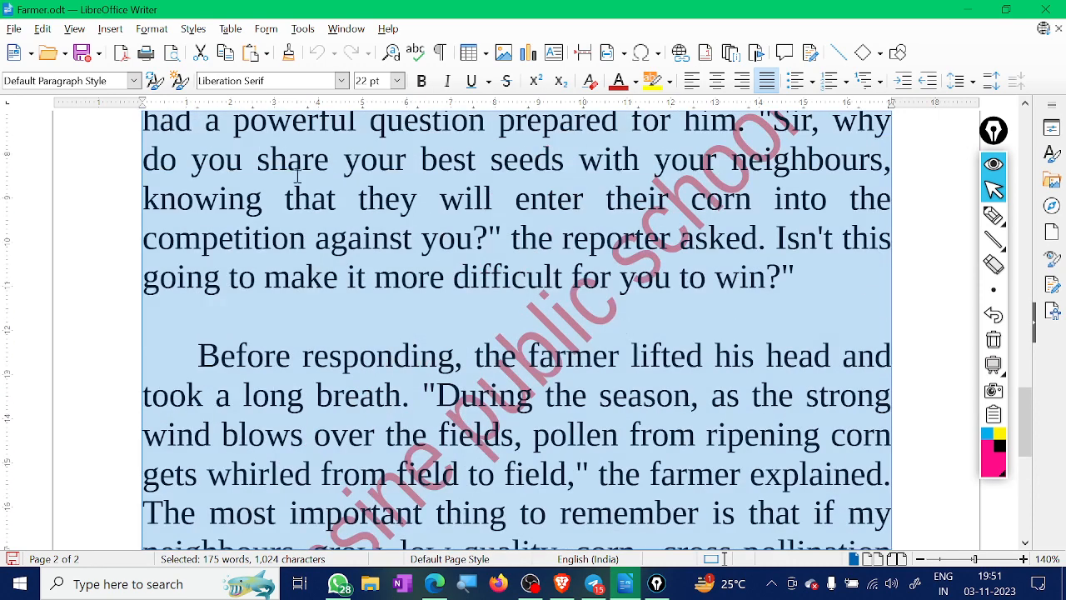
# - Change the font of the "sunsine public school" watermark to Linux Biolinum G and check it on the page
pyautogui.click(151, 29)
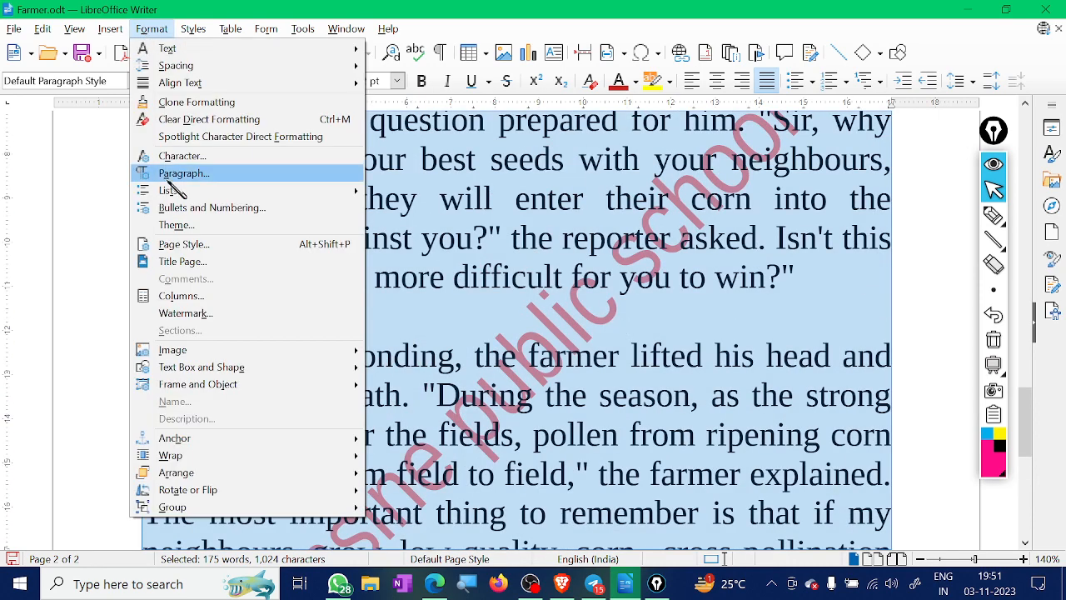
pyautogui.click(222, 313)
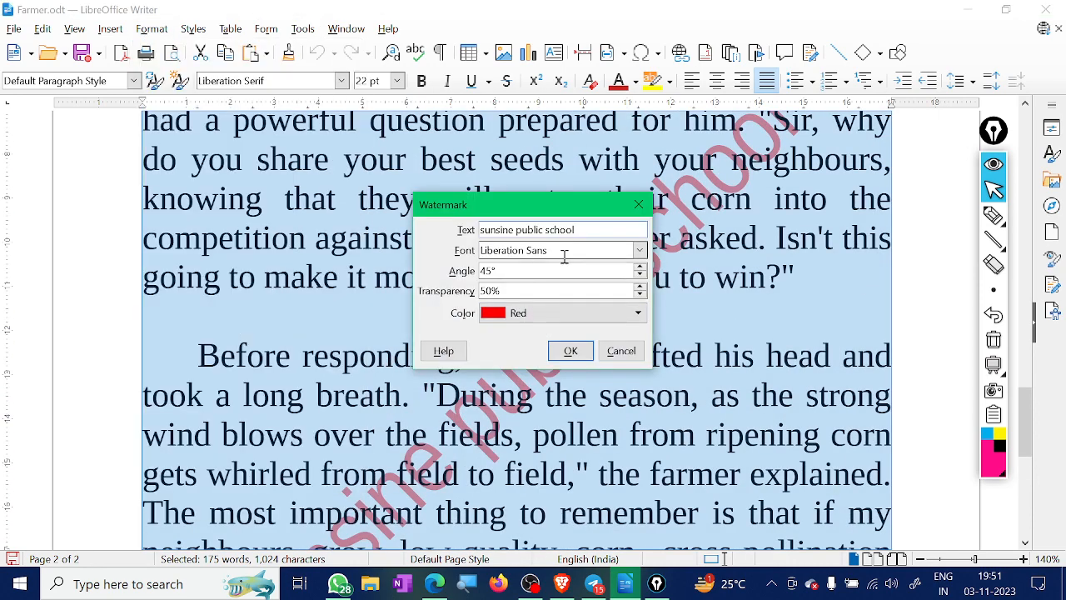
pyautogui.click(597, 252)
pyautogui.click(633, 250)
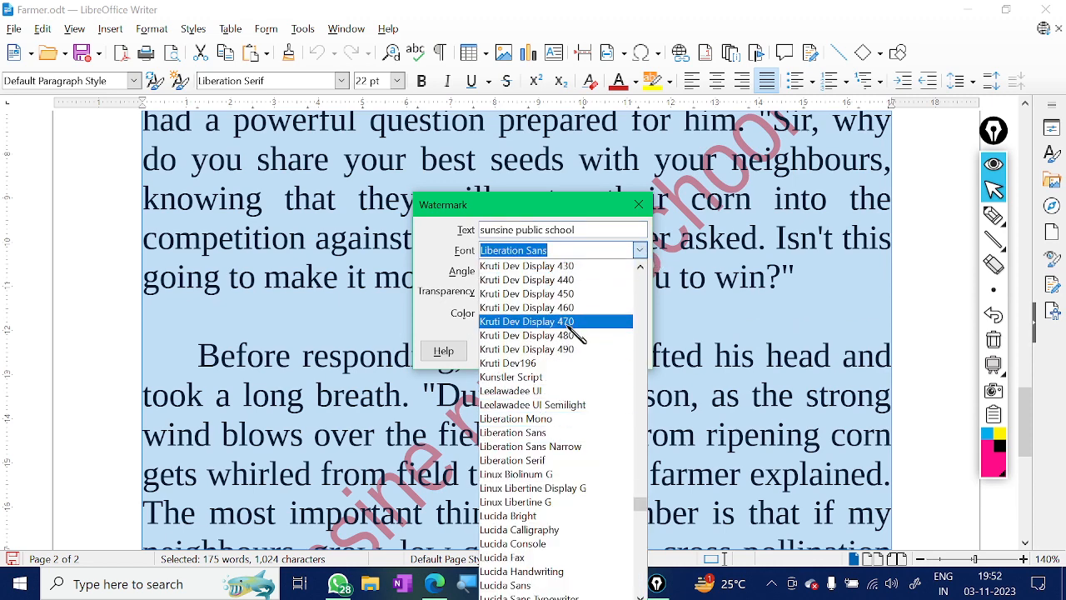
pyautogui.click(541, 474)
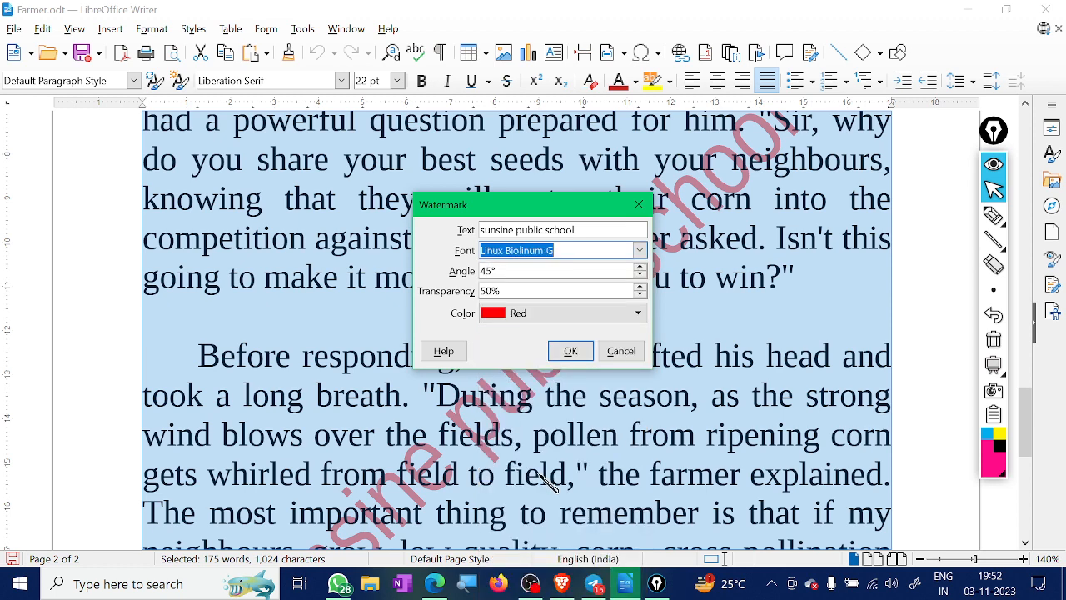
pyautogui.click(572, 351)
pyautogui.scroll(1, 518, 303)
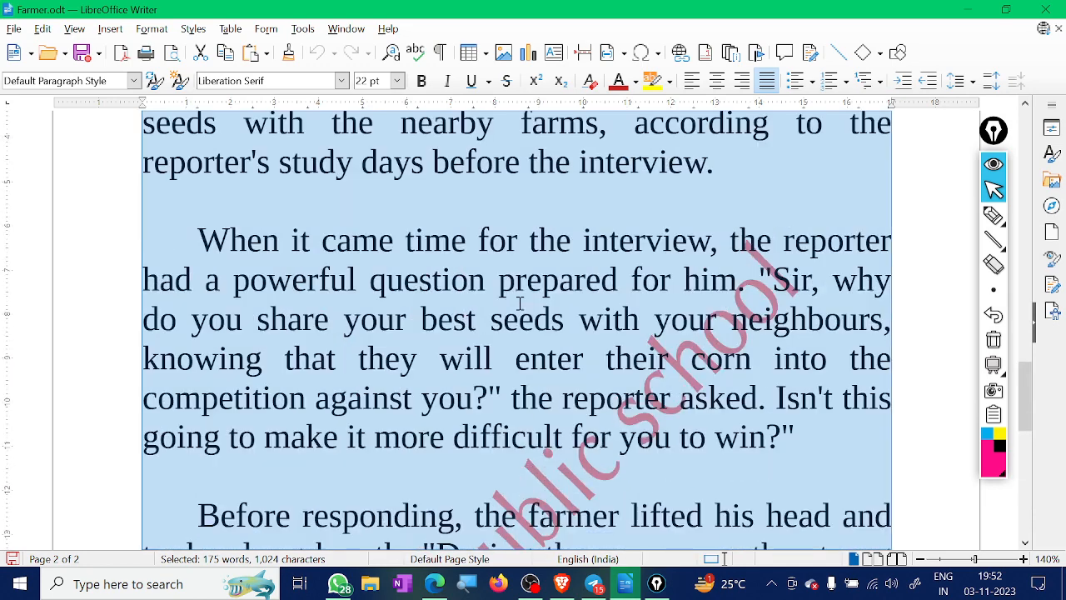
pyautogui.scroll(-4, 518, 302)
# - Review the watermark's text, font, angle, transparency and color settings without changing them
pyautogui.click(152, 29)
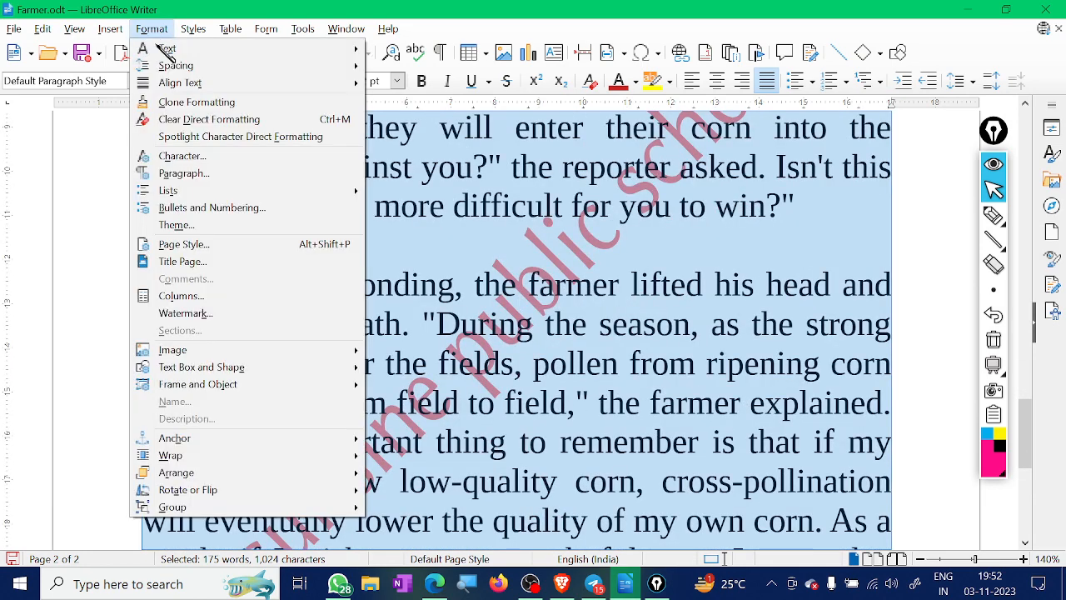
pyautogui.click(185, 313)
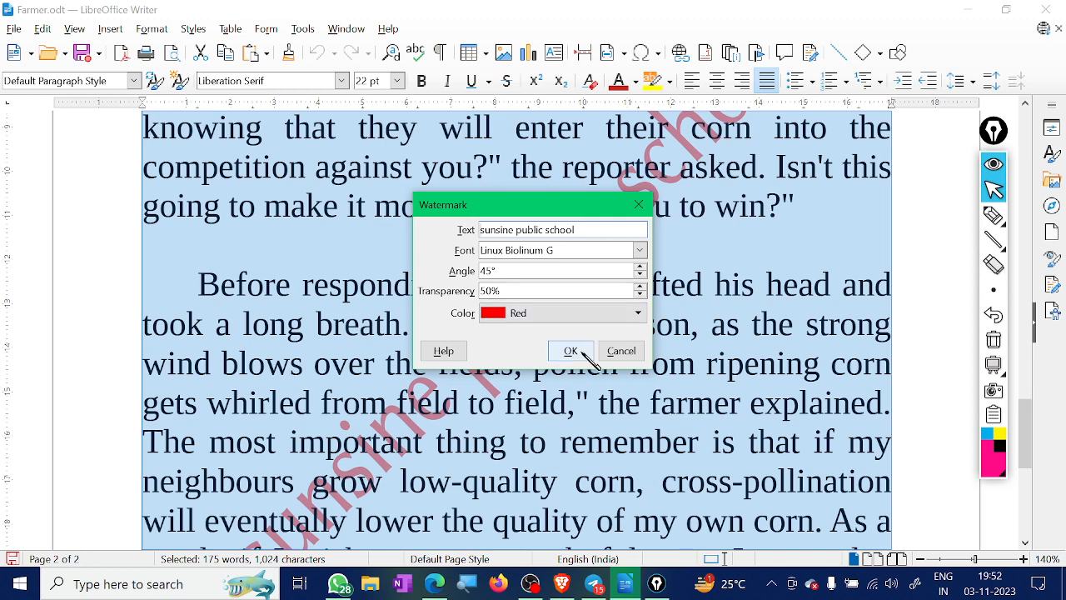
pyautogui.click(621, 351)
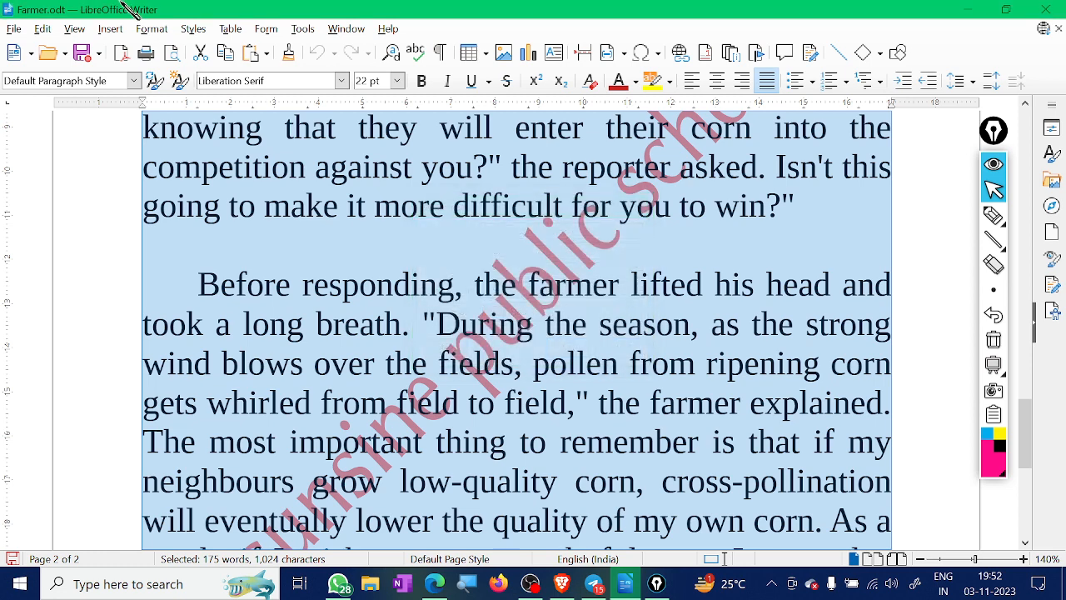
pyautogui.click(151, 28)
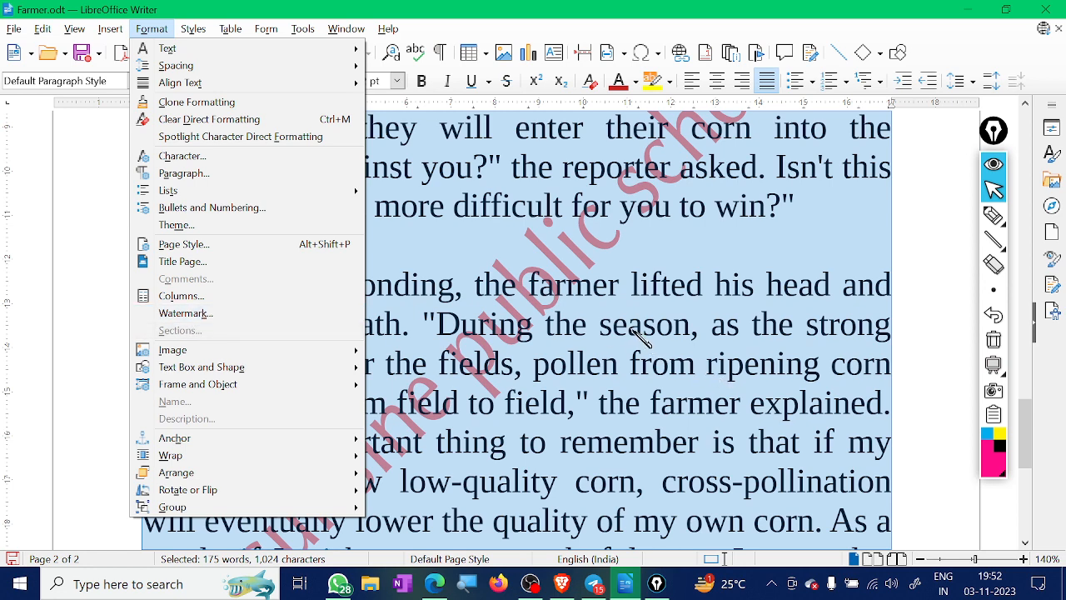
pyautogui.press('Escape')
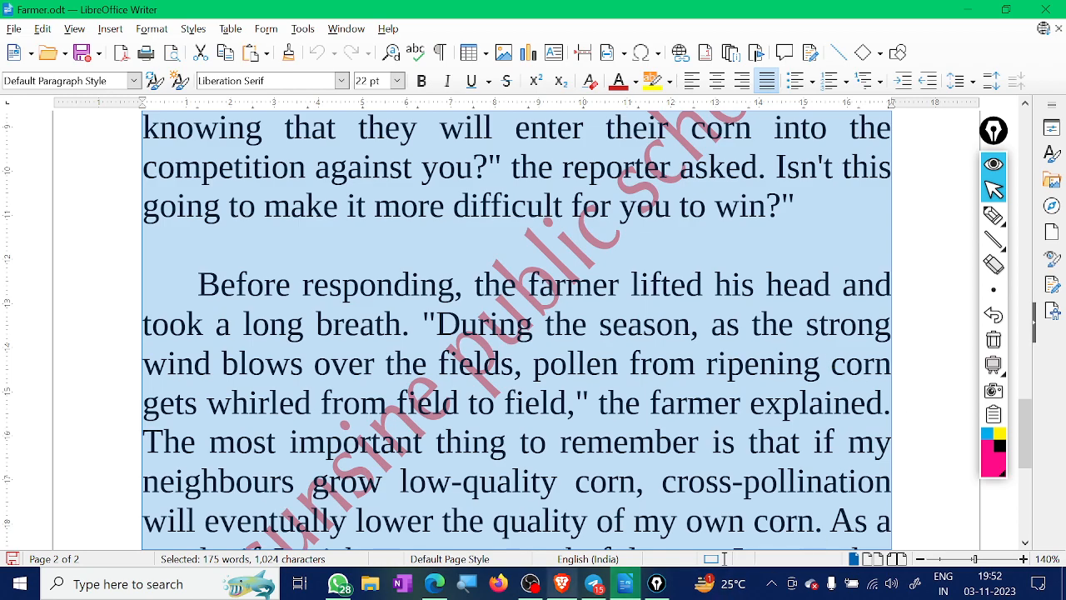